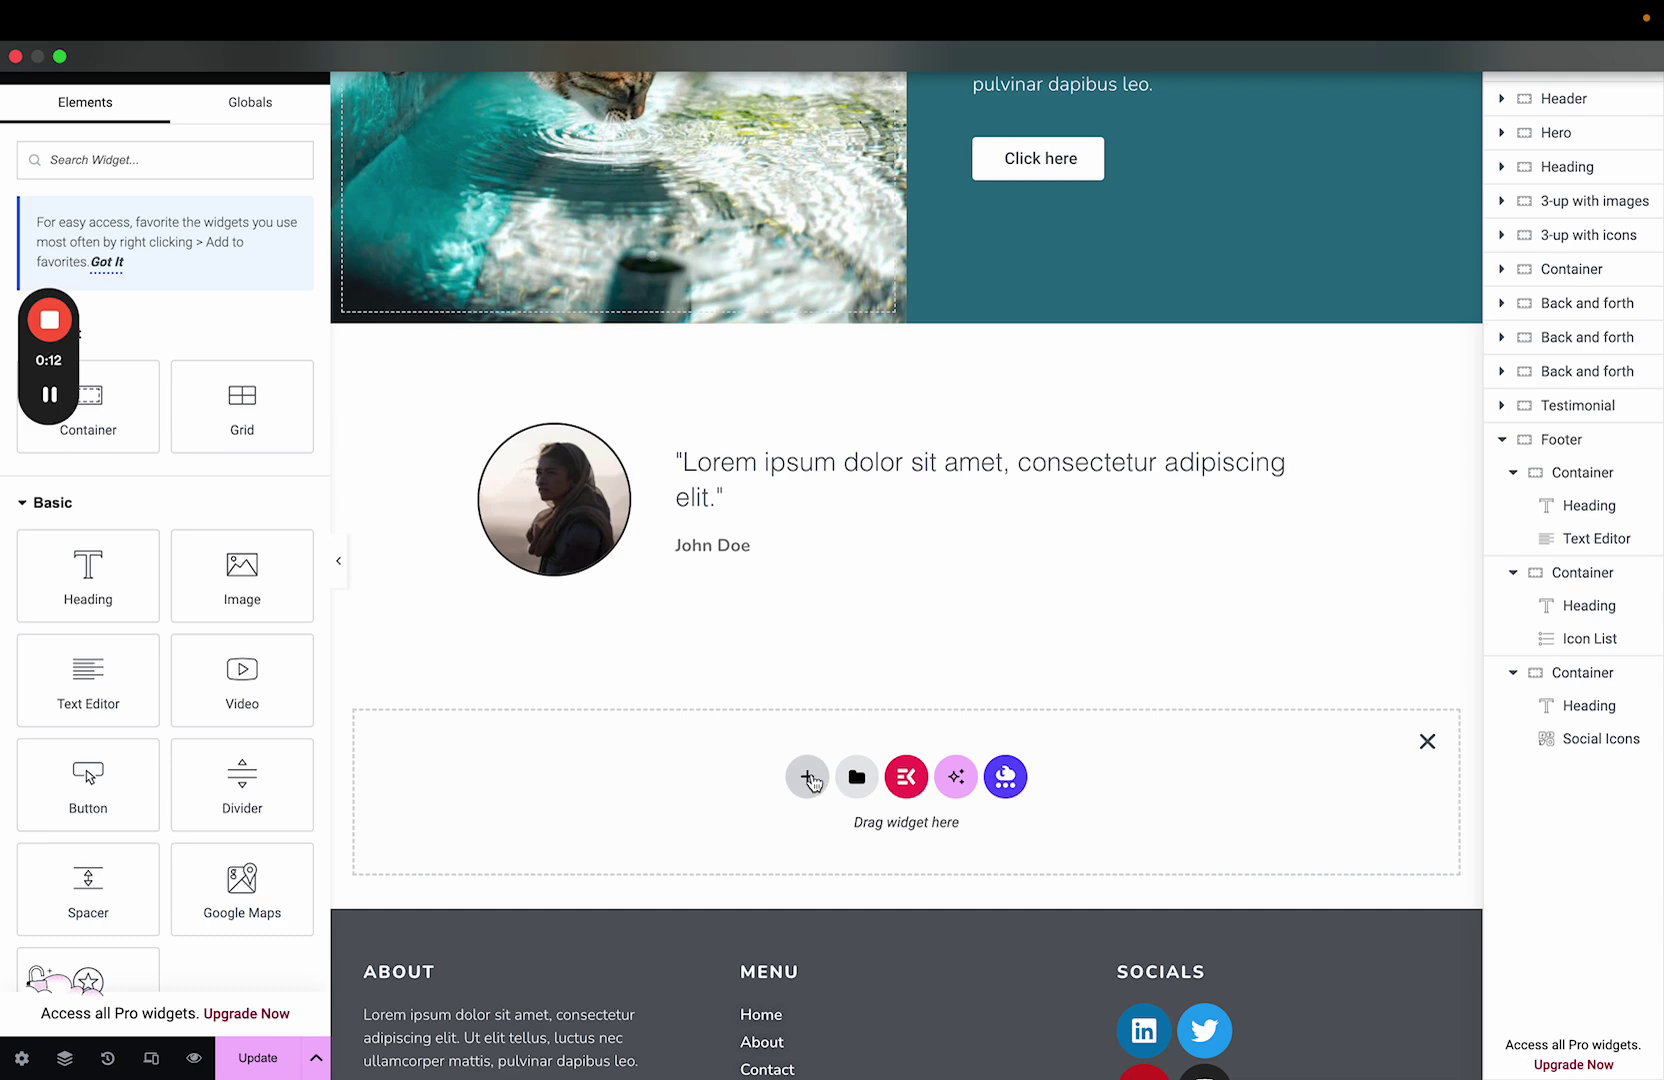
- Add a Flexbox container with two equal columns side by side between the testimonial and the footer
click(808, 778)
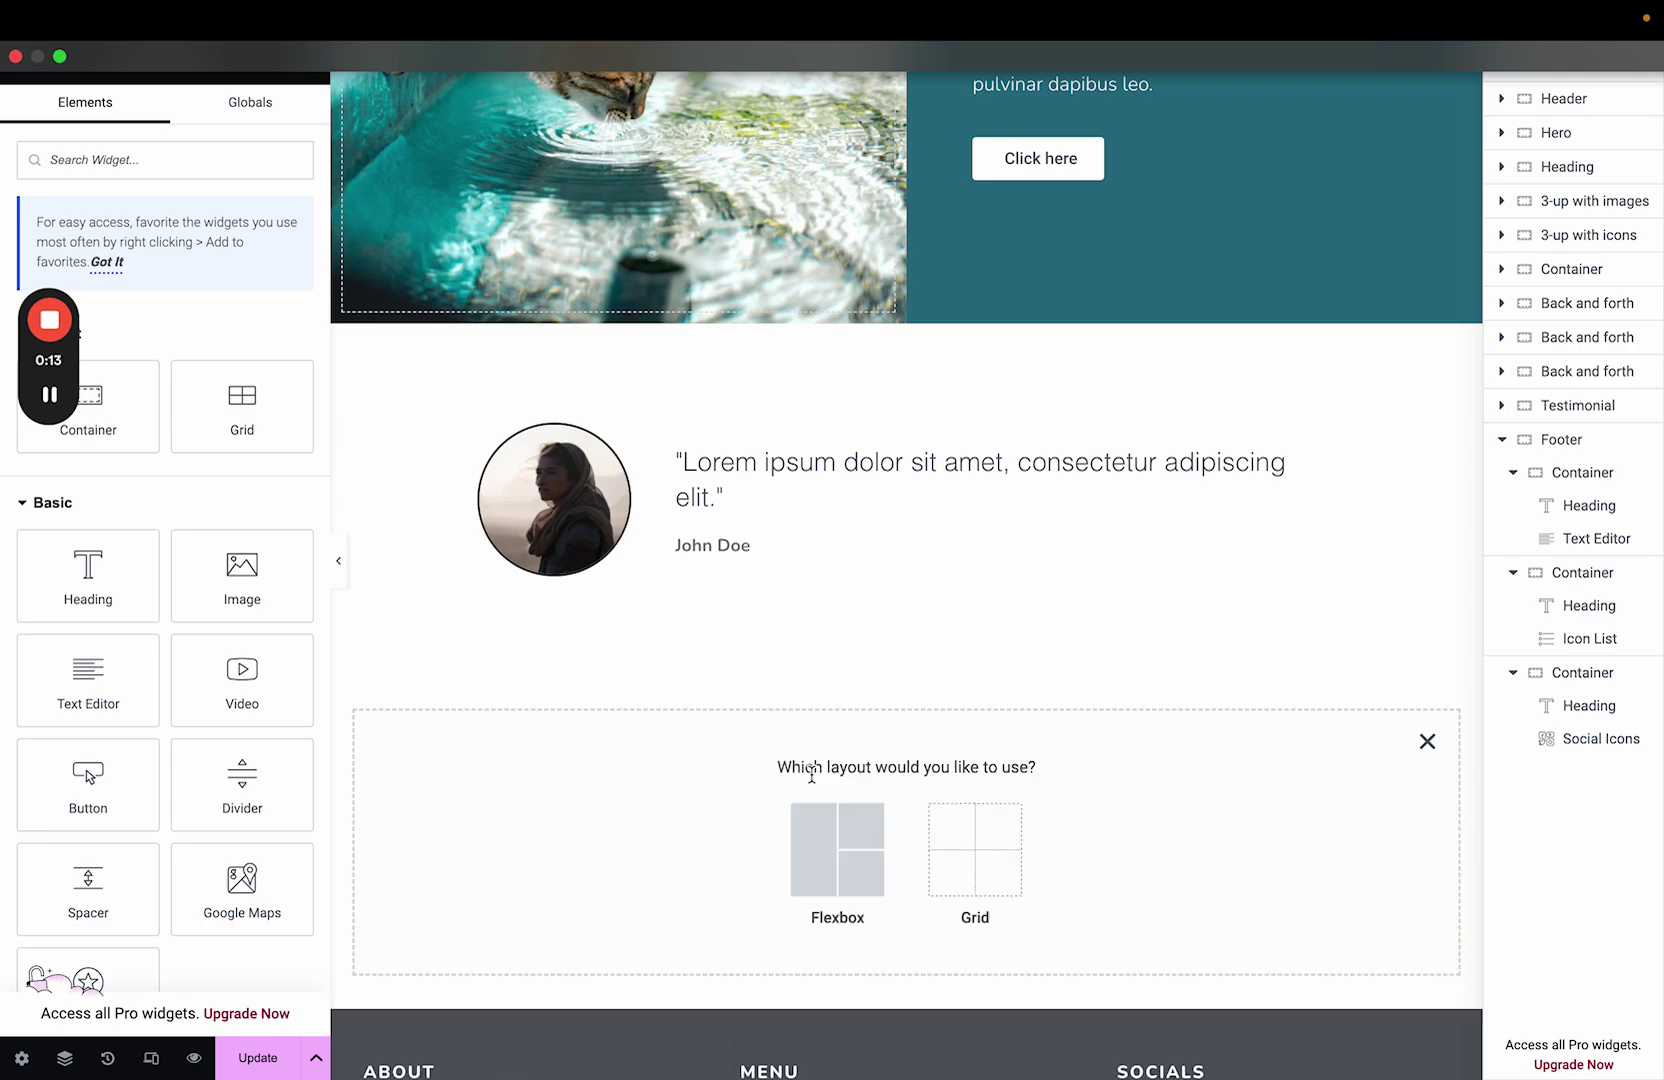
click(865, 880)
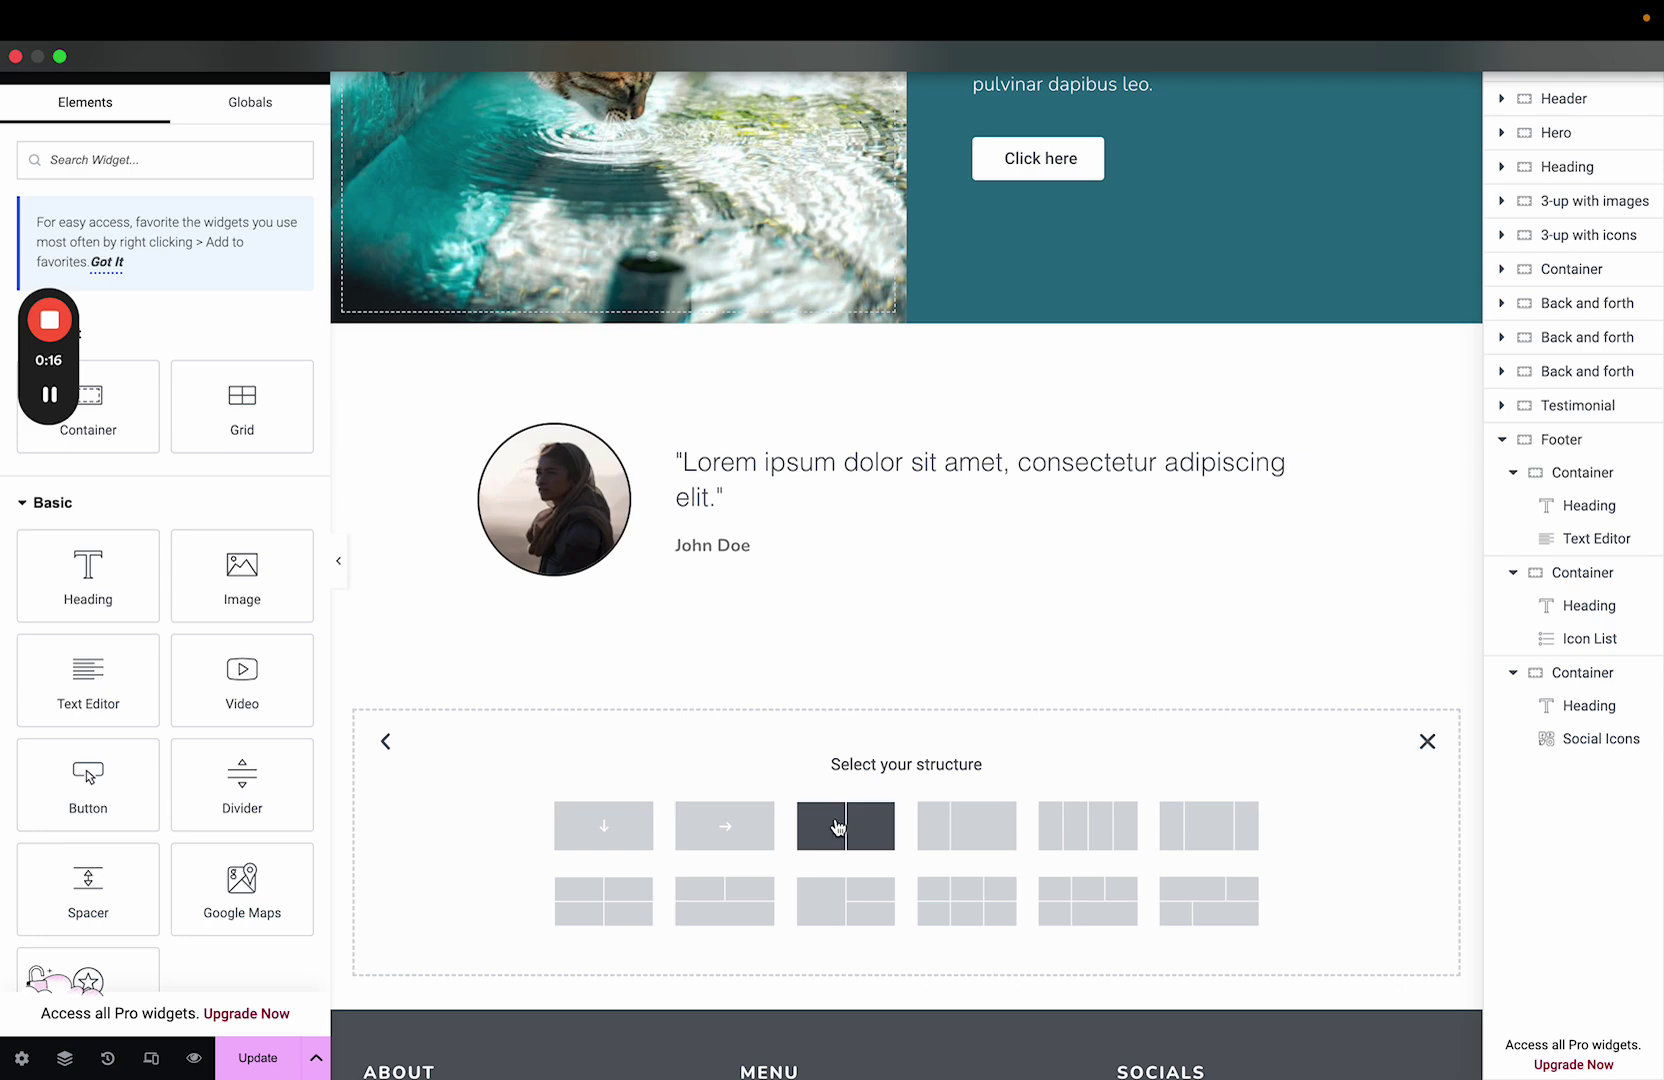
click(865, 826)
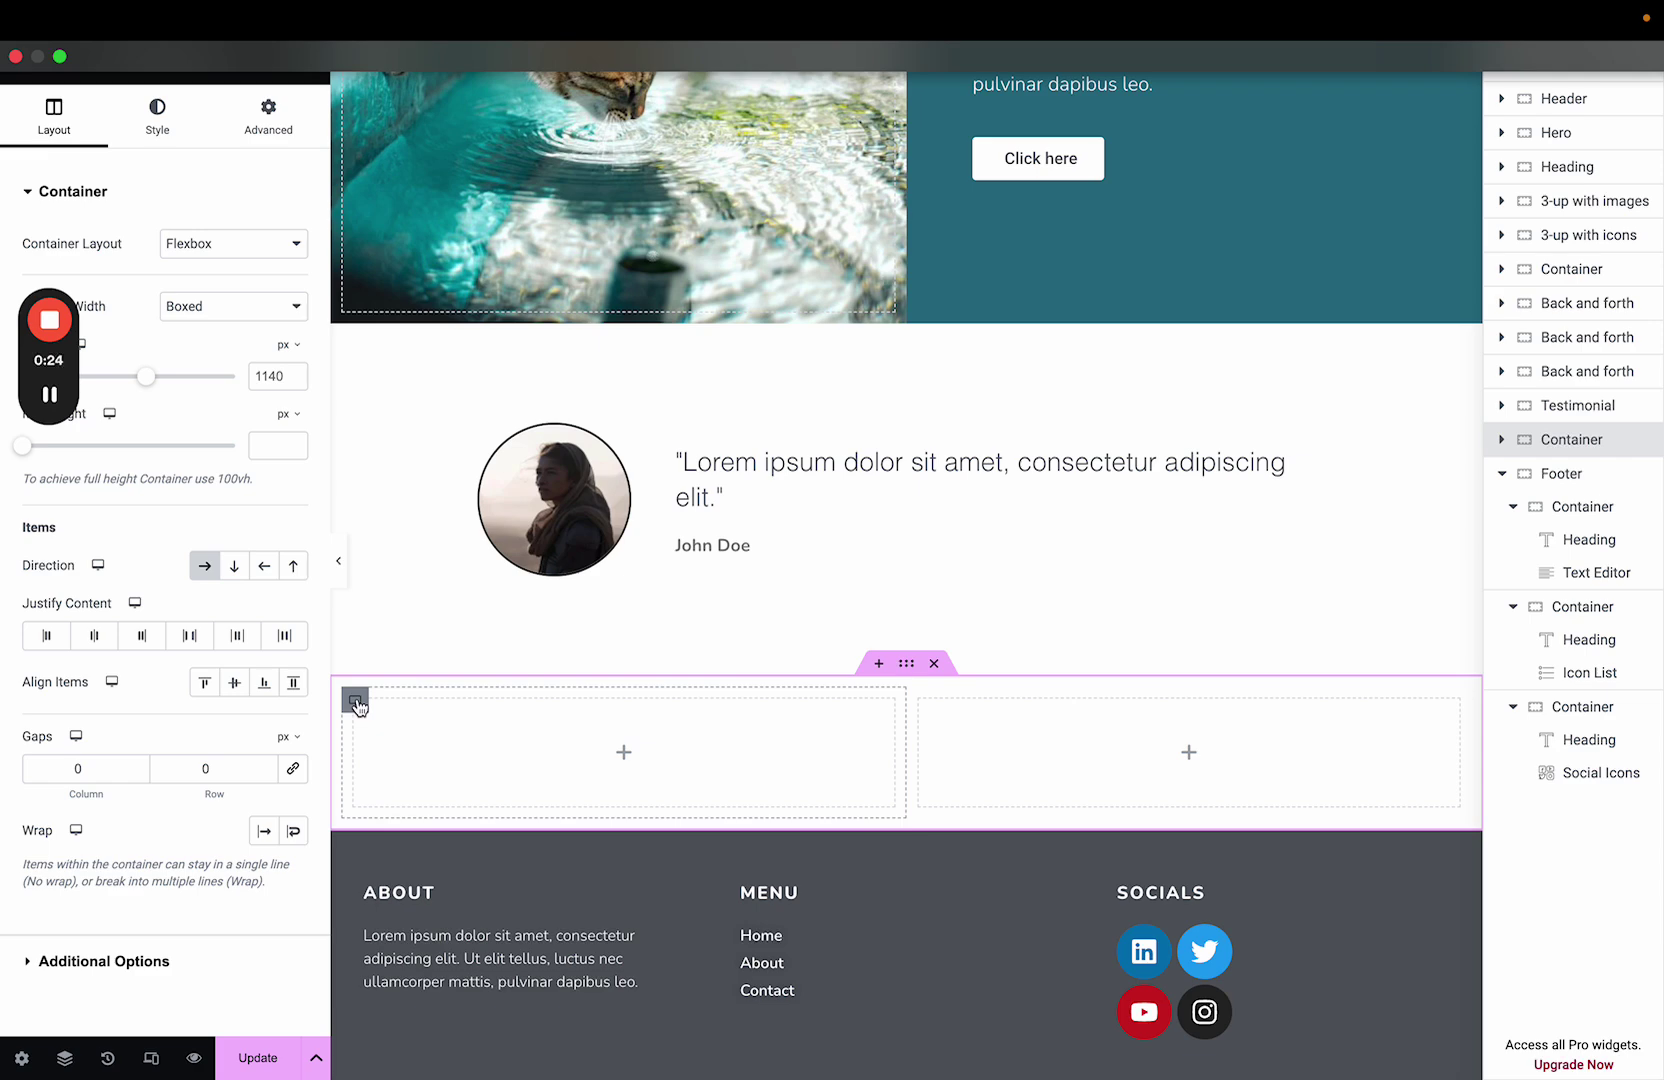
- Set the new container's first column to a Classic background and open the media library for its background image
click(550, 778)
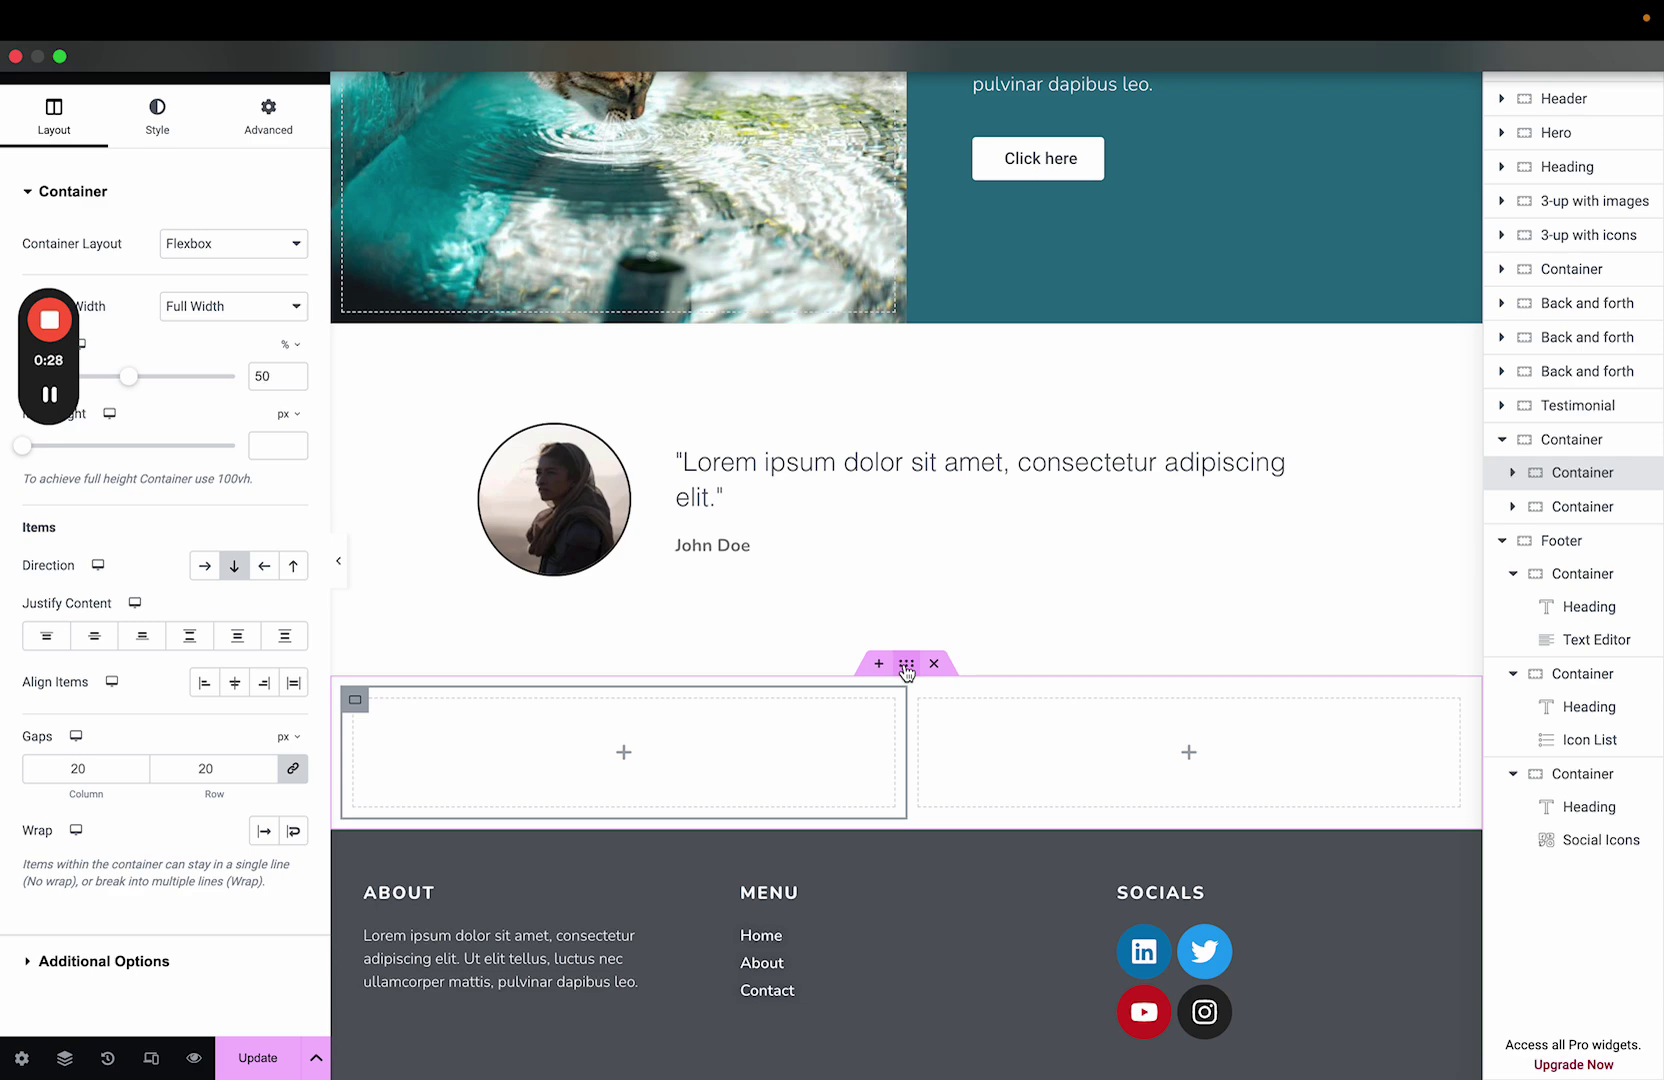
click(471, 682)
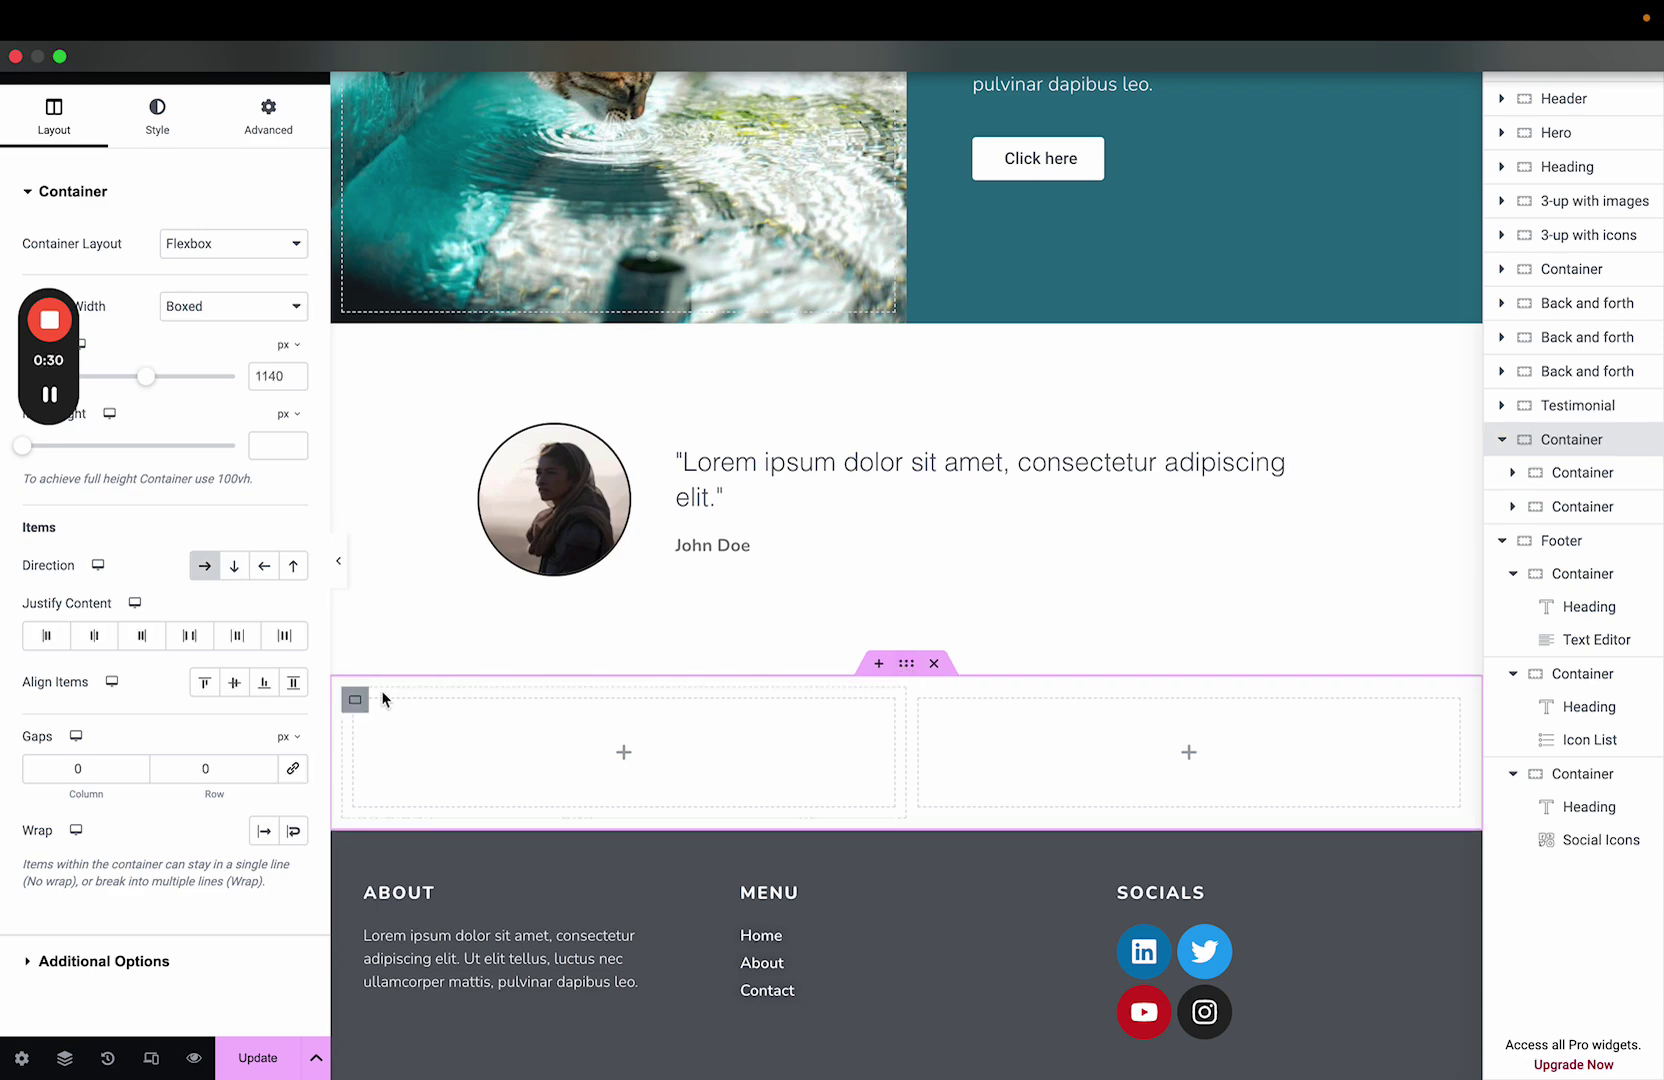
click(356, 699)
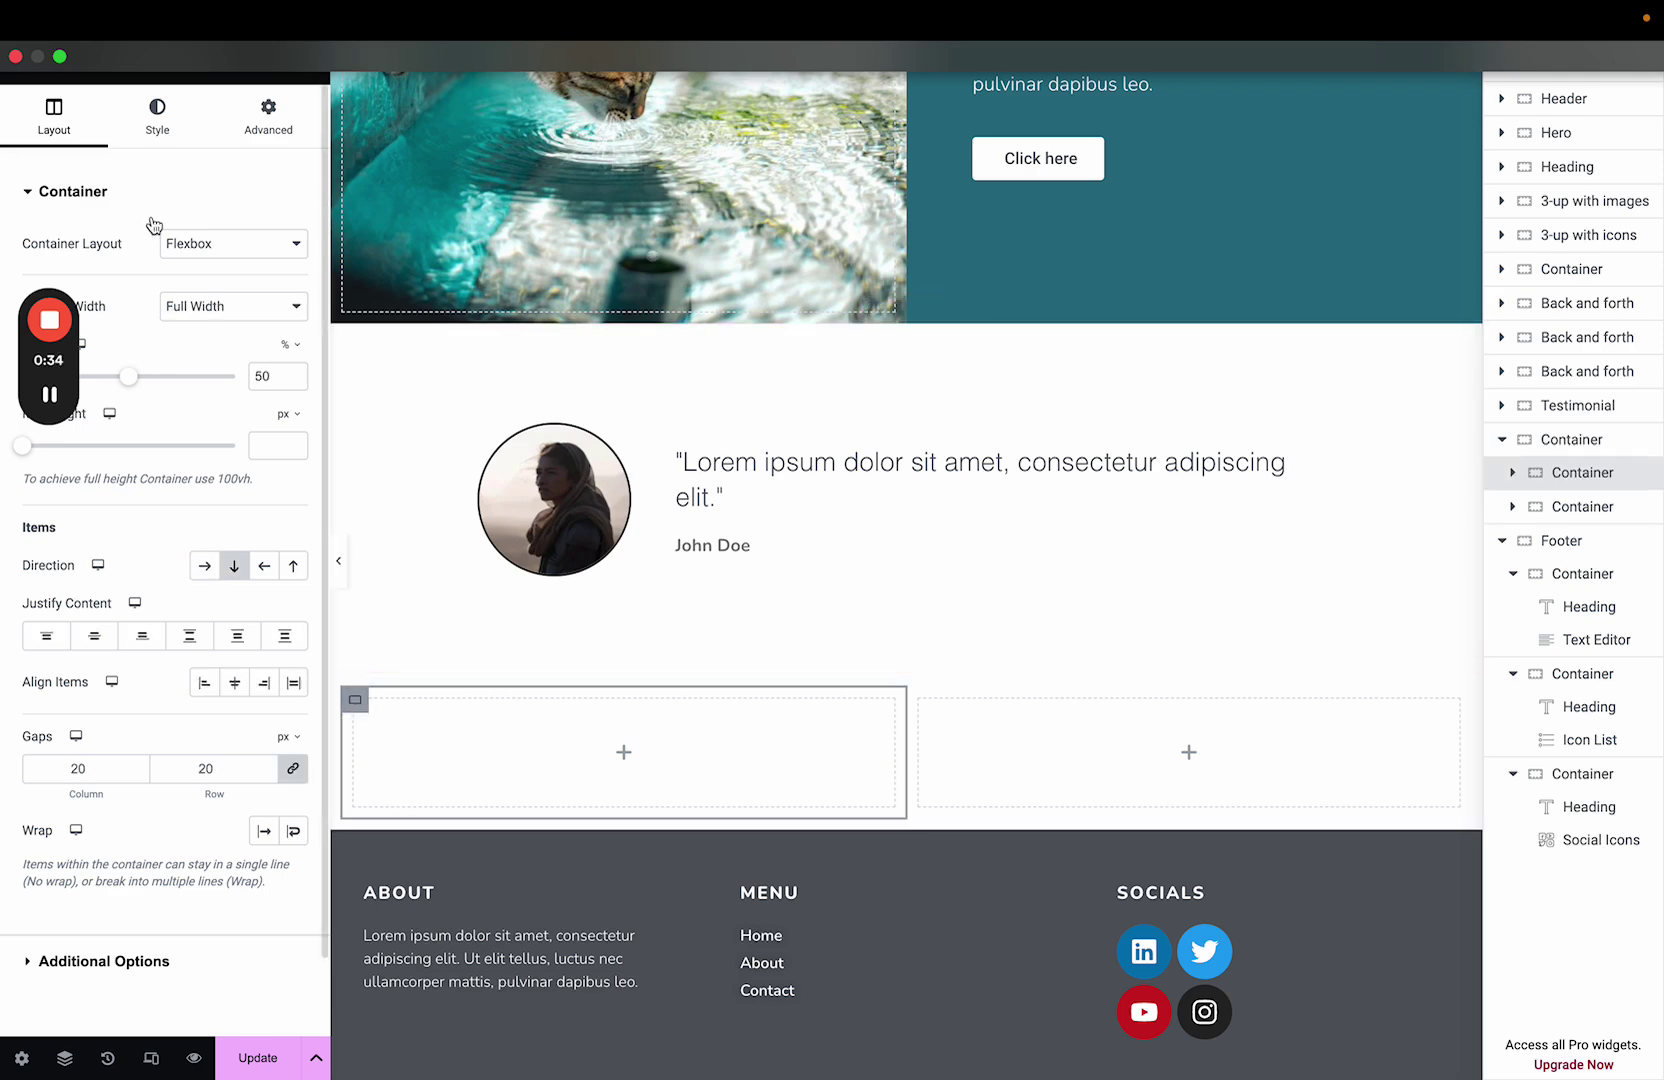
click(162, 130)
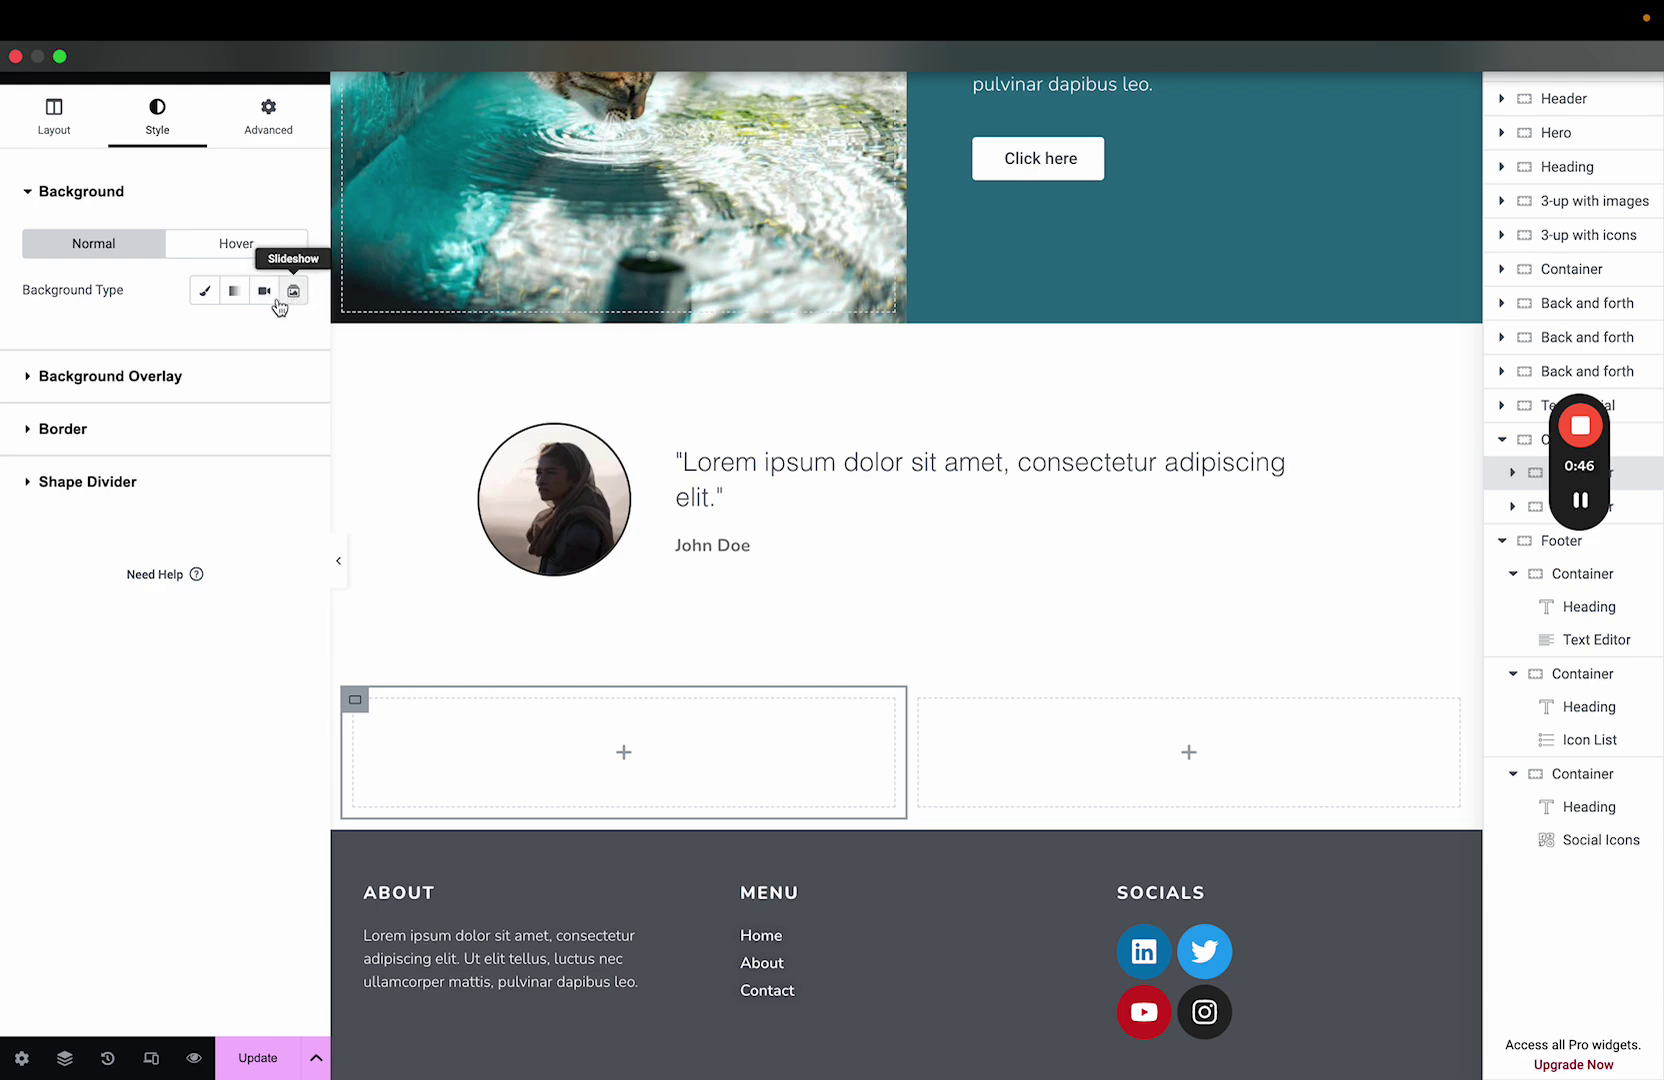
click(205, 292)
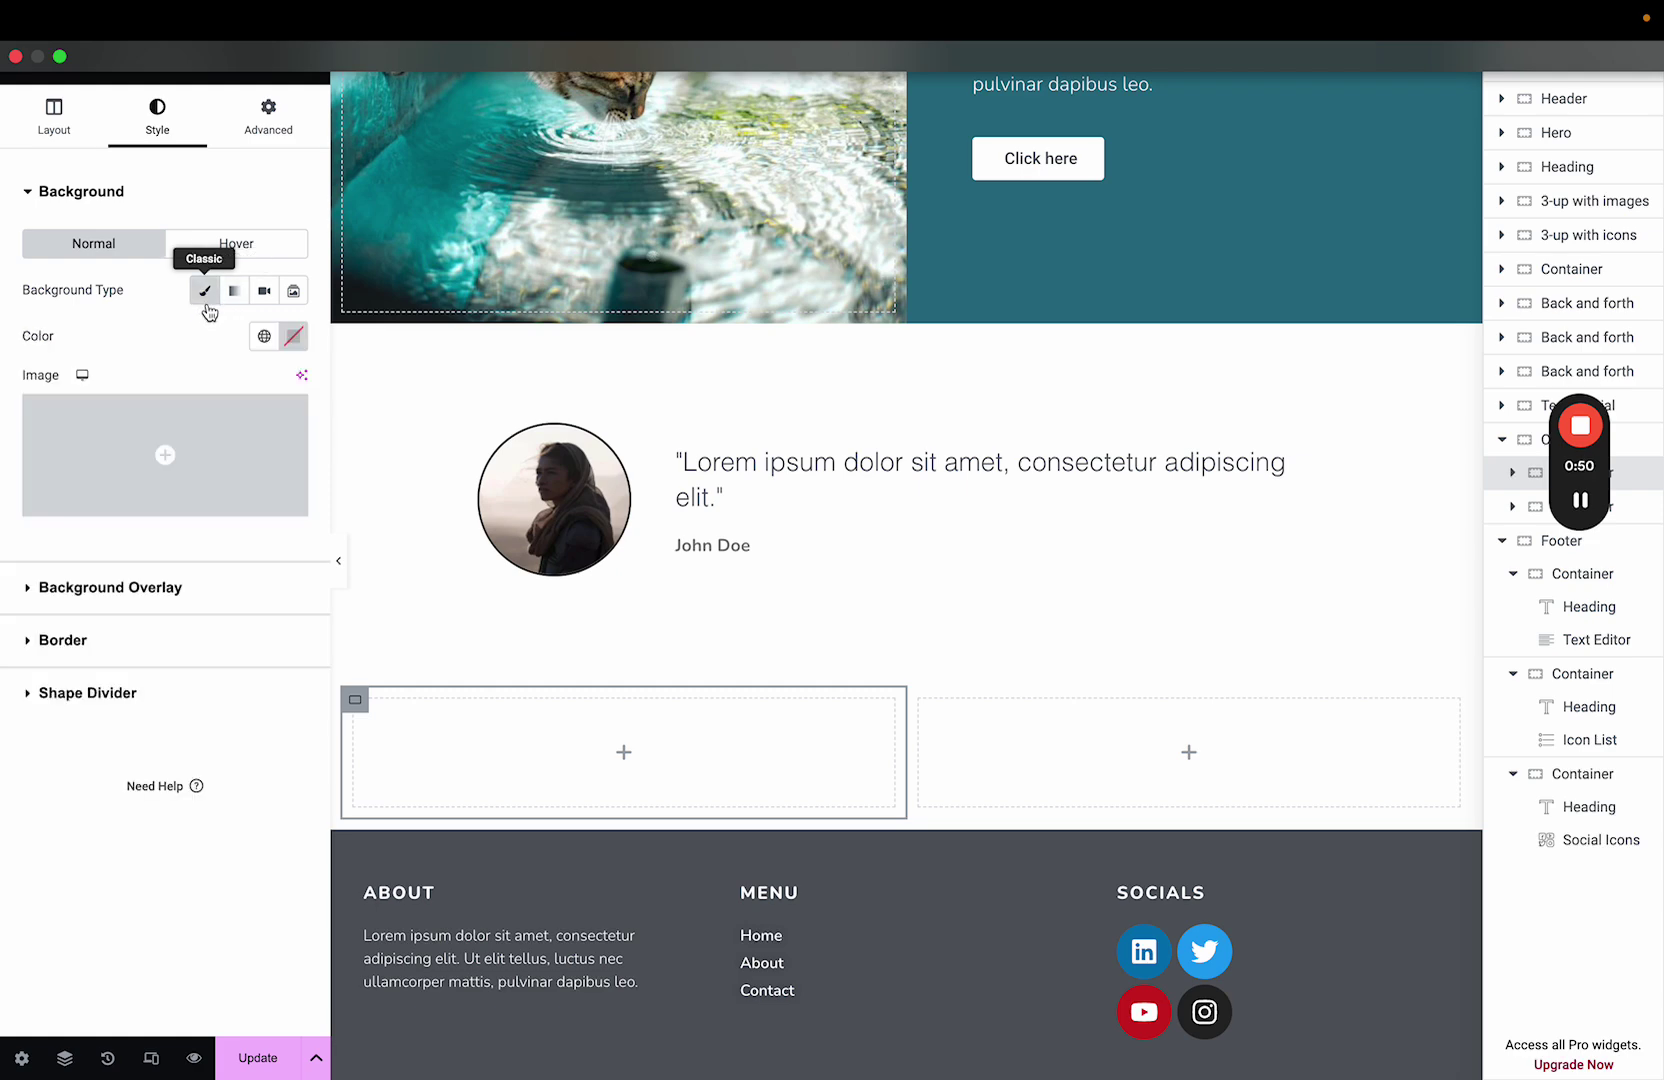
mouse_move(166, 458)
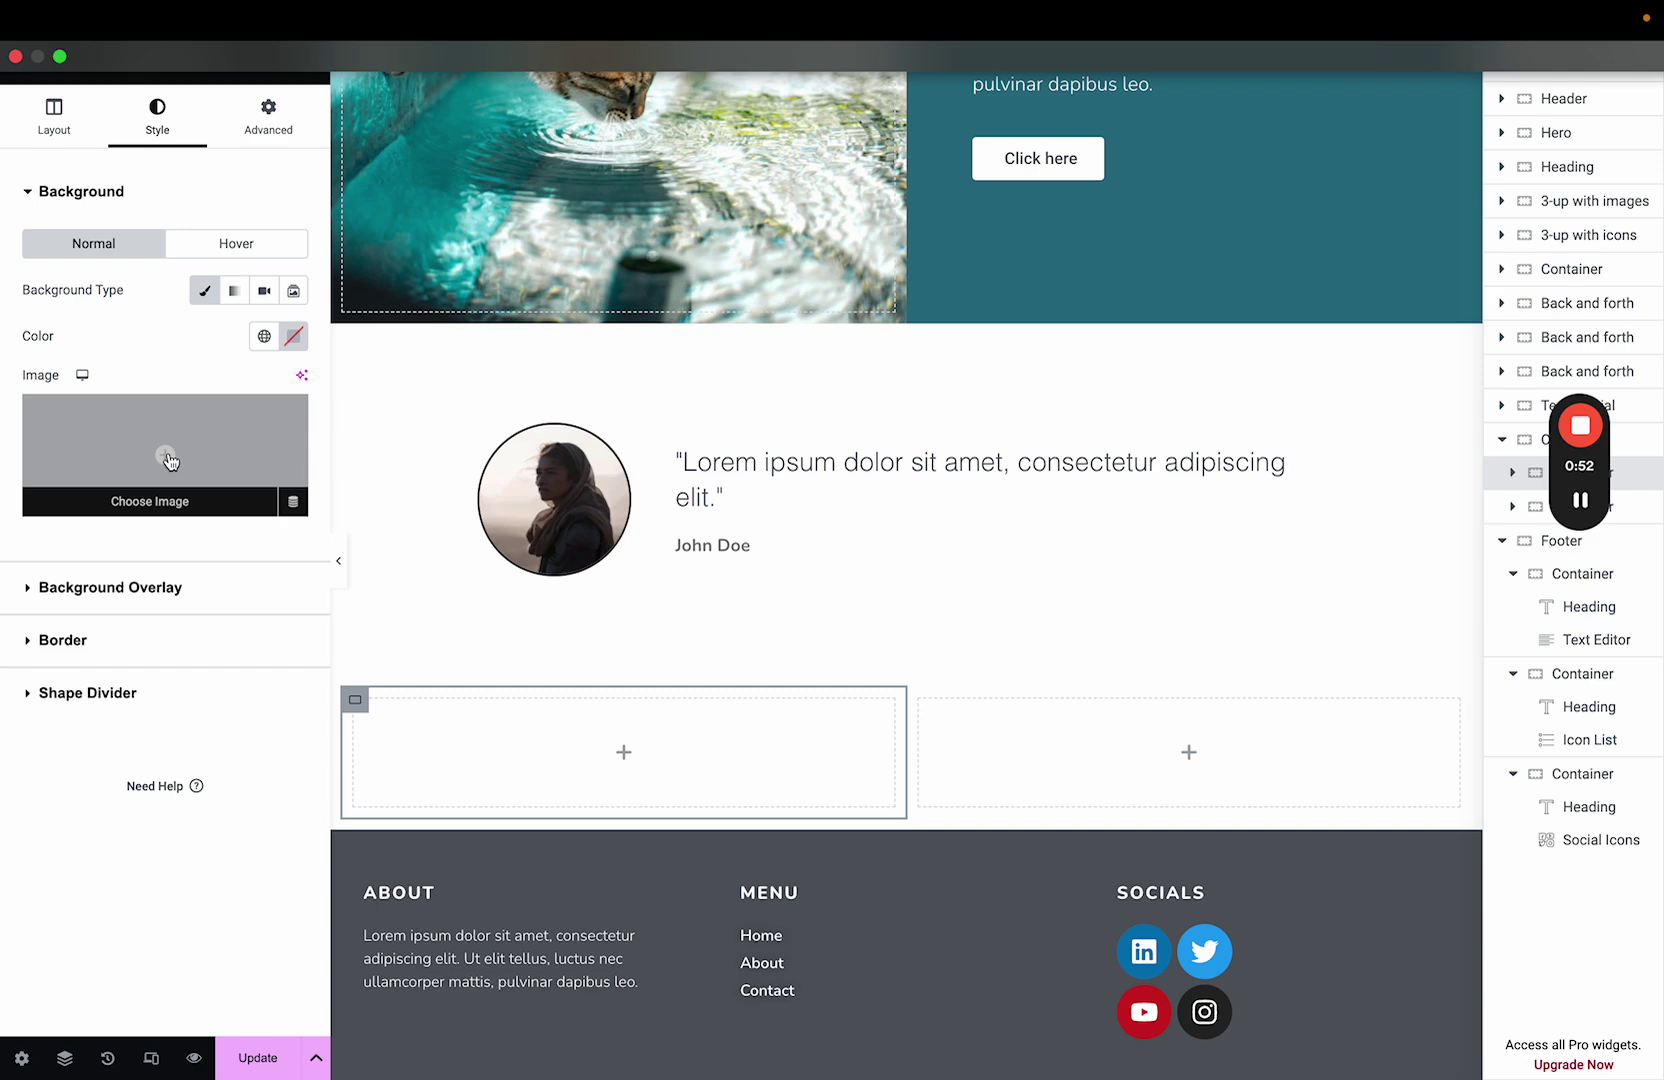
click(167, 459)
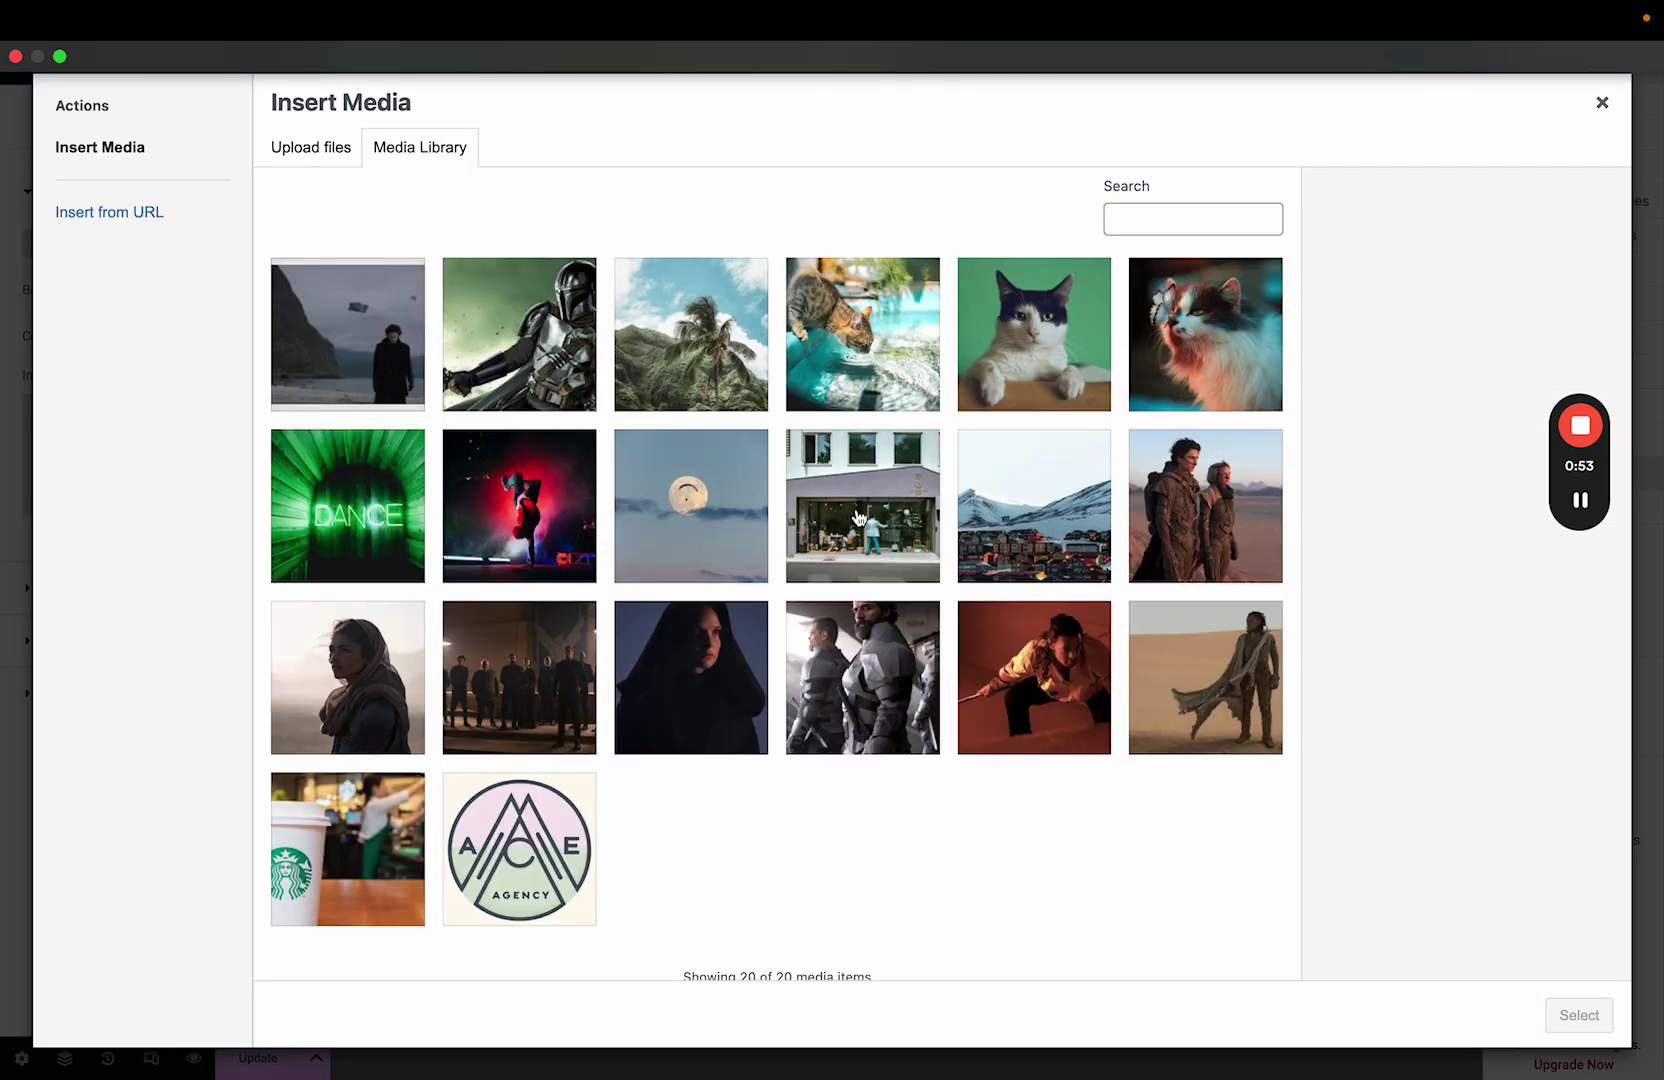
- Select the photo of the village below snowy mountains and examine its pixel dimensions and file size
click(1071, 522)
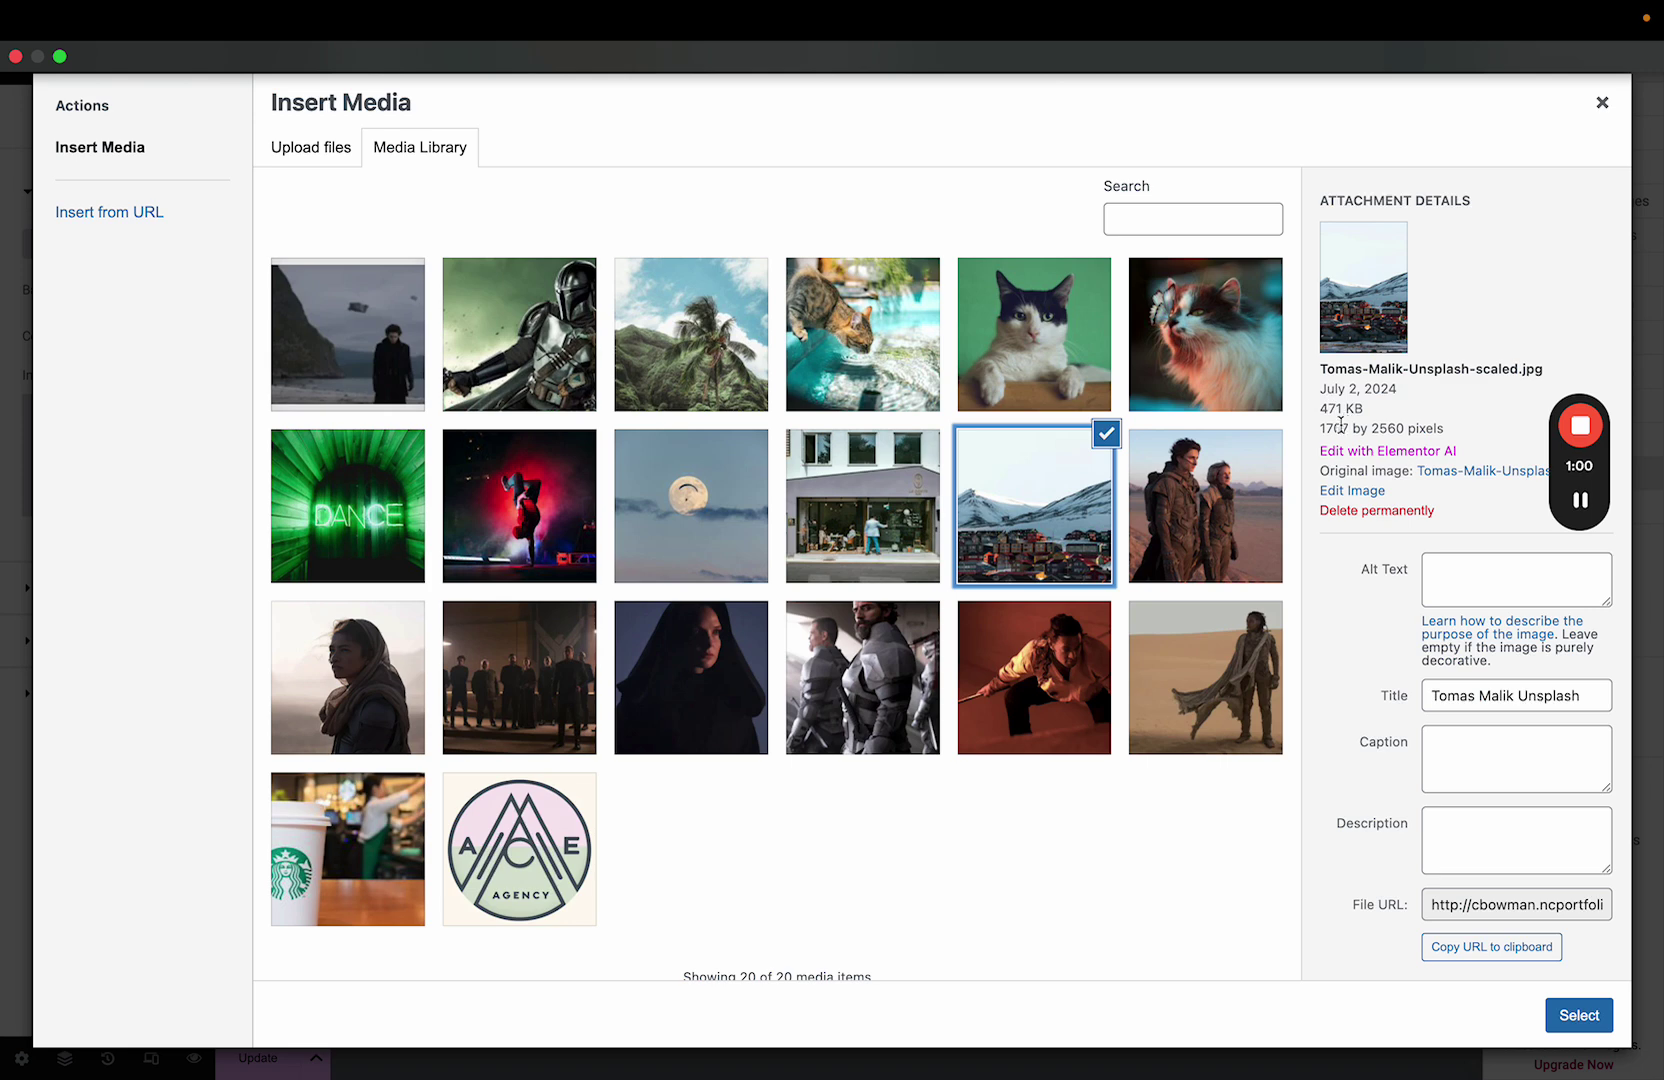
drag(1322, 428, 1453, 435)
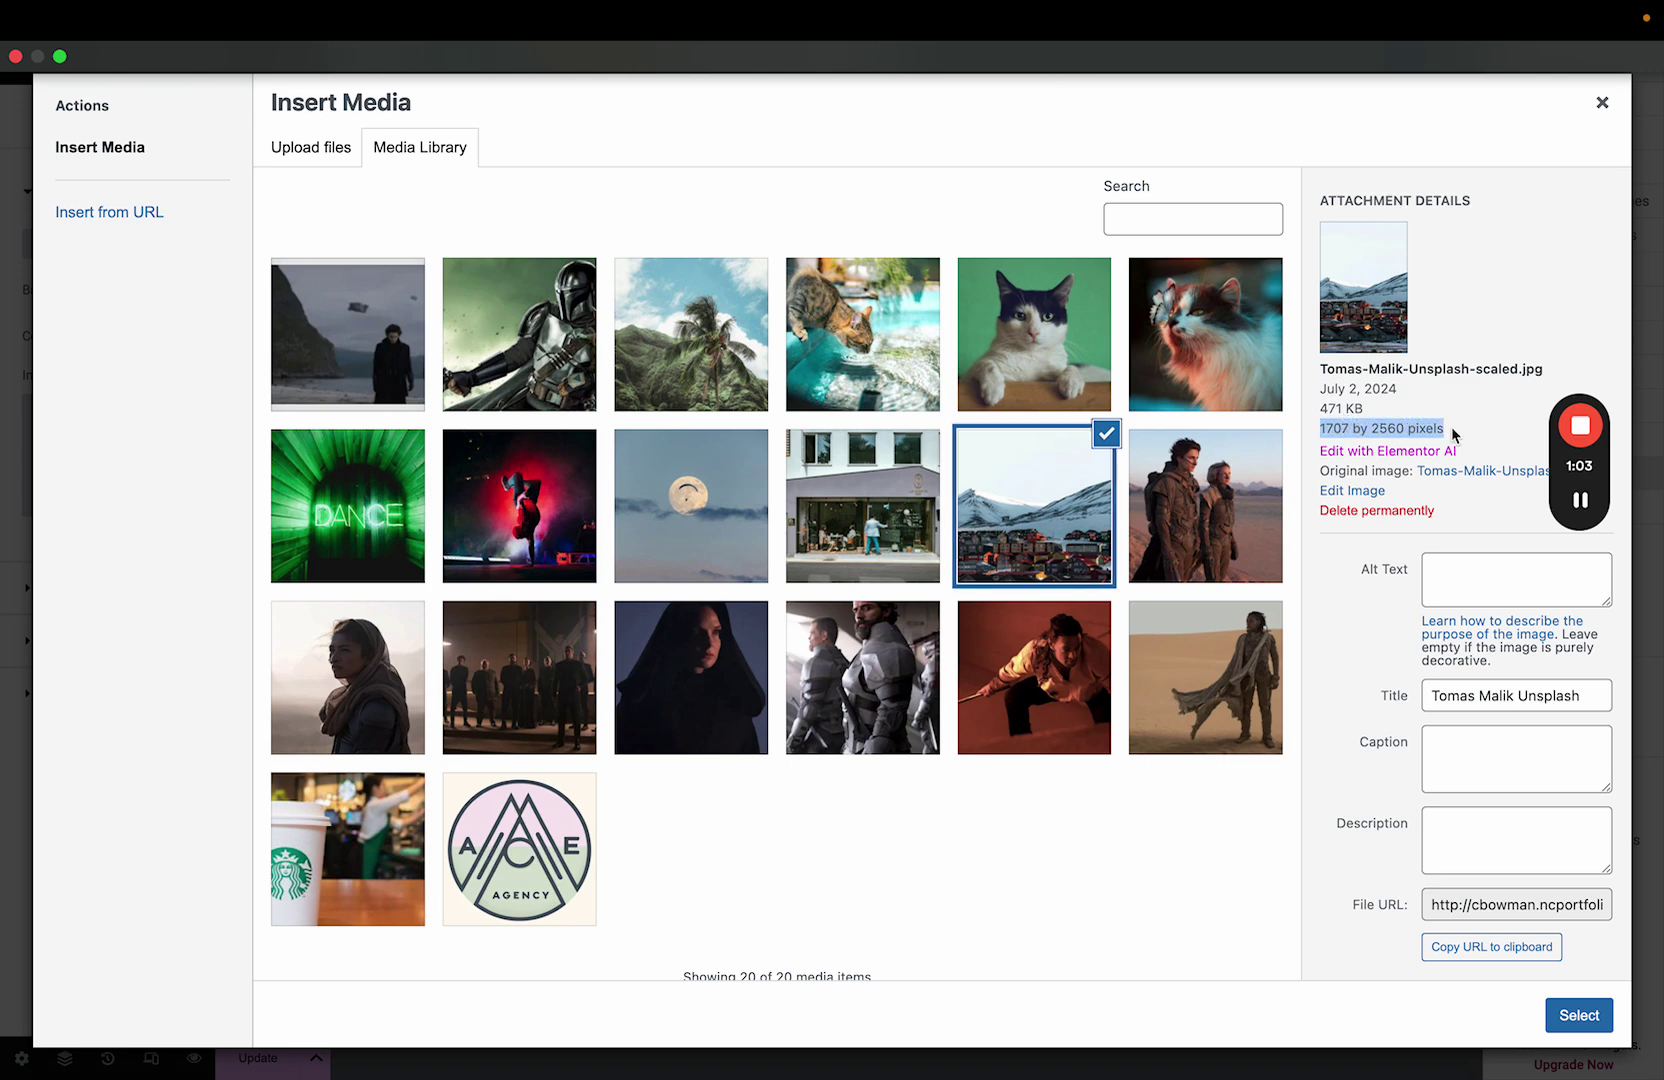
click(1390, 423)
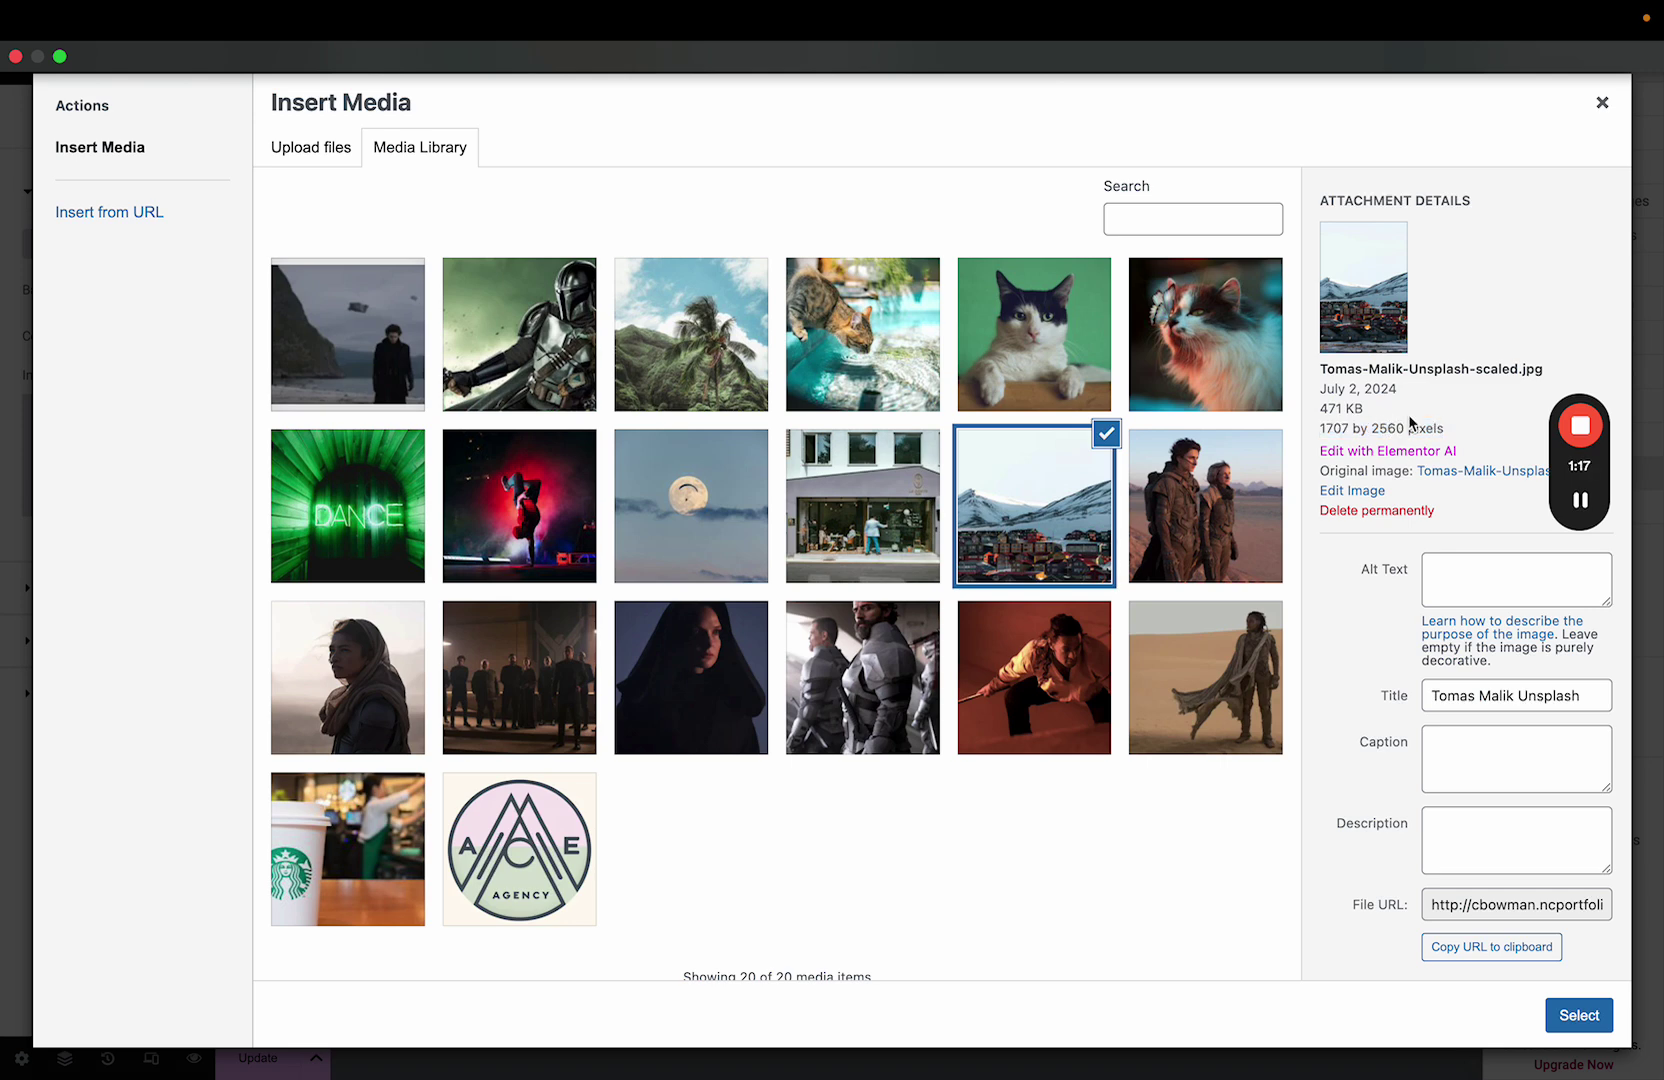
double_click(1328, 410)
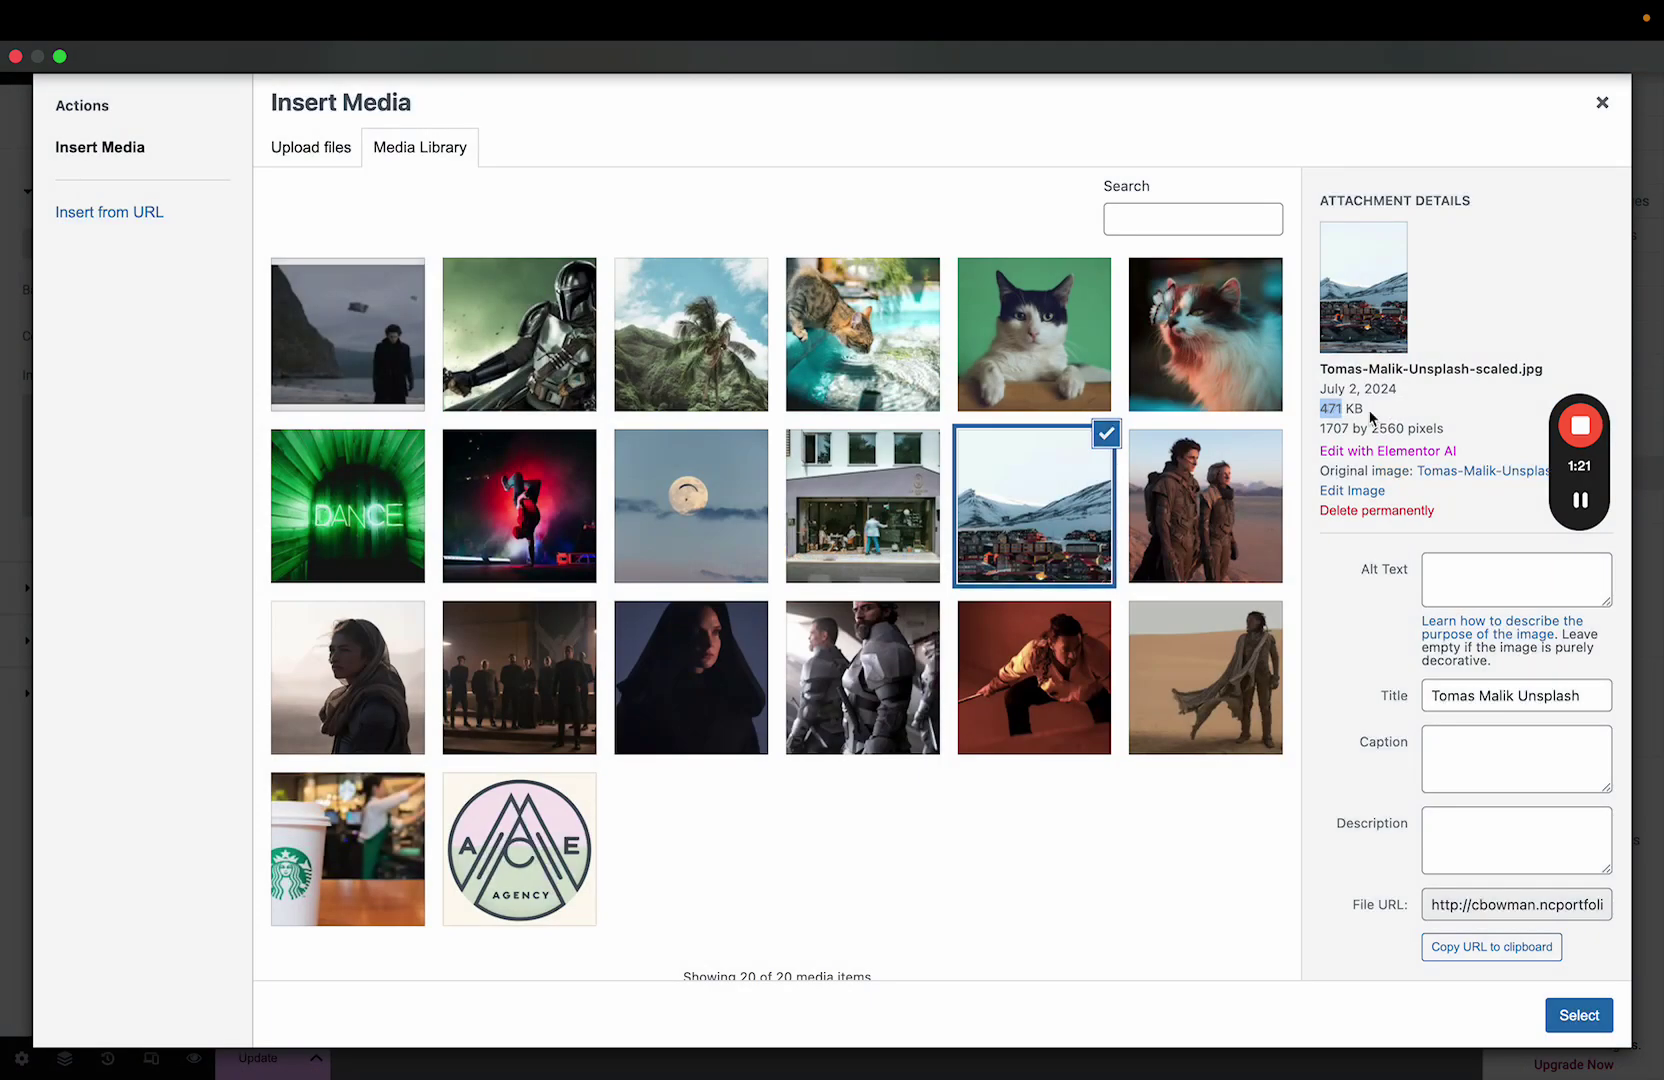
click(1370, 417)
drag(1322, 407, 1385, 413)
click(1385, 413)
- Give the photo the alt text "Image of village in snow" and insert it as the column's background
click(1425, 563)
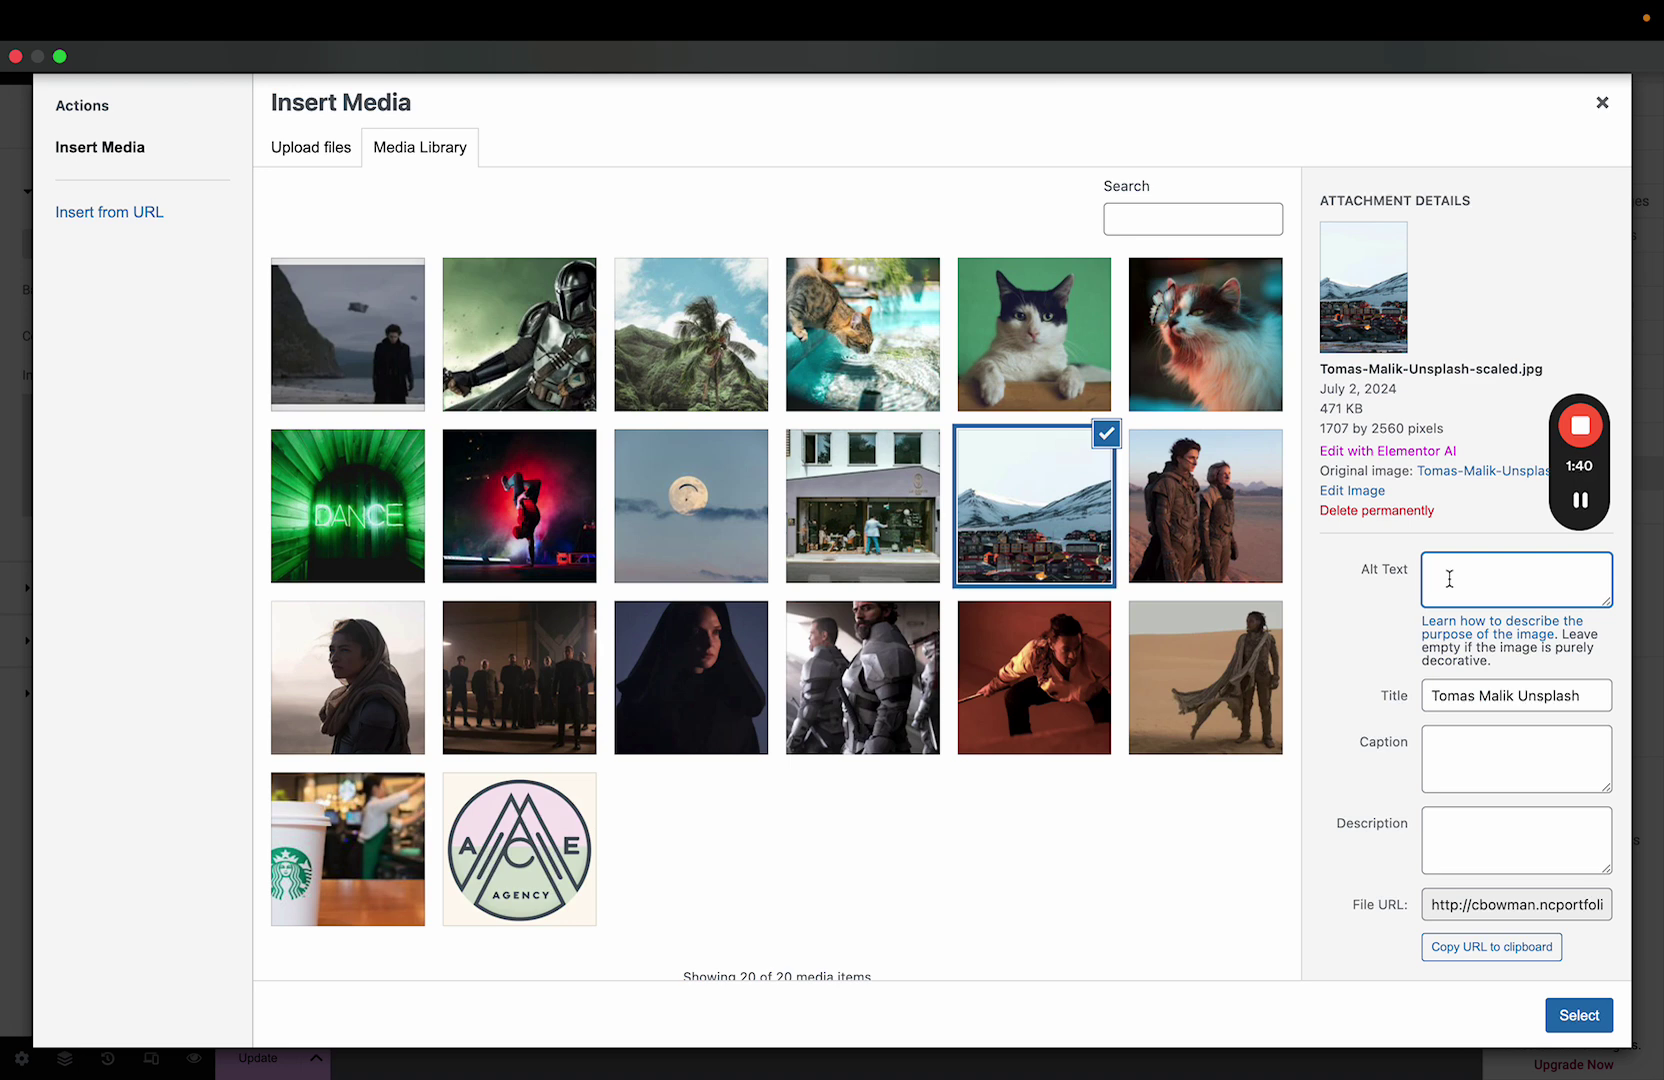
text(Image of village in snow)
click(1579, 1016)
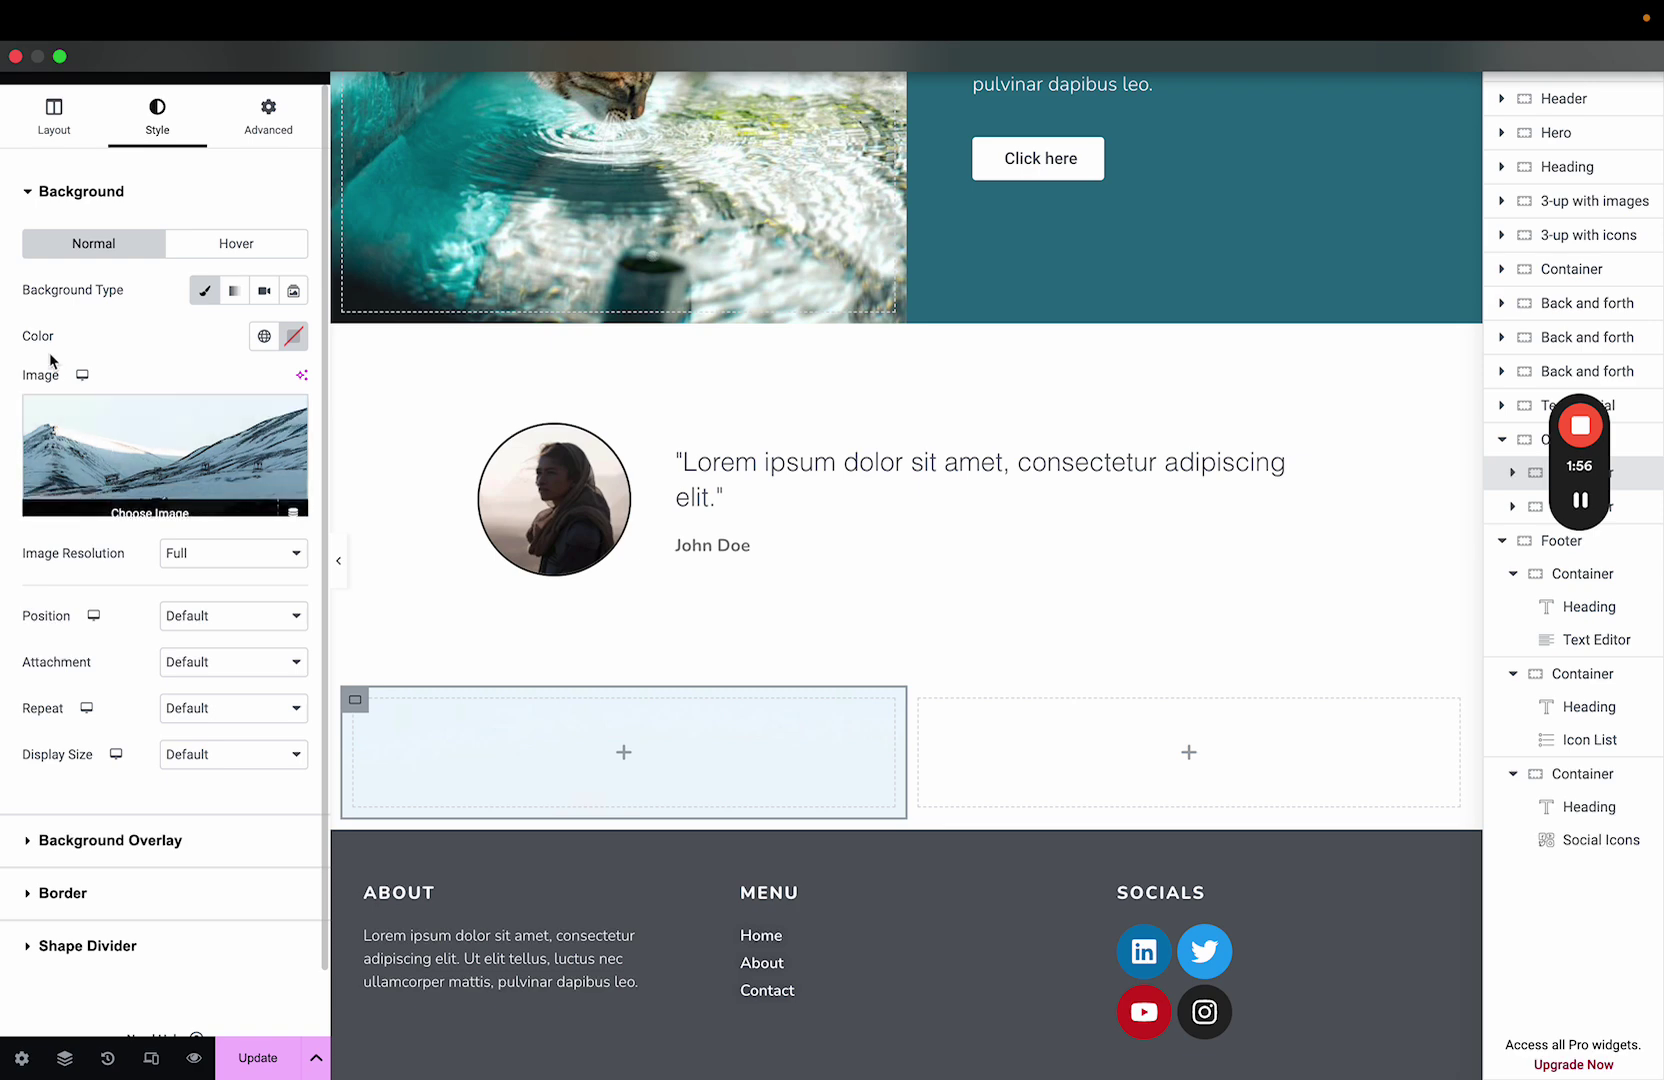
- Try the image resolutions 1536 x 1536, Large - 1024 x 1024 and Thumbnail - 150 x 150 on the column's background image
mouse_move(30, 405)
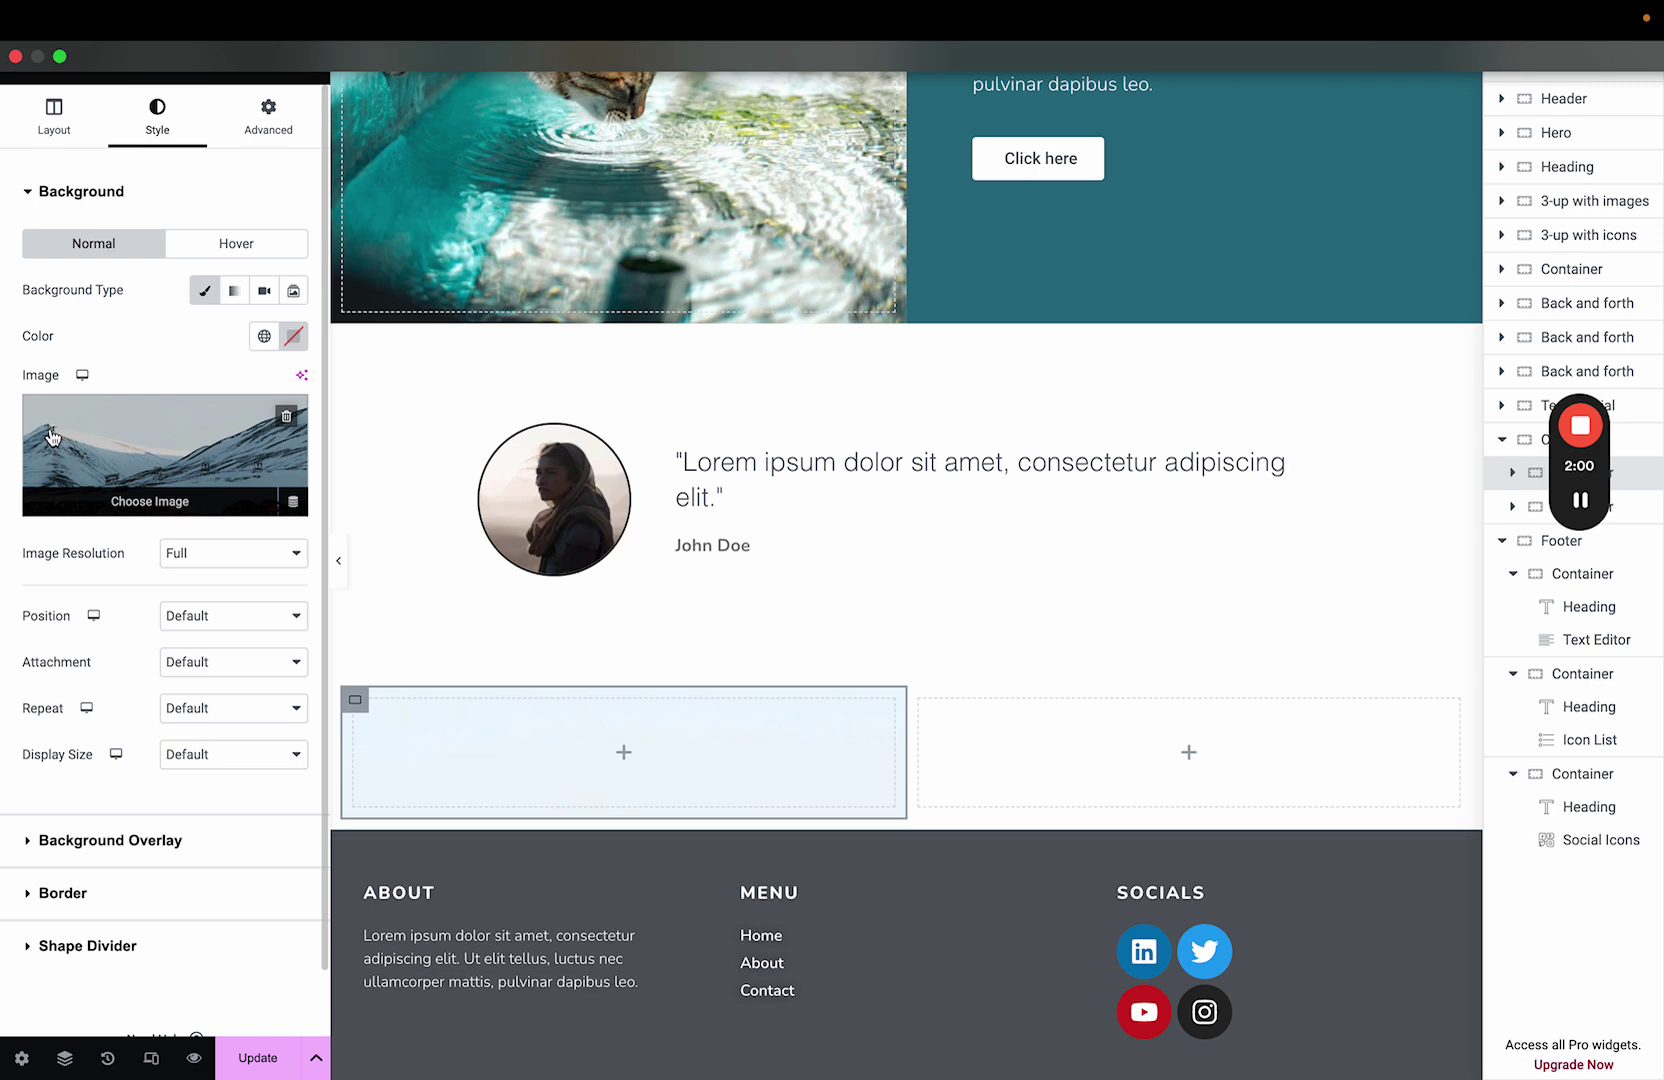
drag(29, 555, 49, 555)
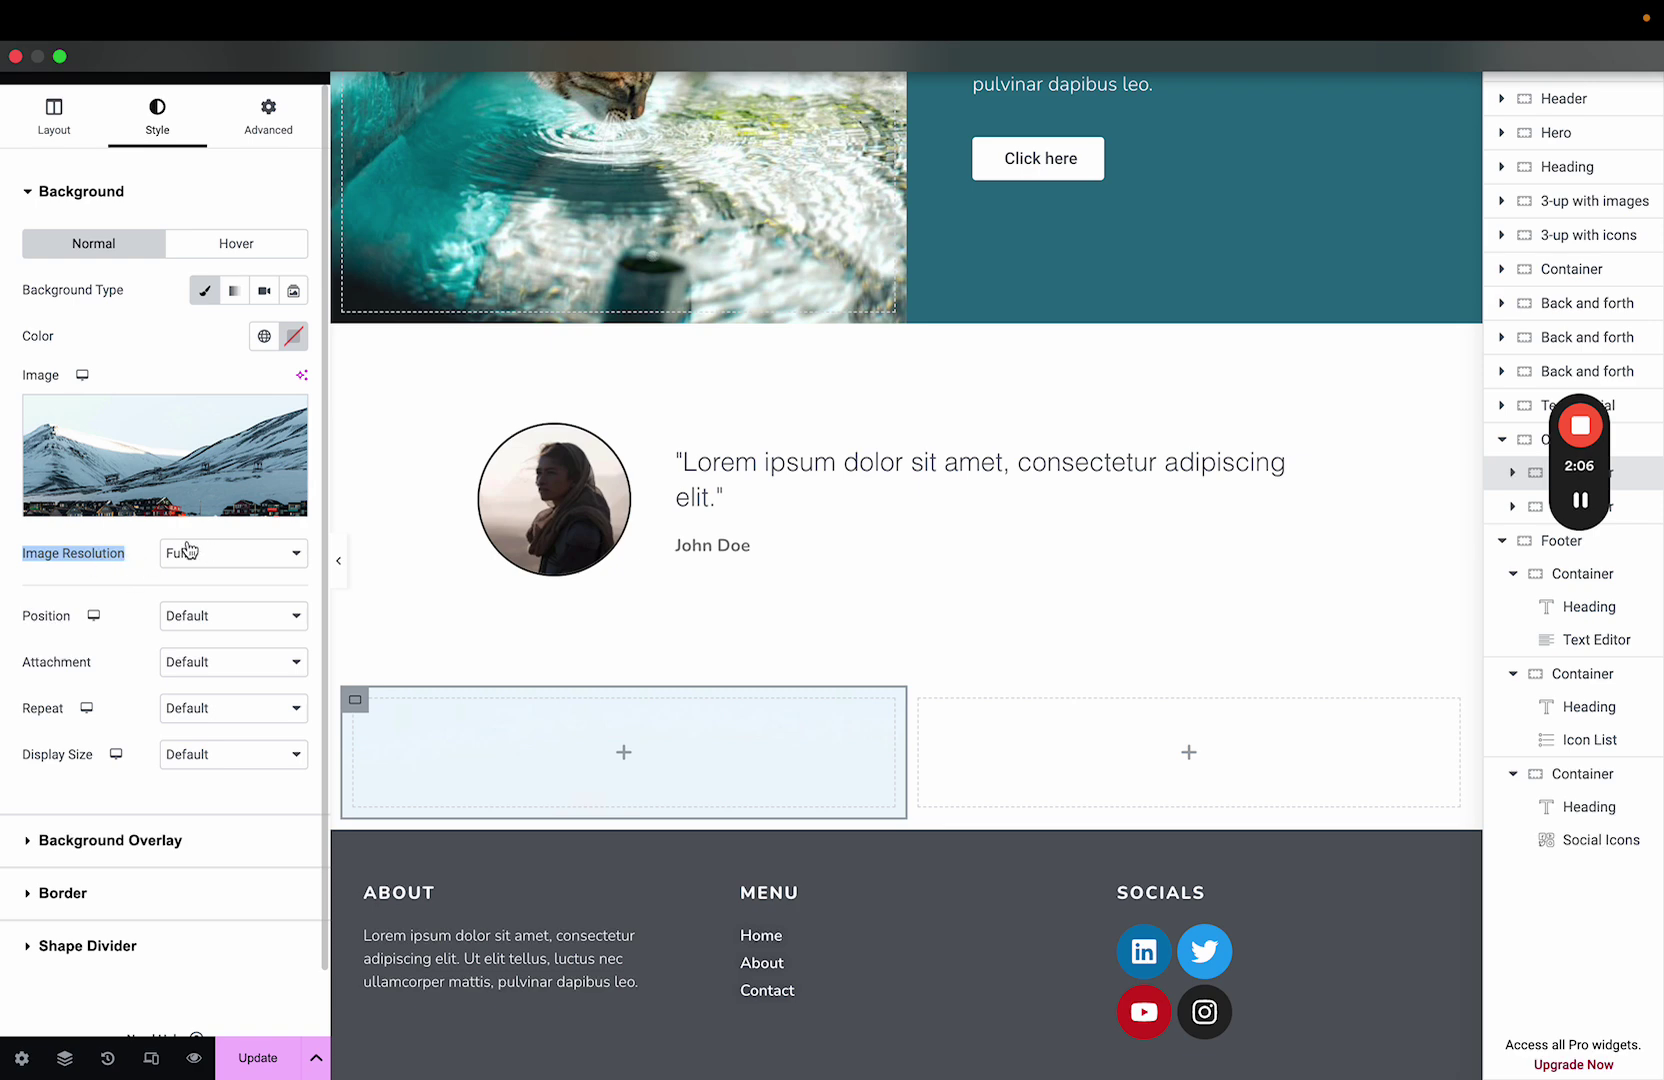
click(243, 566)
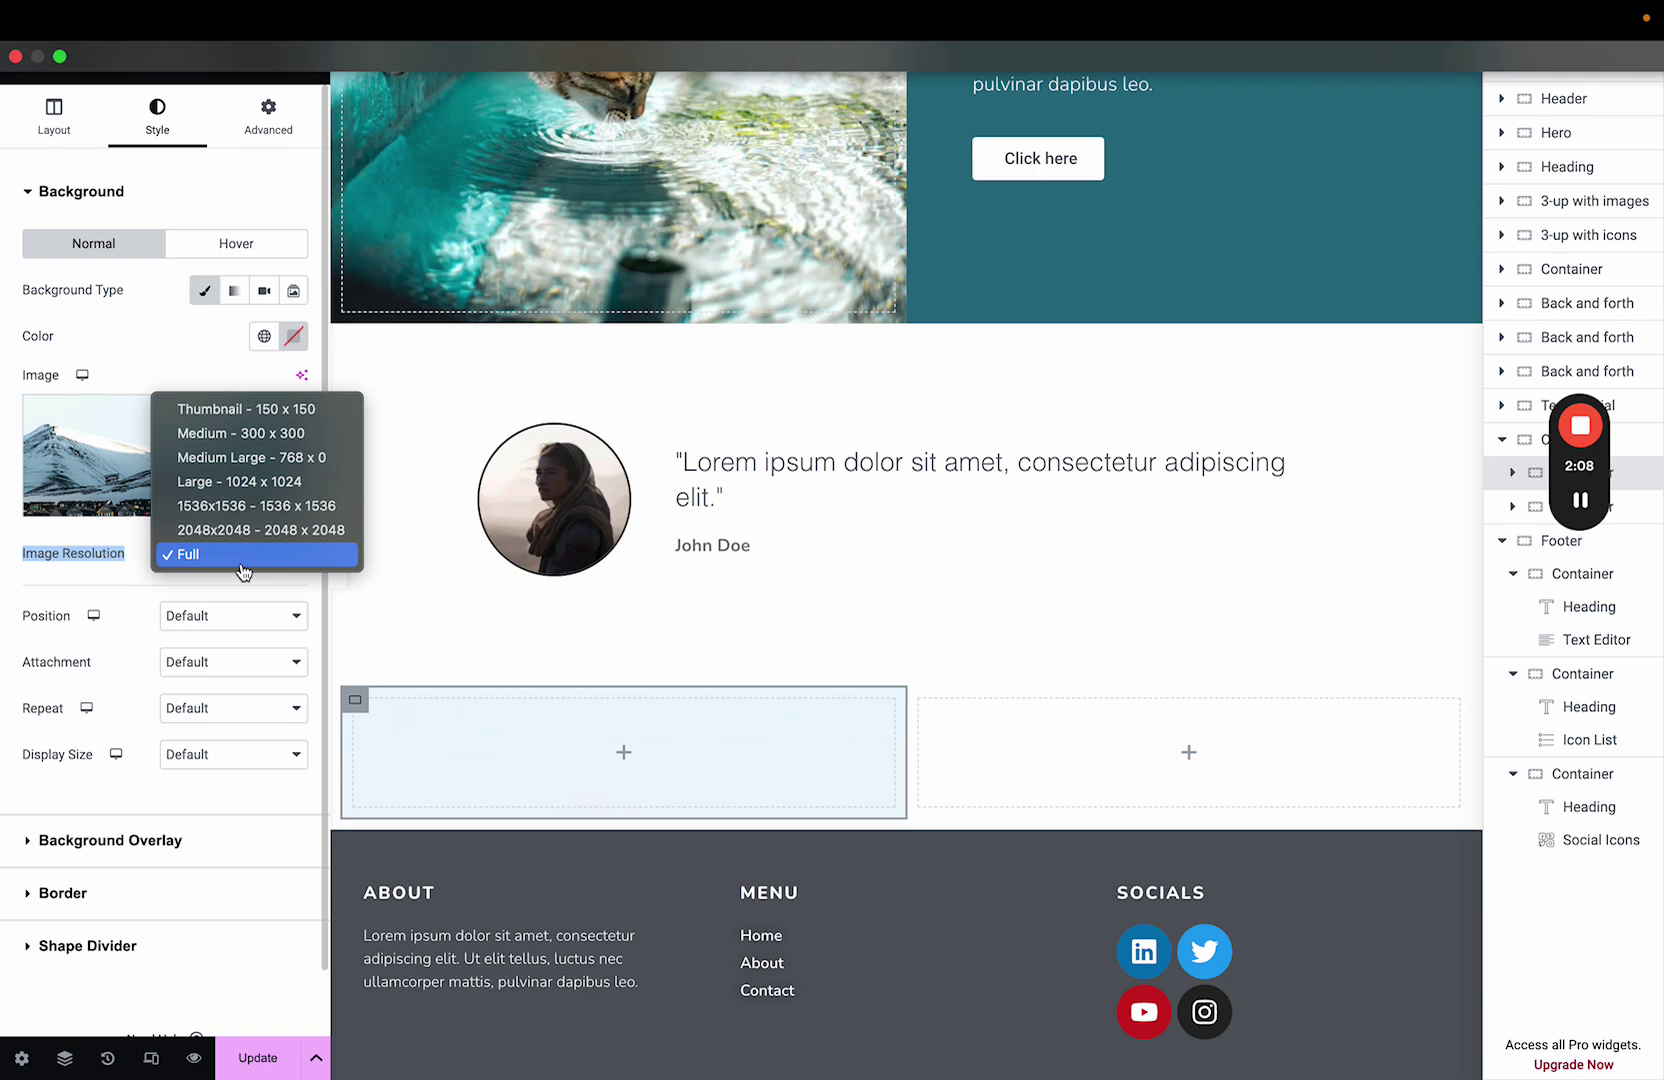
click(262, 507)
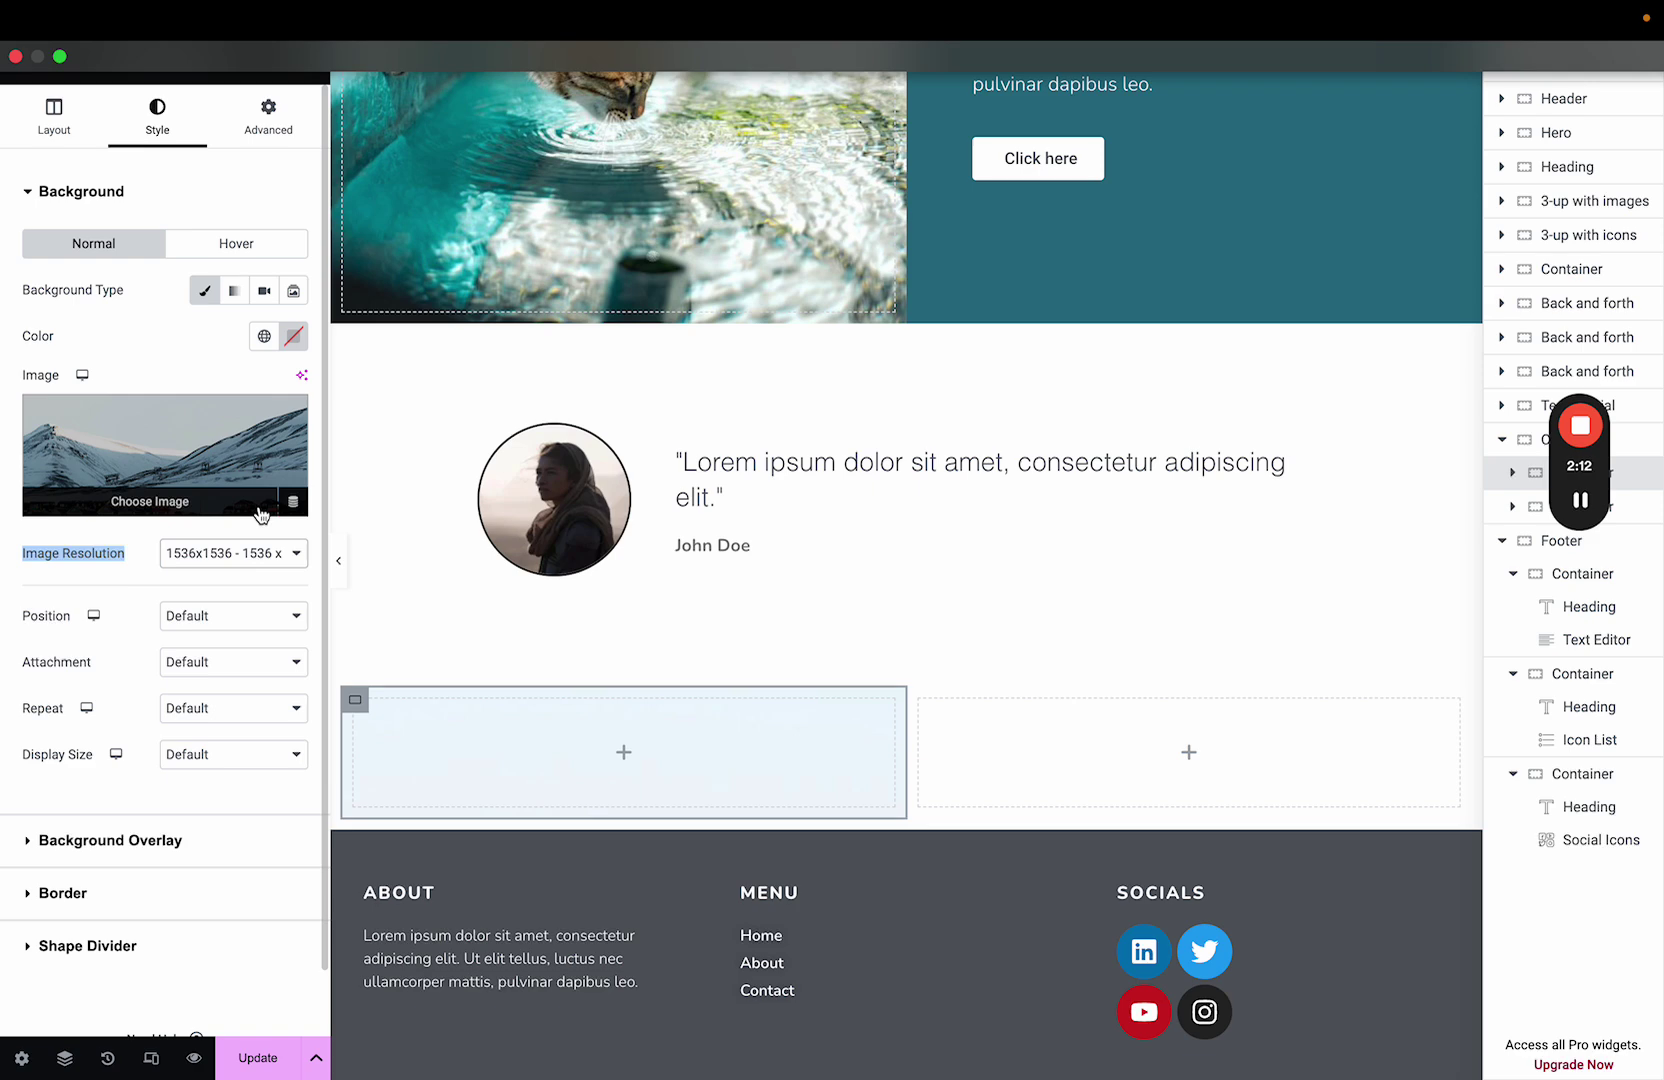
click(260, 558)
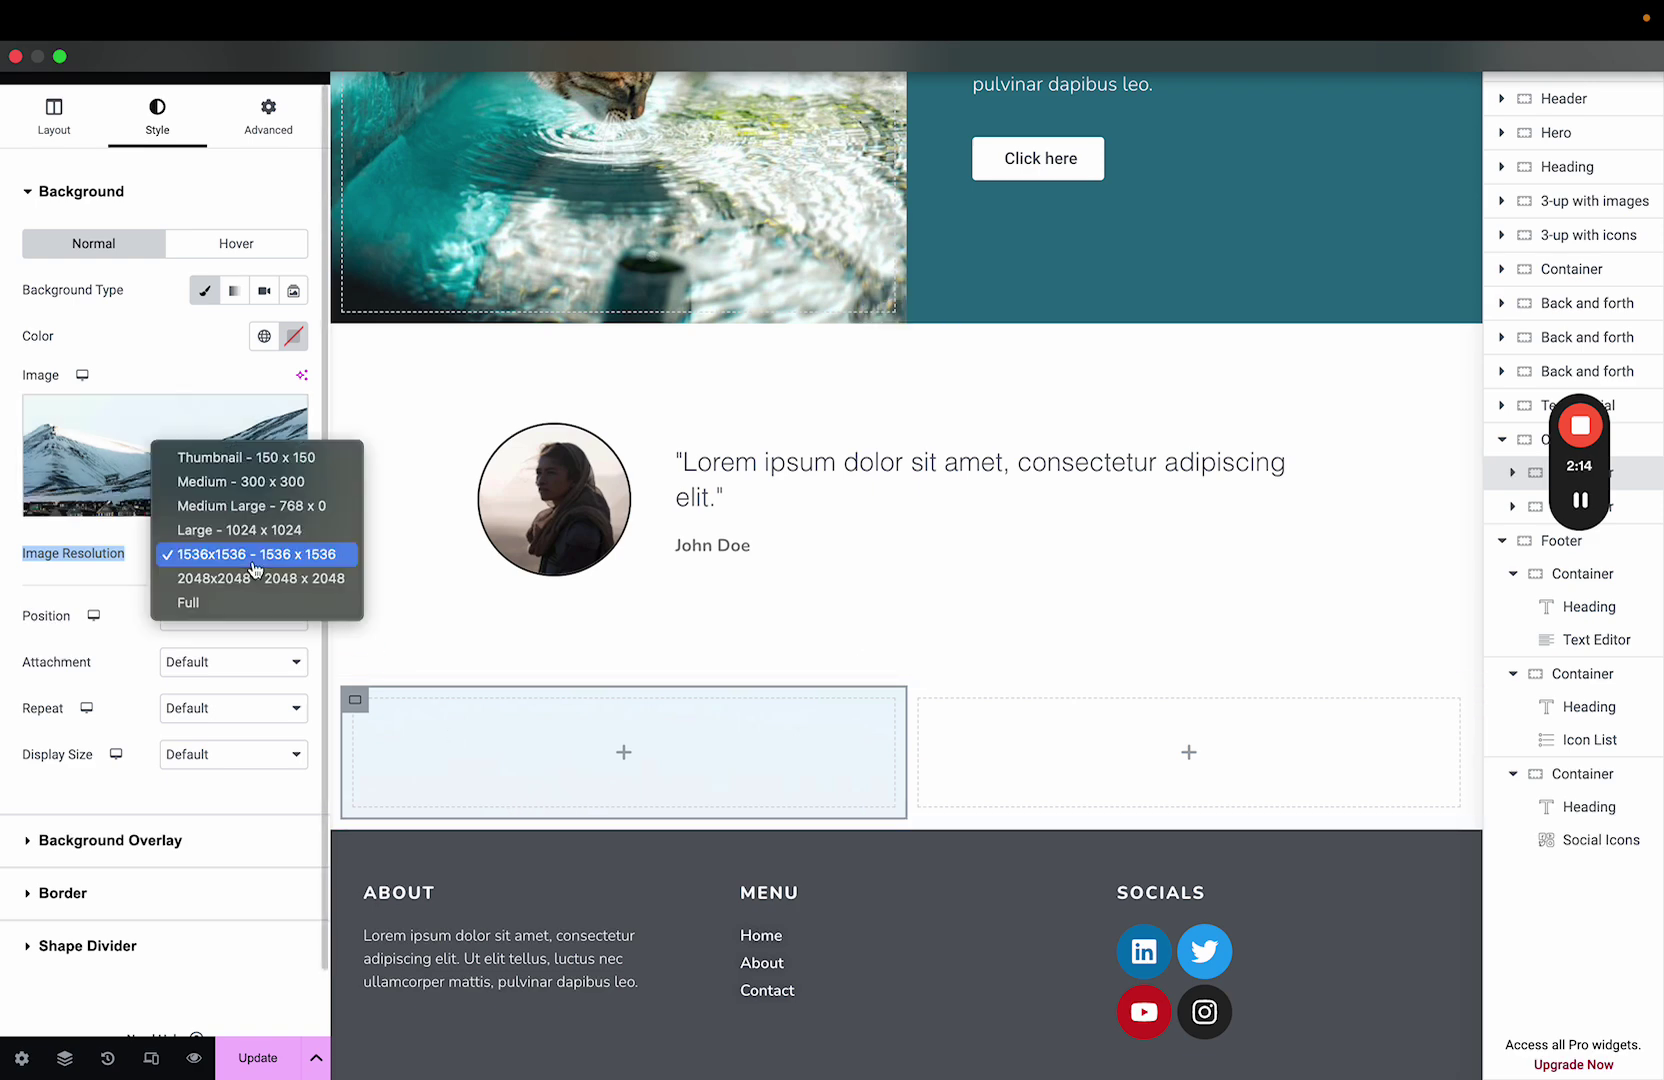
click(250, 530)
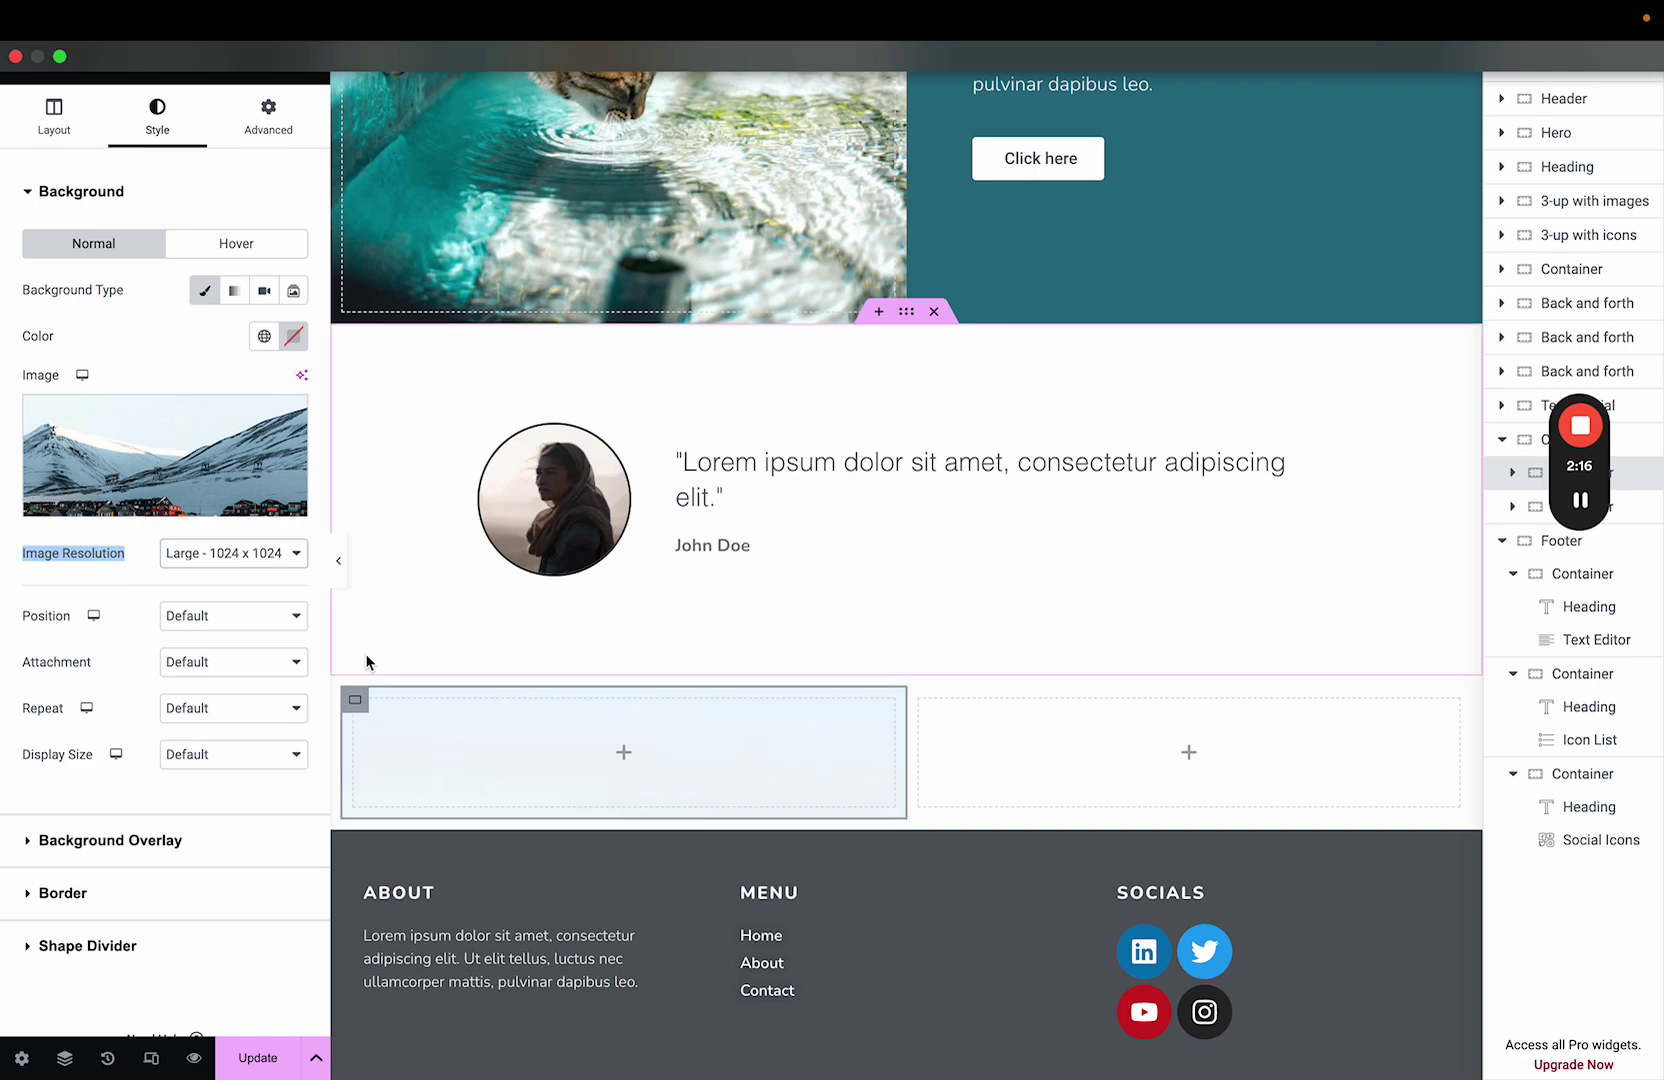
click(250, 556)
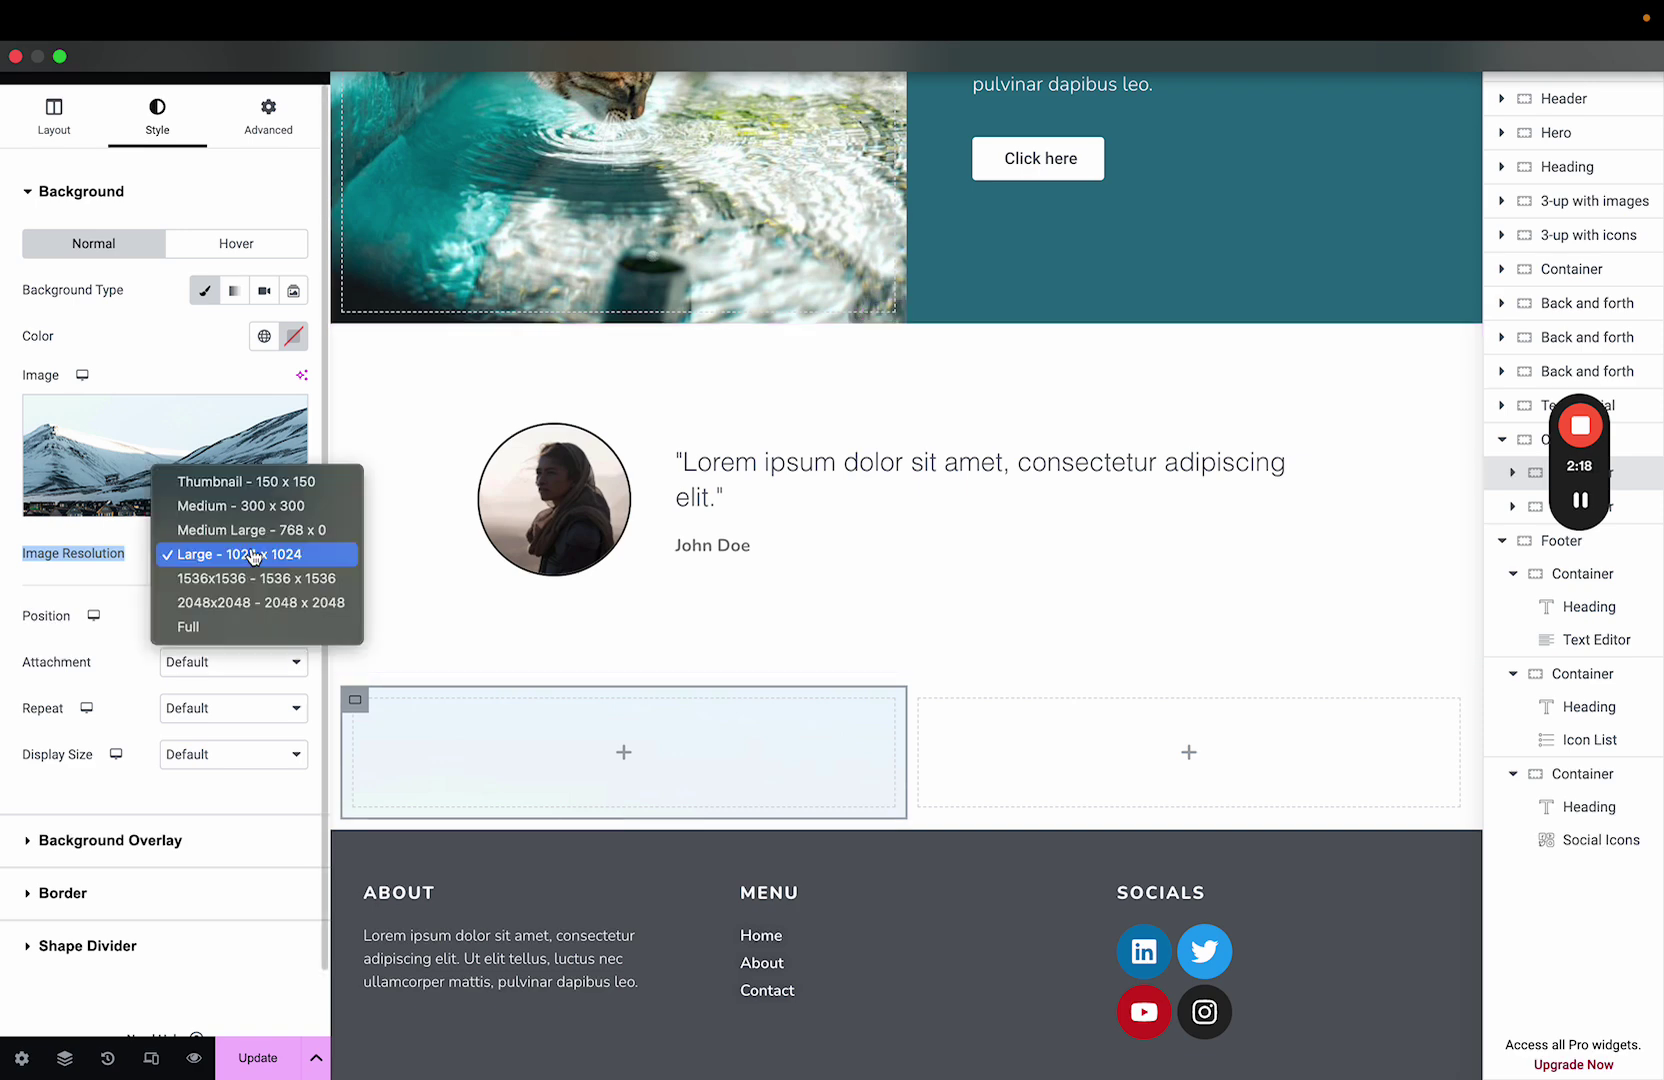
click(250, 486)
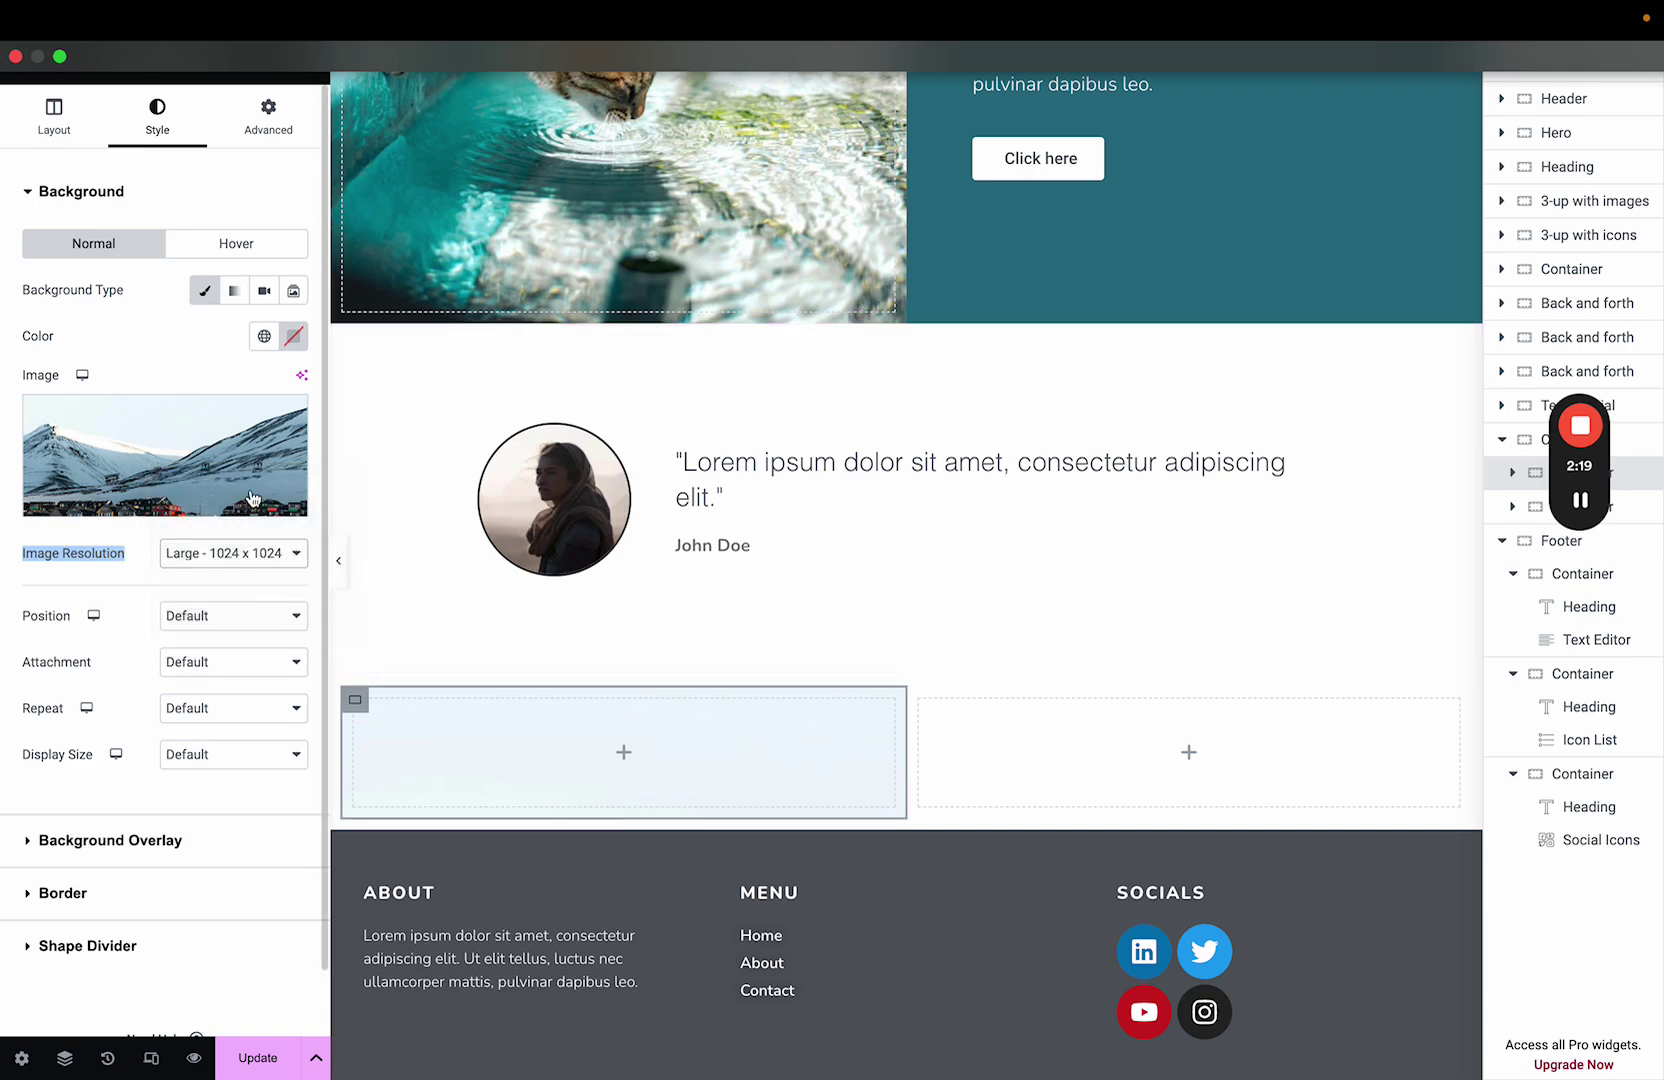
- Set the background image's resolution to Large - 1024 x 1024
click(255, 558)
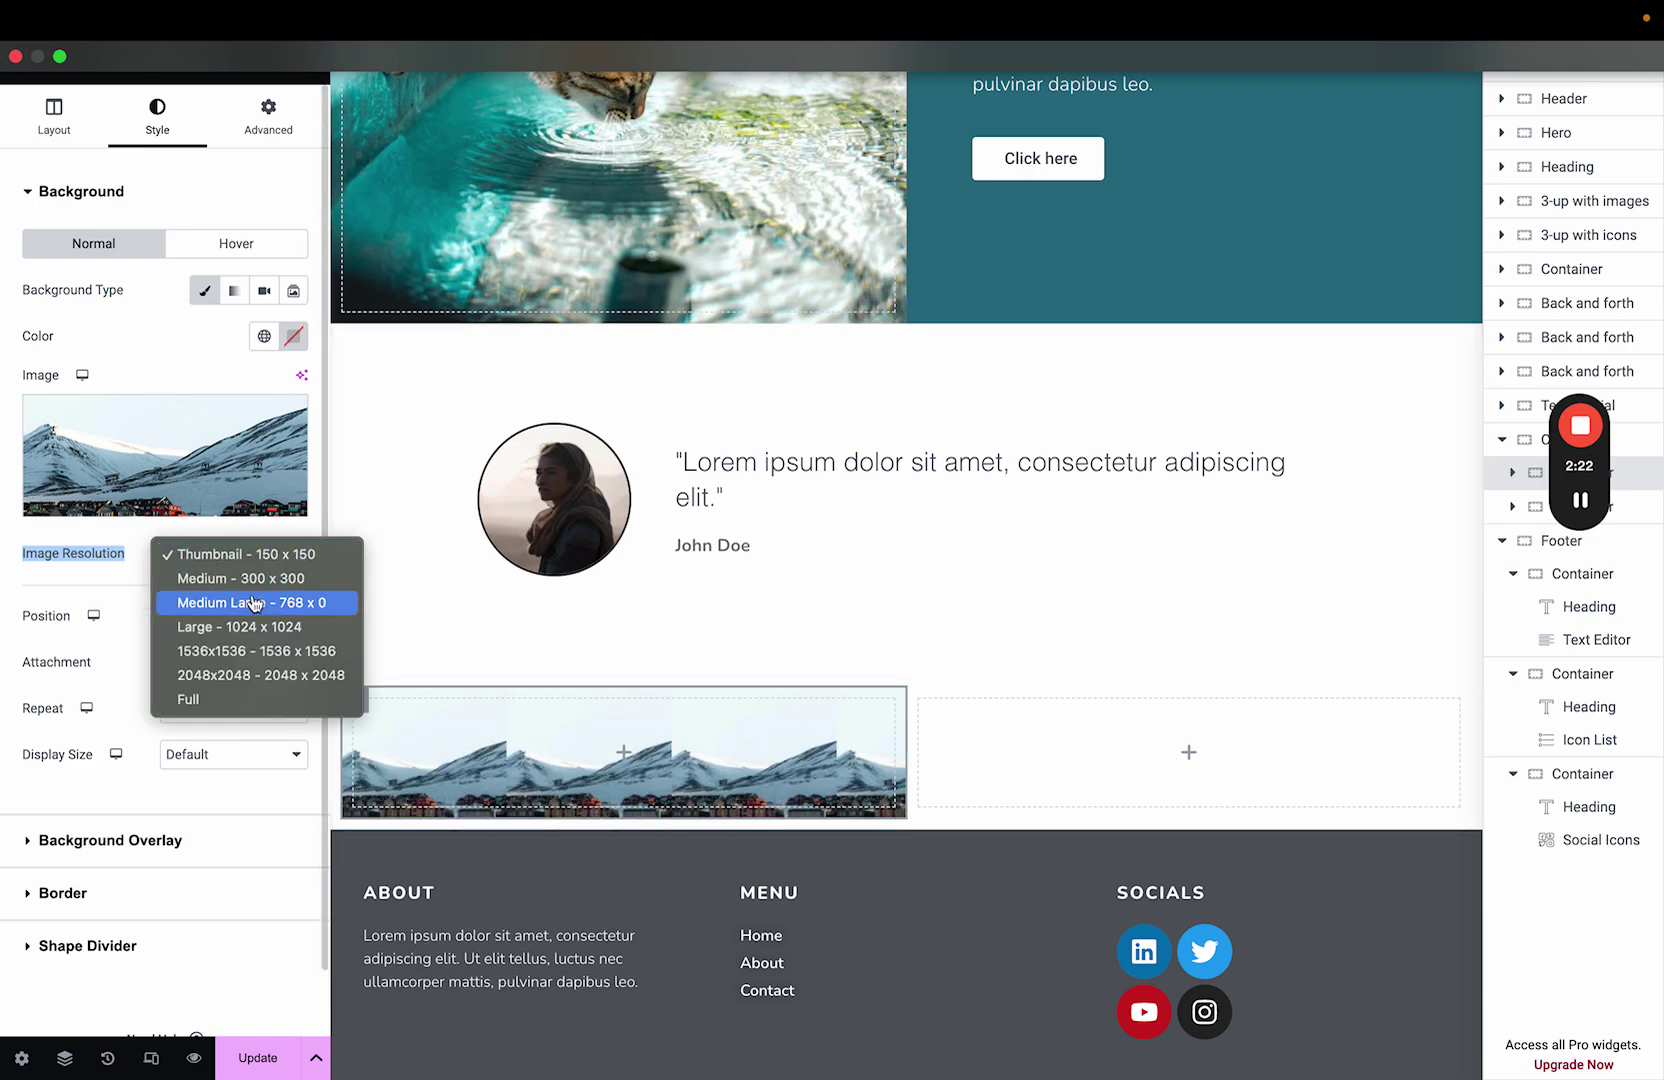
click(257, 627)
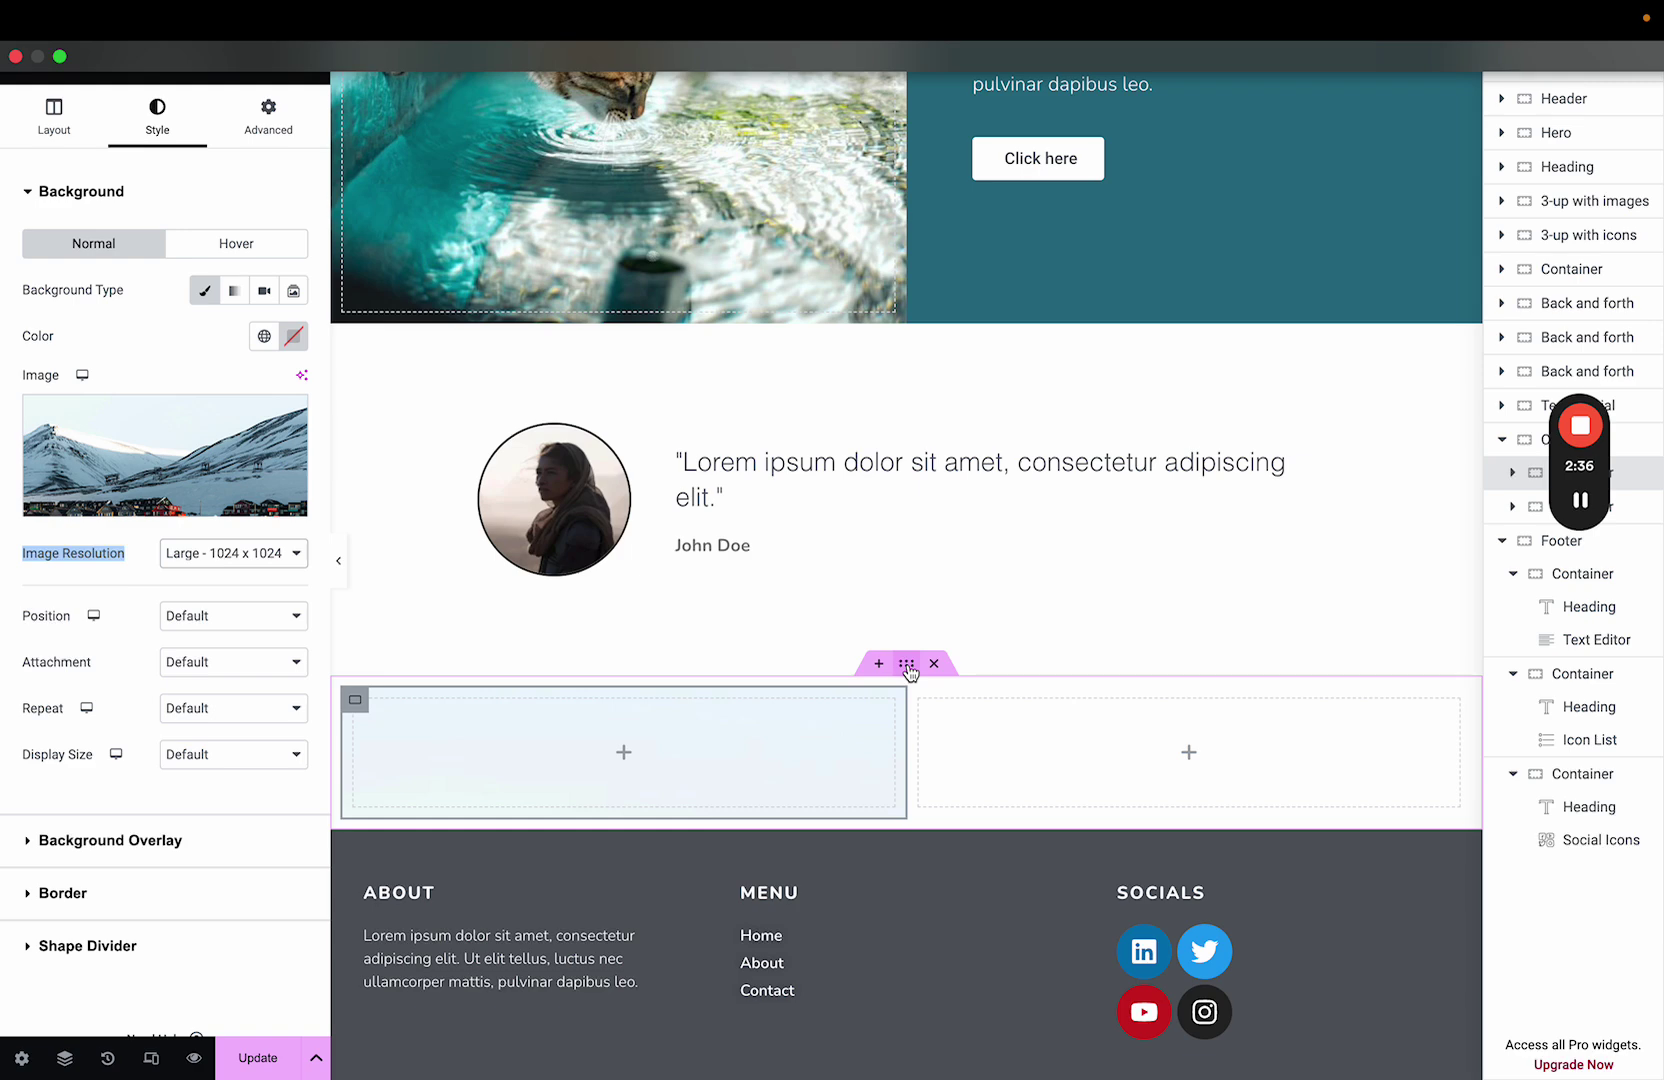
- Increase the minimum height of the parent container holding both columns to about 581 px
click(907, 665)
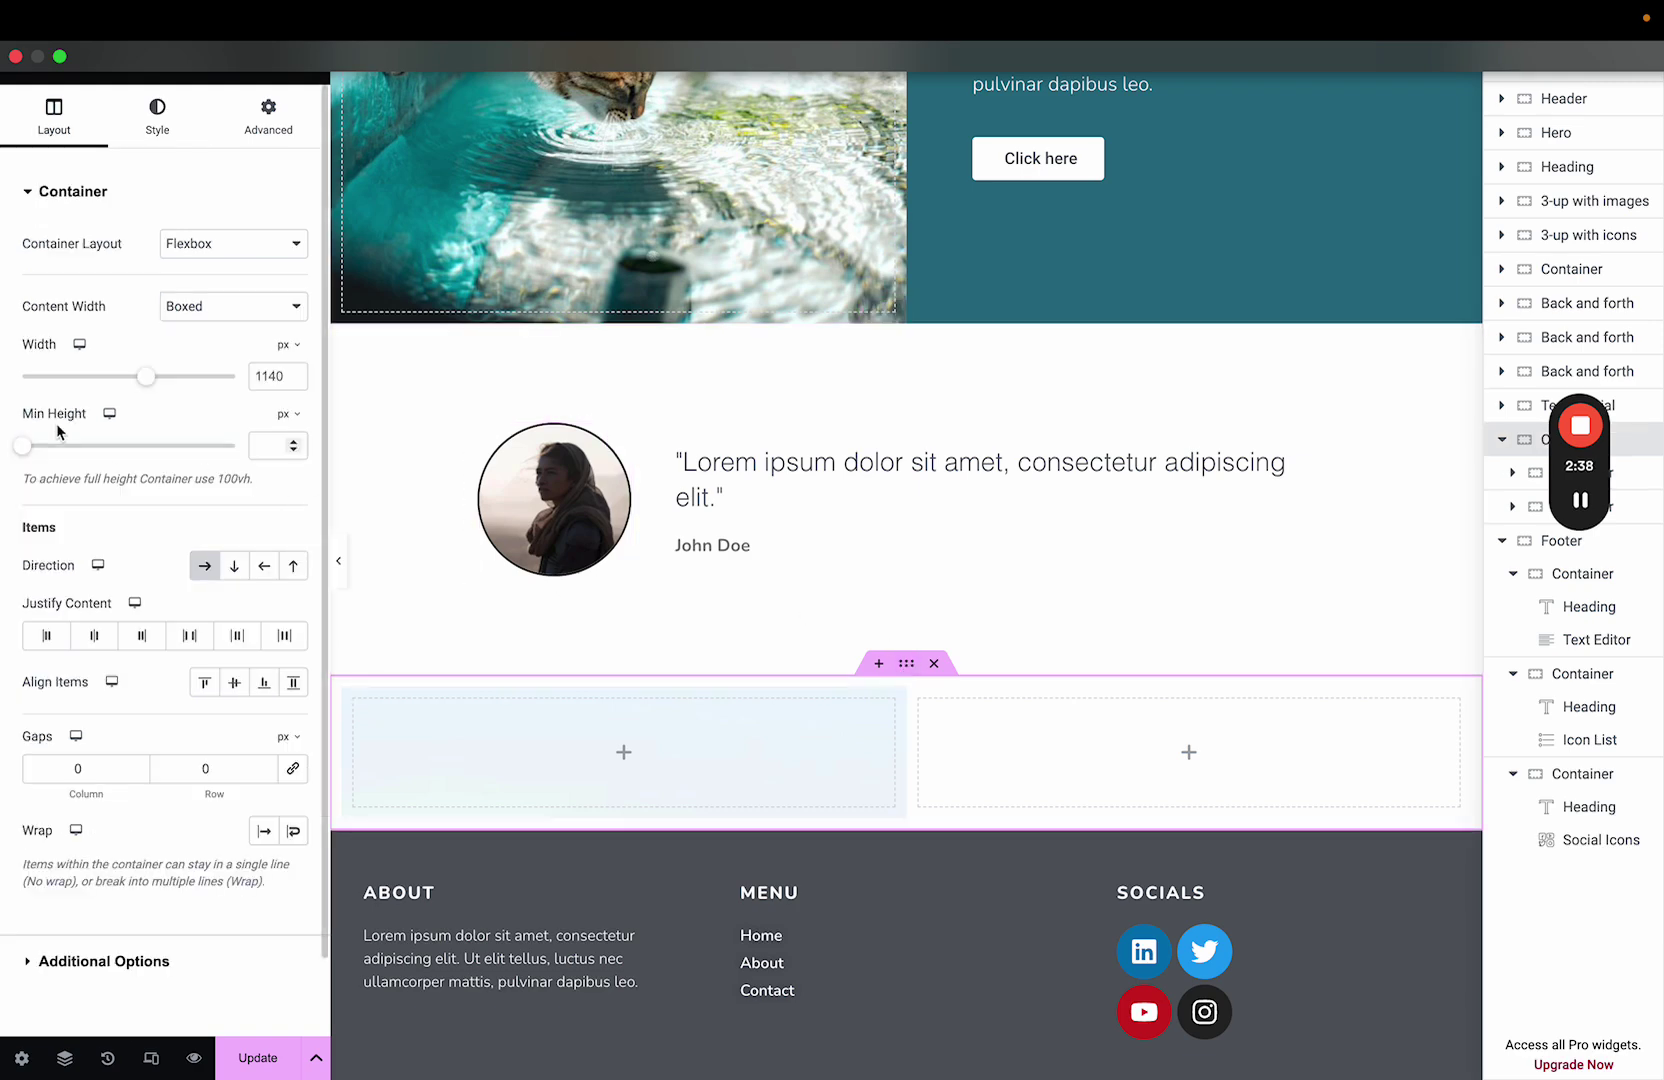
drag(28, 451, 89, 452)
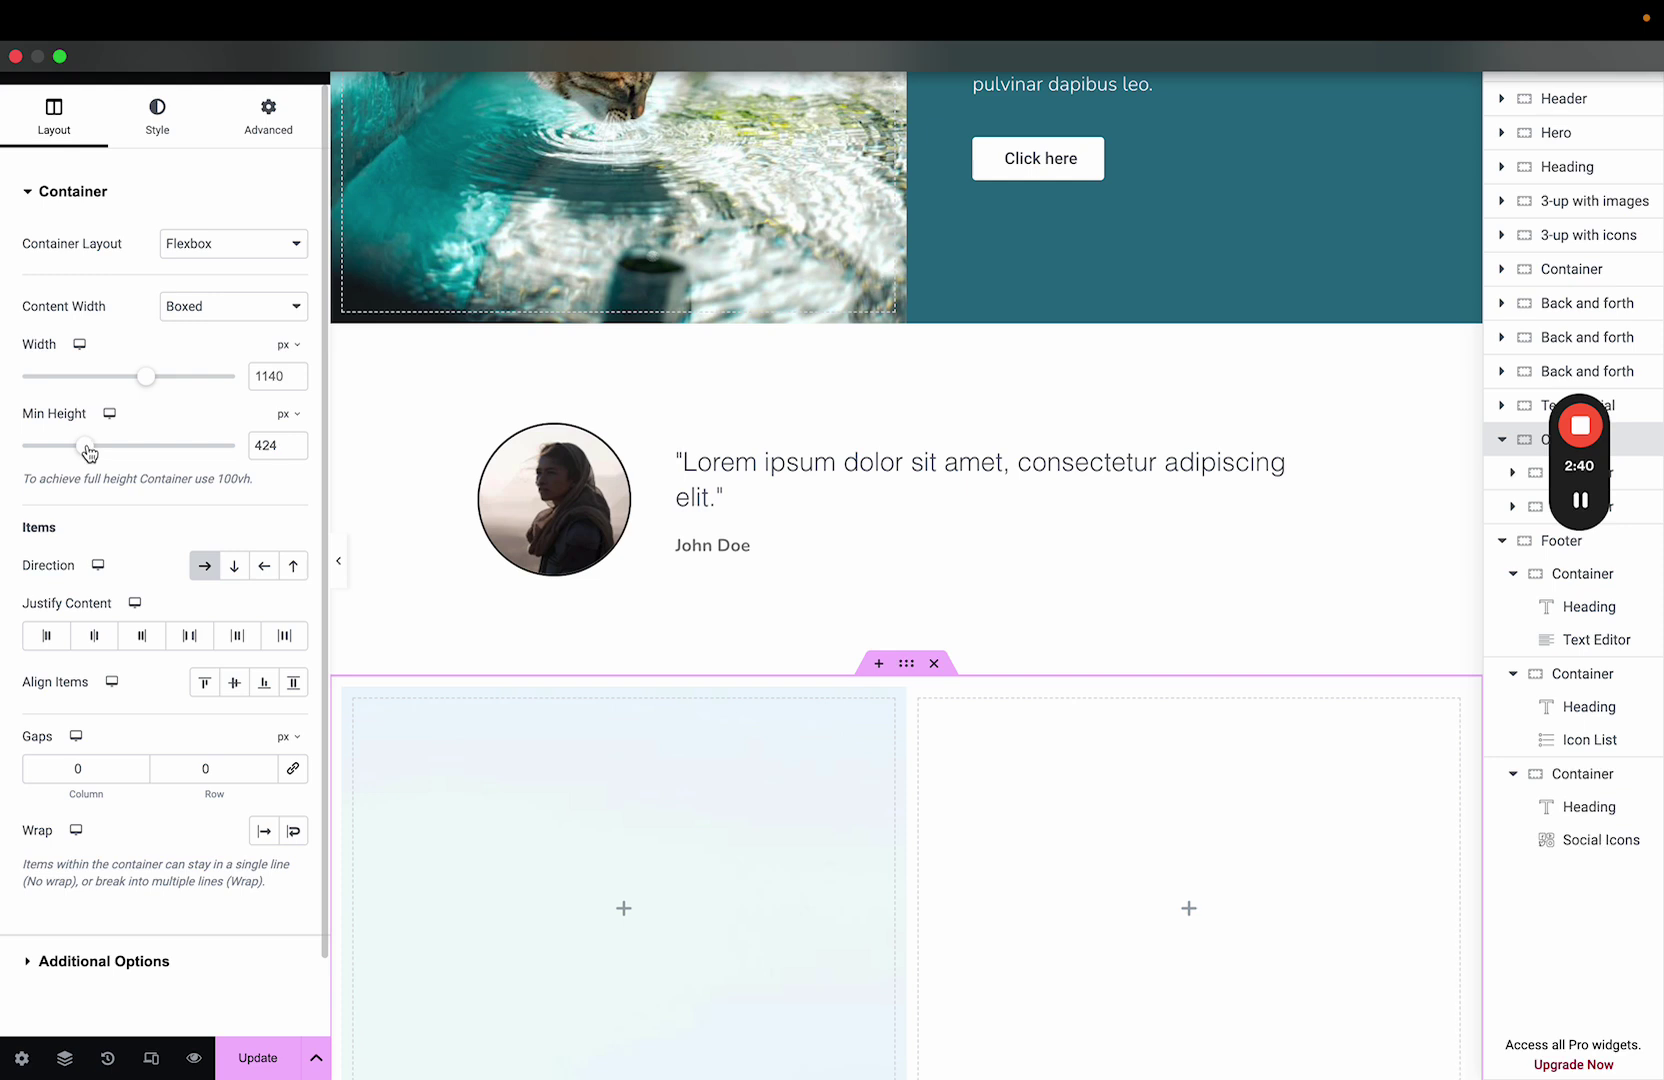
scroll(484, 614, down, 3)
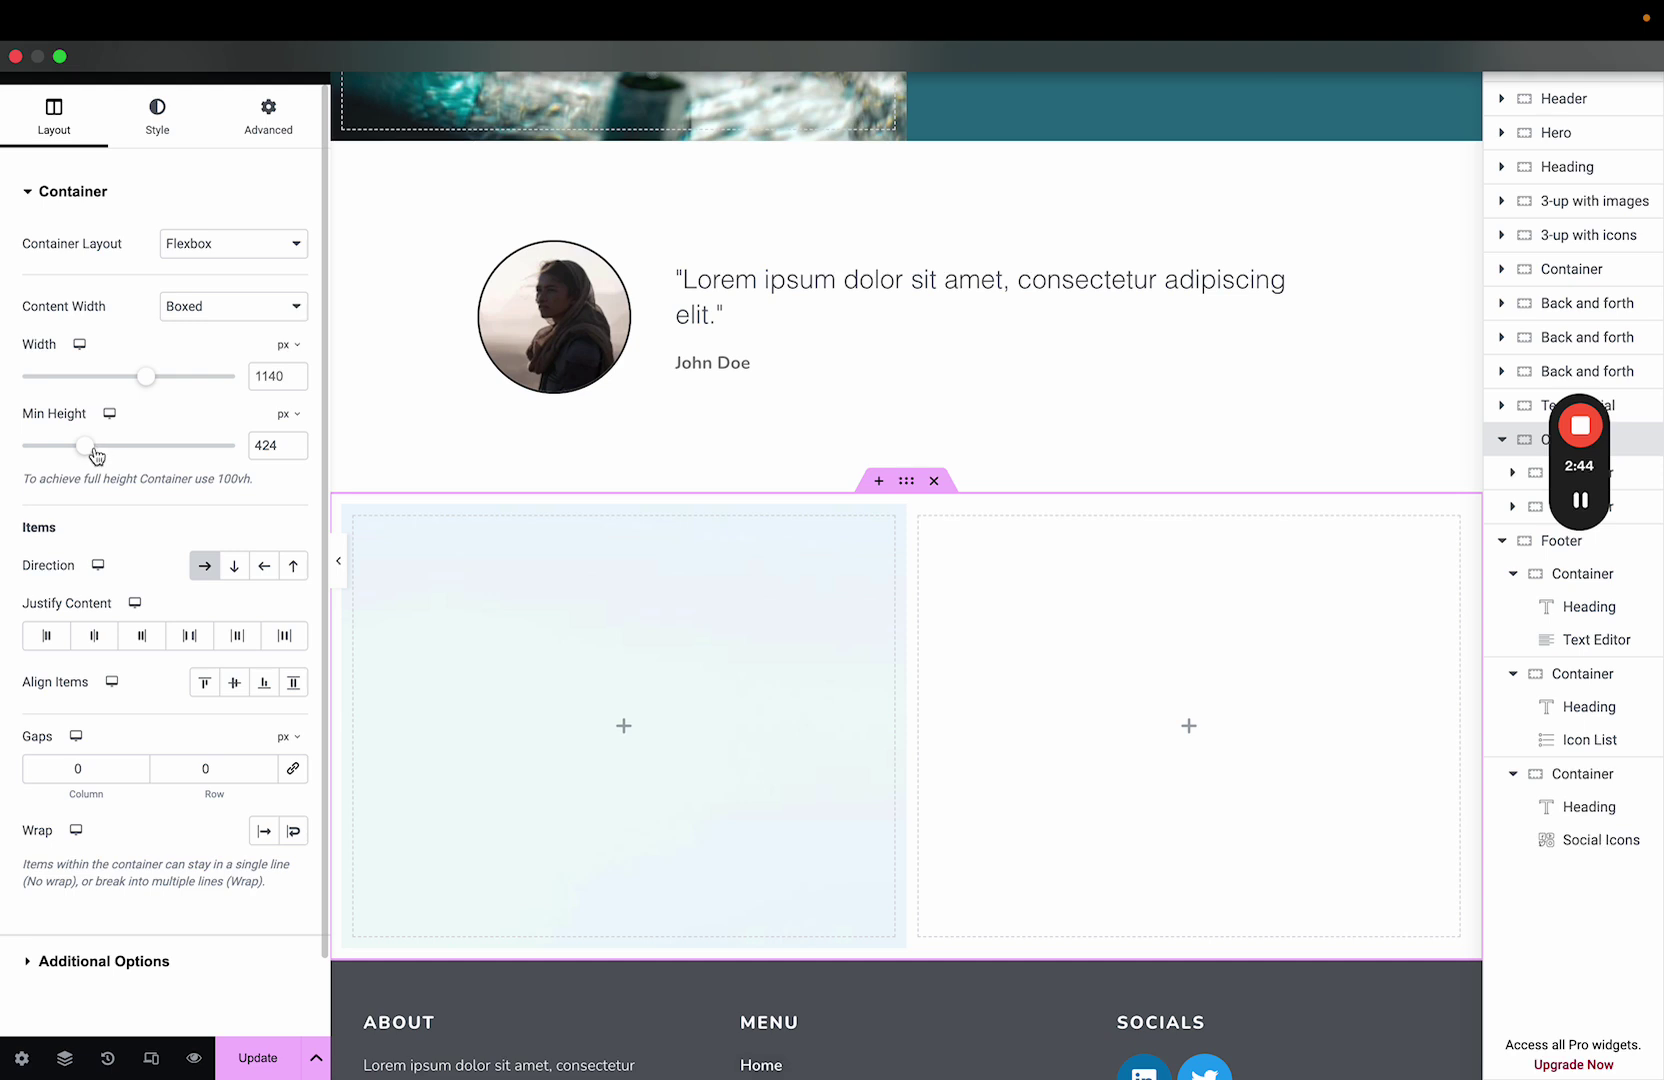
drag(97, 455, 112, 455)
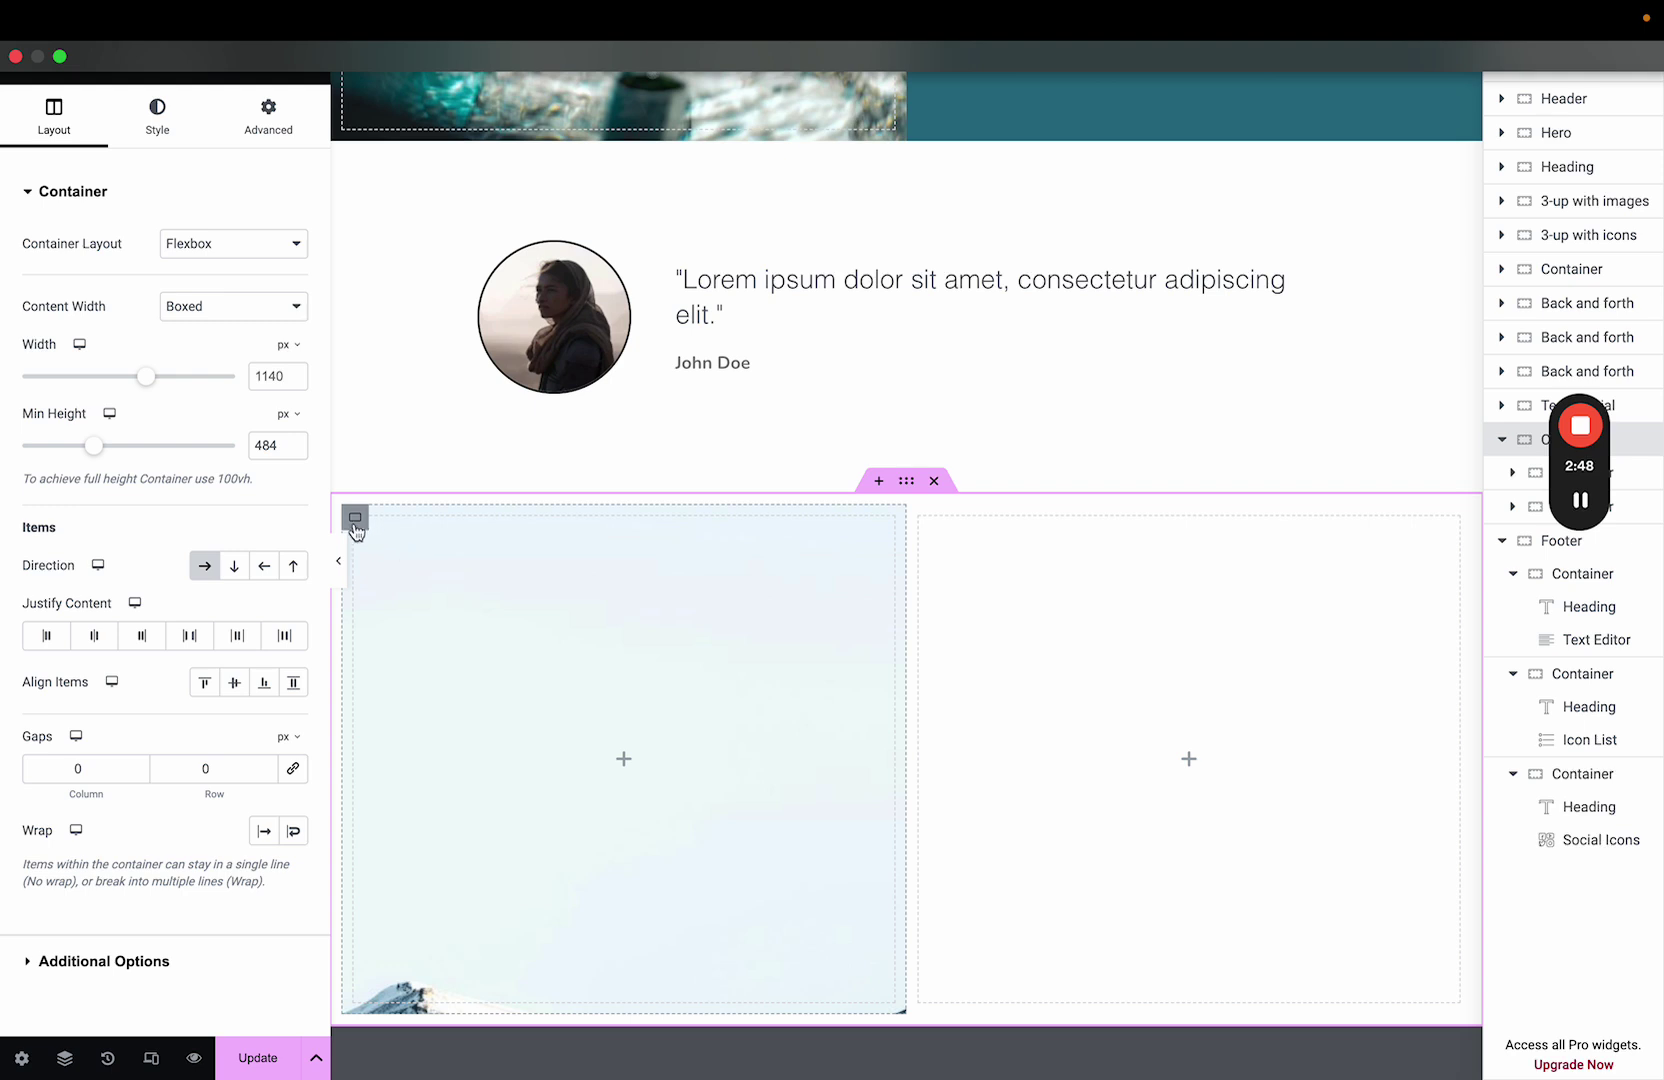
drag(94, 446, 116, 450)
scroll(457, 555, down, 3)
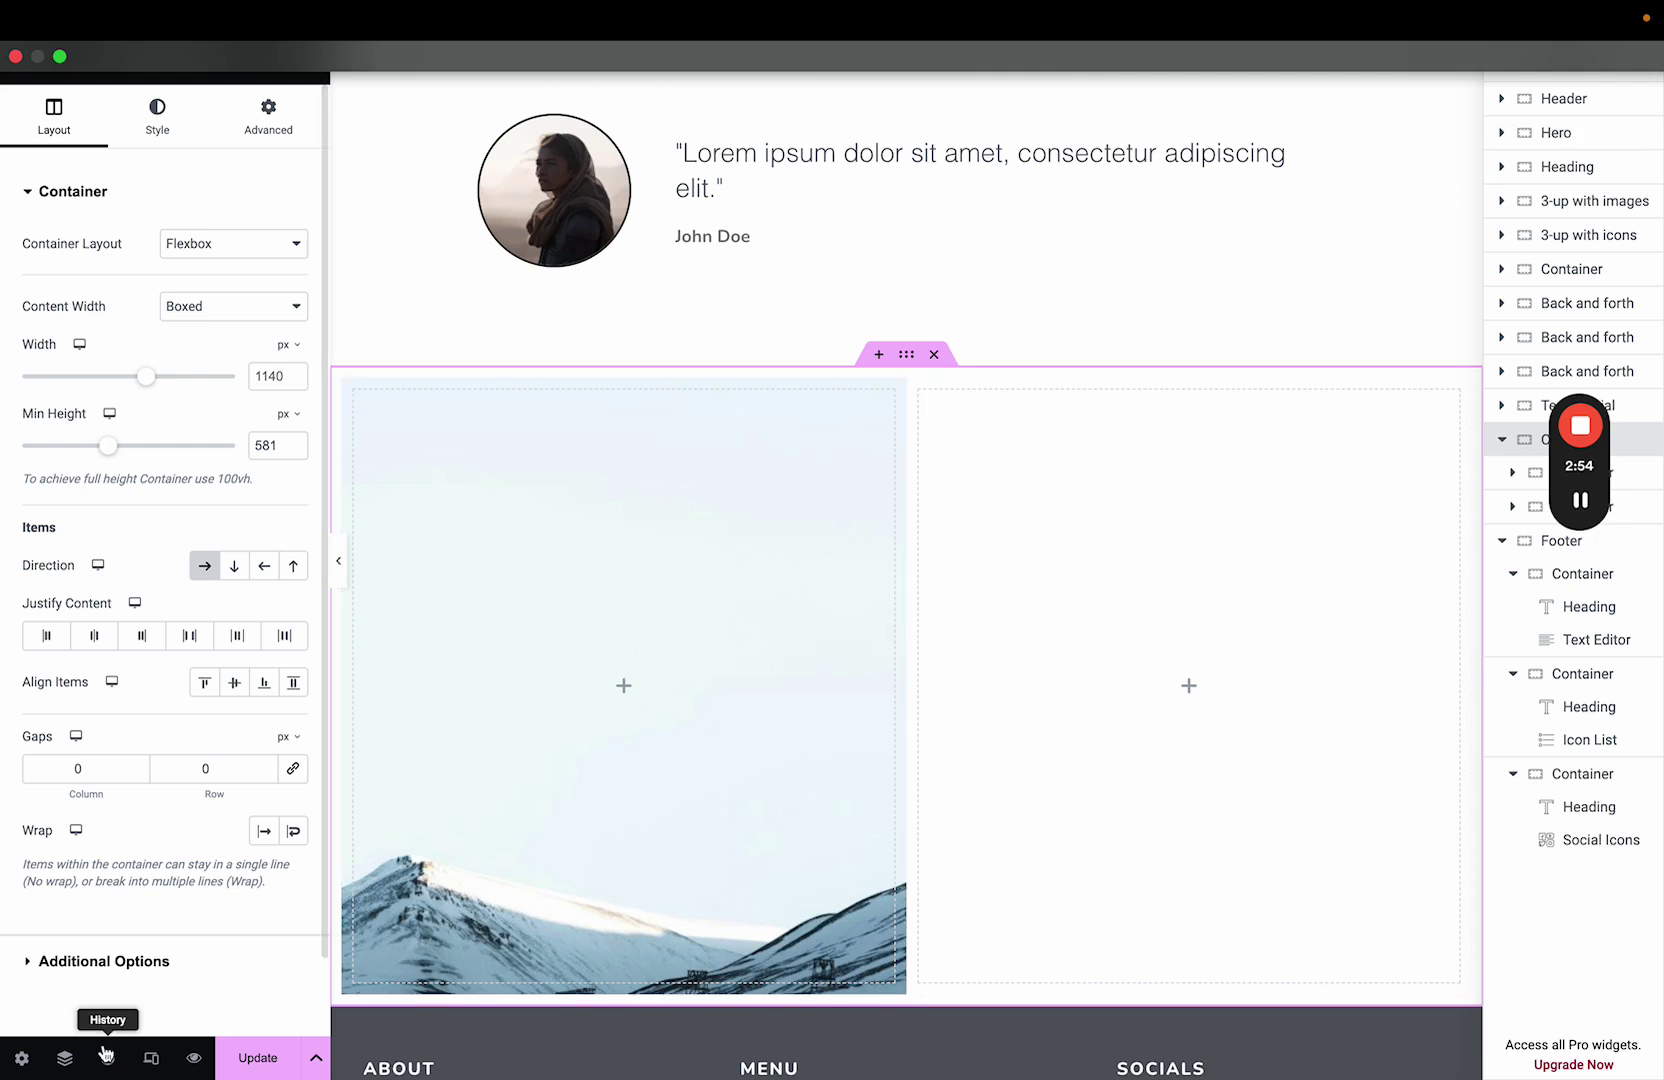
- Hide the page structure outline and set the first column's background image position to Center Center
click(65, 1058)
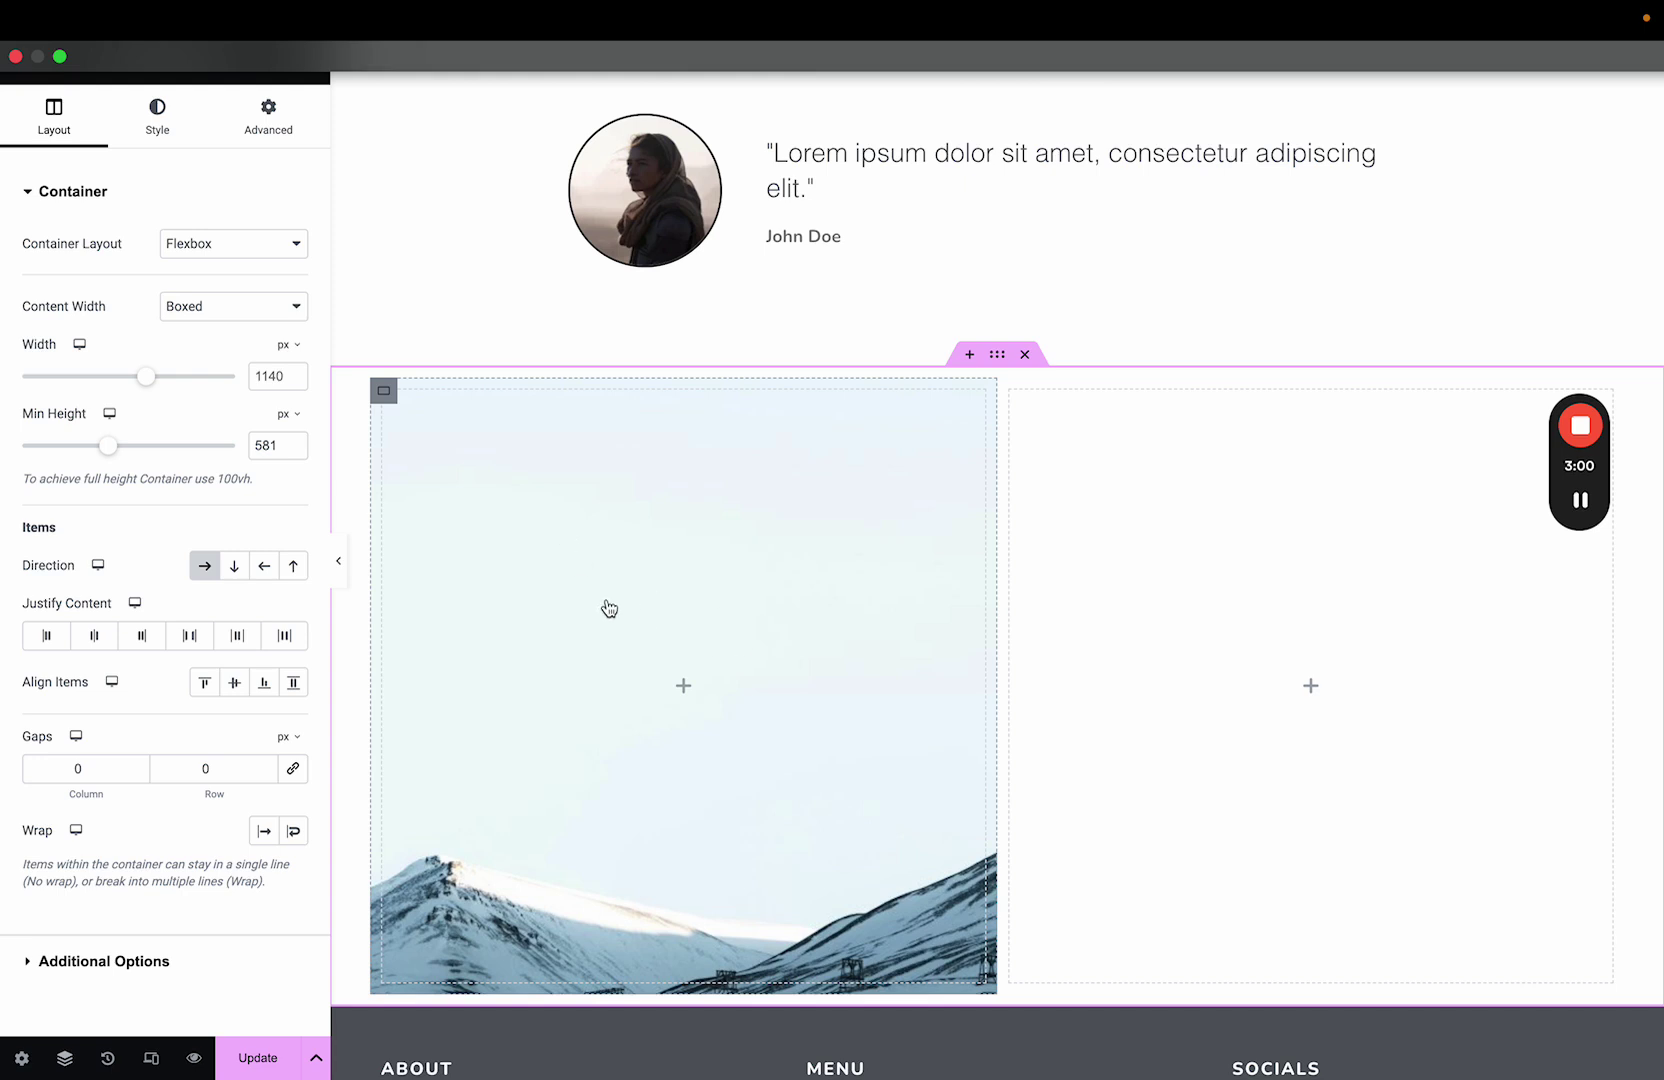
click(384, 391)
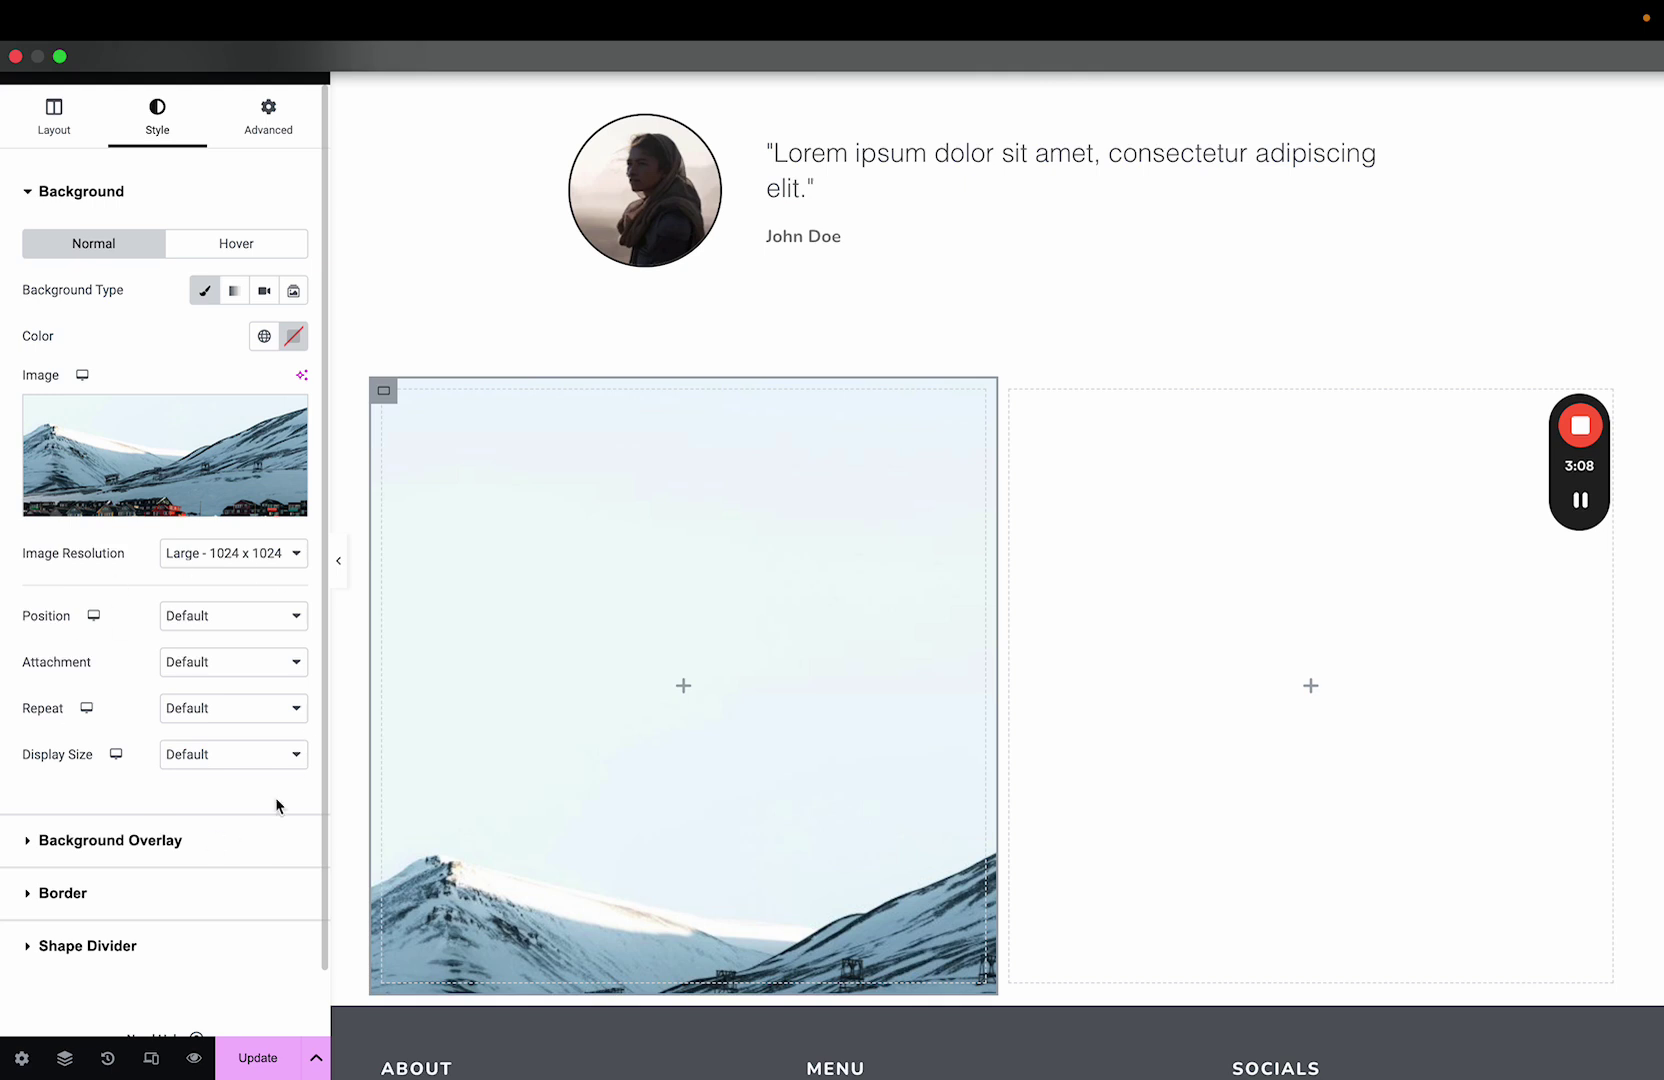
click(214, 615)
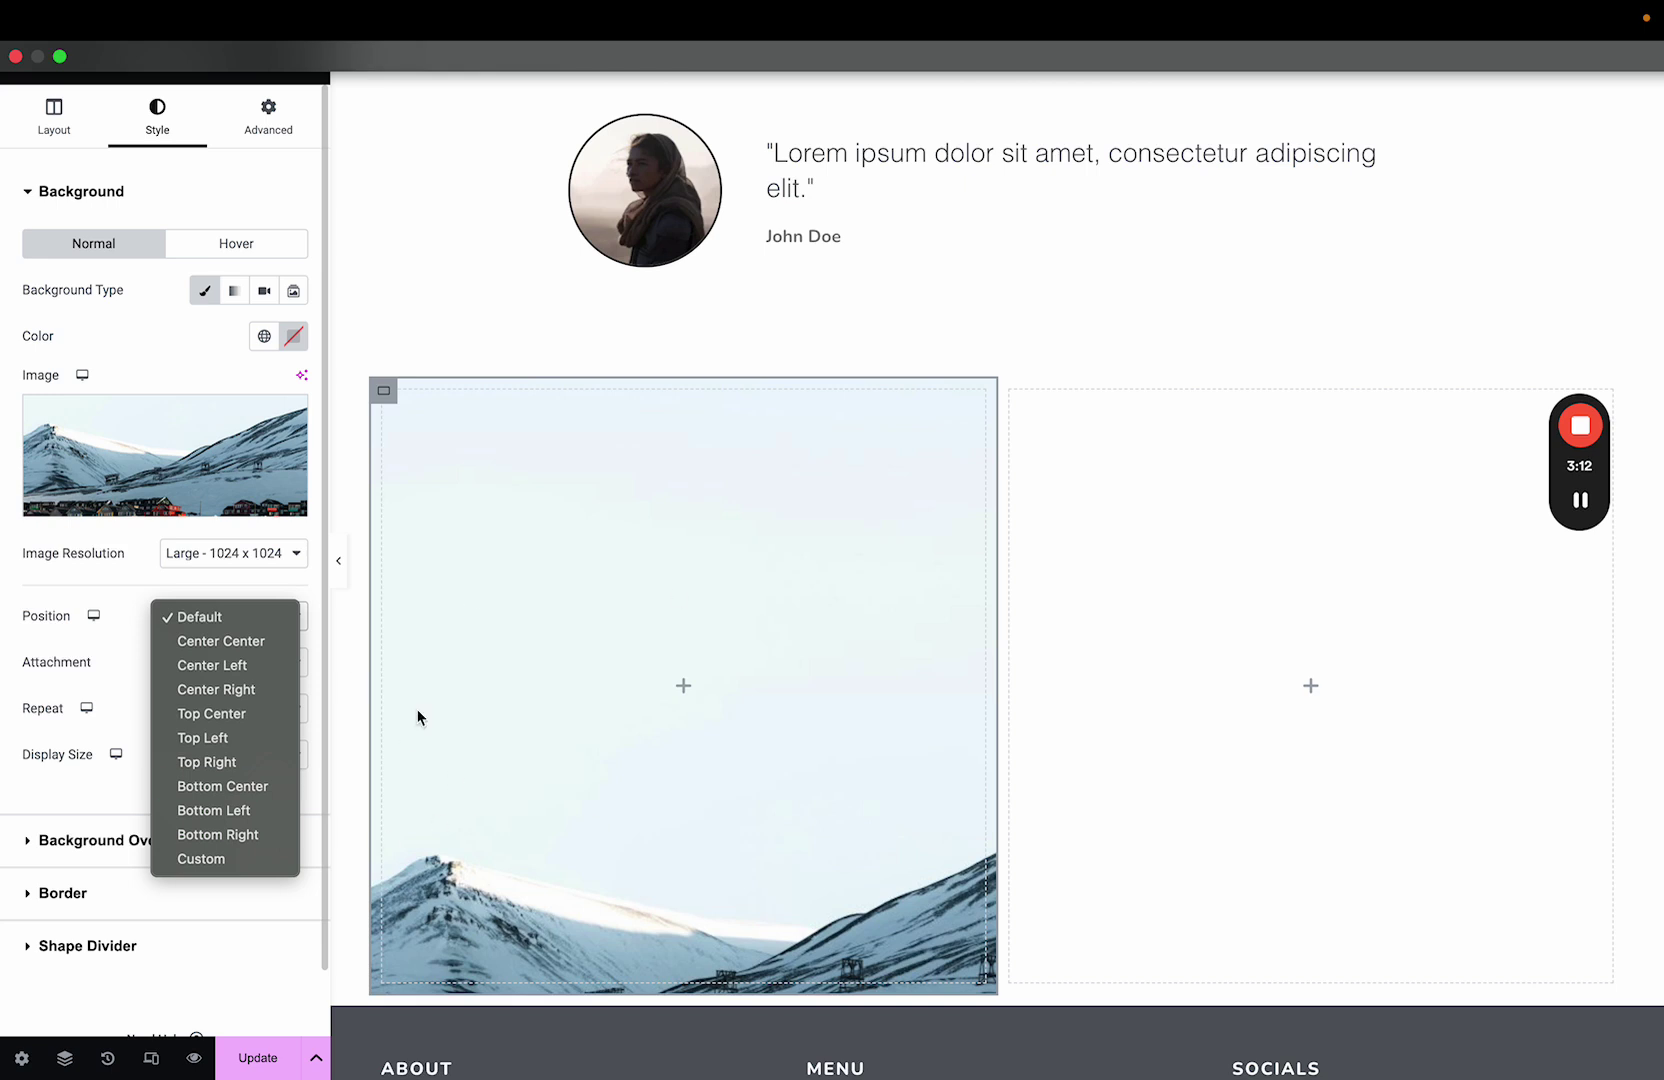
click(265, 643)
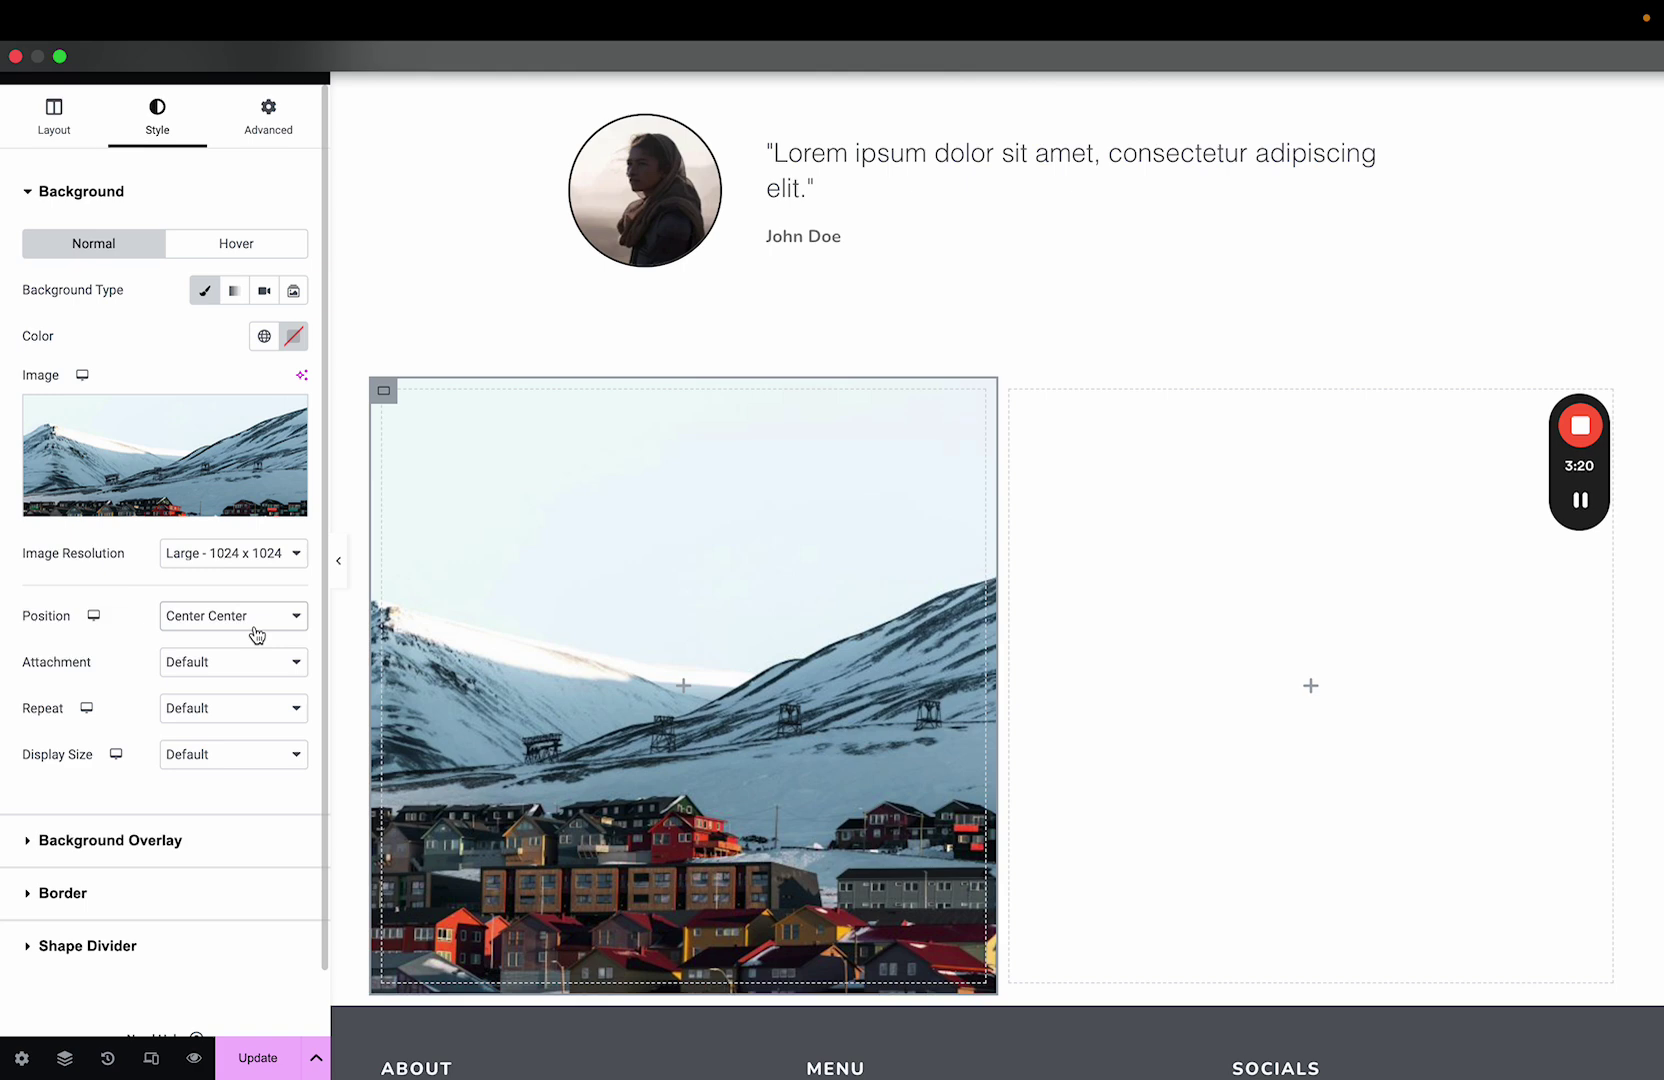
- Try the Bottom Right position for the first column's background image and set it back to Center Center
click(256, 632)
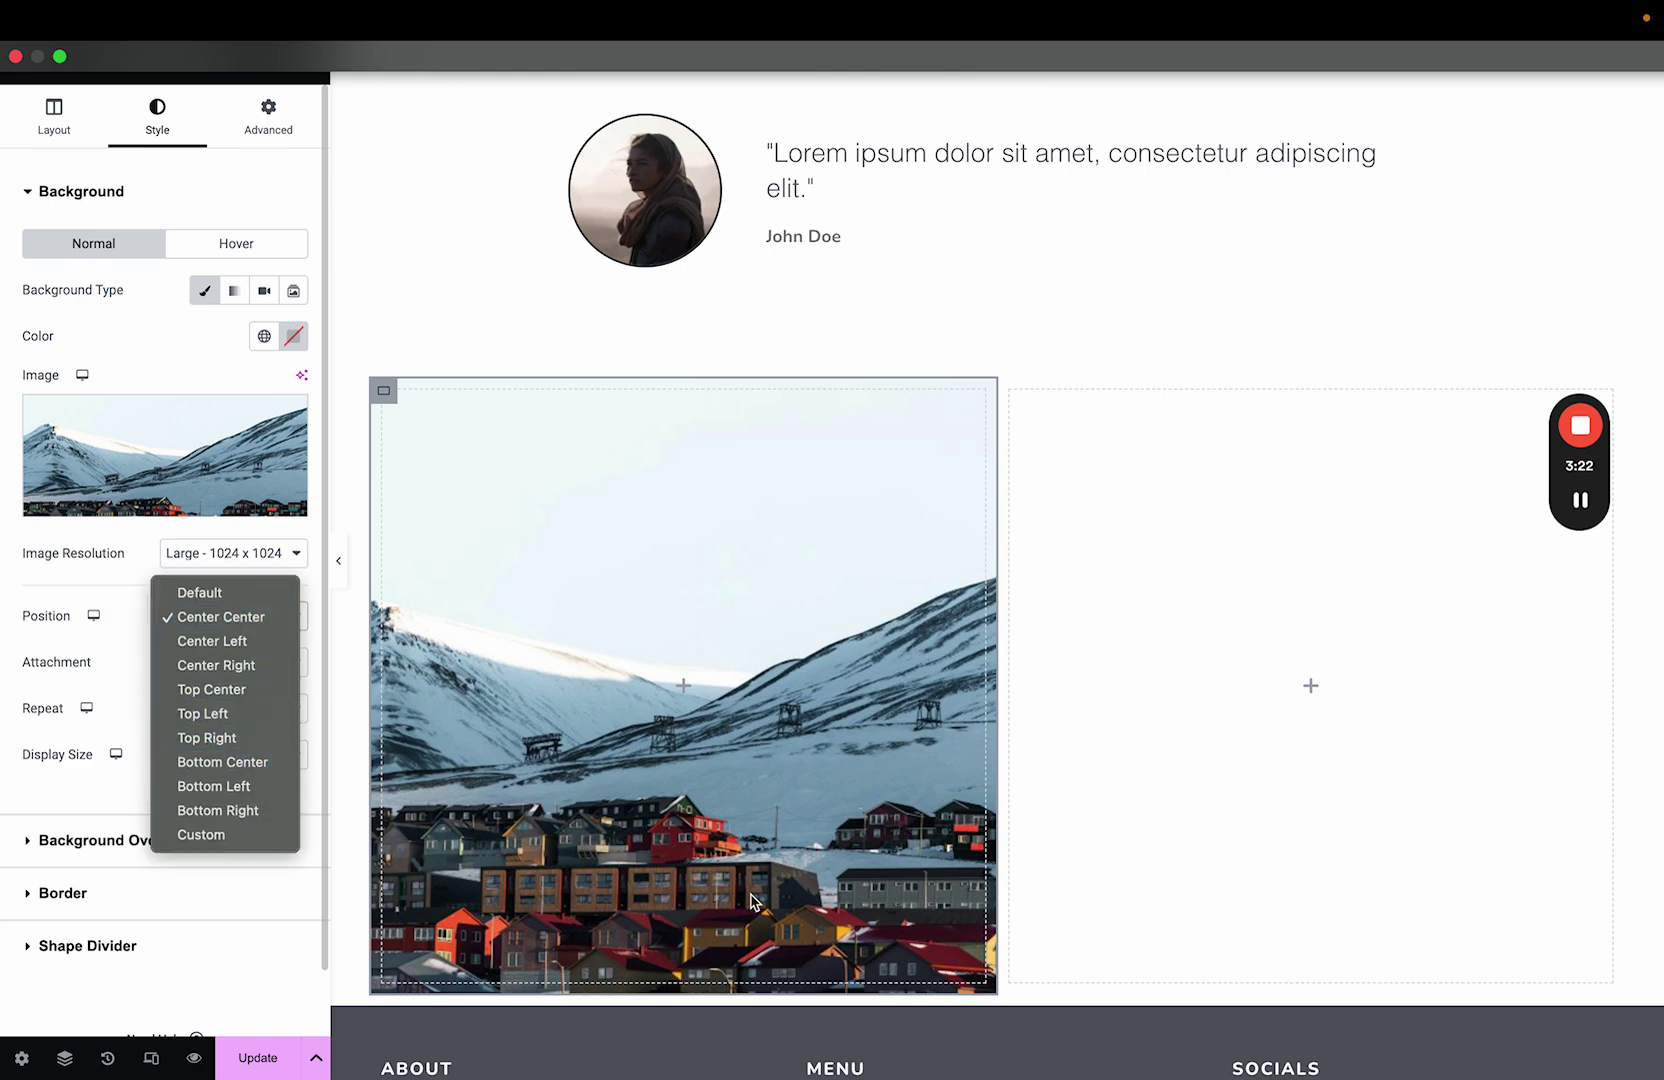
click(260, 812)
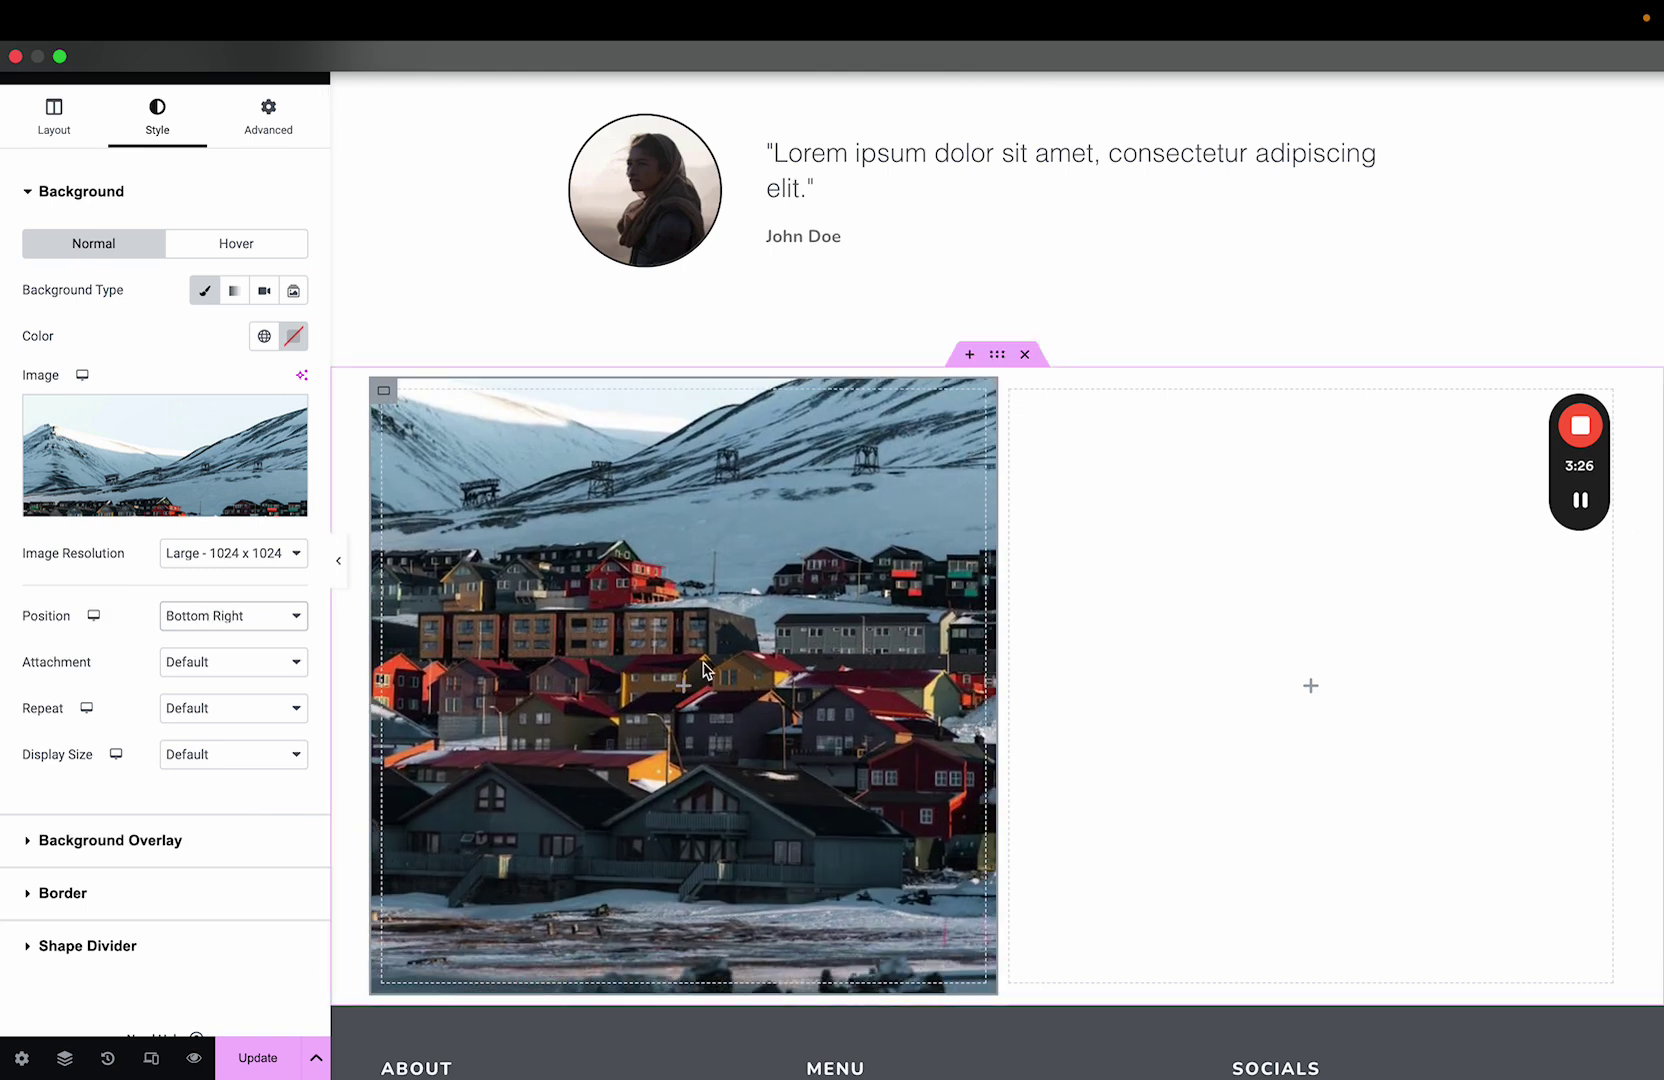
click(281, 556)
click(73, 587)
click(201, 617)
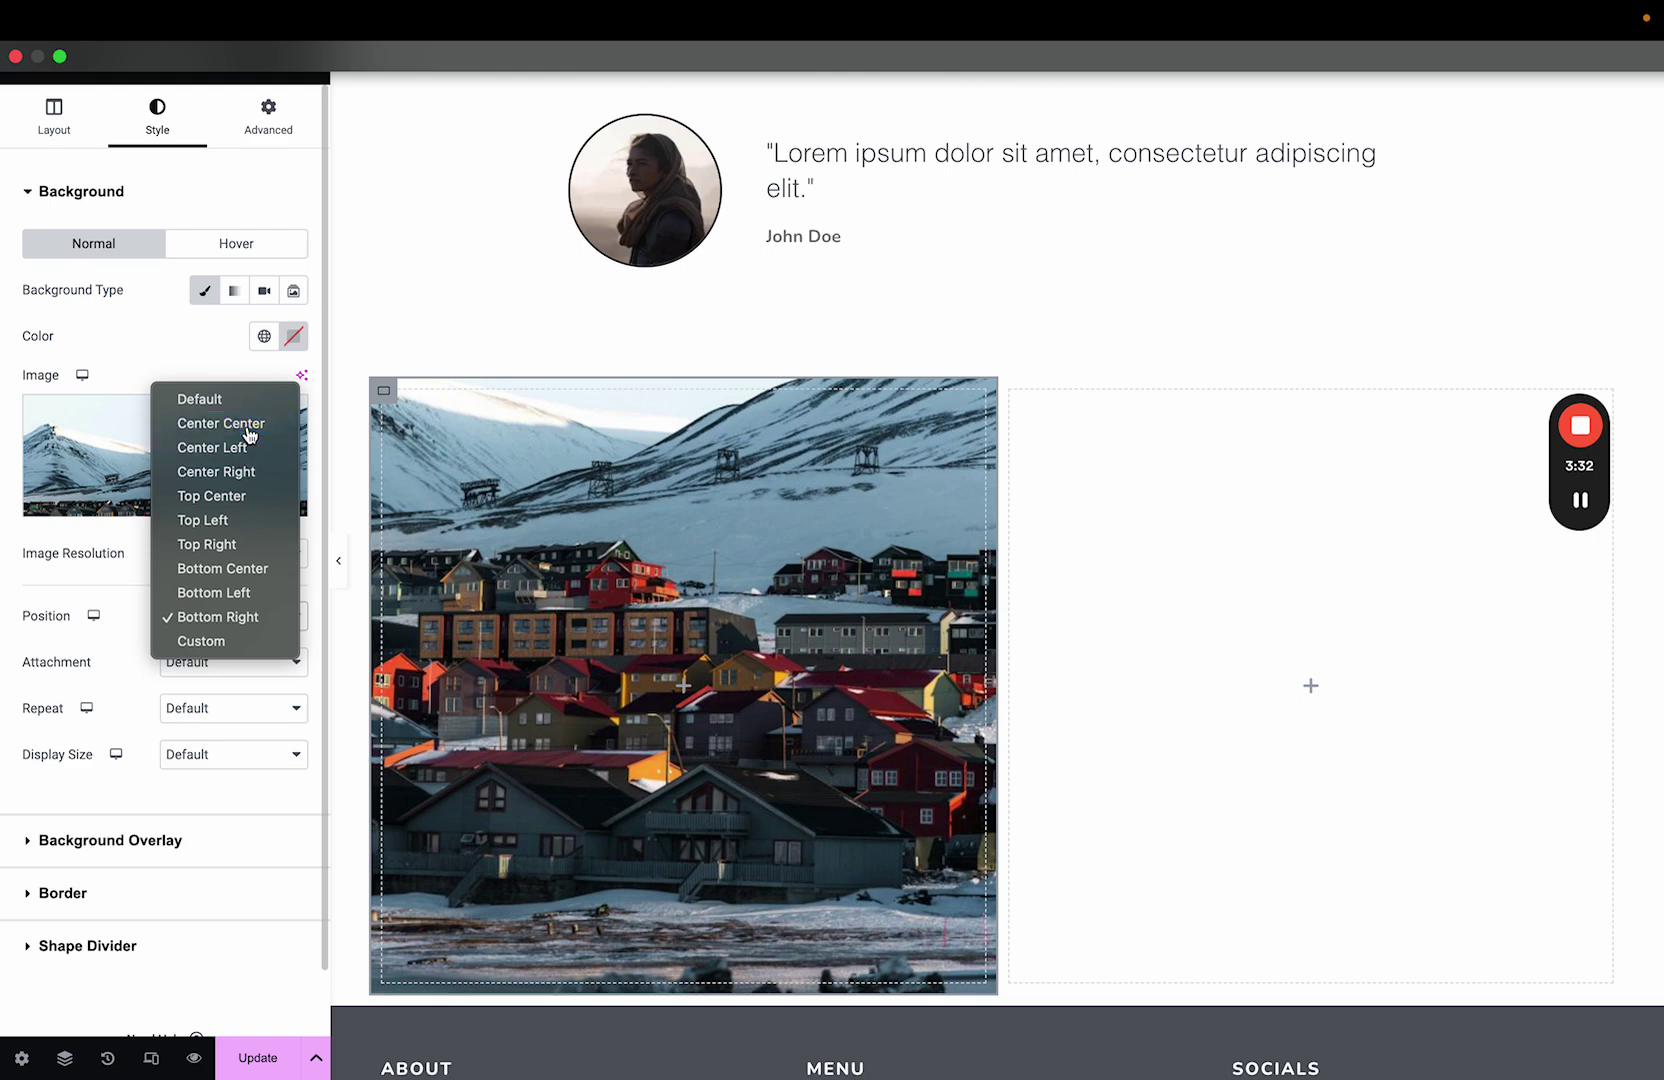
click(248, 427)
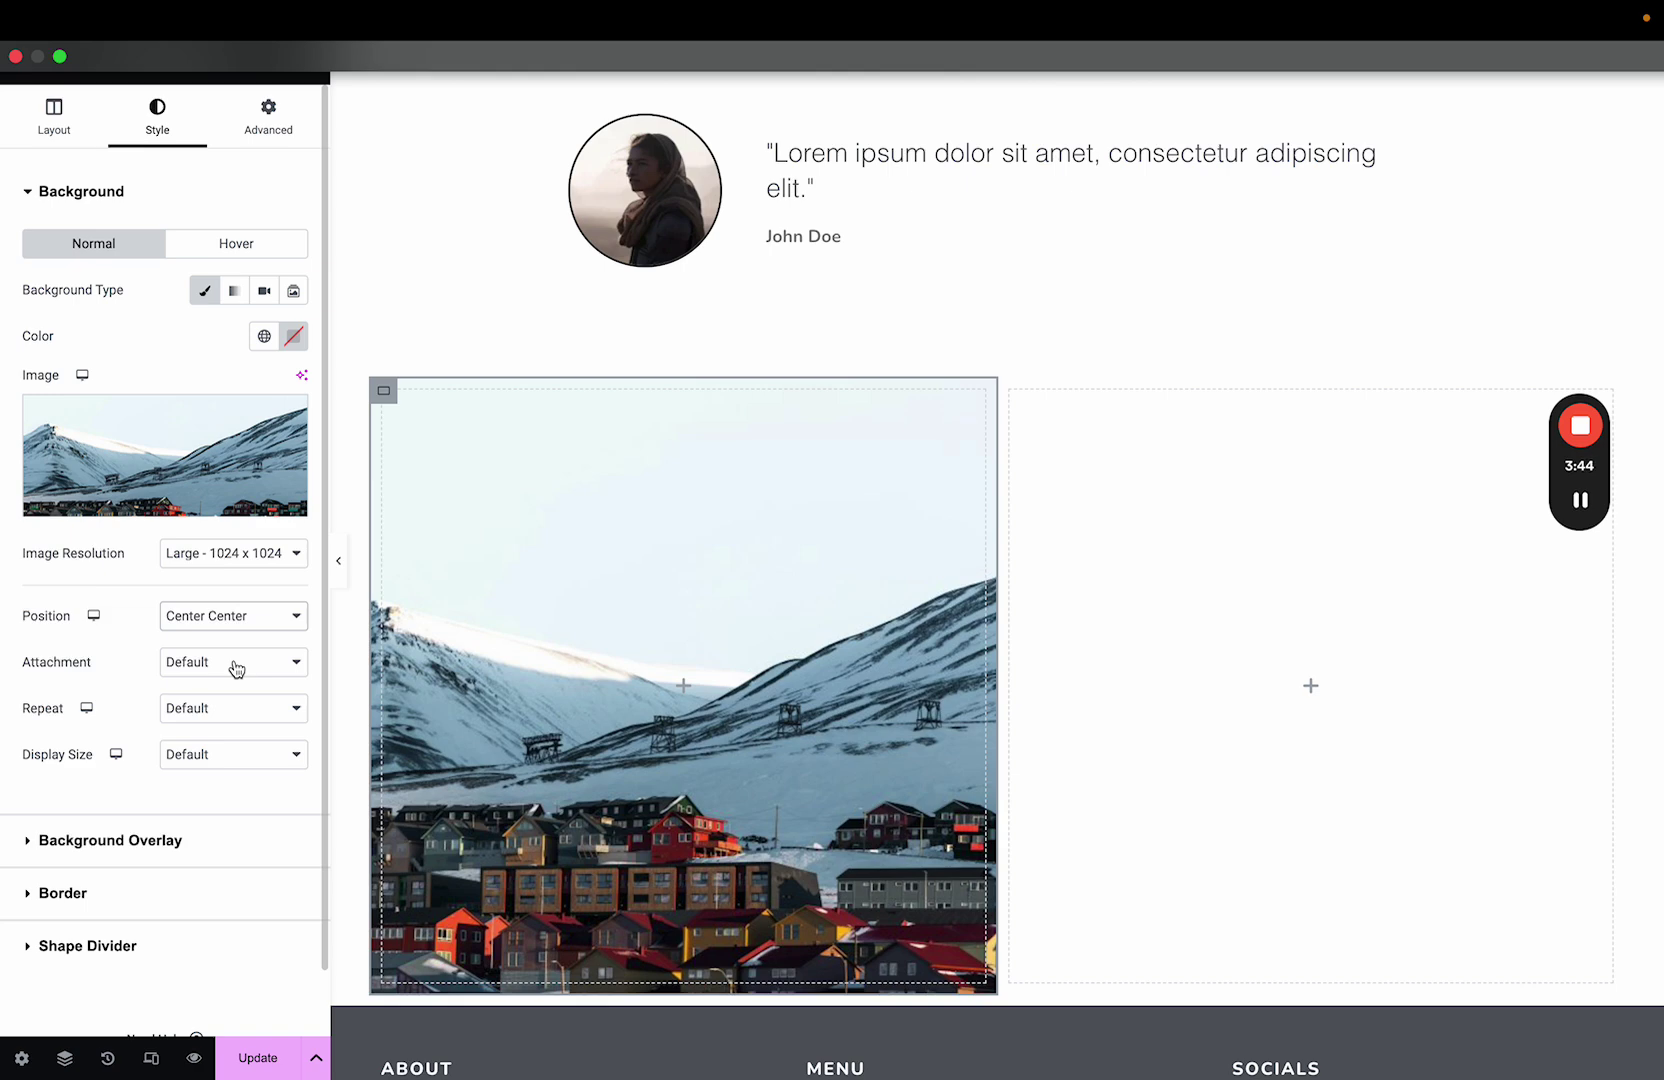
- Try a Custom background image position with an X position of about -455 px and reset X to 0
click(244, 620)
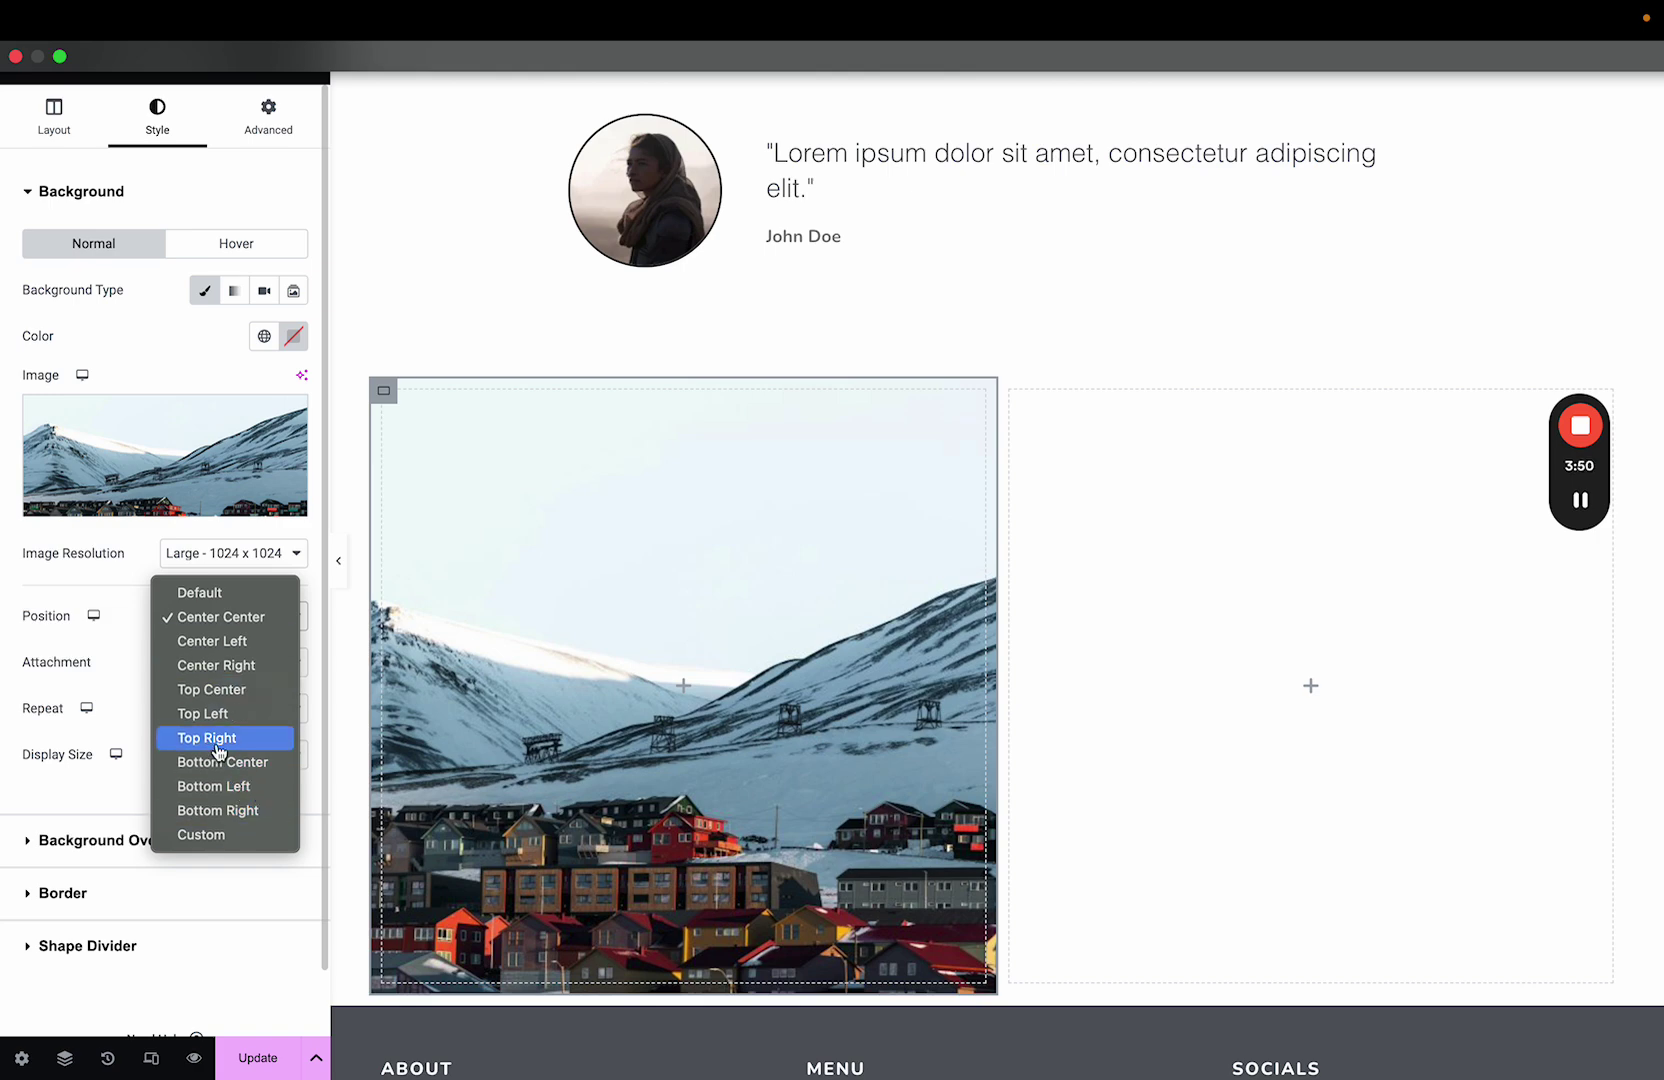
click(214, 835)
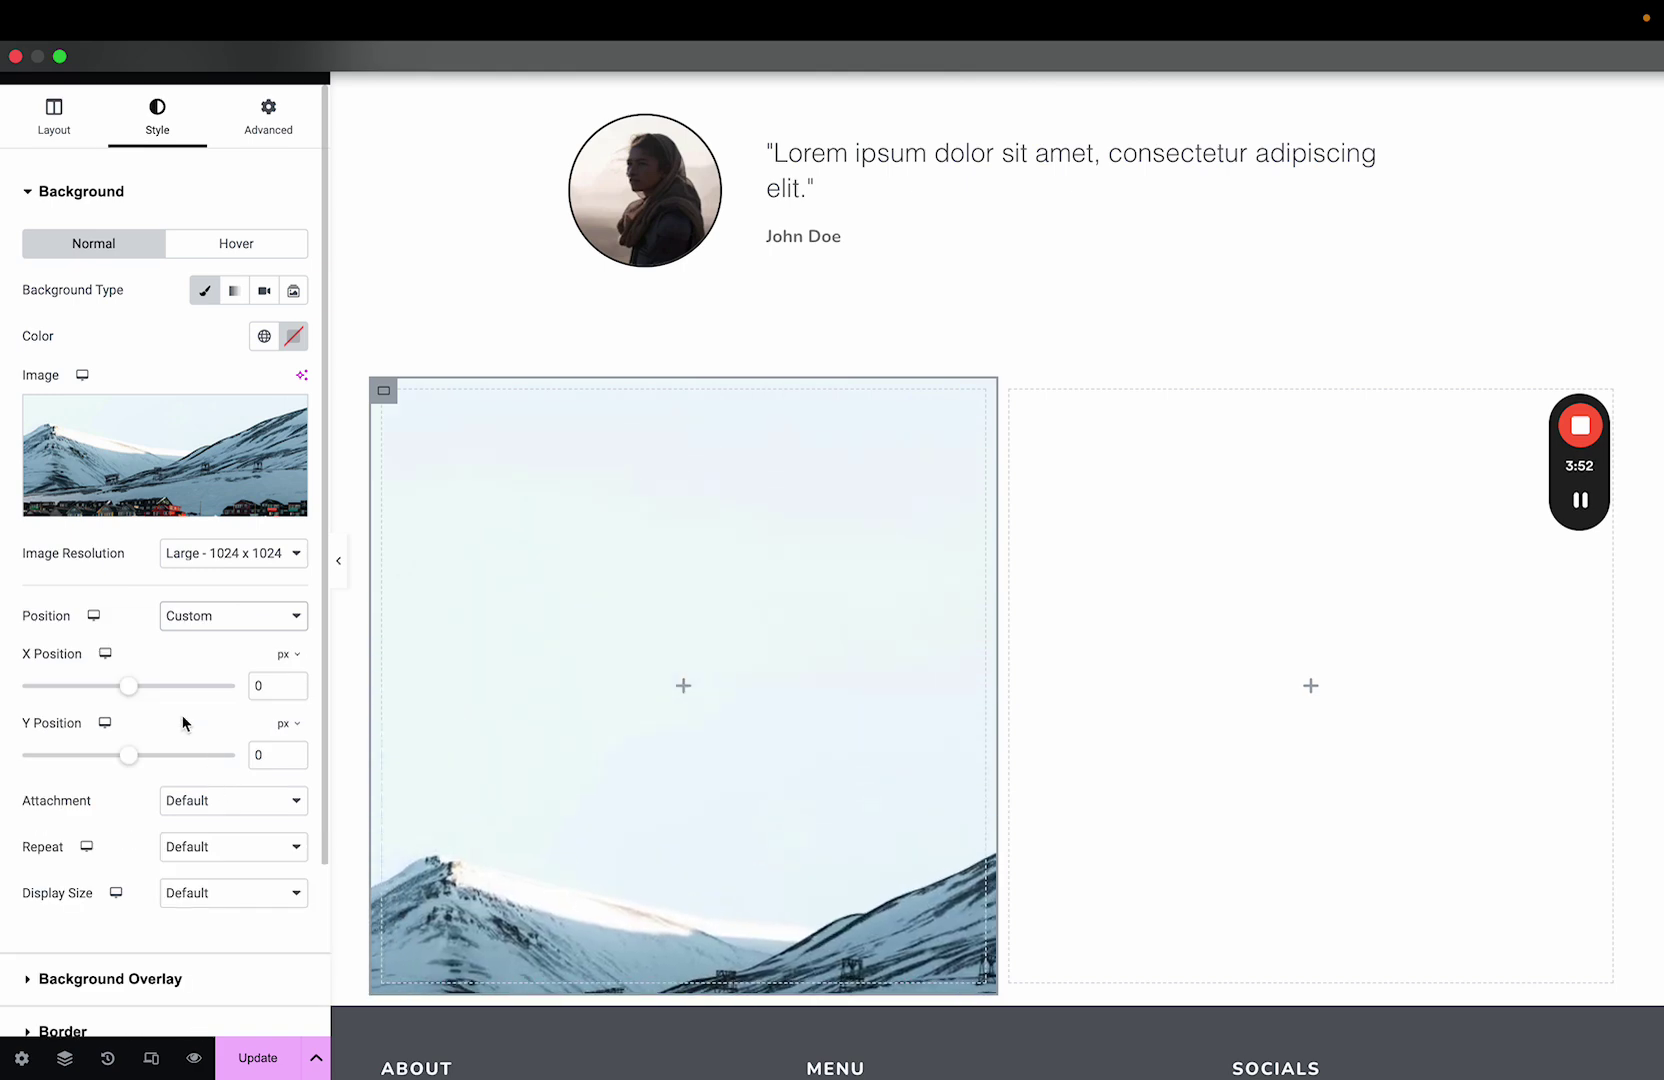
drag(133, 694, 68, 690)
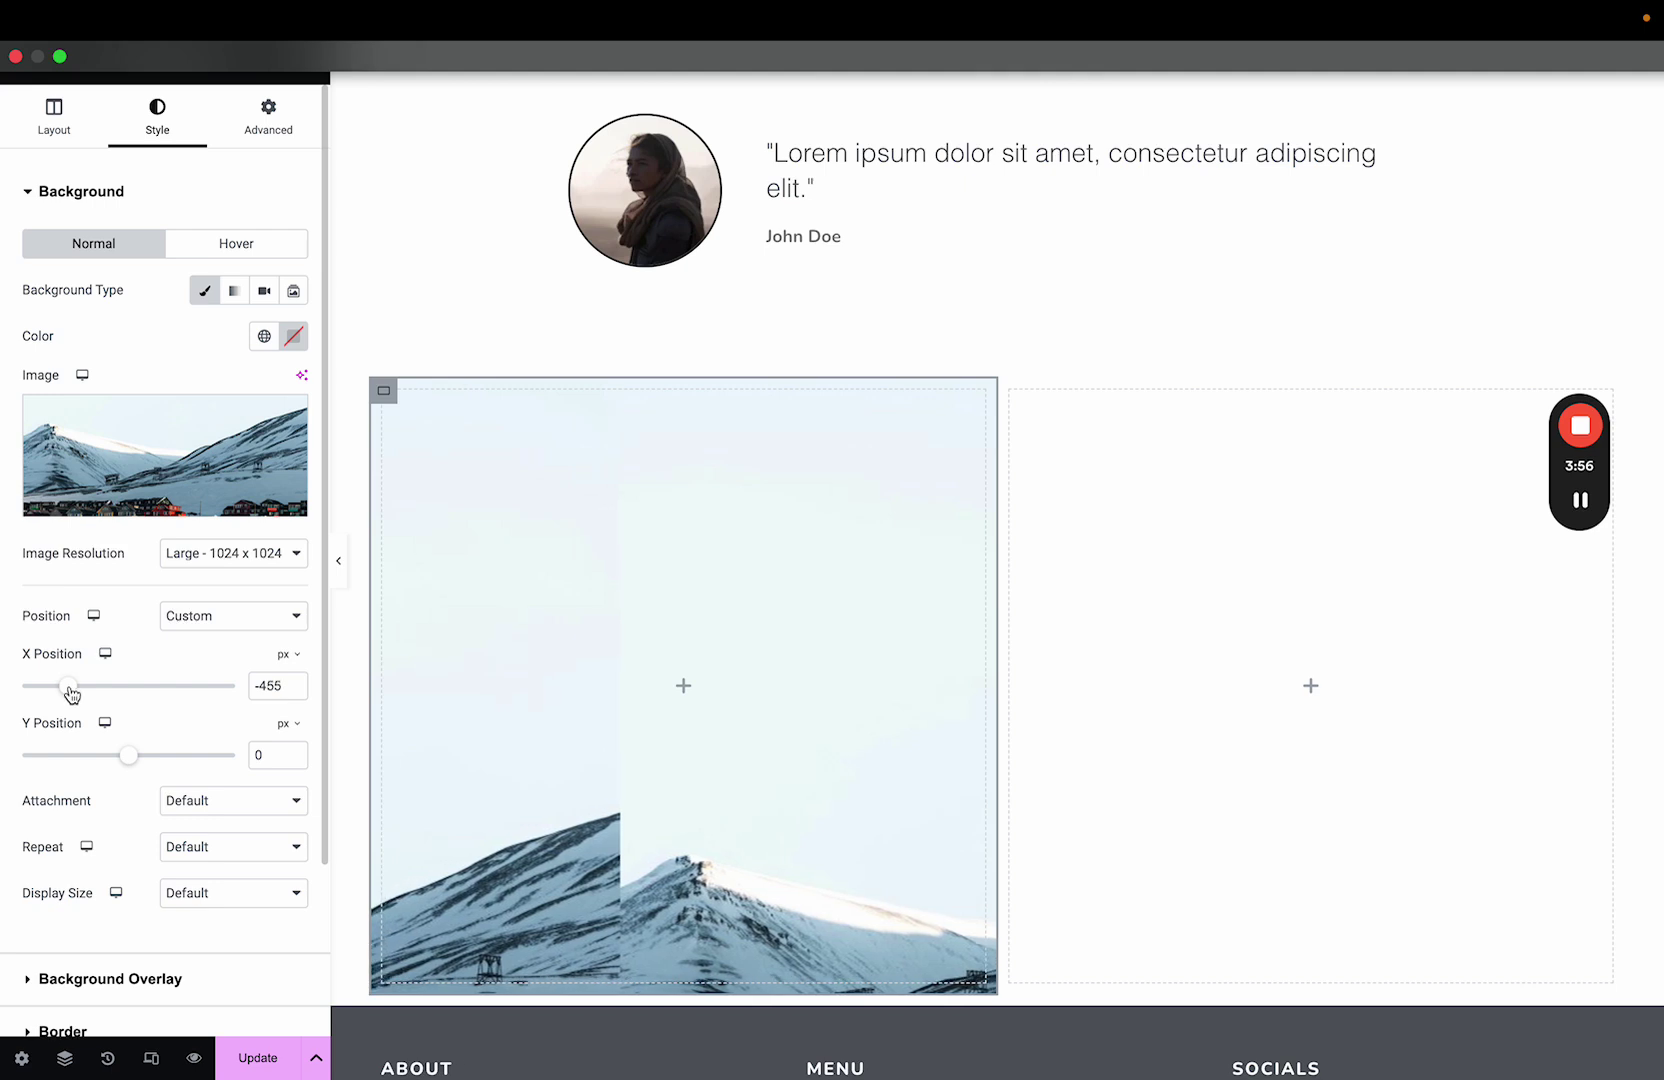
double_click(268, 685)
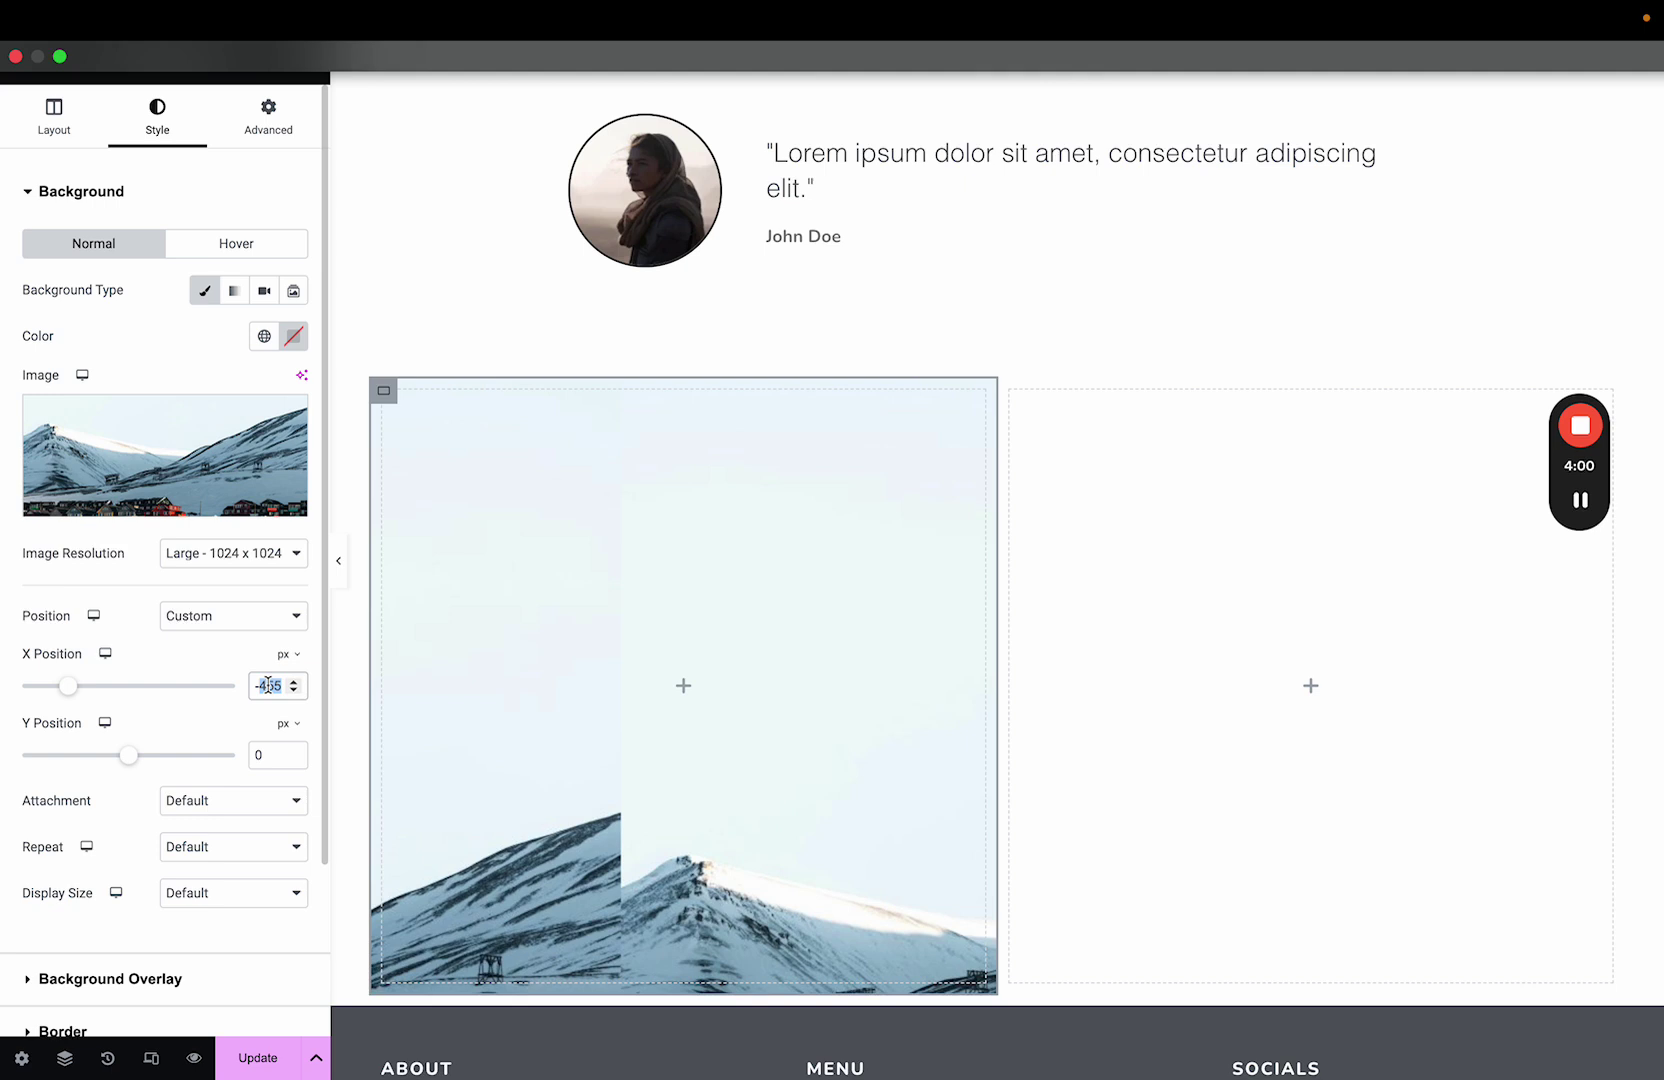
text(0)
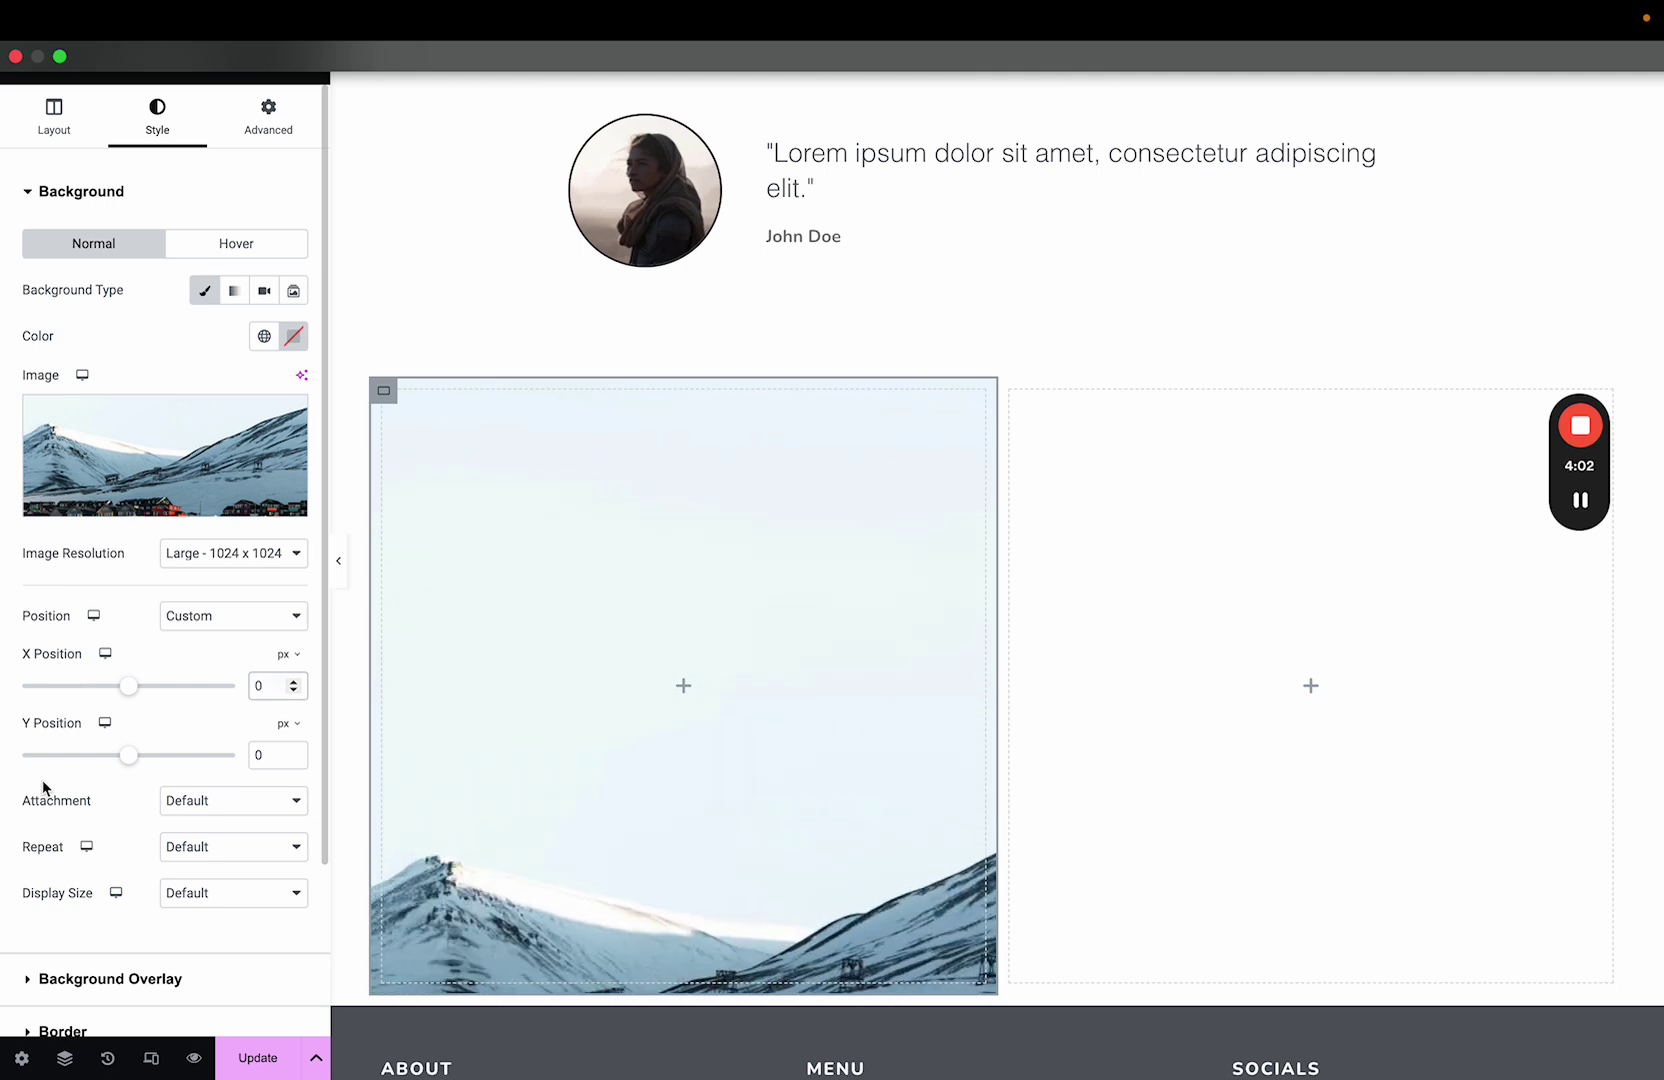
- Try a custom Y position of about -405 px and the Default position, and return the background image to Center Center
drag(134, 761, 70, 745)
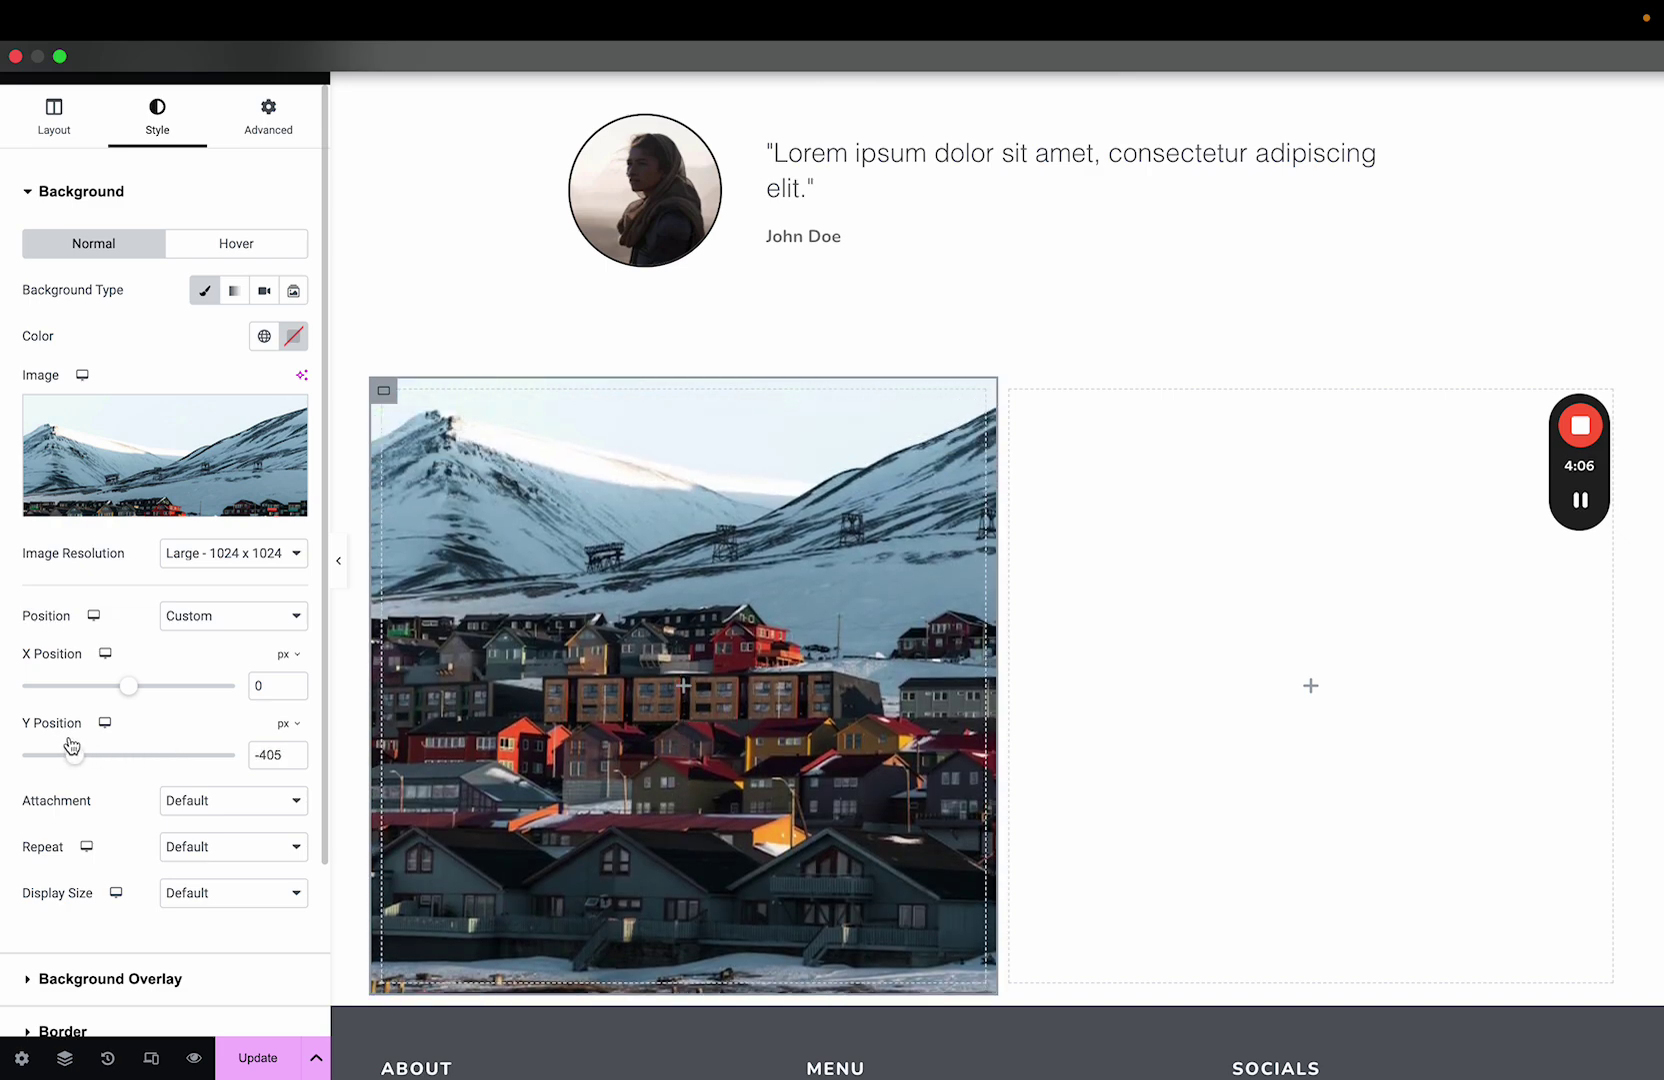
double_click(264, 755)
click(257, 625)
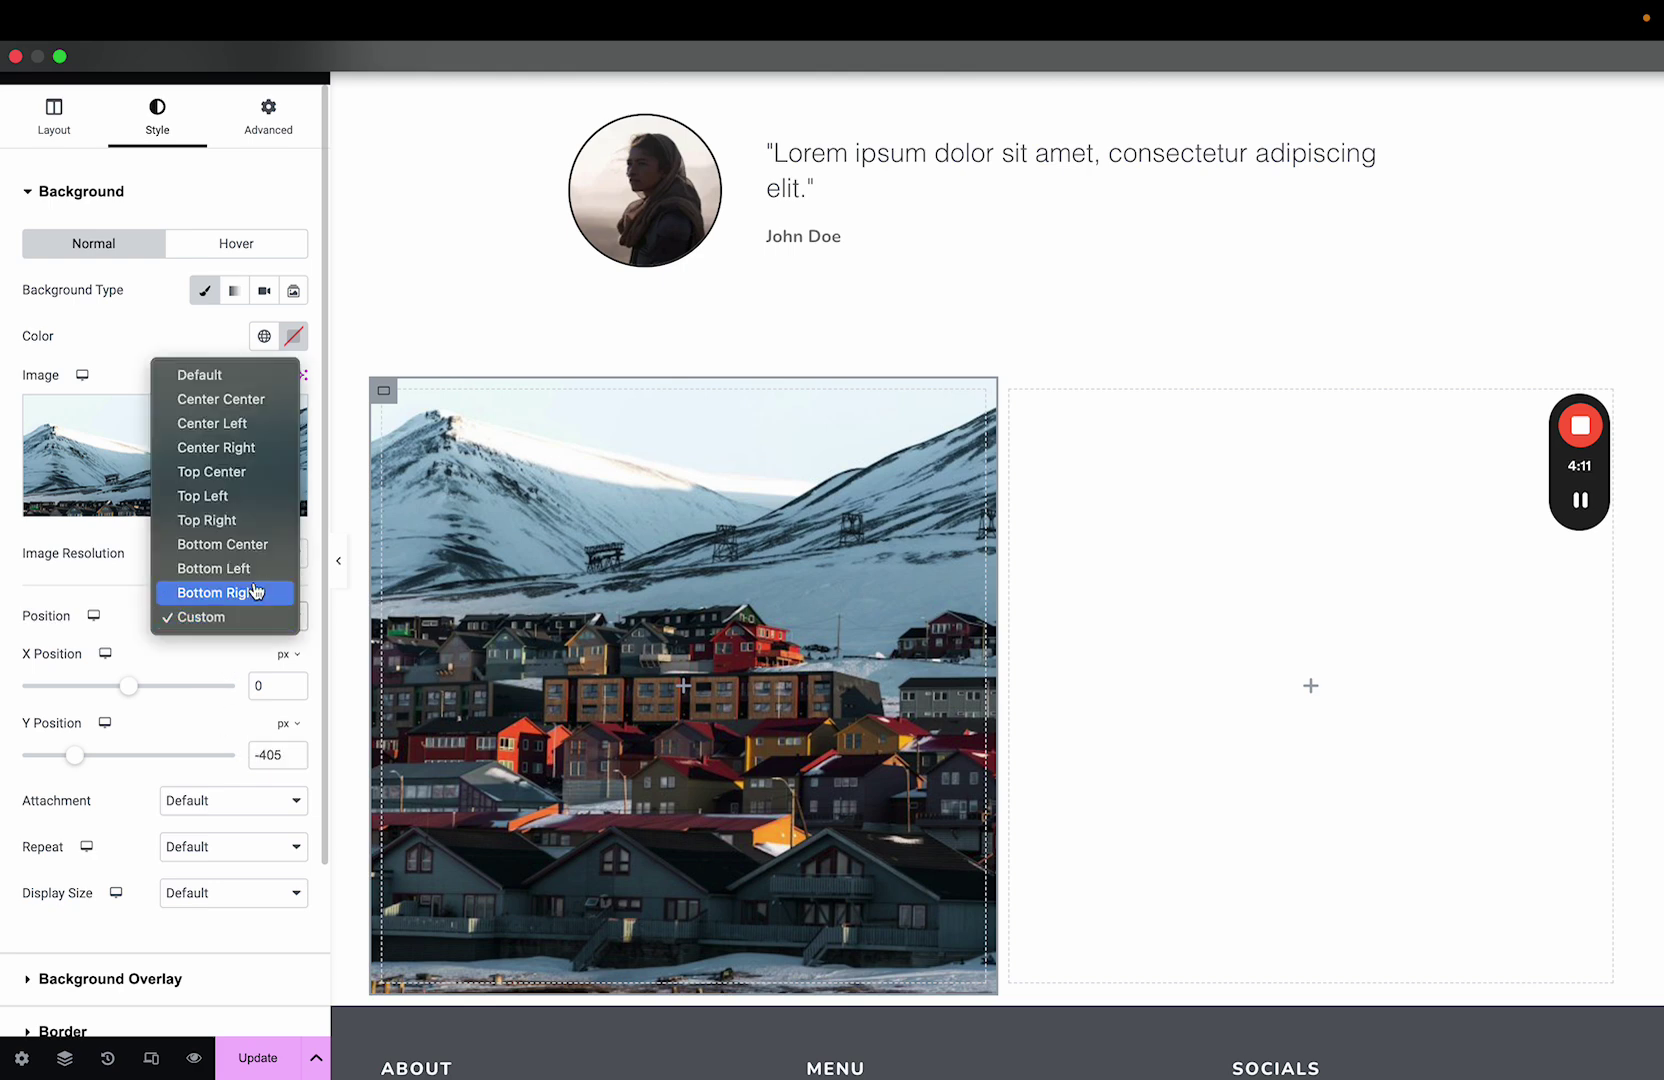
click(248, 375)
click(261, 618)
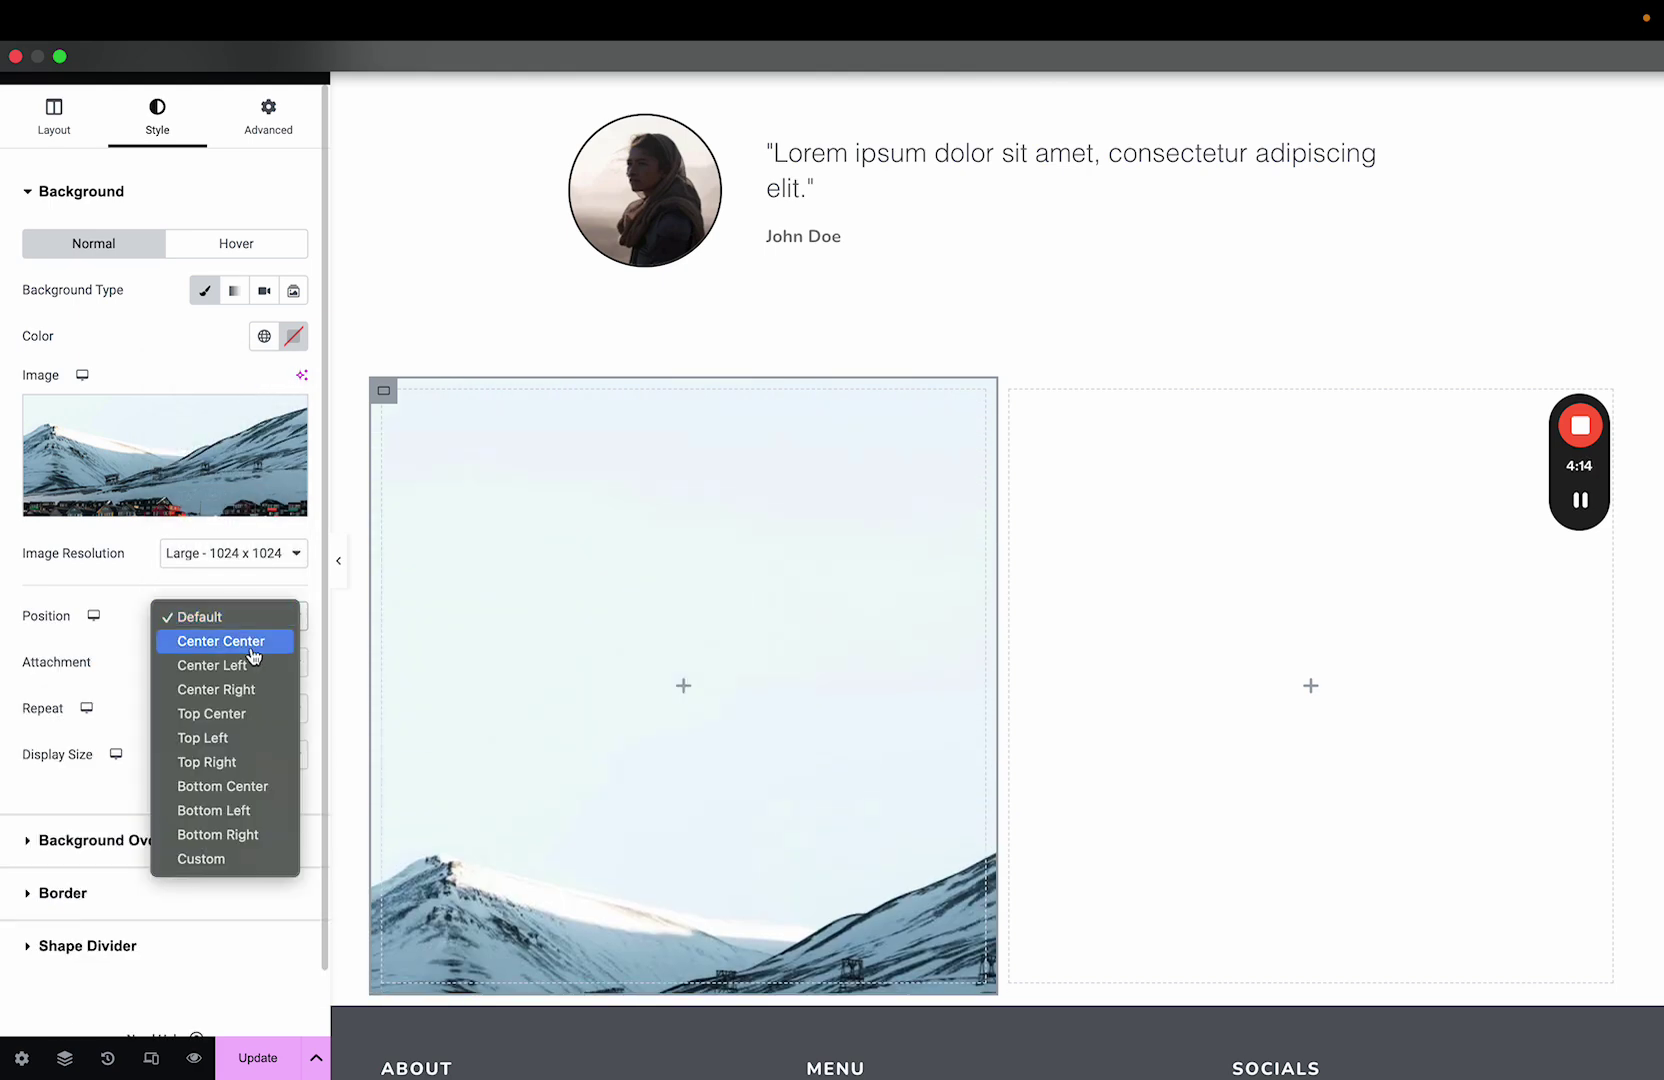
click(256, 645)
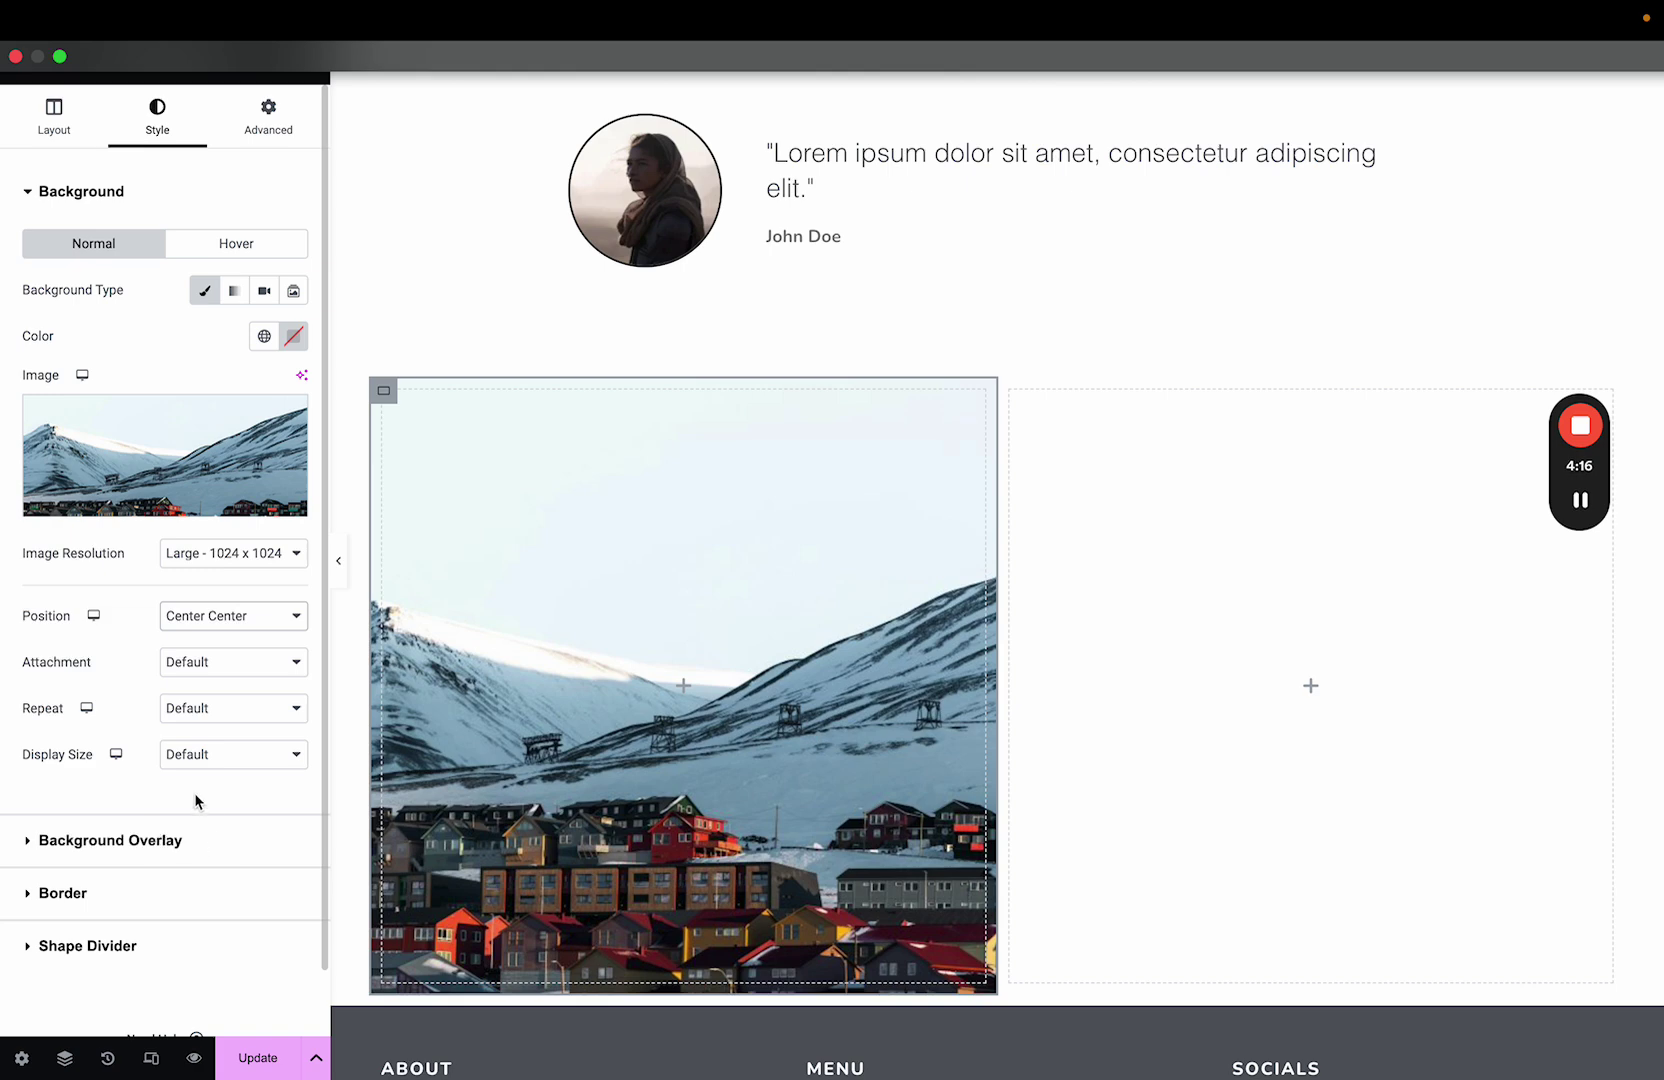
- Try the Scroll attachment on the background image and check its behaviour while scrolling the page
click(224, 677)
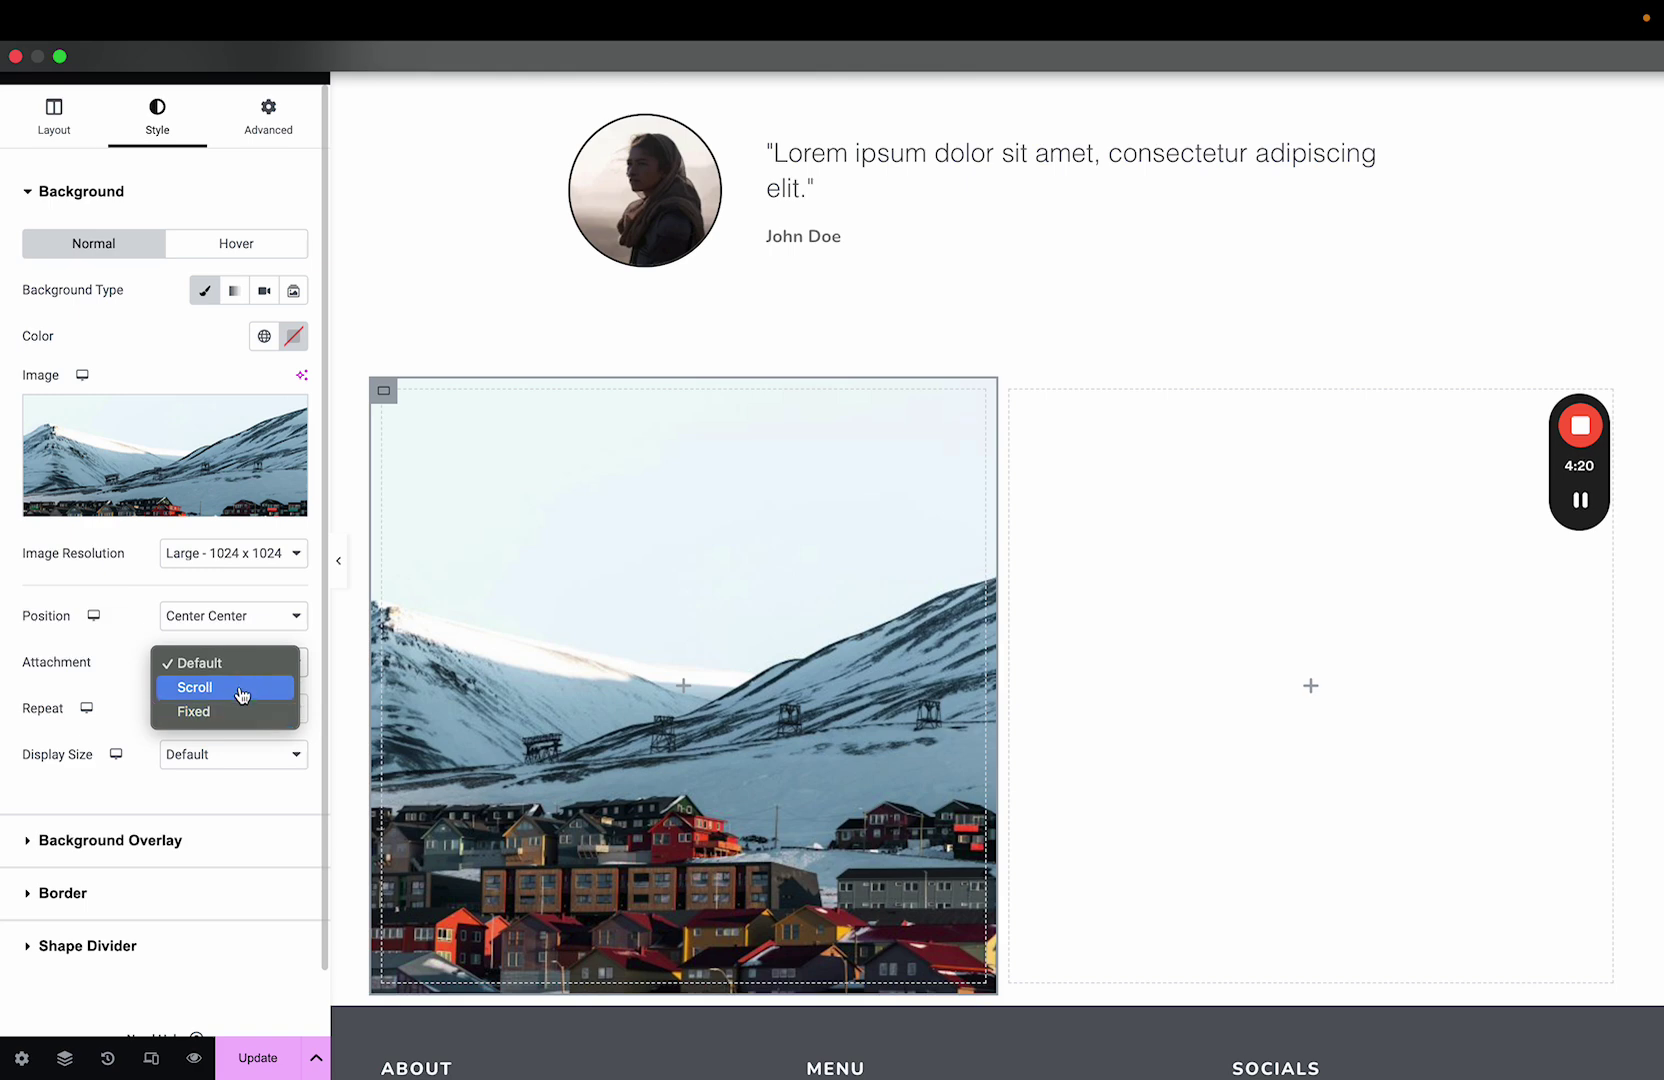
click(240, 688)
scroll(1132, 816, up, 2)
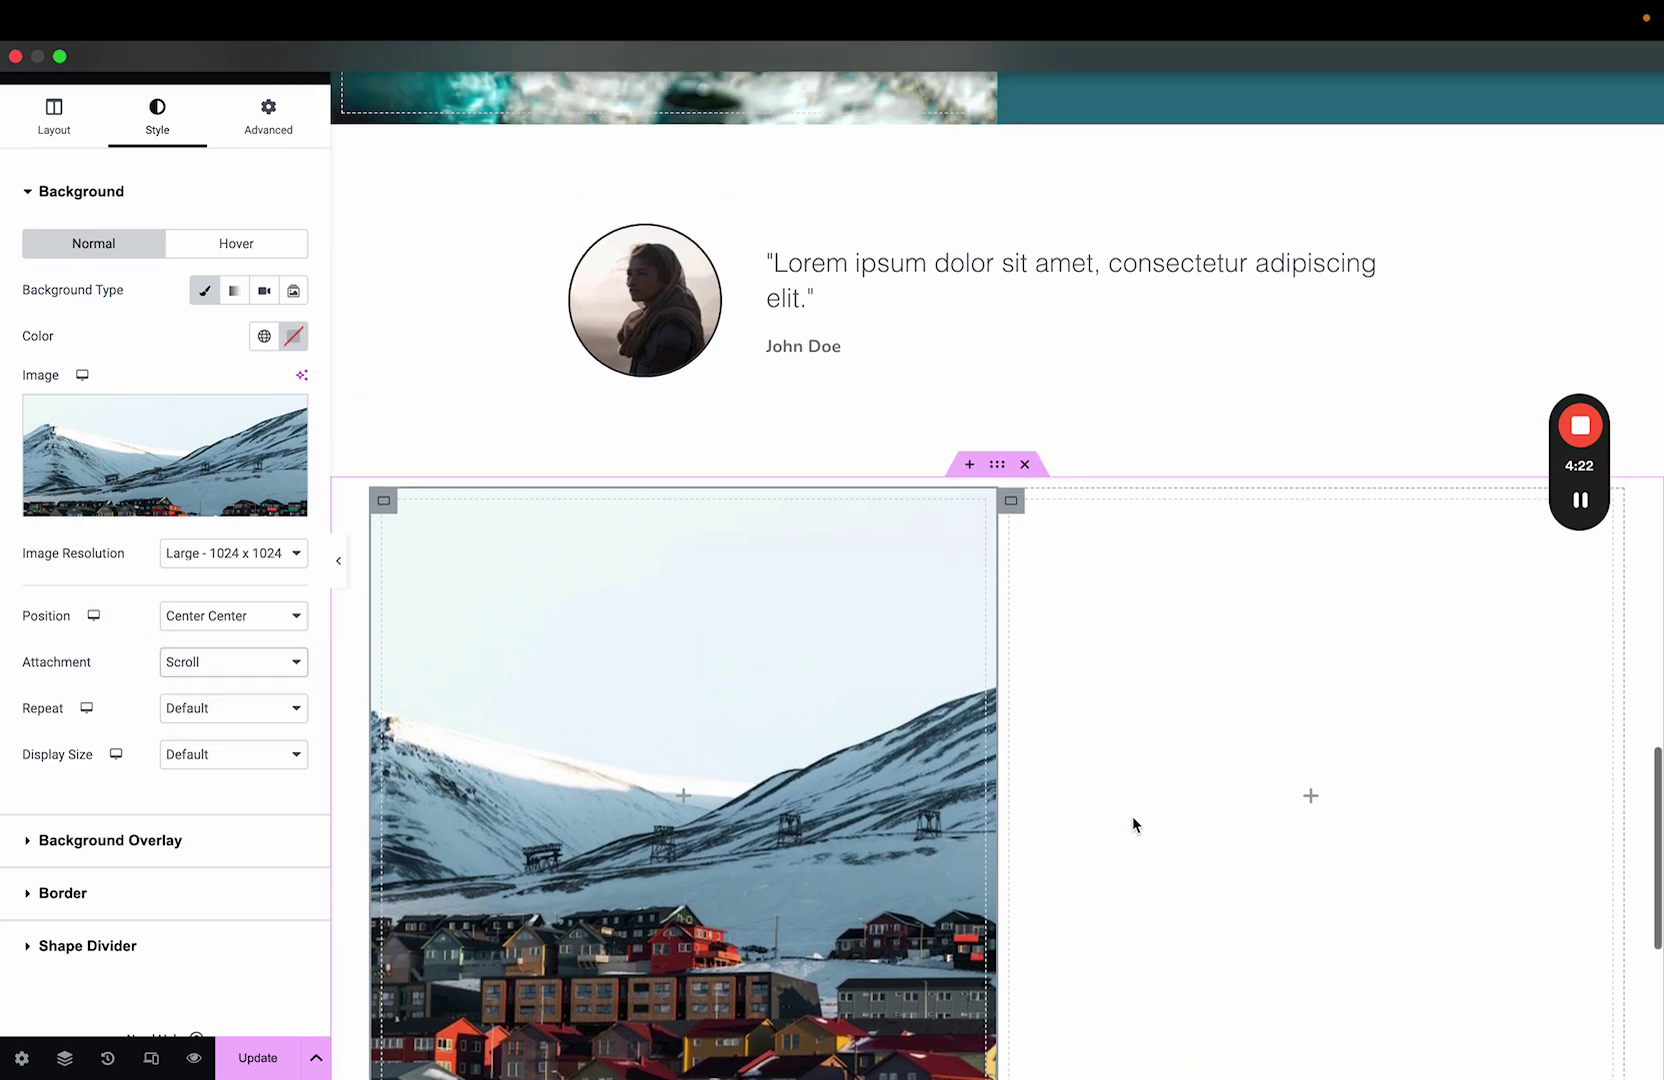
scroll(1132, 820, down, 2)
scroll(1132, 816, down, 1)
- Try the Fixed attachment on the background image and examine how it moves while scrolling the page up and down
click(196, 663)
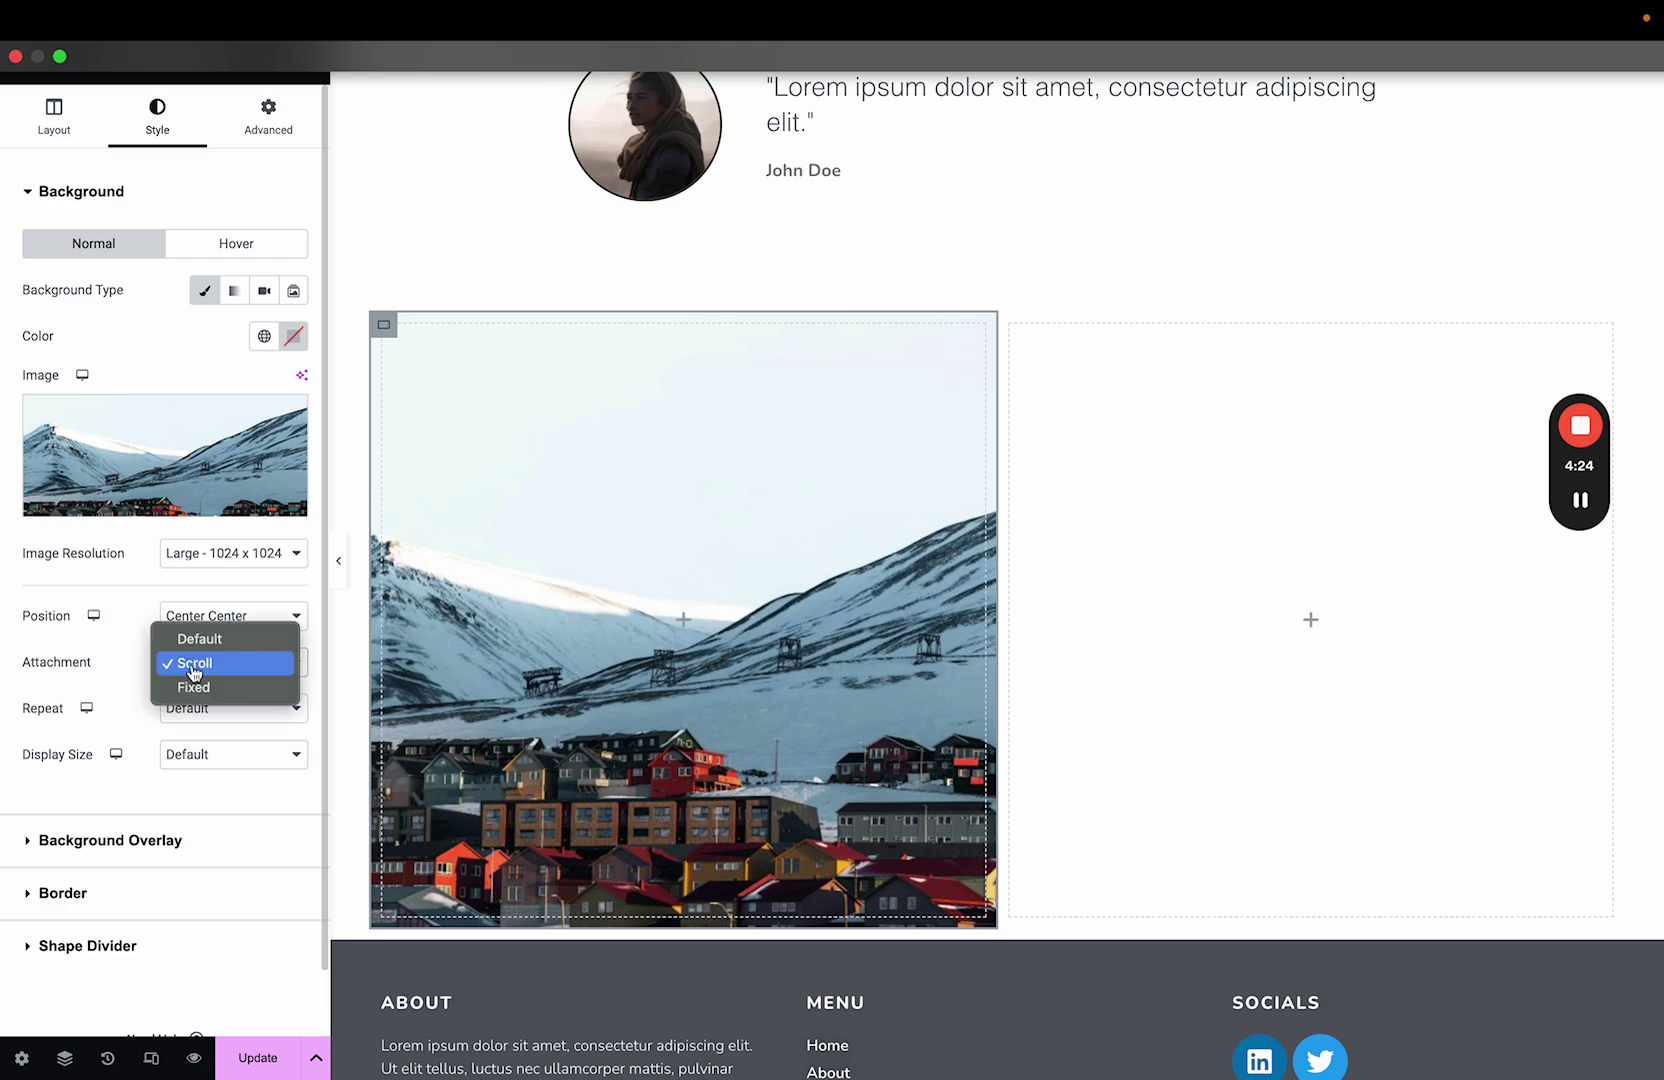
click(200, 688)
scroll(1106, 818, up, 3)
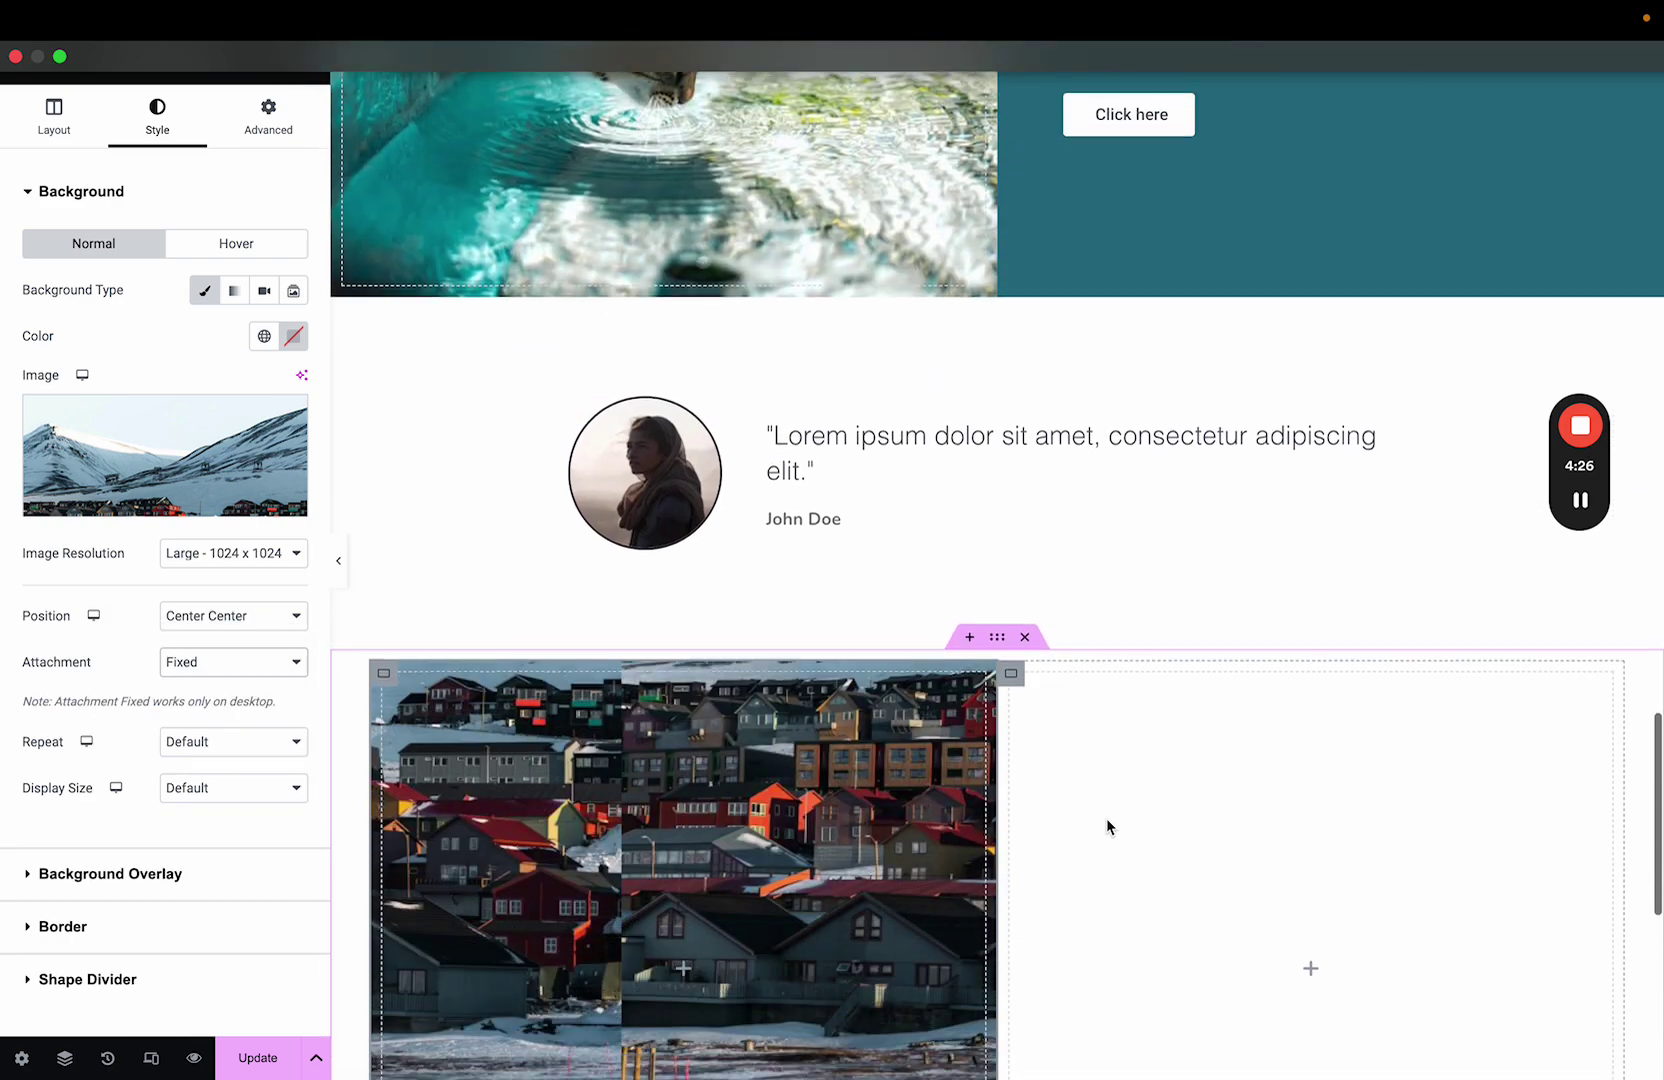
scroll(1106, 818, down, 6)
scroll(1106, 818, up, 8)
scroll(1106, 818, down, 6)
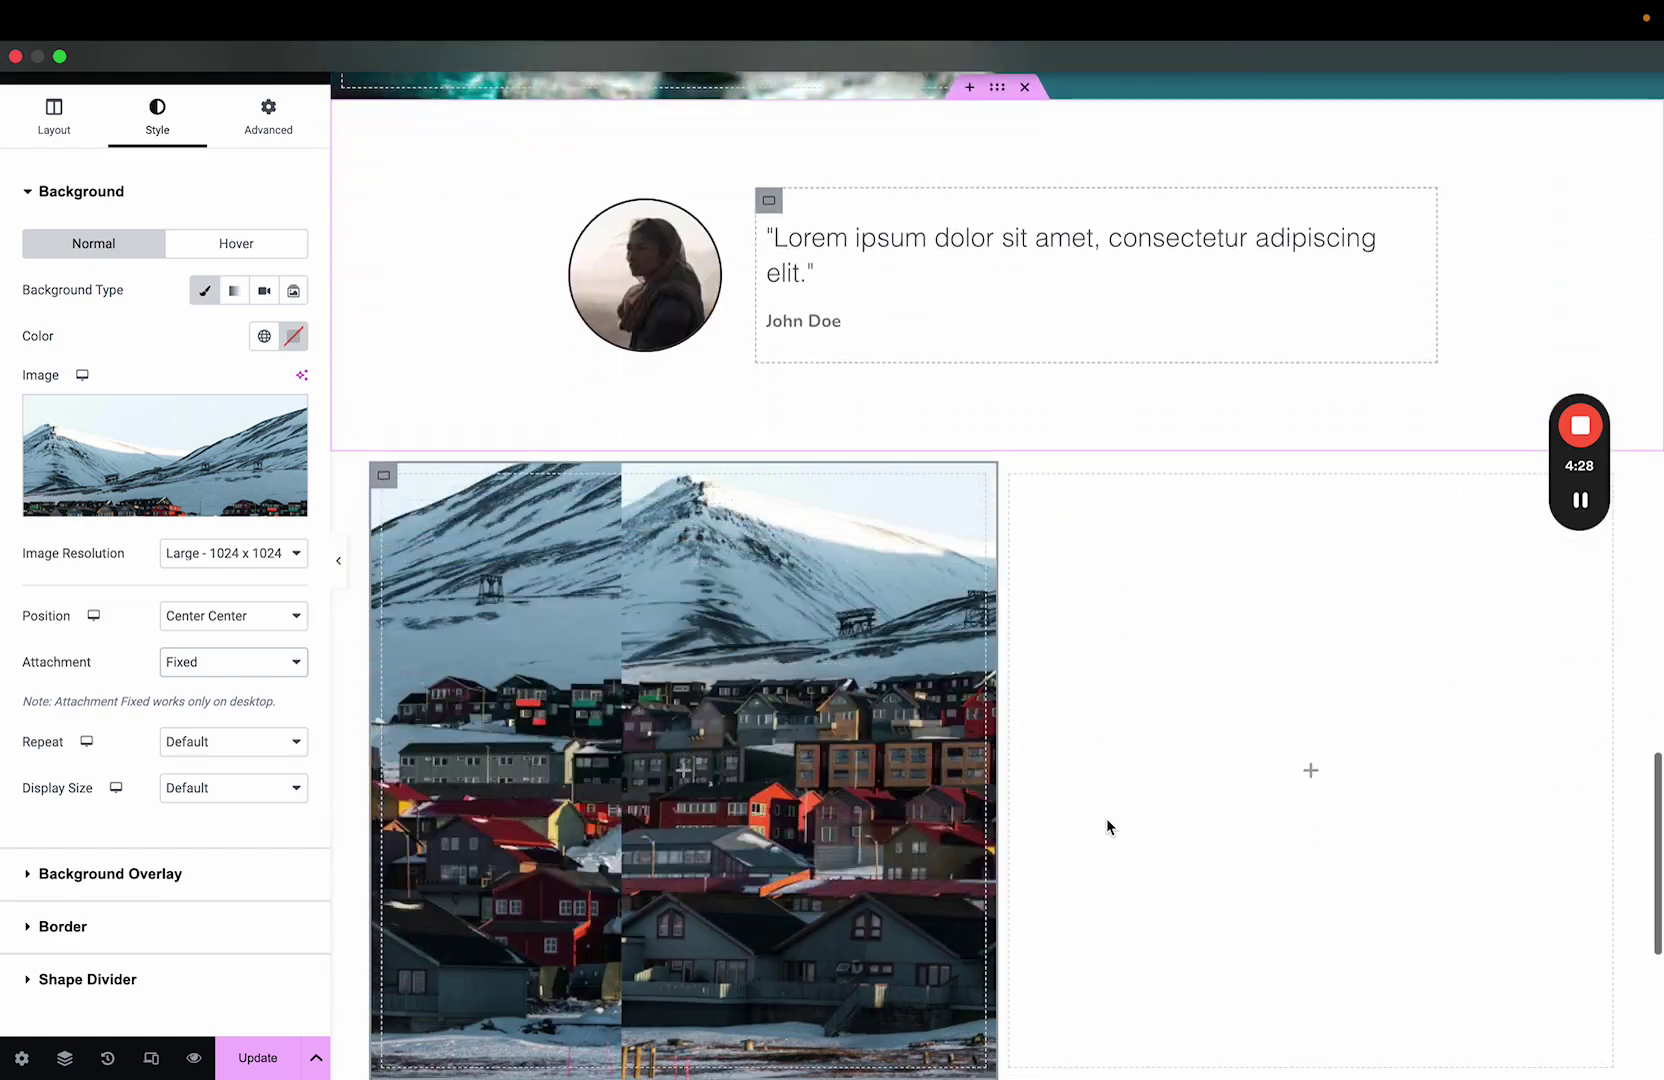
scroll(1106, 818, up, 5)
scroll(1106, 818, down, 4)
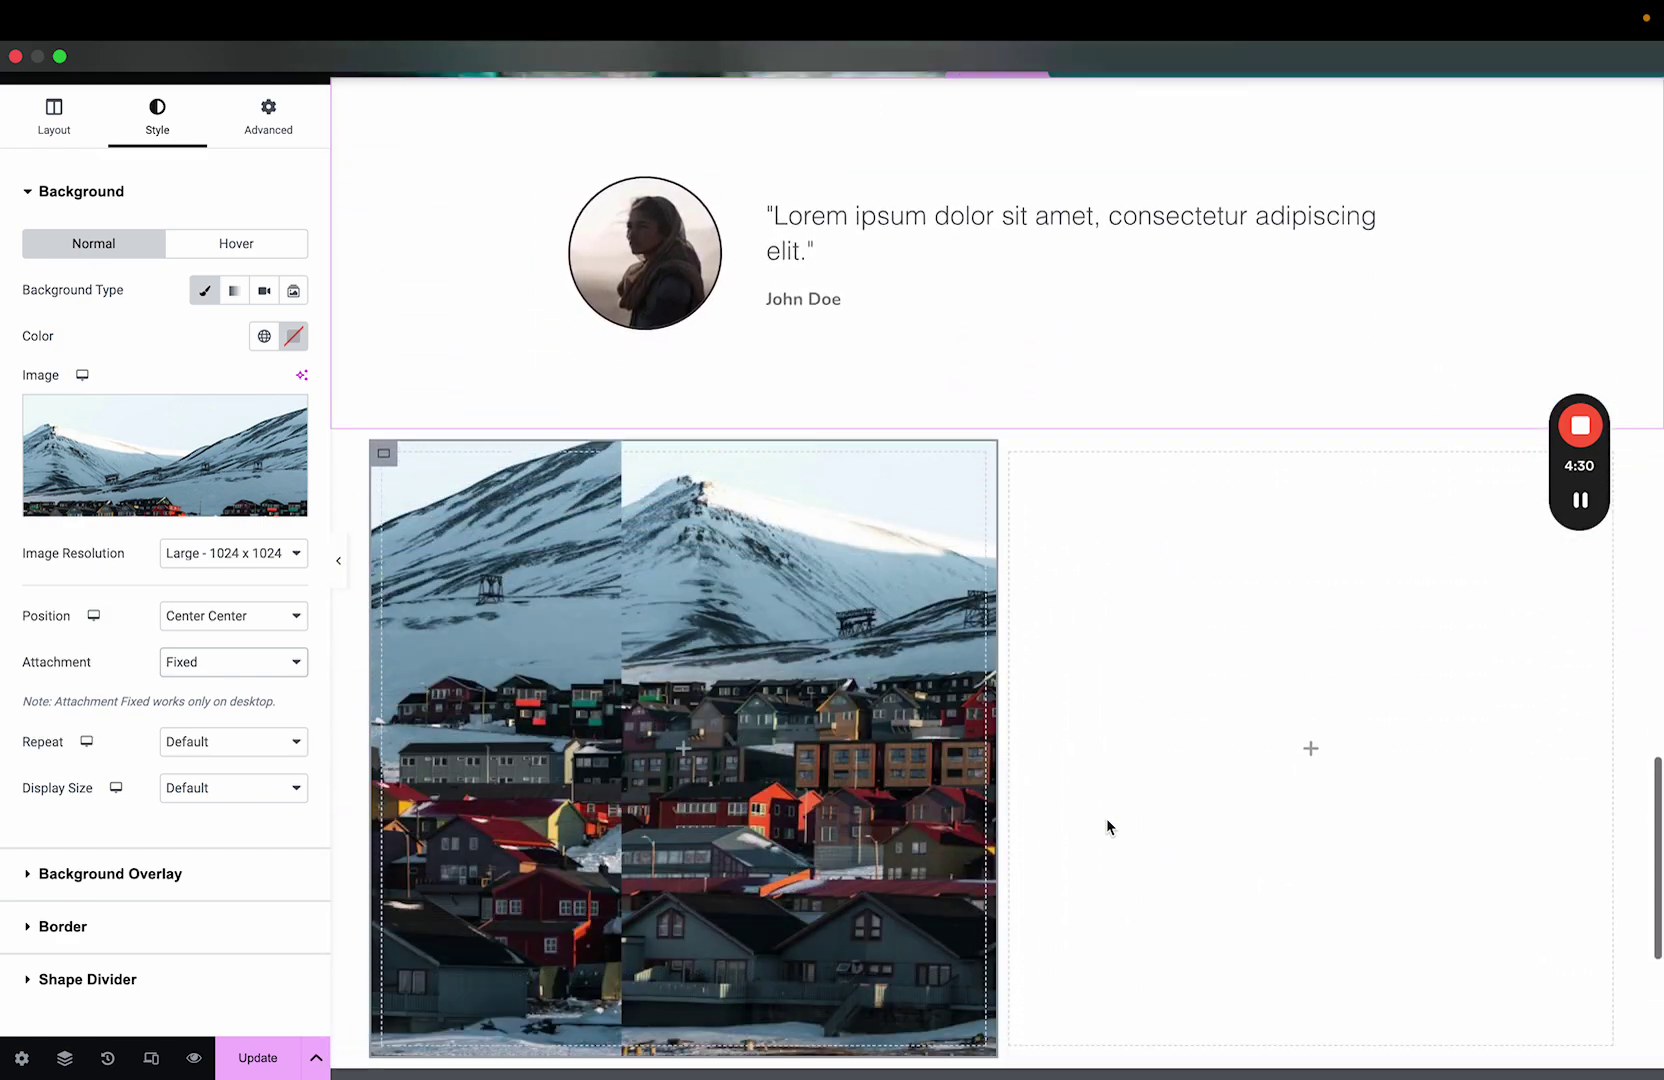
scroll(1106, 818, up, 1)
scroll(1106, 818, down, 1)
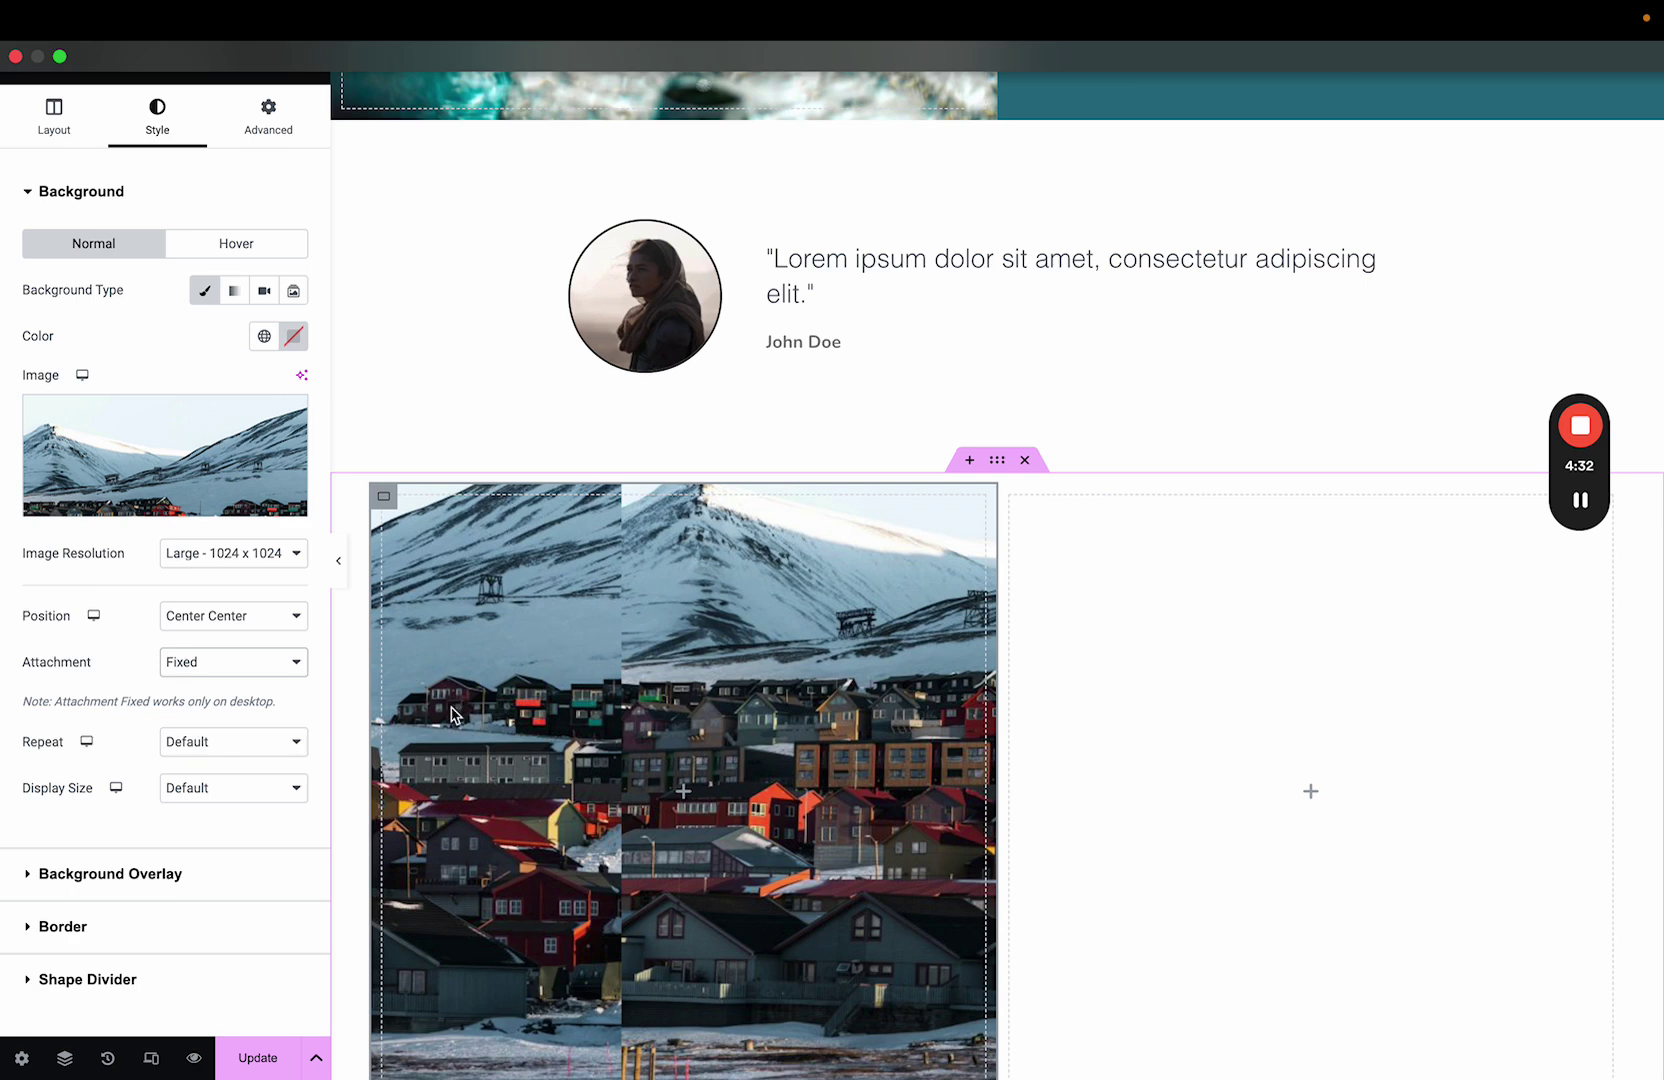
- Set the background image's attachment to Default
click(260, 662)
click(259, 614)
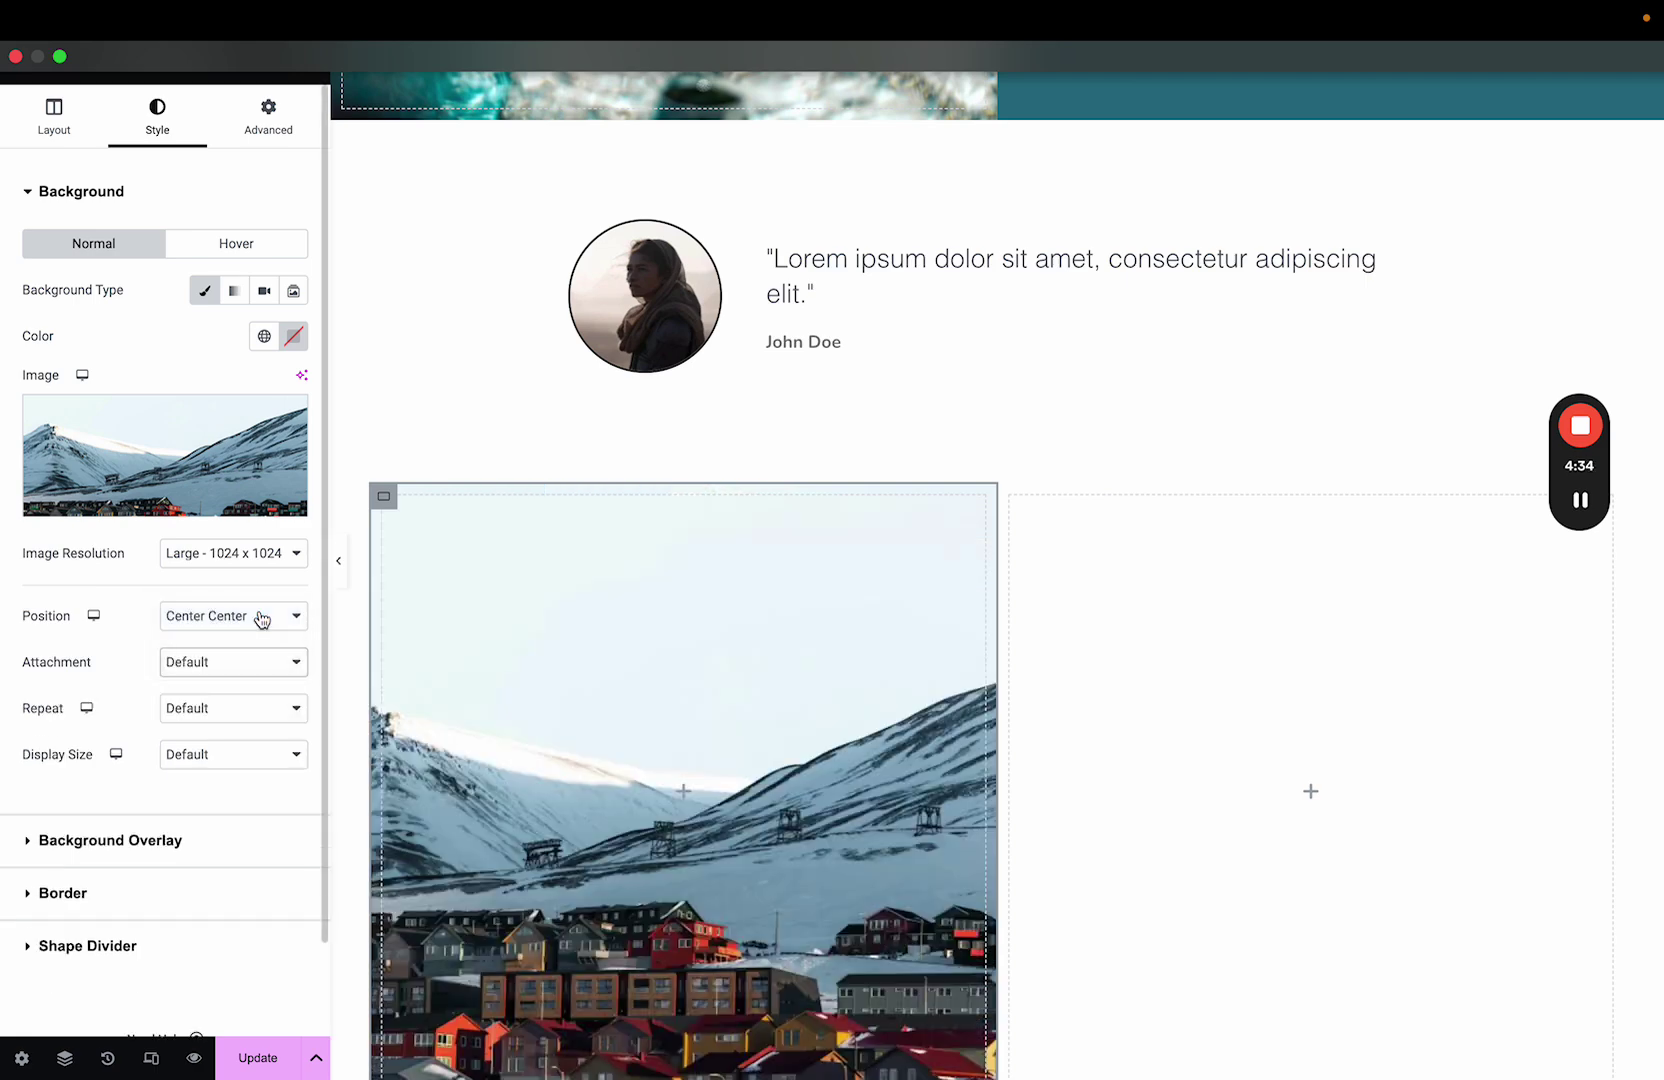
scroll(1183, 818, down, 2)
- Check the background image's repeat options and set its display size to Cover
click(233, 708)
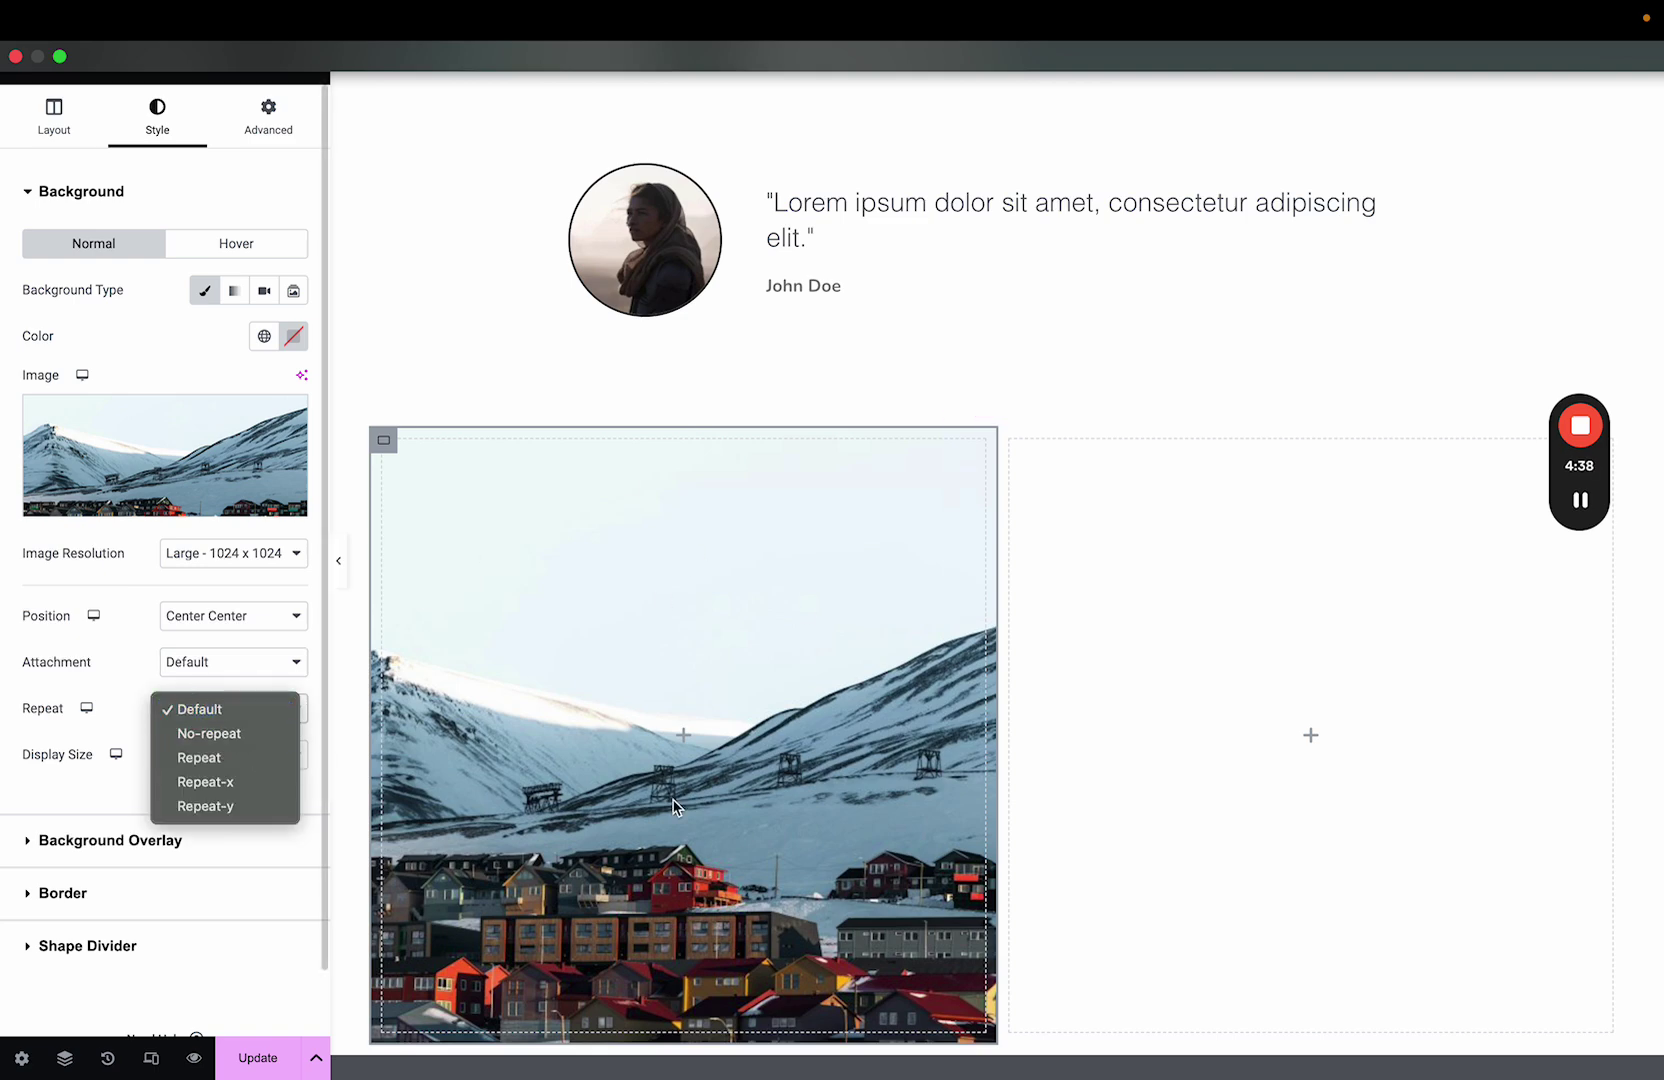
click(115, 712)
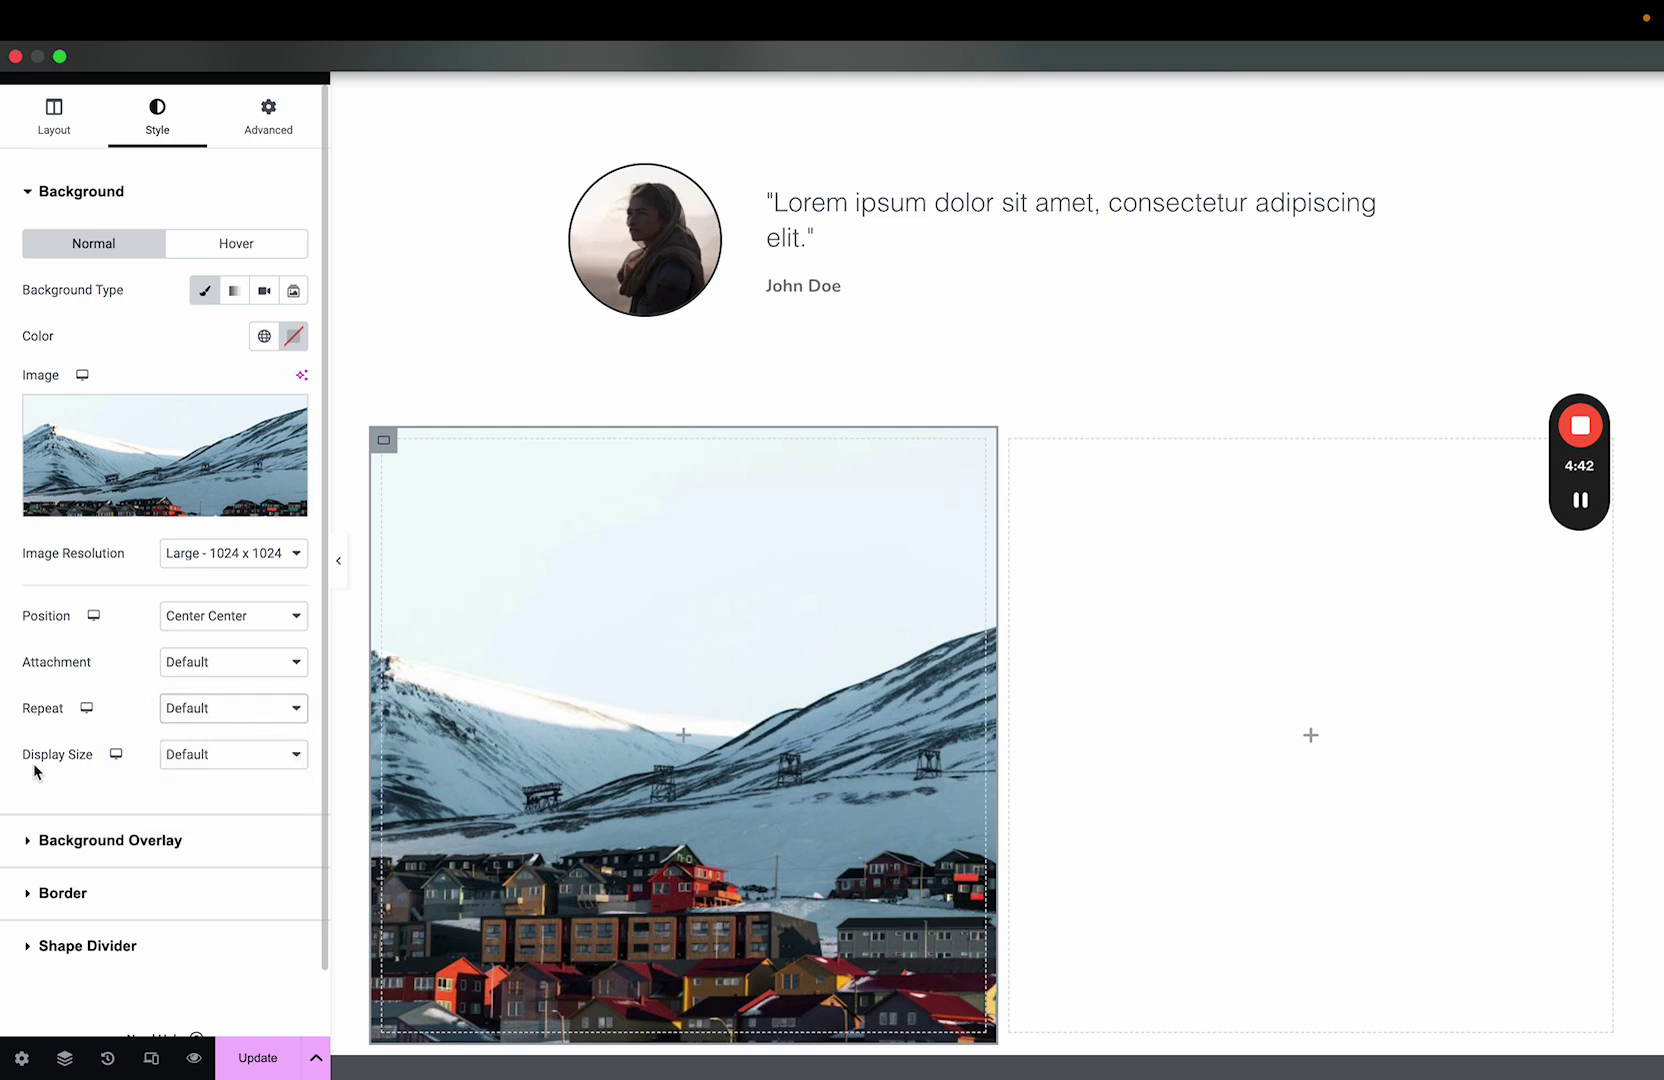
drag(16, 760, 76, 760)
click(200, 764)
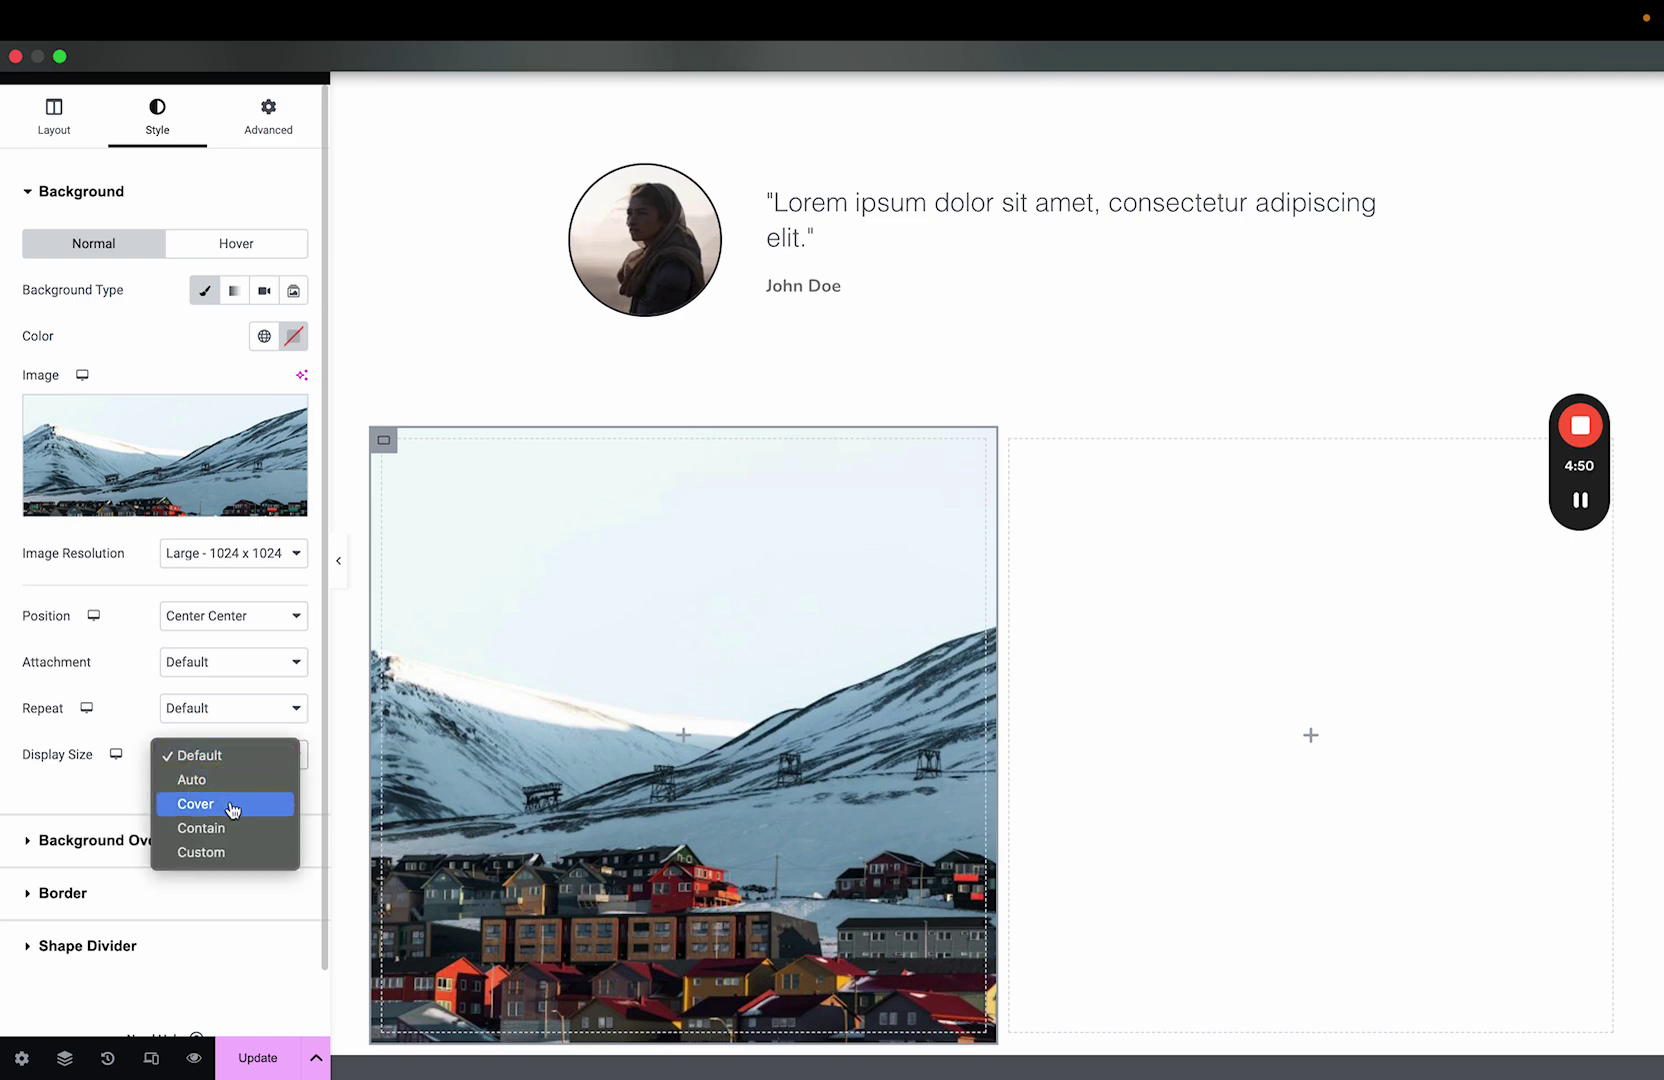
click(232, 806)
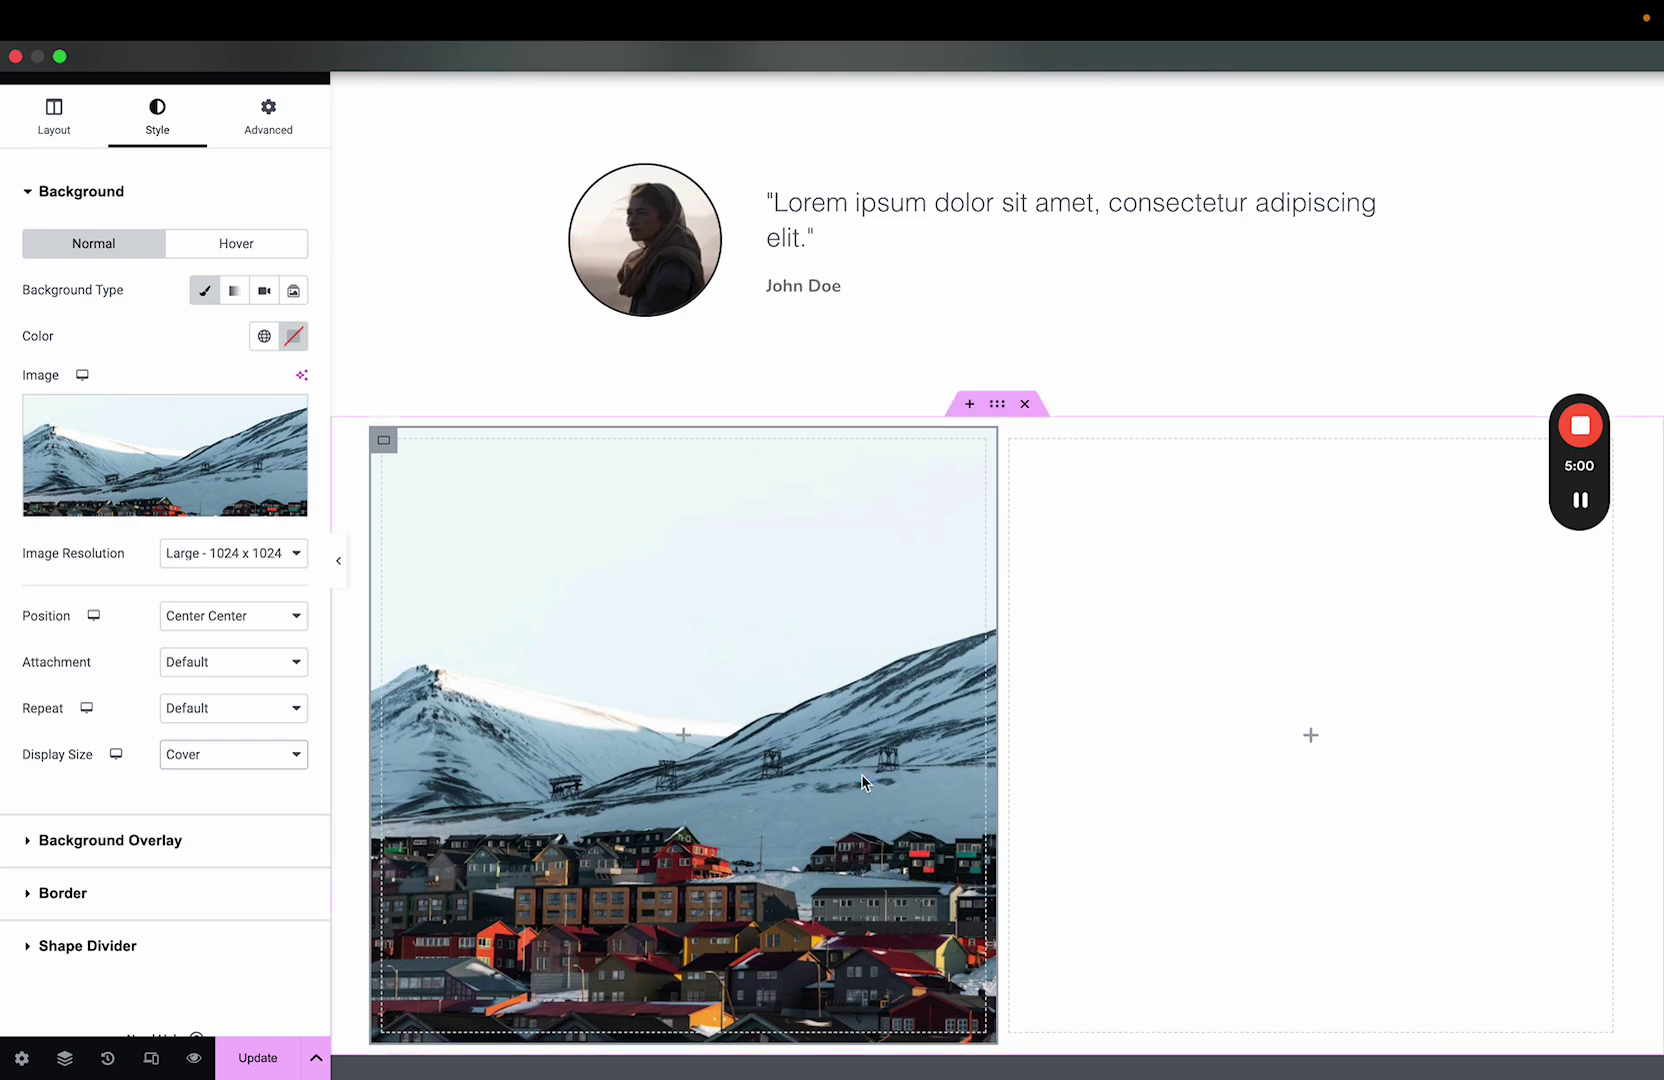
- Preview the section with the editing panel hidden, and reduce the parent container's minimum height to about 559 px
click(342, 576)
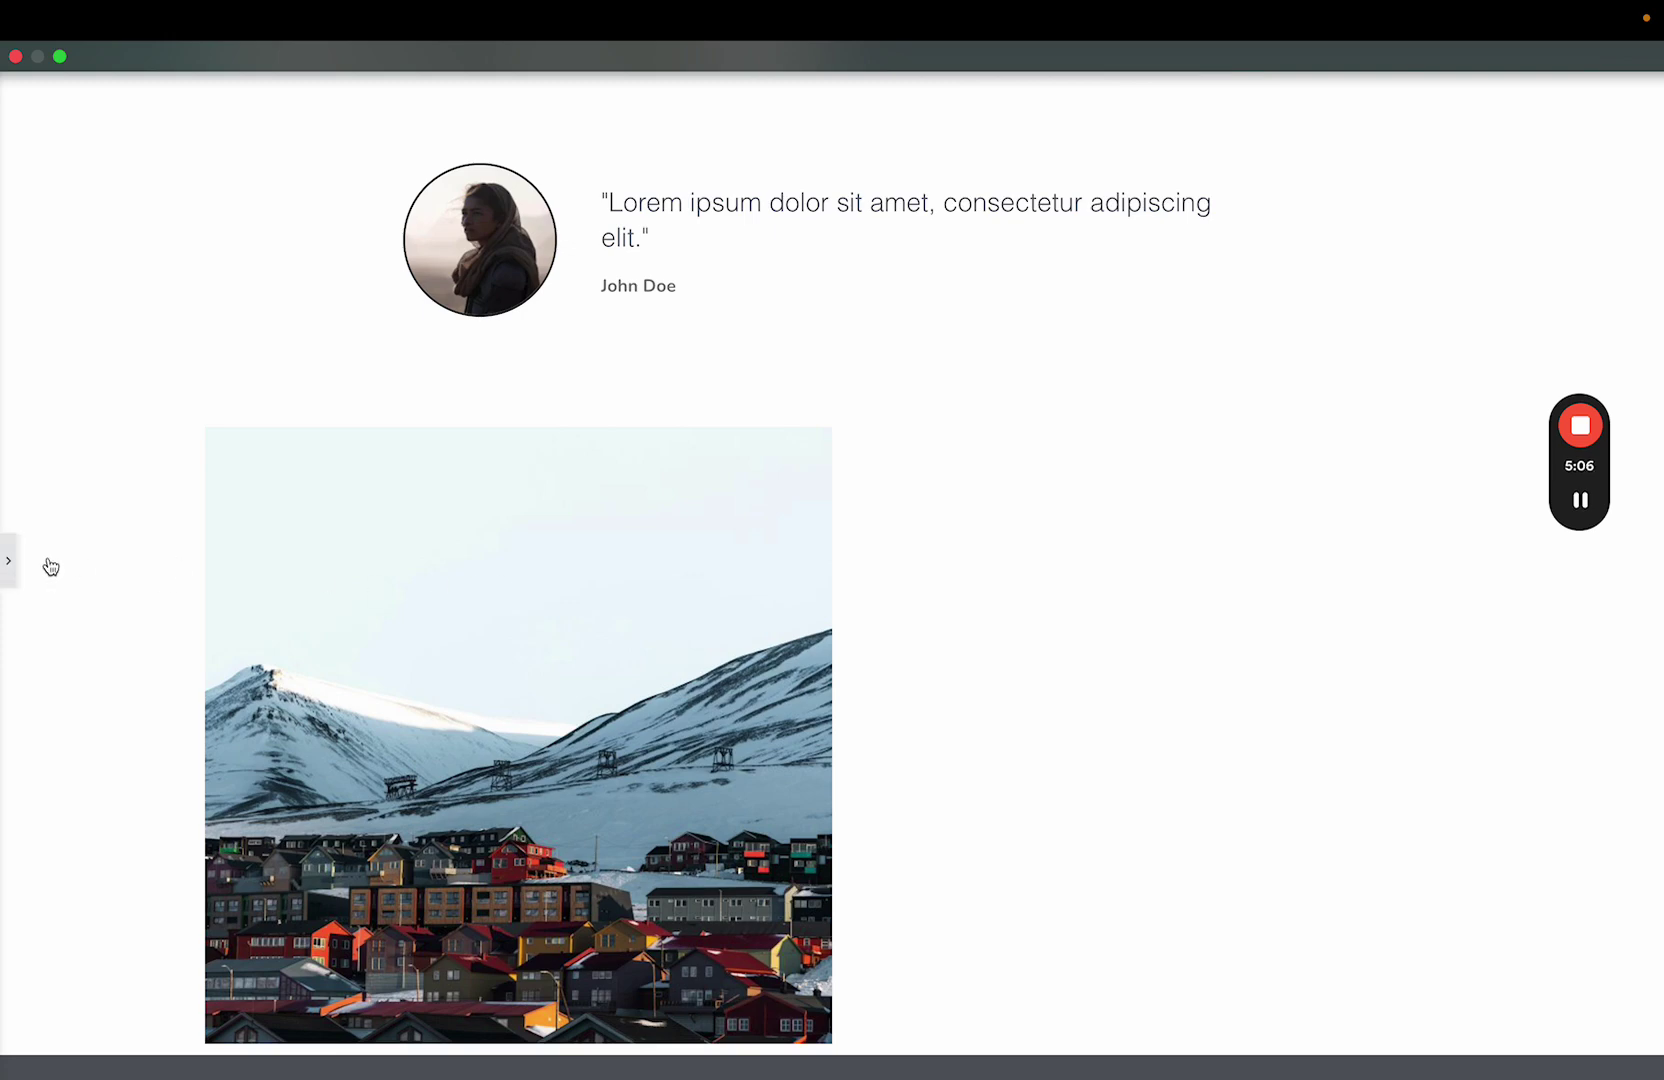
click(9, 563)
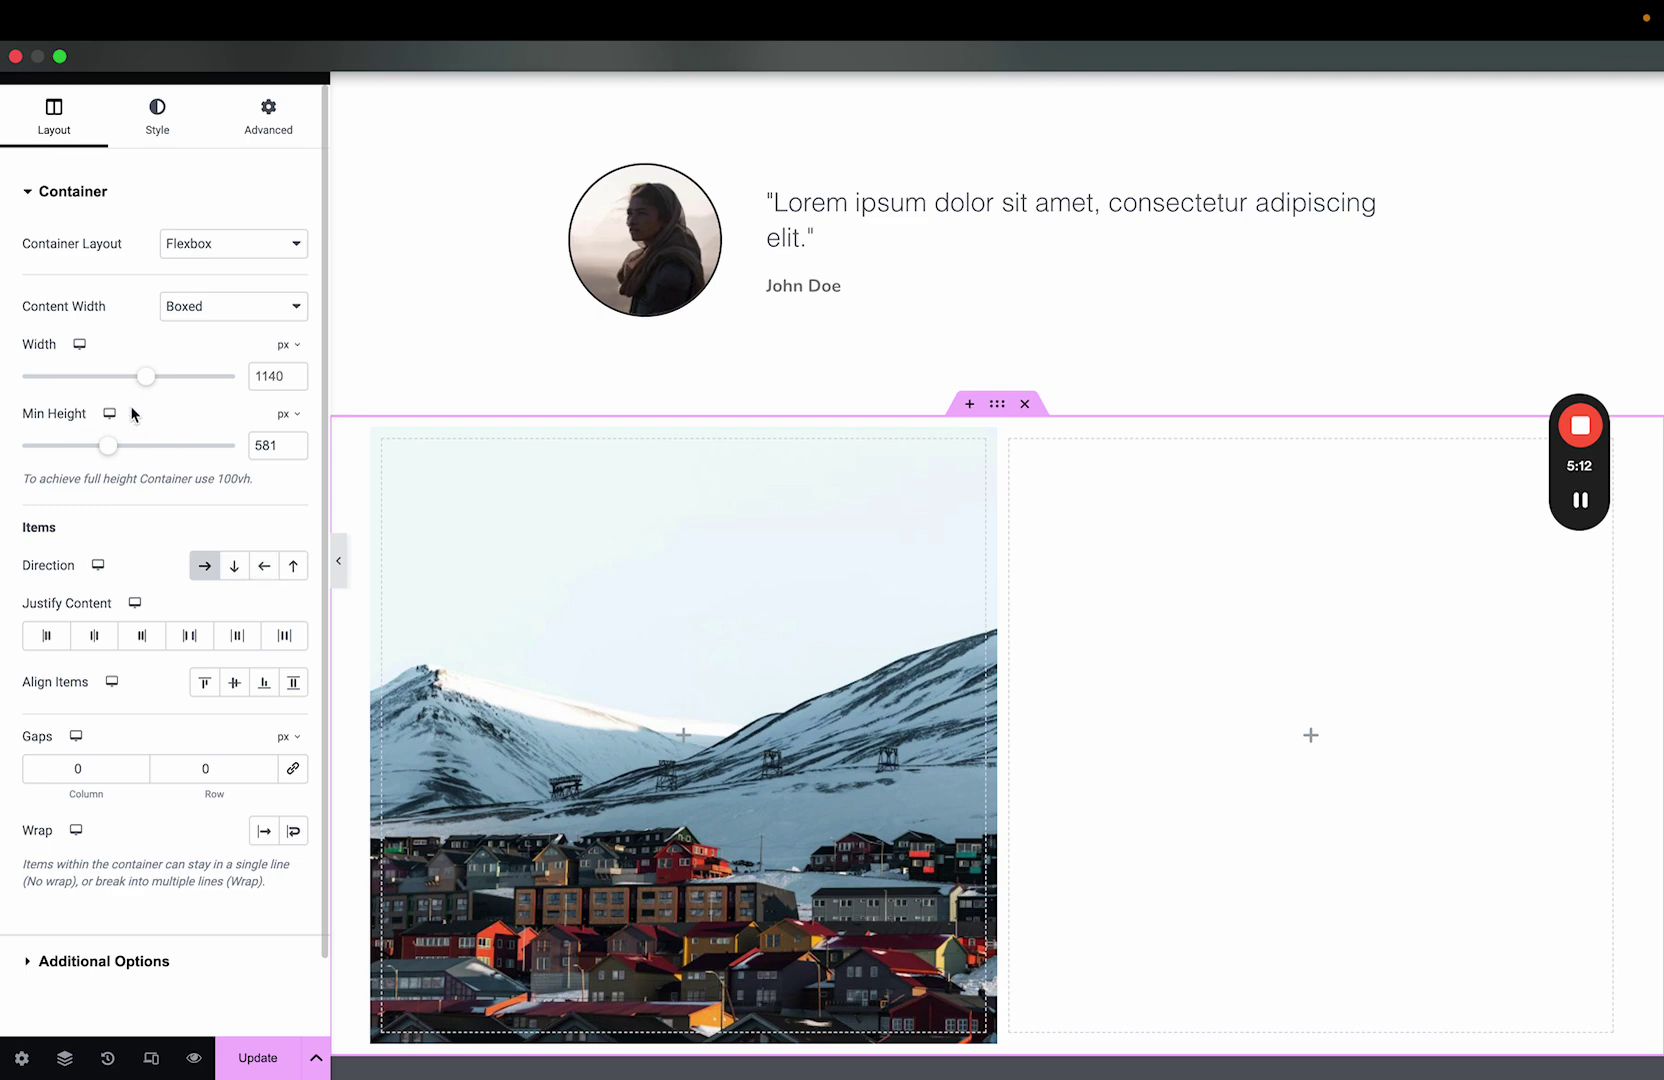
mouse_move(117, 444)
mouse_down()
mouse_move(62, 457)
mouse_move(130, 447)
mouse_move(52, 461)
mouse_move(186, 475)
mouse_move(82, 472)
mouse_move(106, 465)
mouse_up()
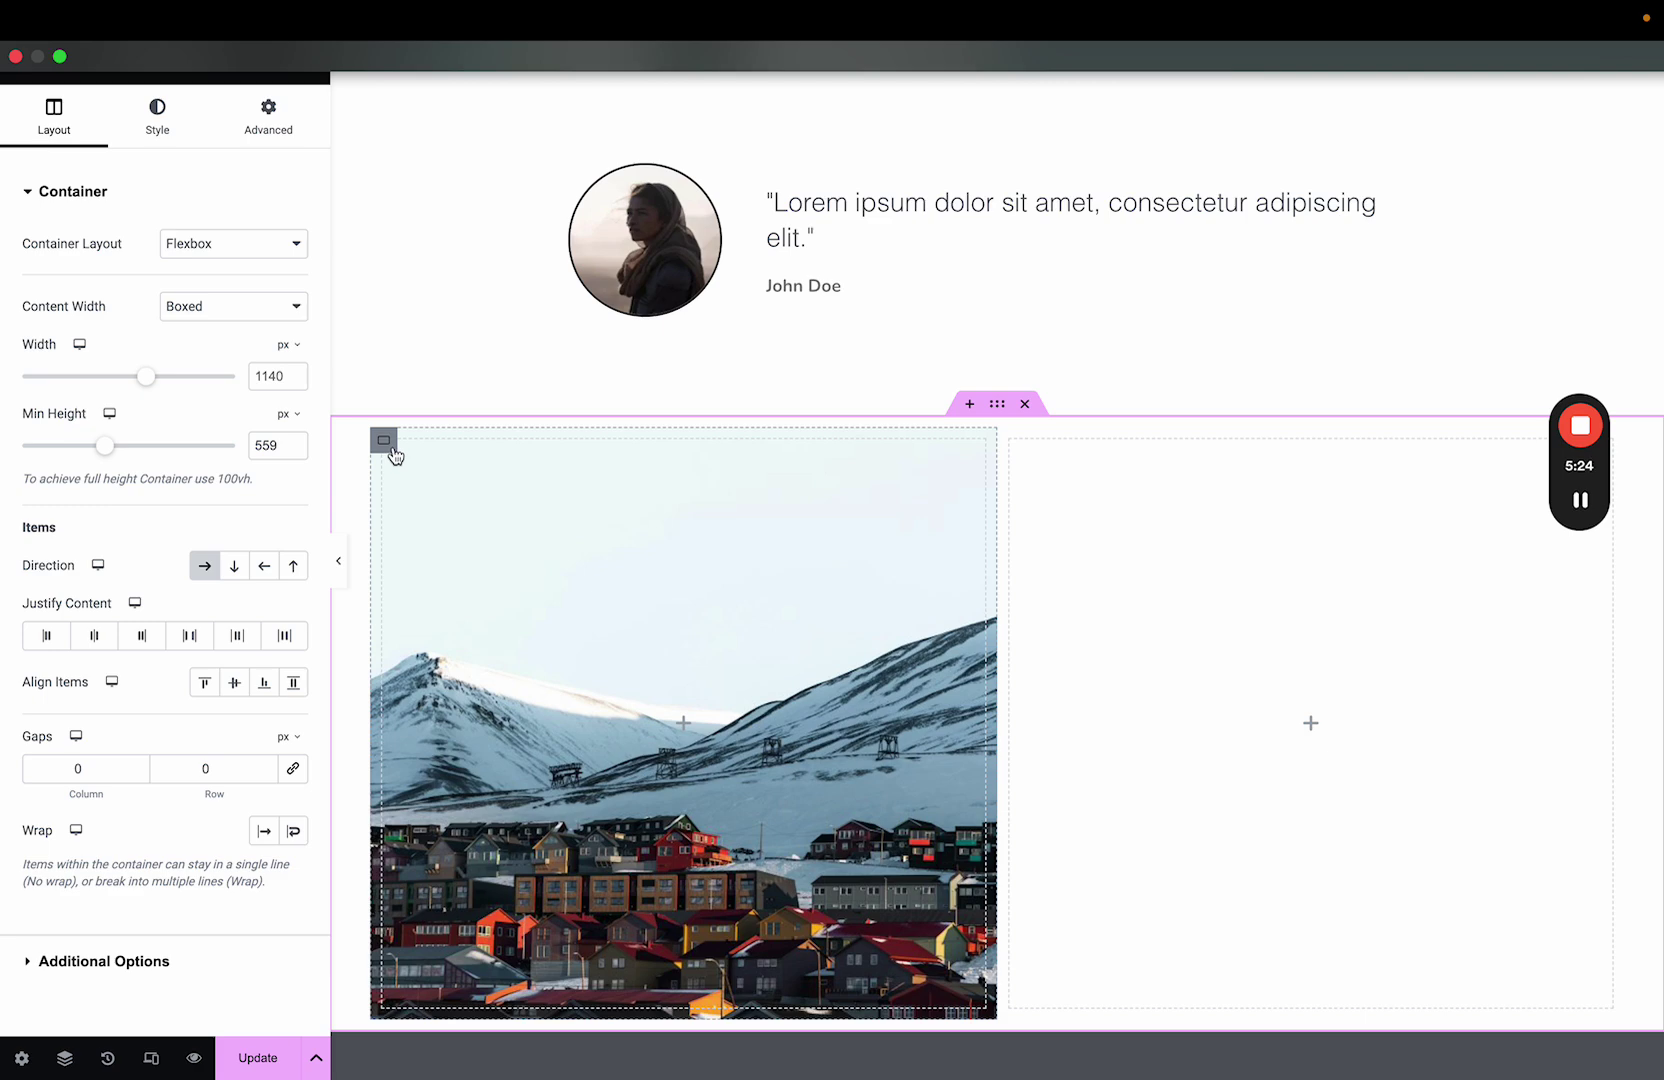
- Set the first column's background image to display size Contain and repeat No-repeat
click(386, 444)
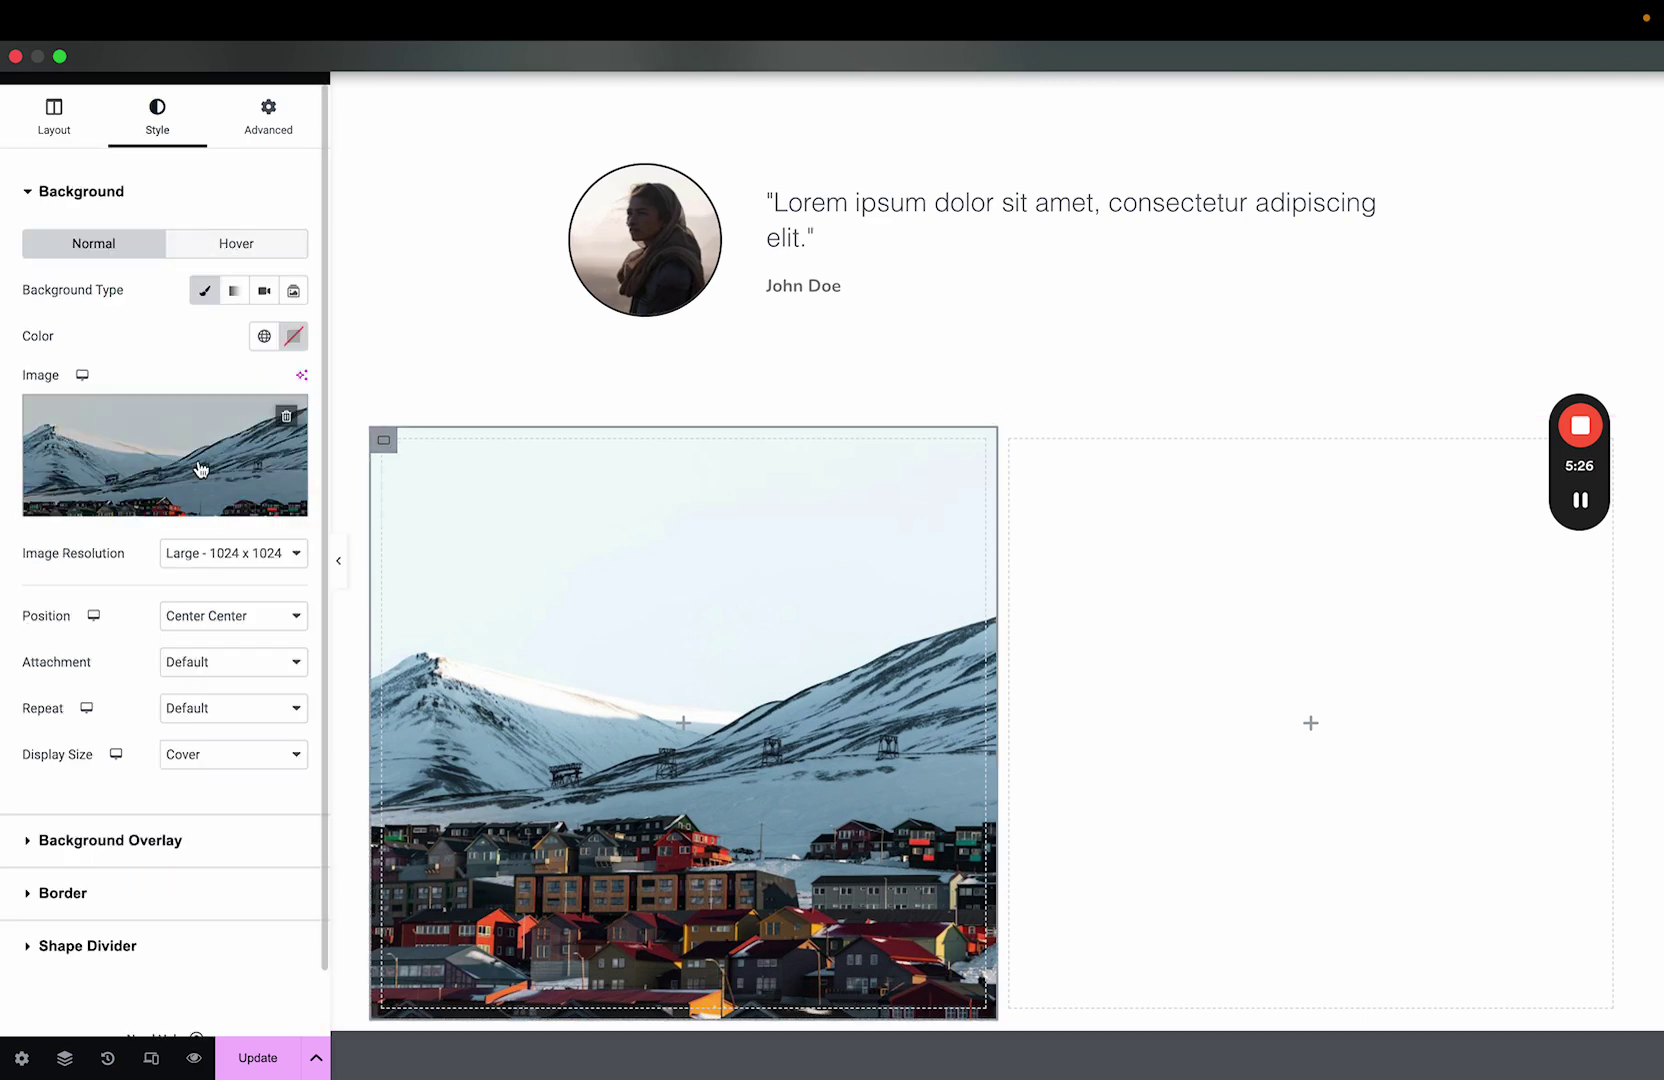
click(244, 760)
click(243, 784)
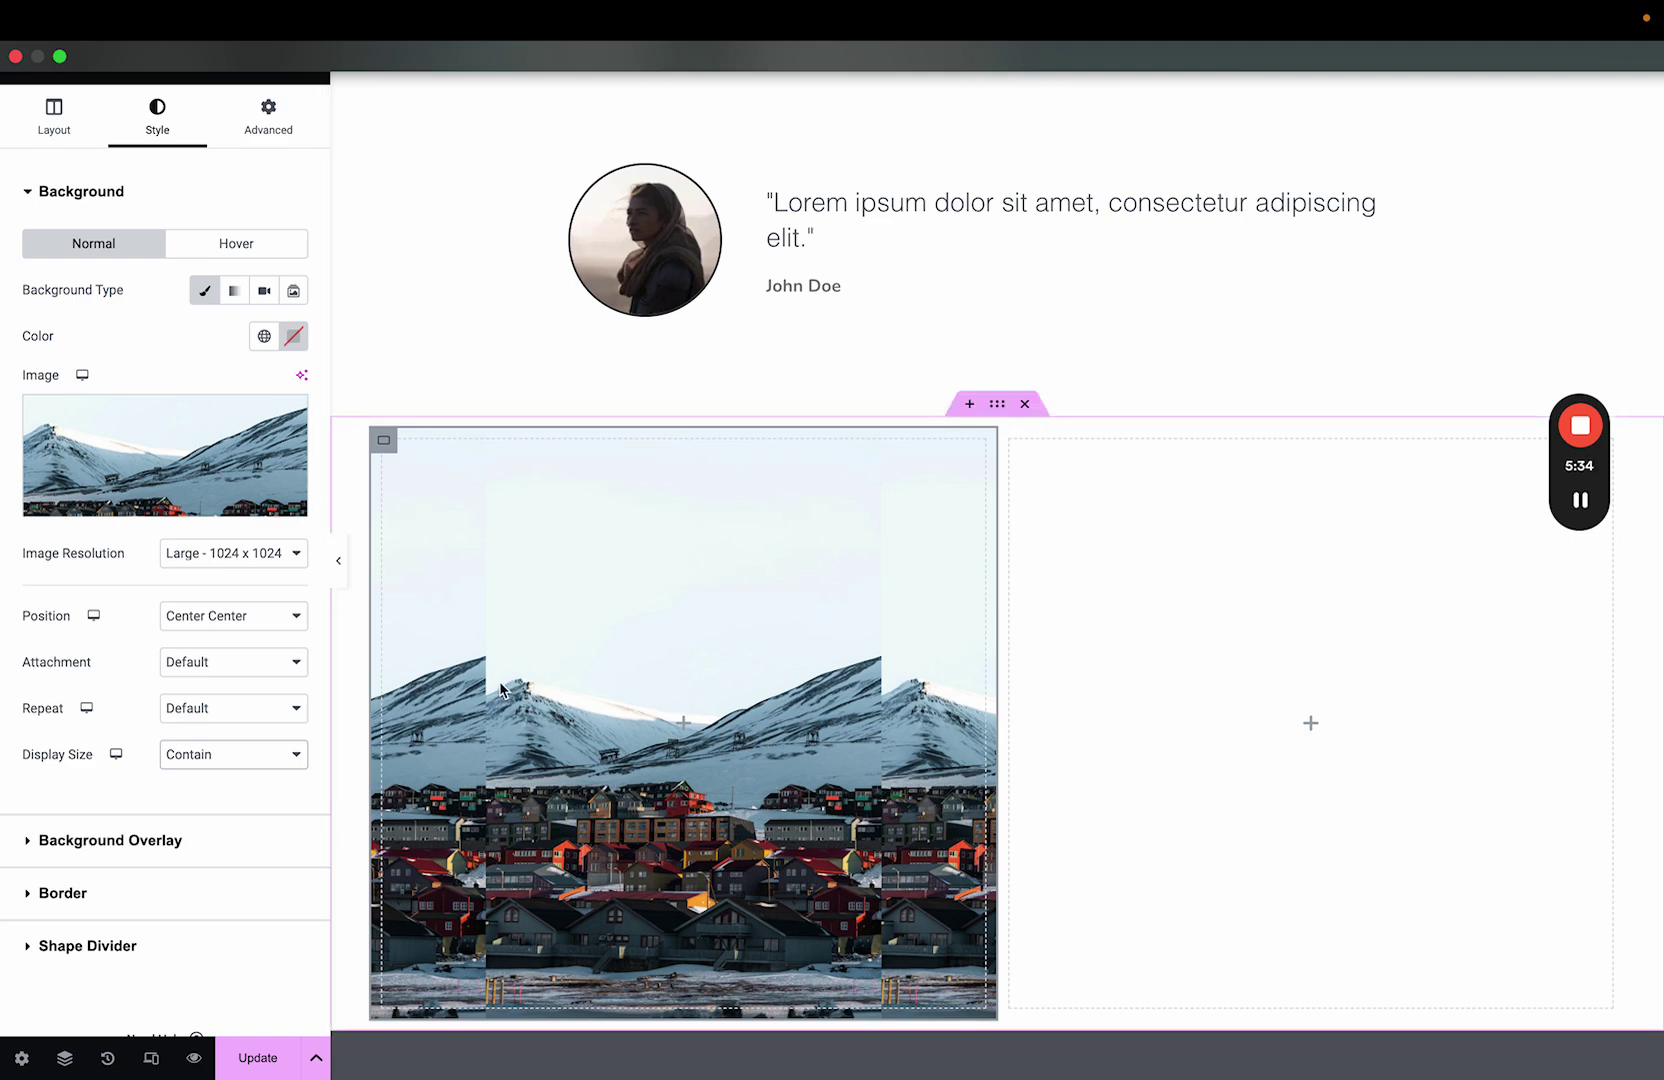
click(248, 708)
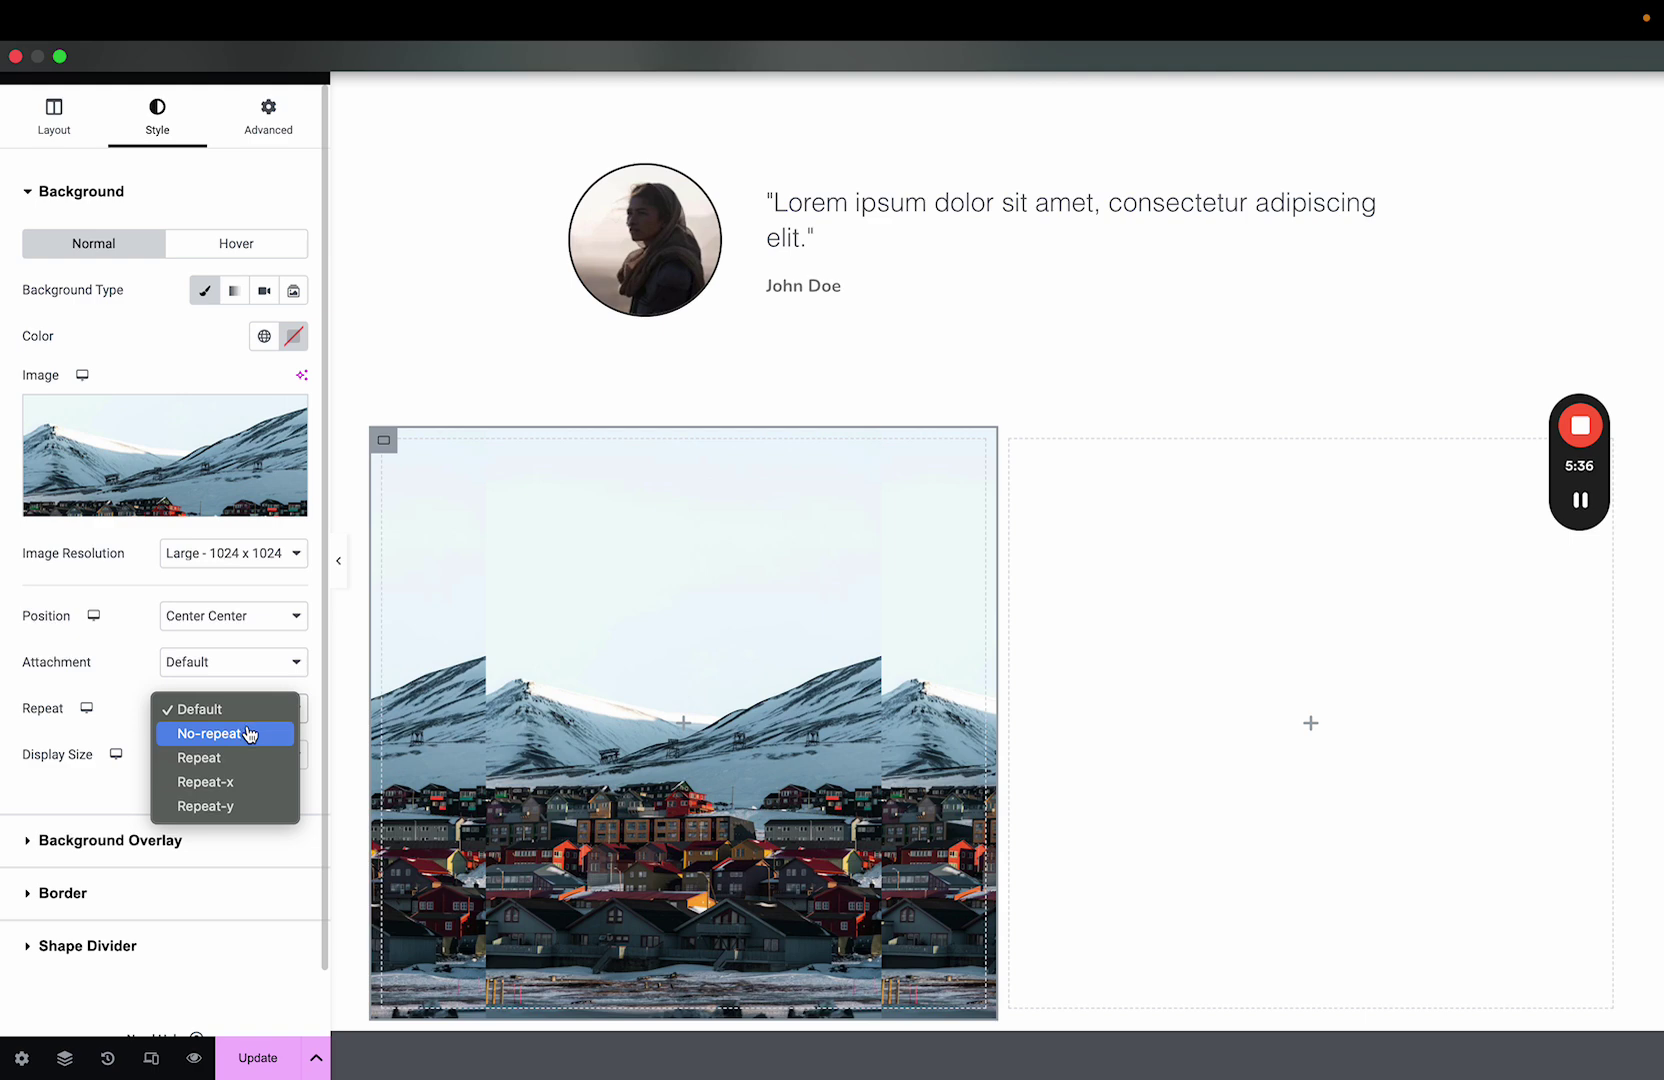
click(249, 734)
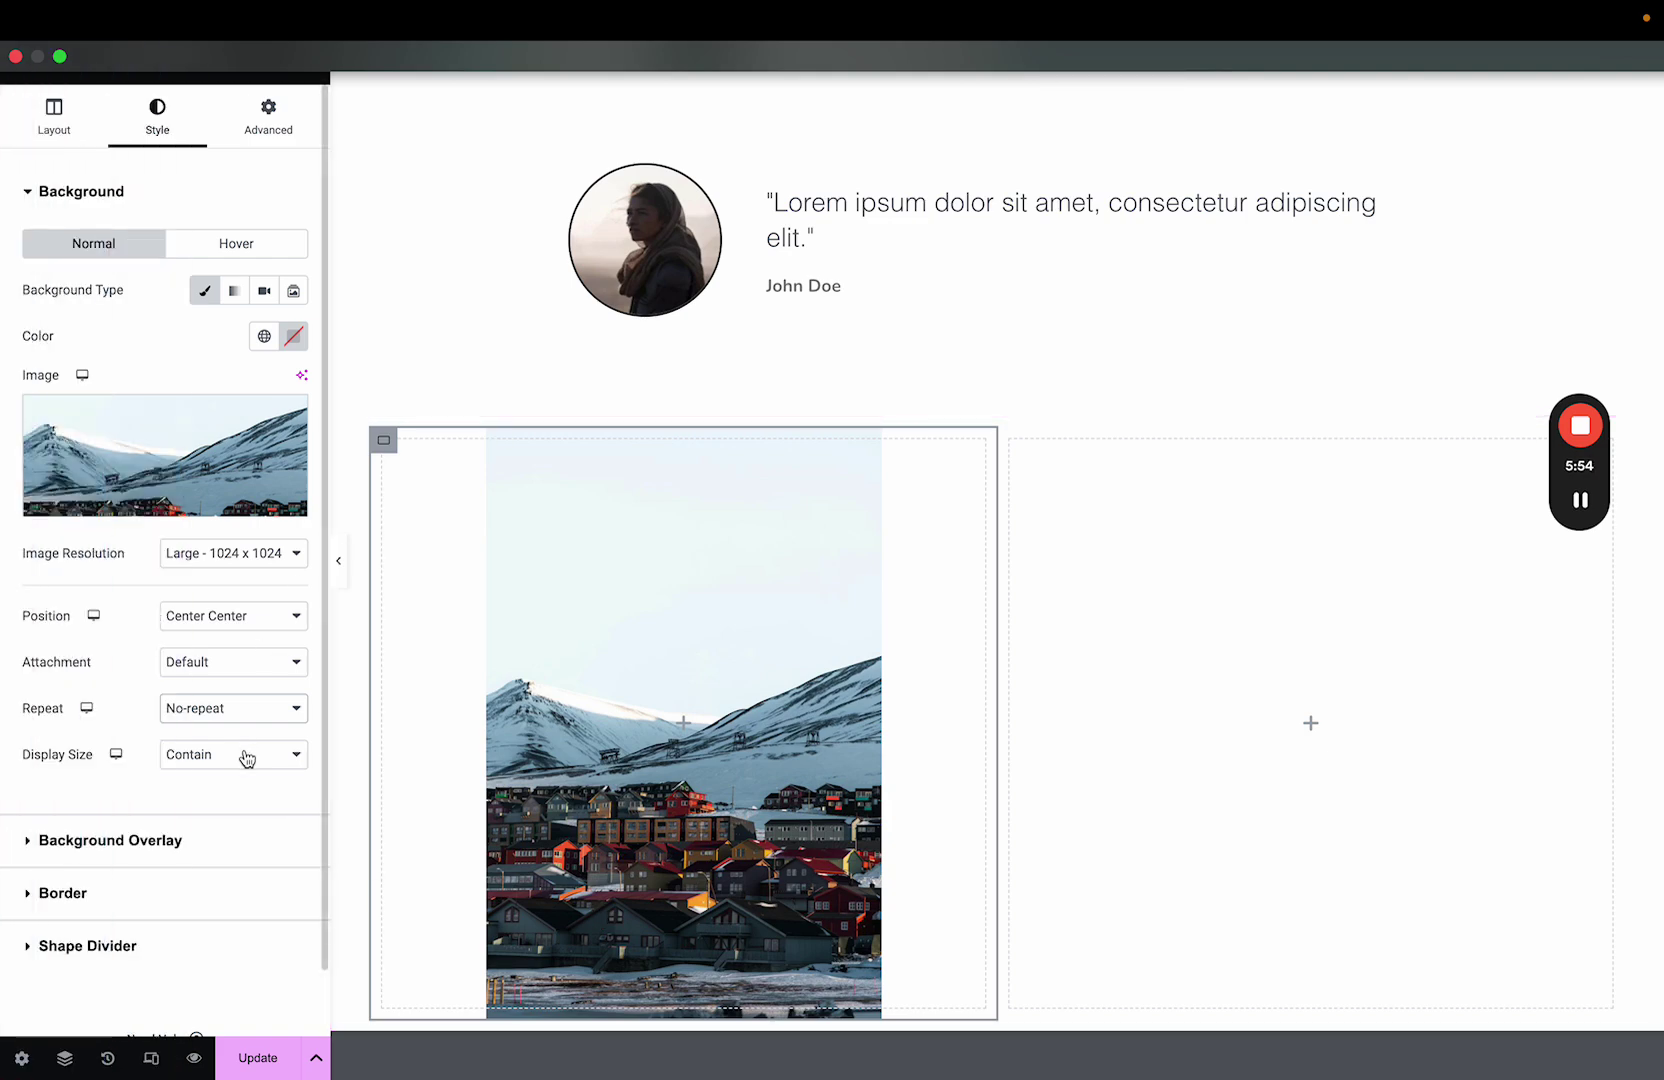
- Set the first column's background image display size to Cover
click(248, 755)
click(255, 729)
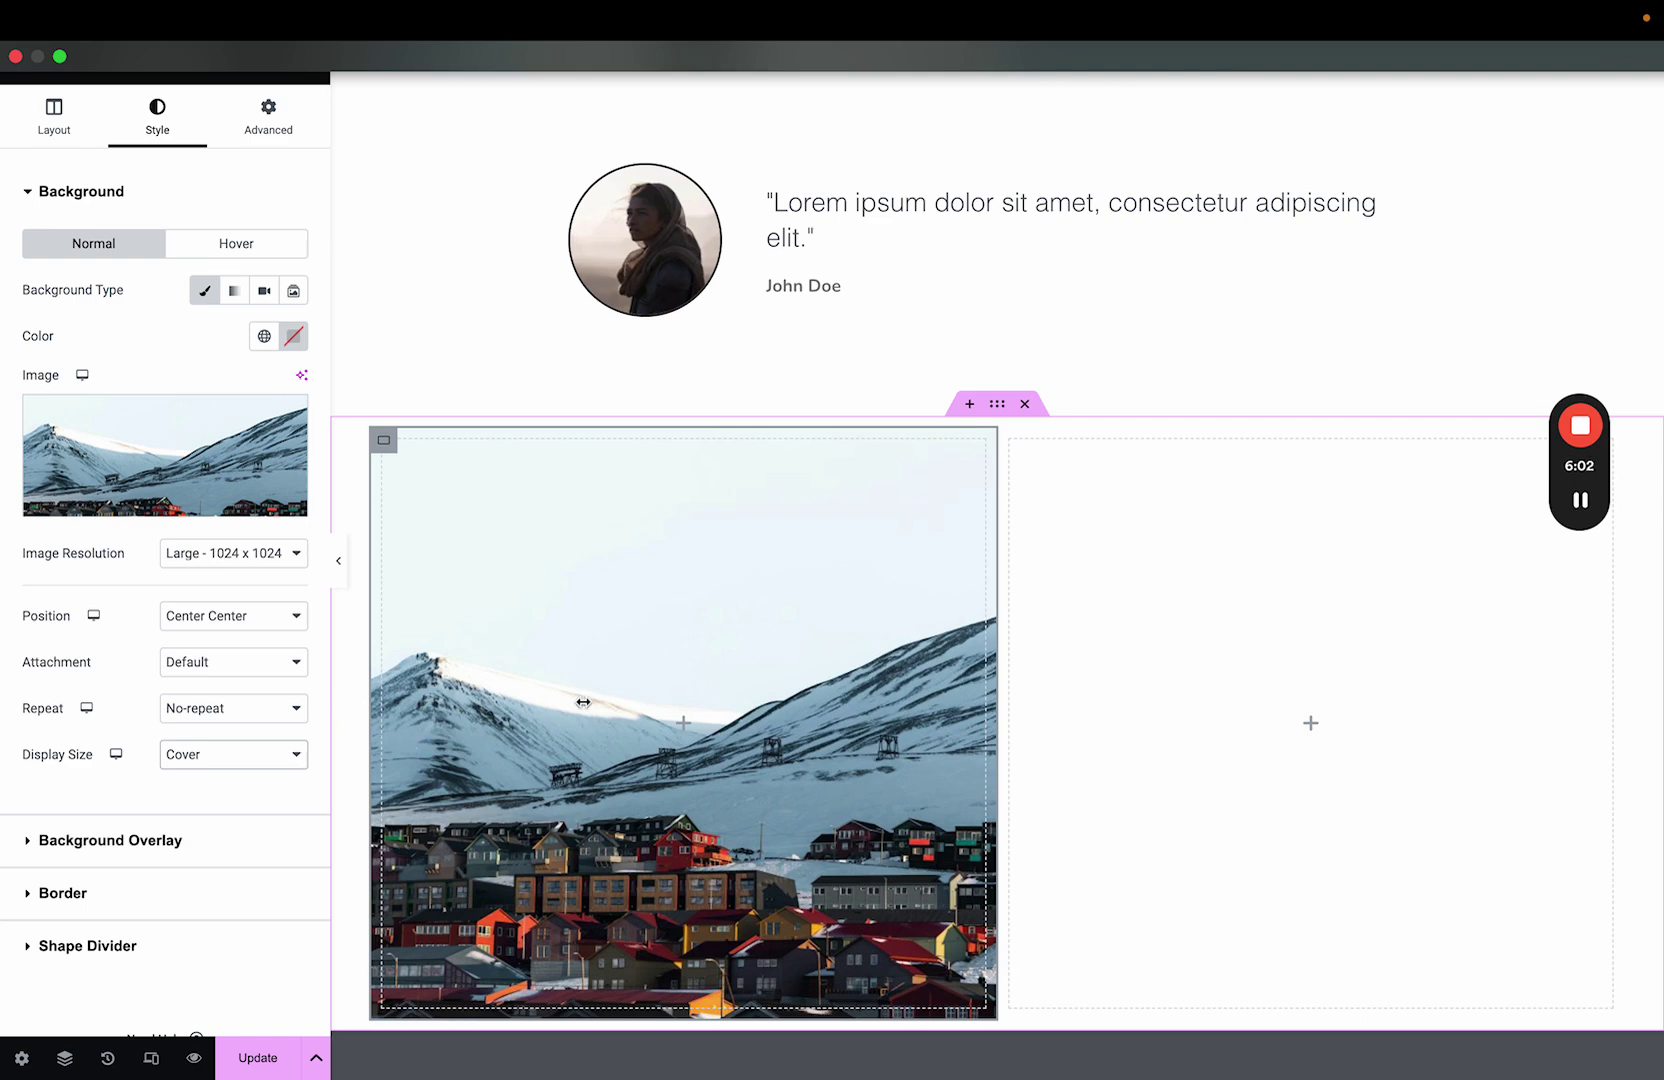
- Try resizing the parent container to about 68.23% with Full Width content width, and undo the change
drag(740, 713, 752, 713)
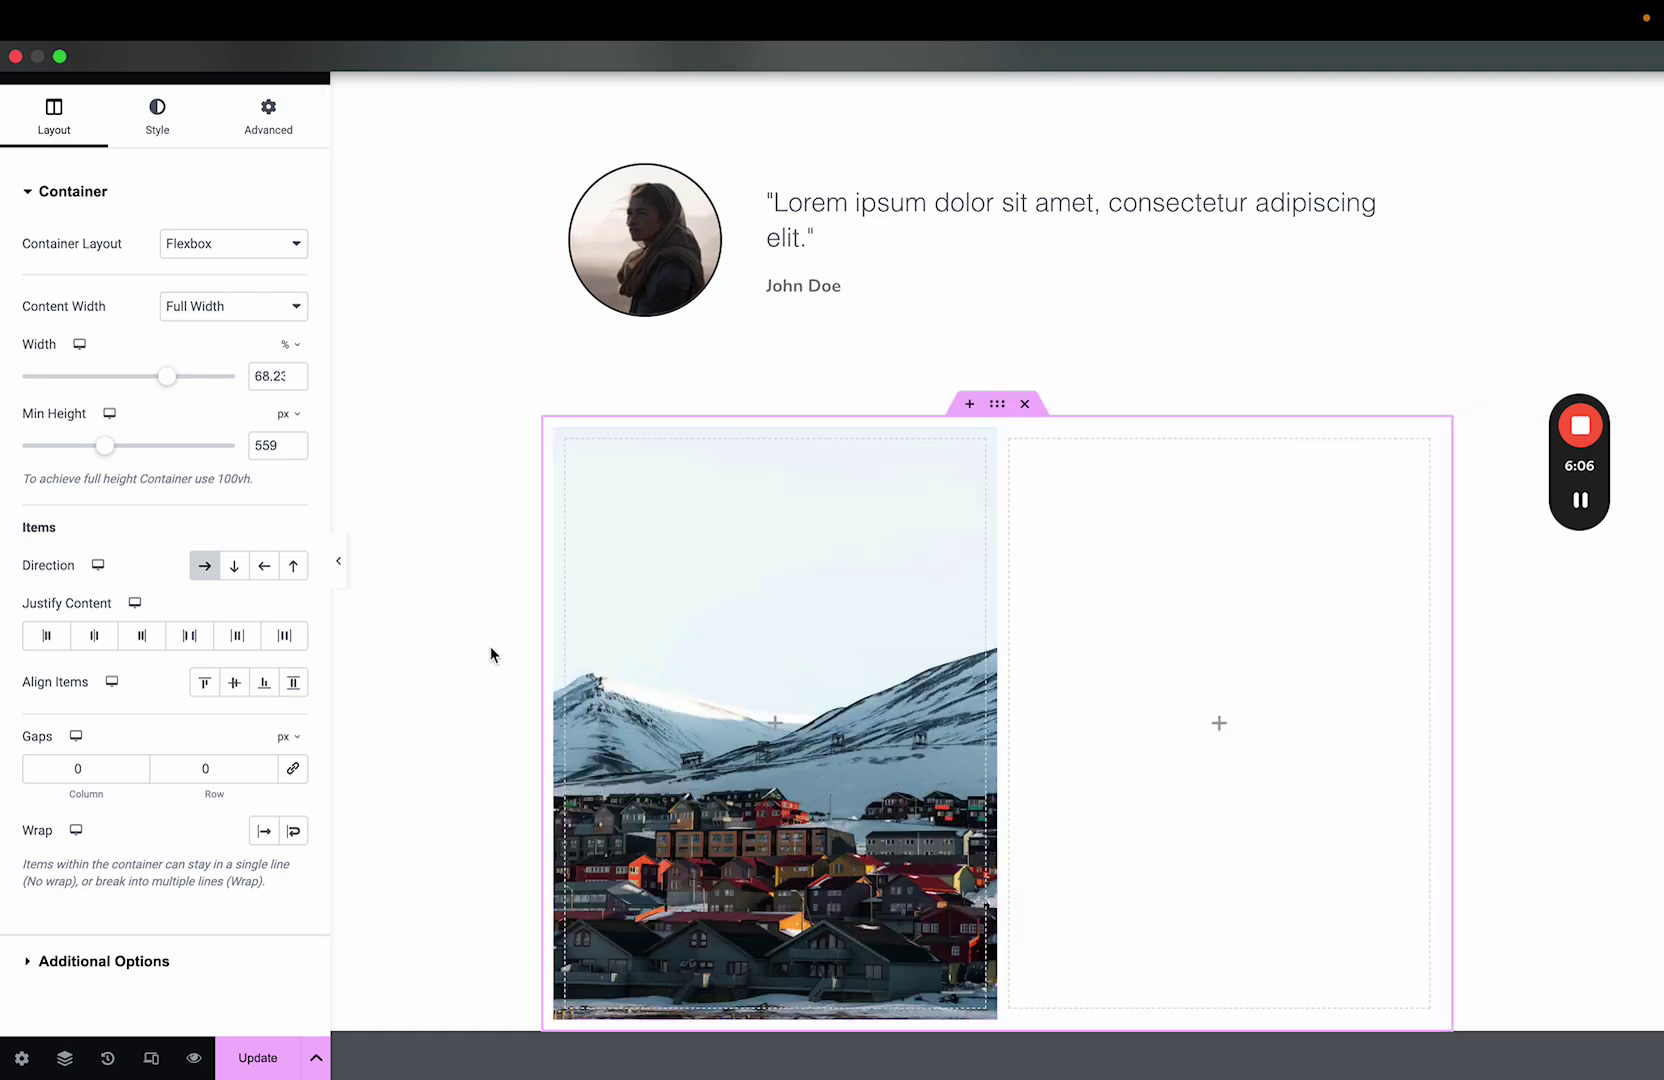
key(super+z)
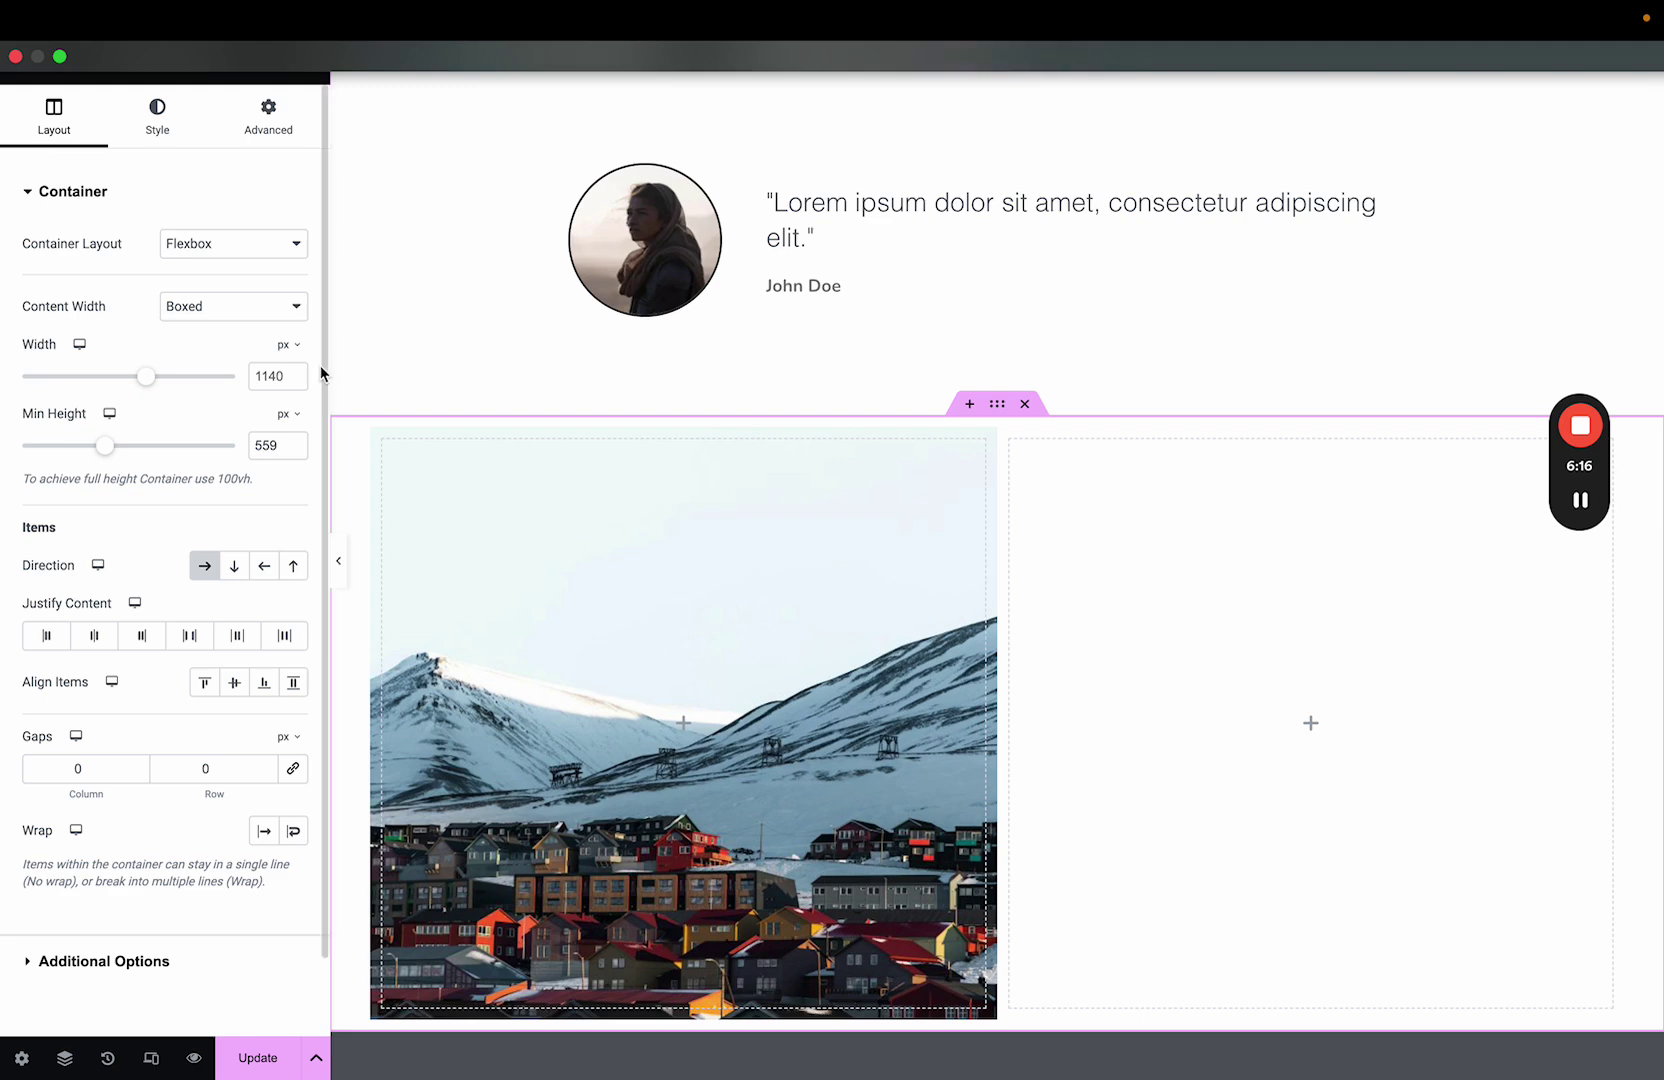
- Select the first column's container and open its background overlay settings
drag(331, 364, 326, 439)
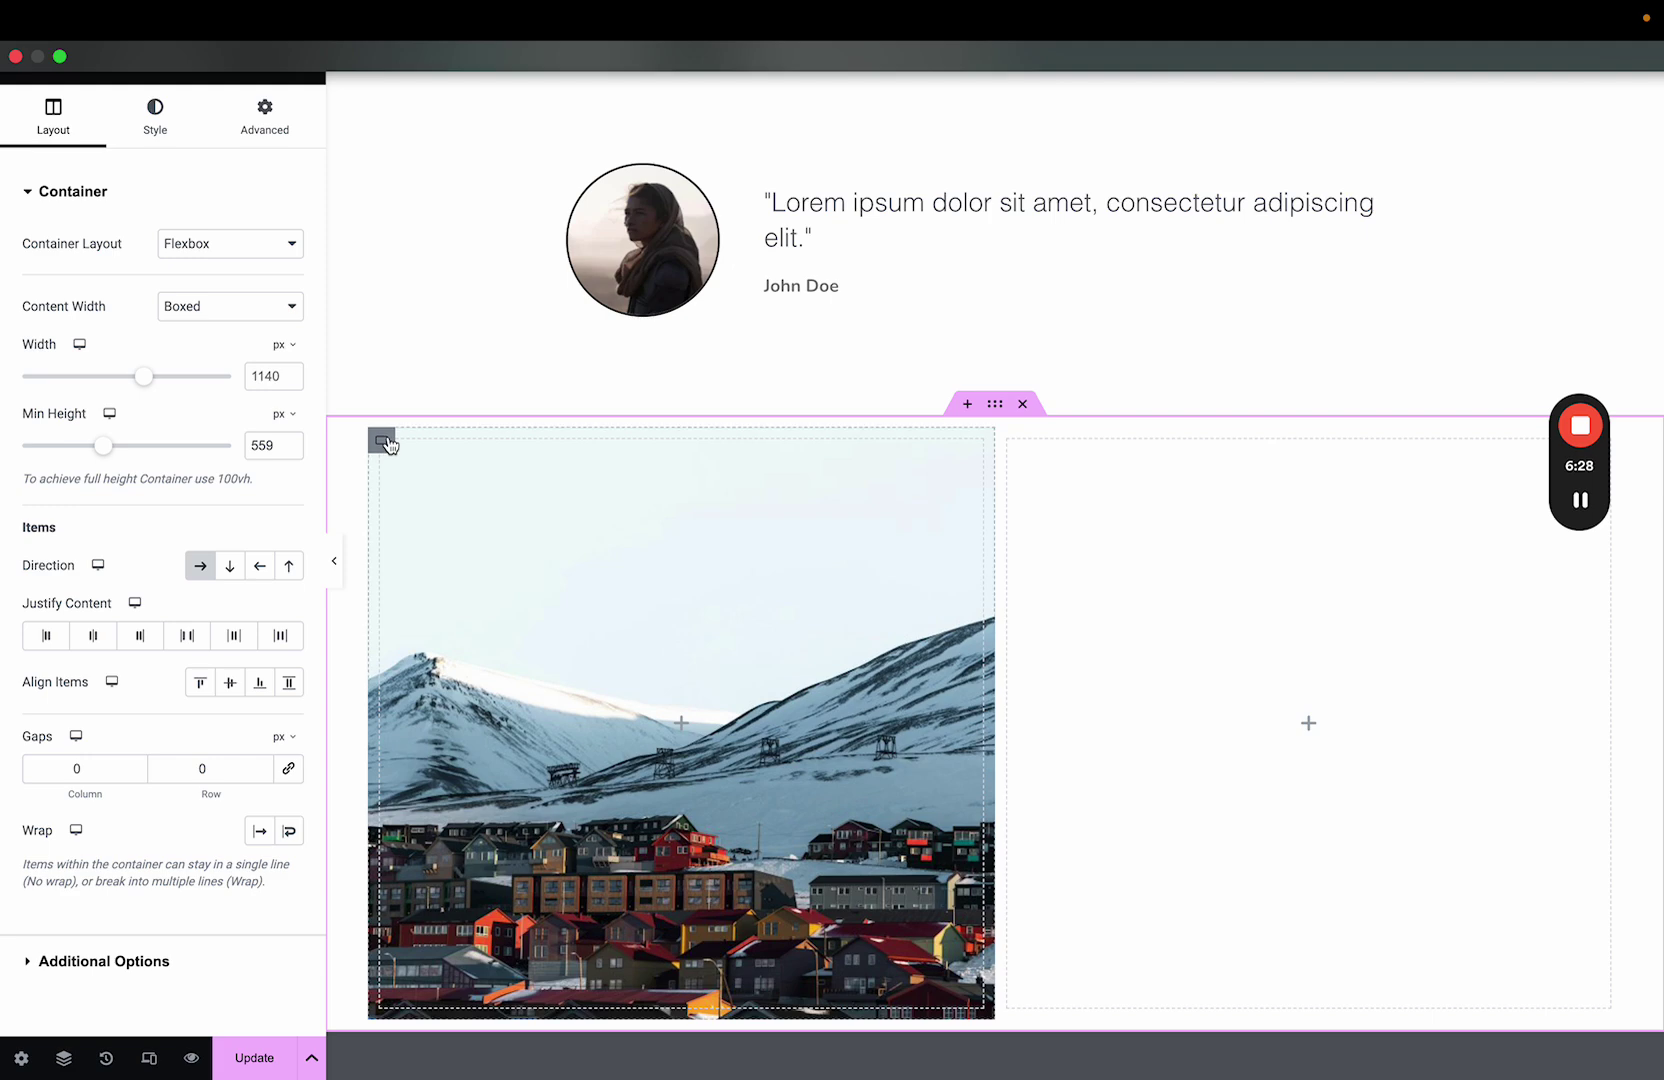
scroll(709, 710, down, 1)
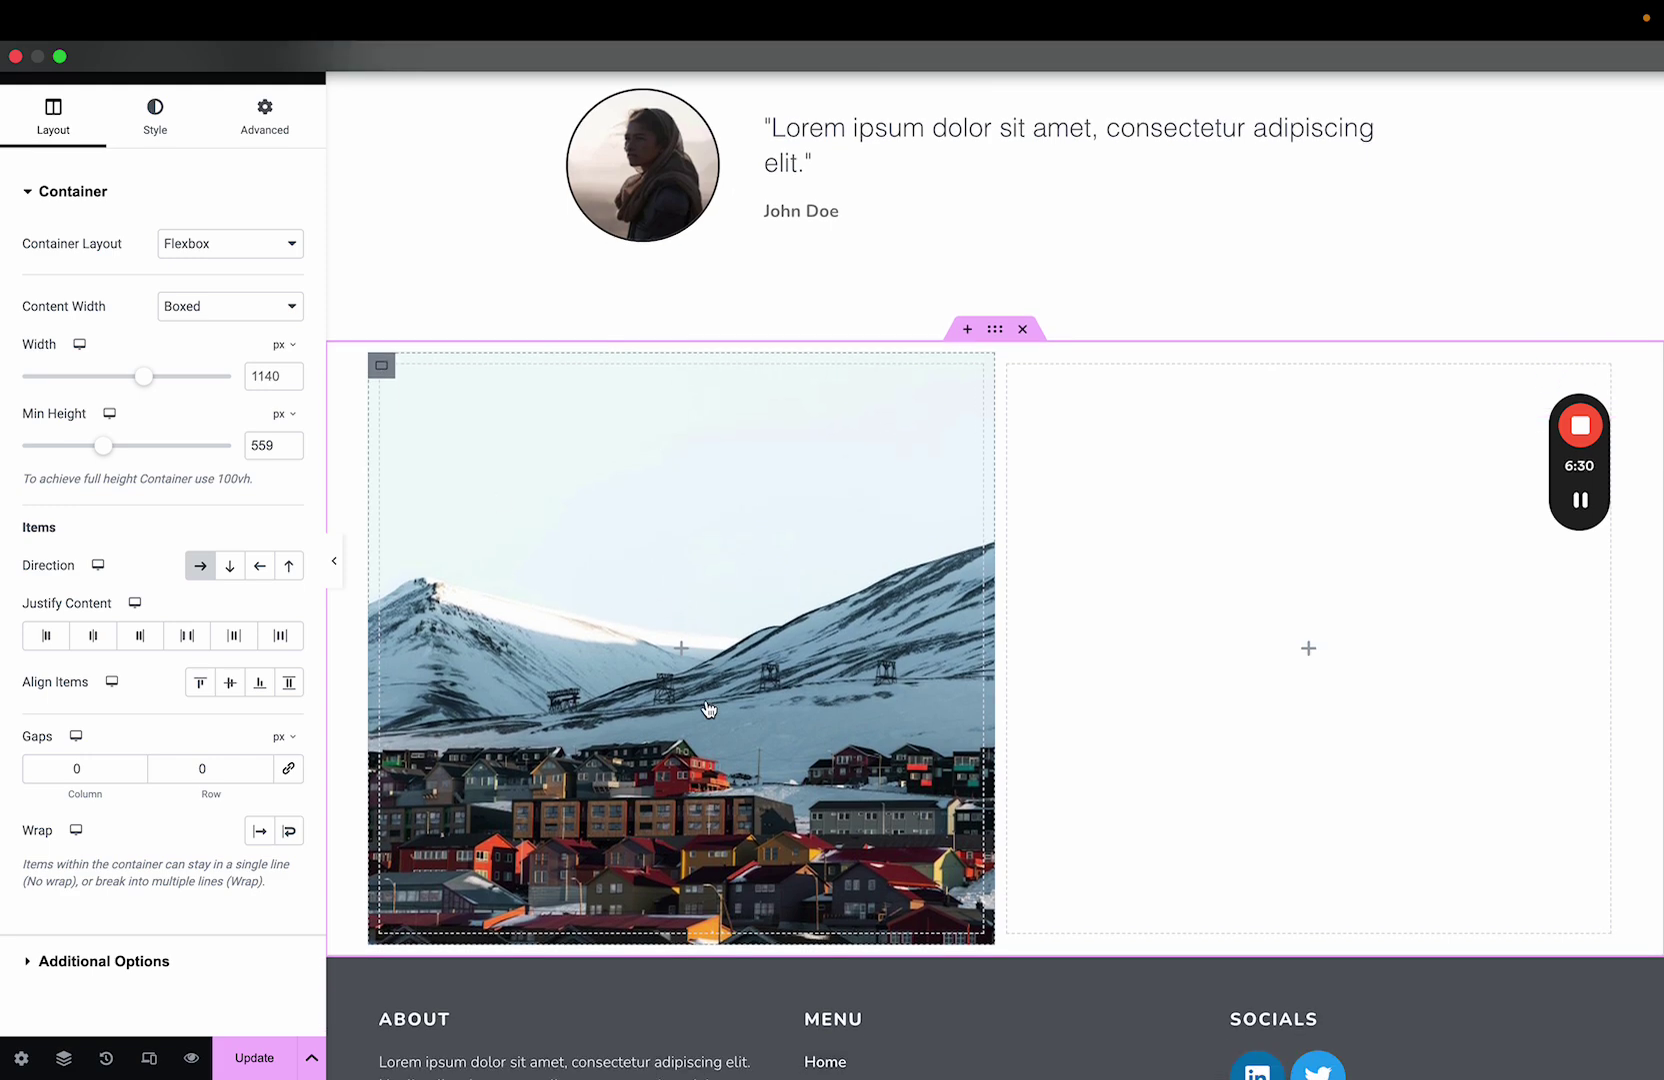
click(437, 421)
scroll(160, 714, down, 1)
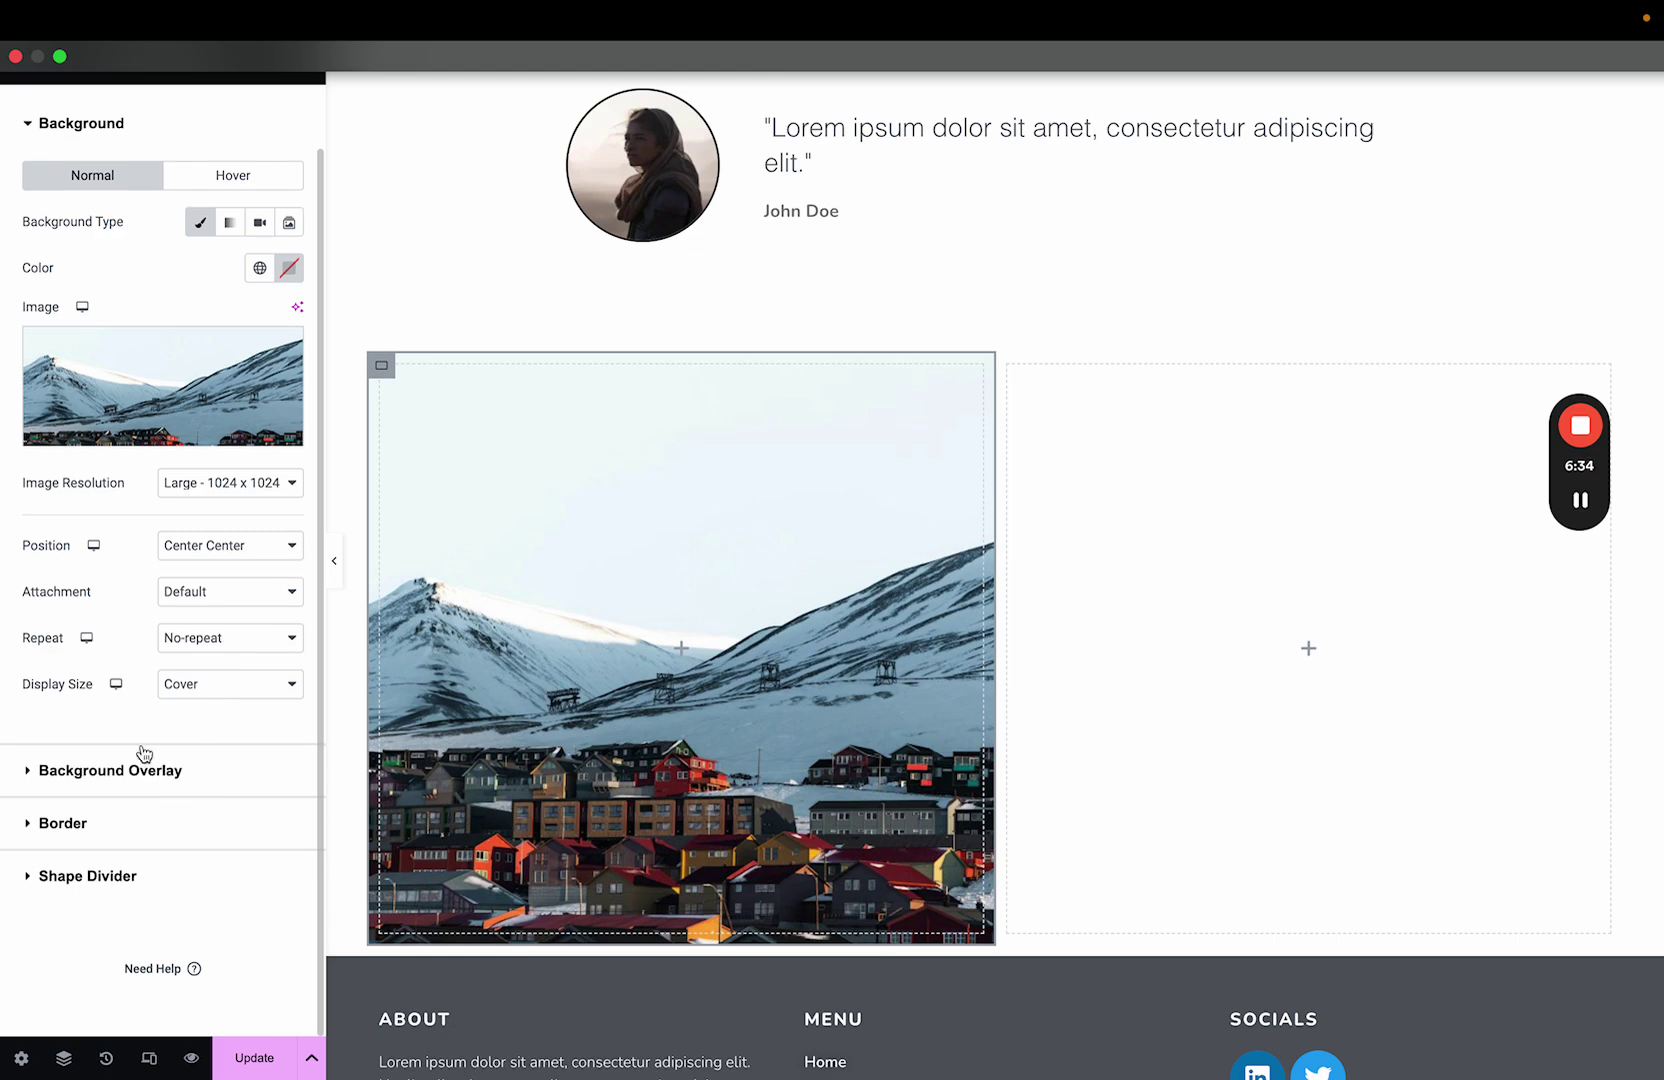
click(170, 778)
- Add a classic background overlay with the color #AF6B6B to the first column
scroll(645, 607, up, 20)
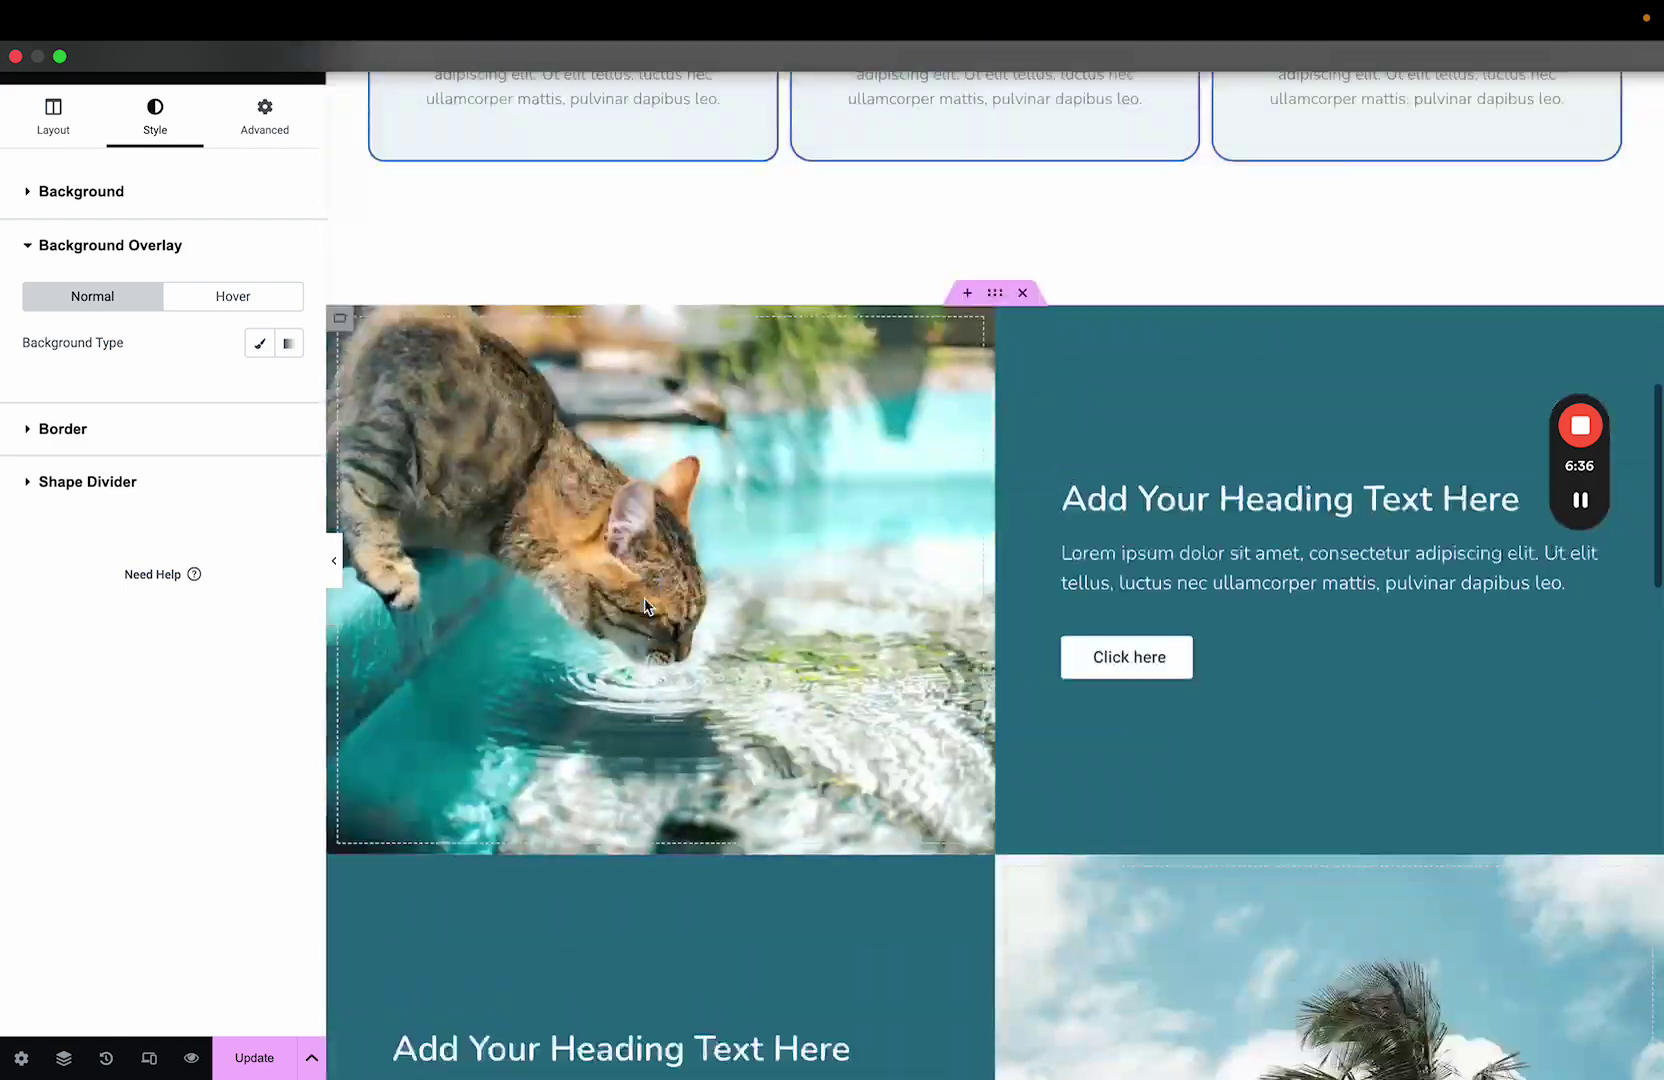
scroll(645, 607, down, 4)
scroll(645, 607, up, 18)
scroll(645, 607, down, 20)
scroll(645, 607, down, 10)
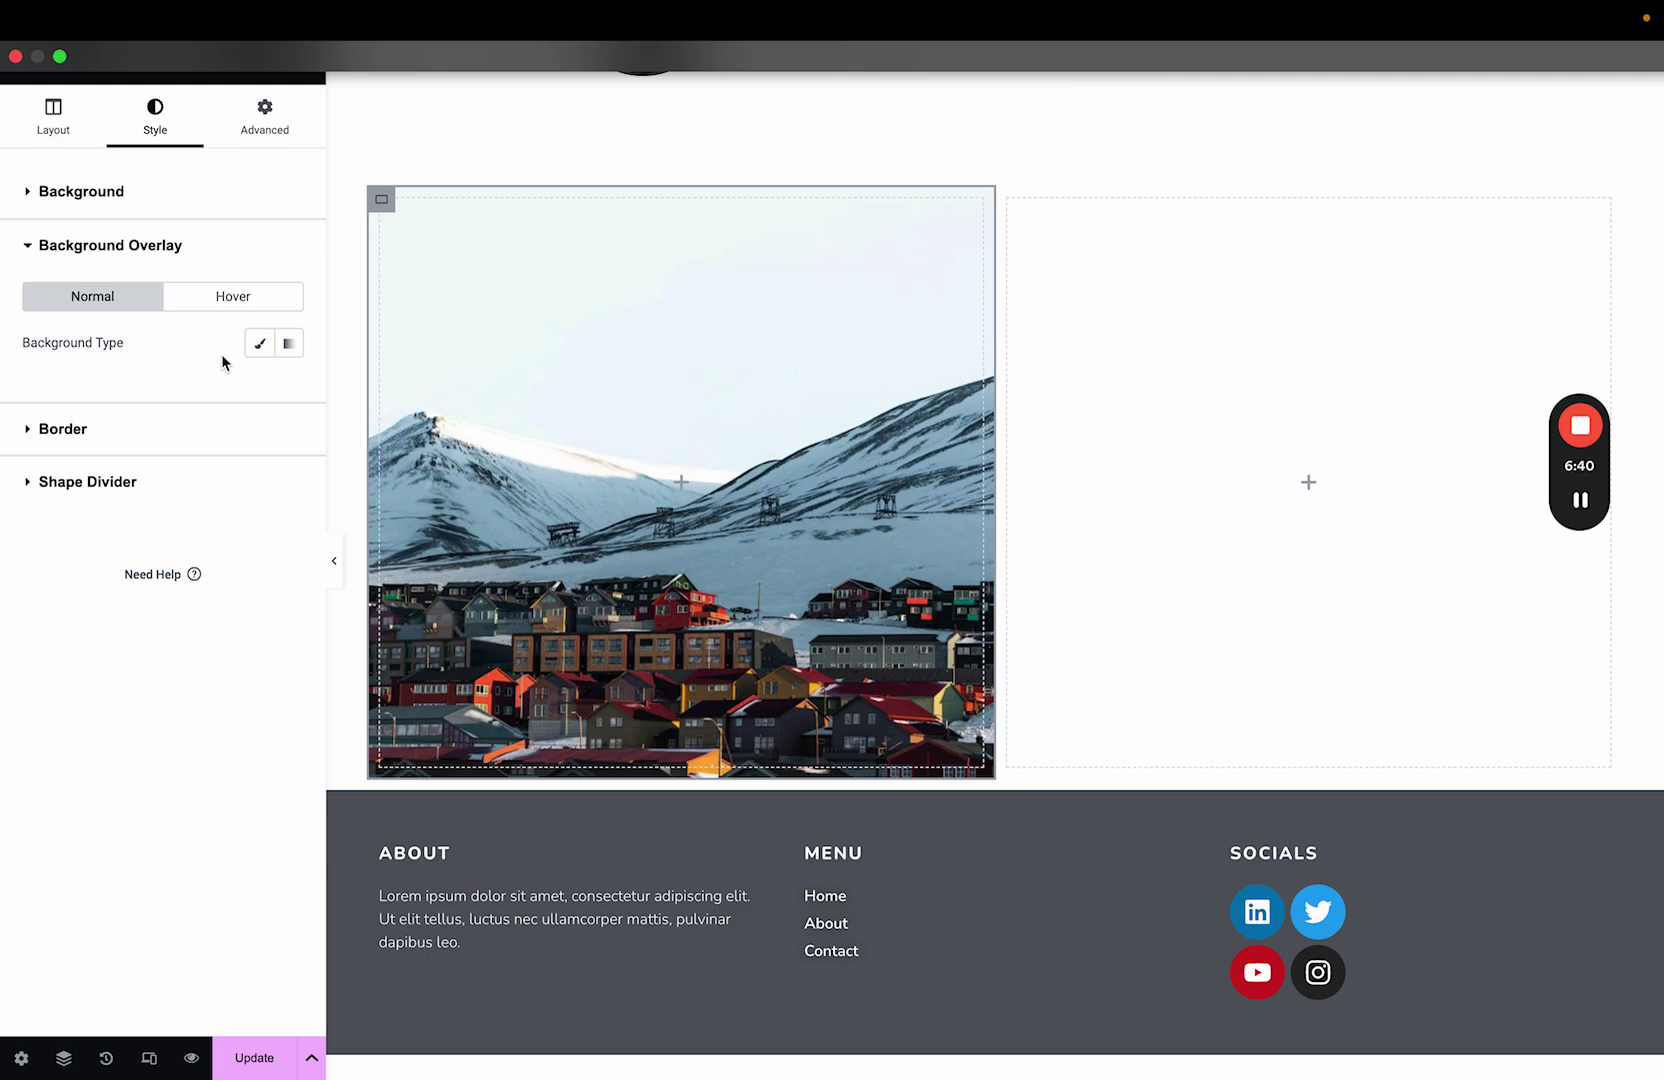
click(260, 350)
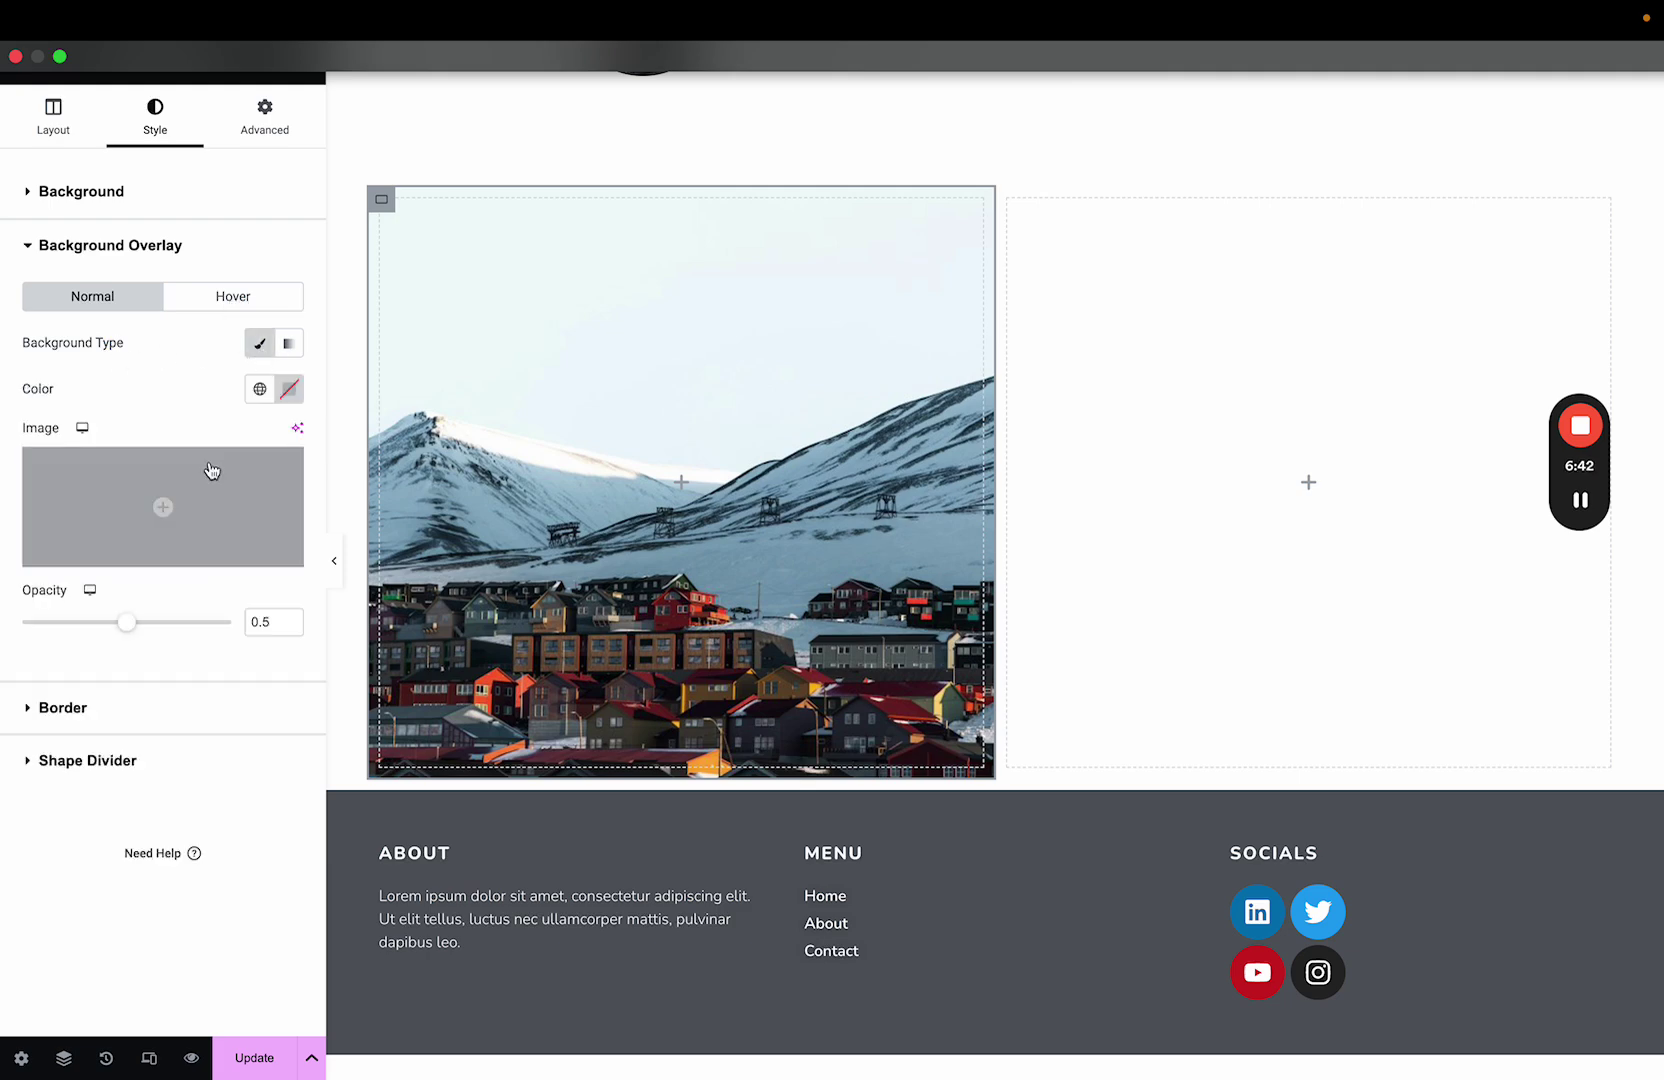
click(290, 392)
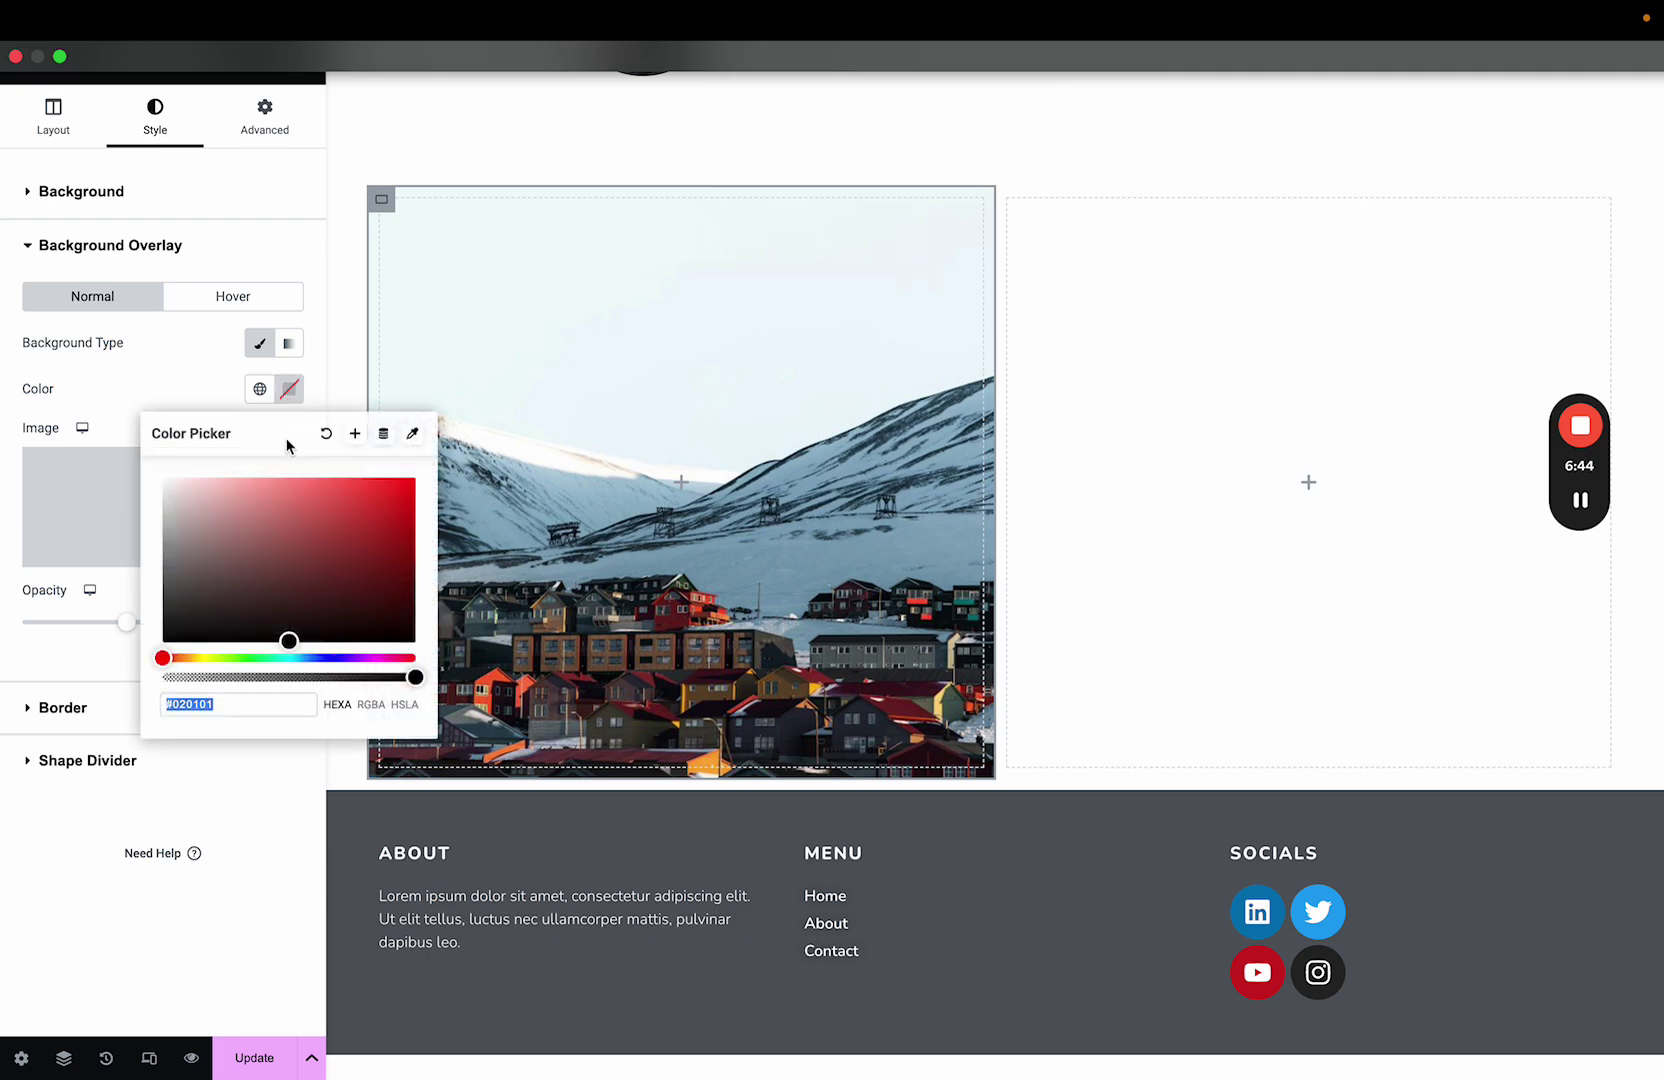
drag(276, 512, 260, 529)
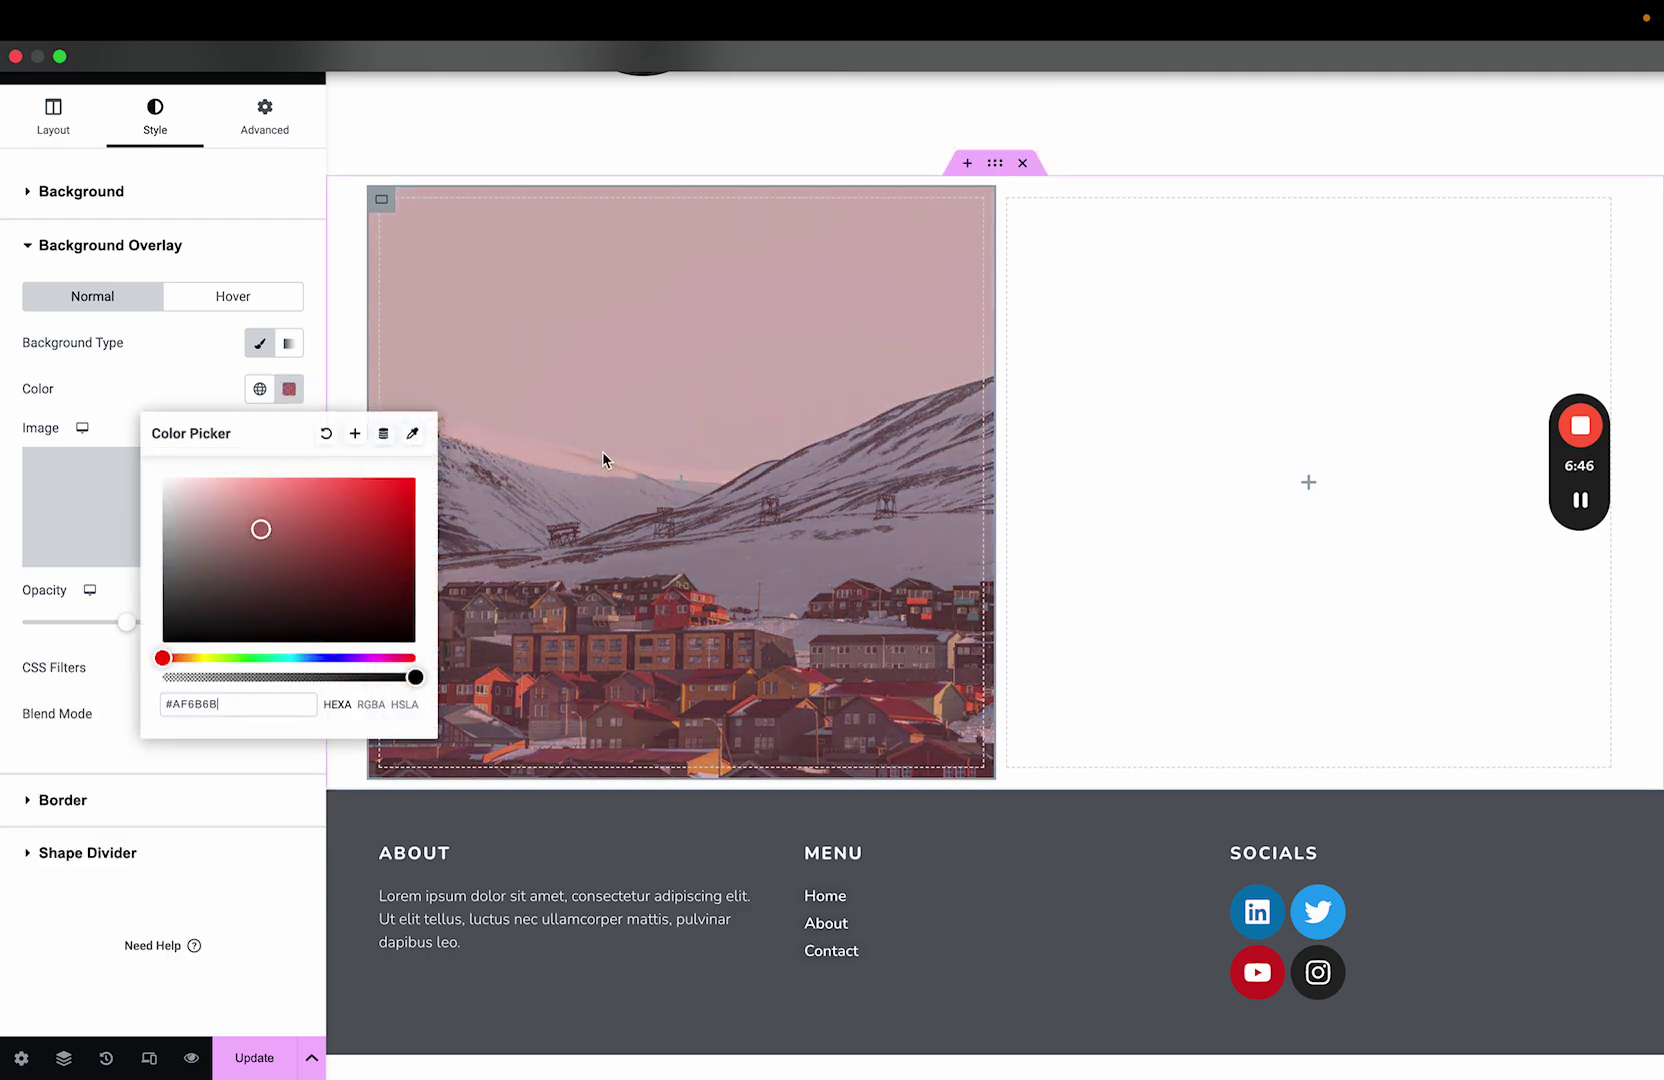
click(1099, 562)
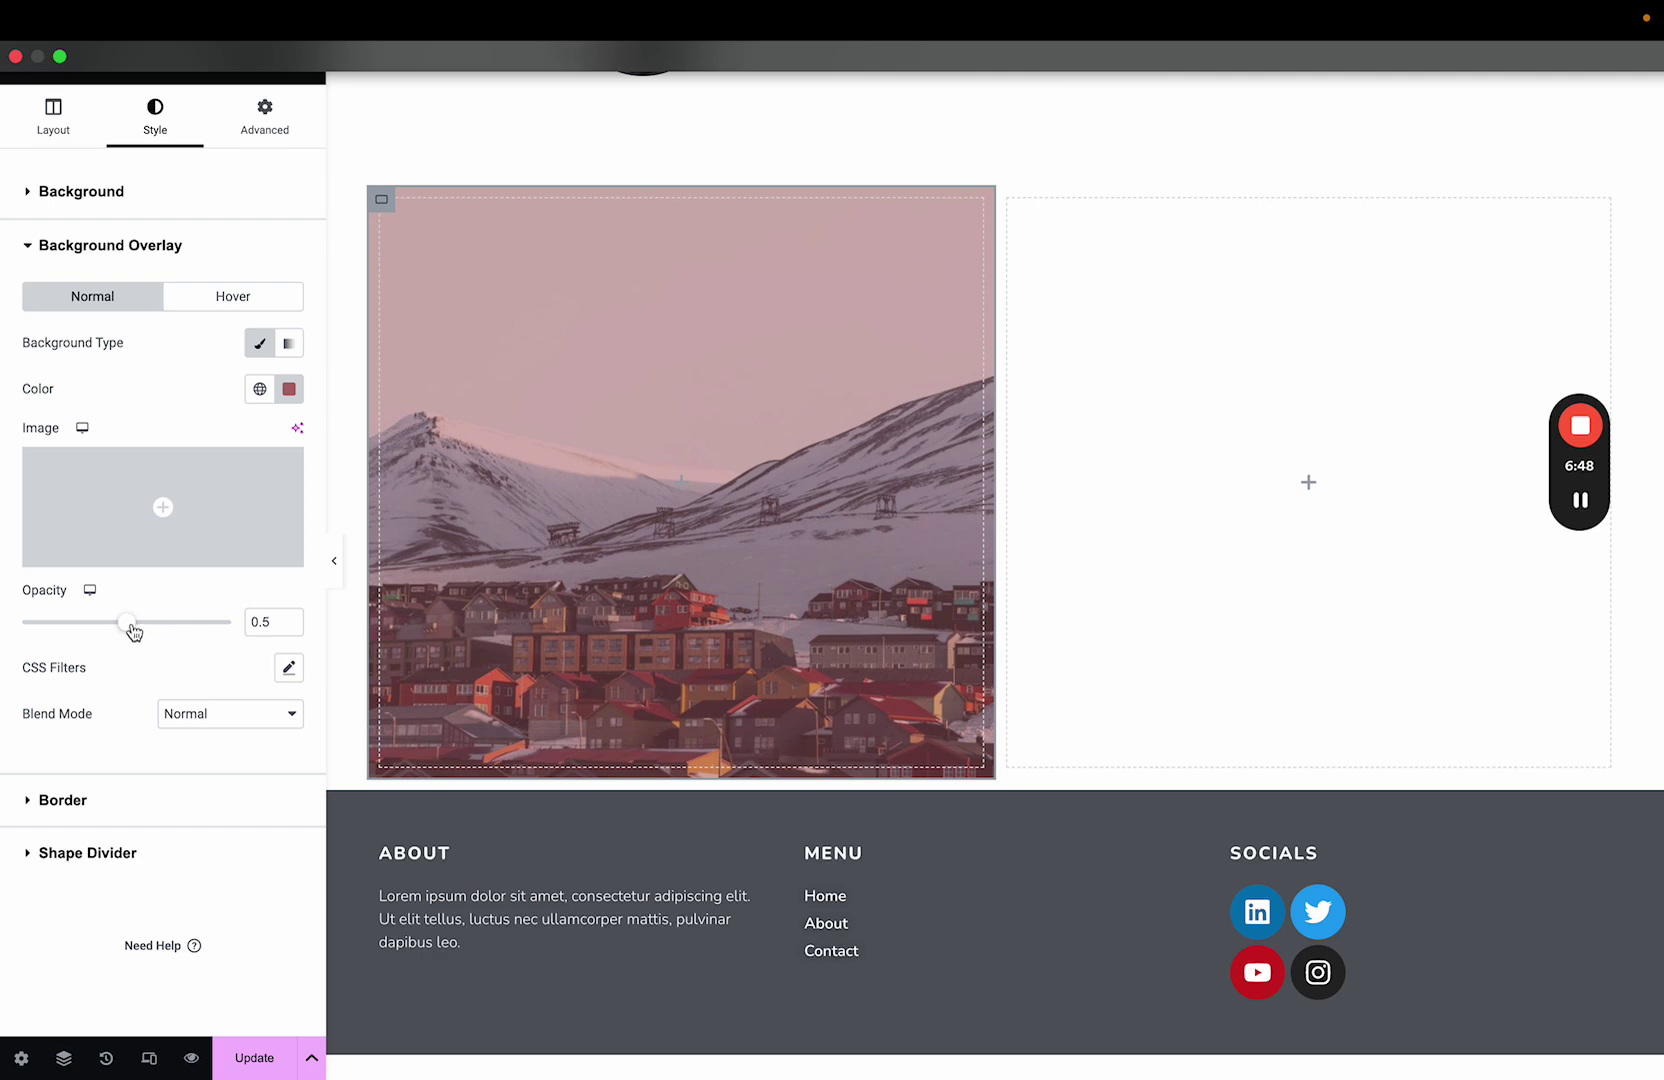
- Set the overlay's opacity to 0.63 and try raising its CSS filter saturation to 117
mouse_move(134, 624)
mouse_down()
mouse_move(163, 624)
mouse_move(55, 622)
mouse_move(154, 624)
mouse_up()
click(288, 667)
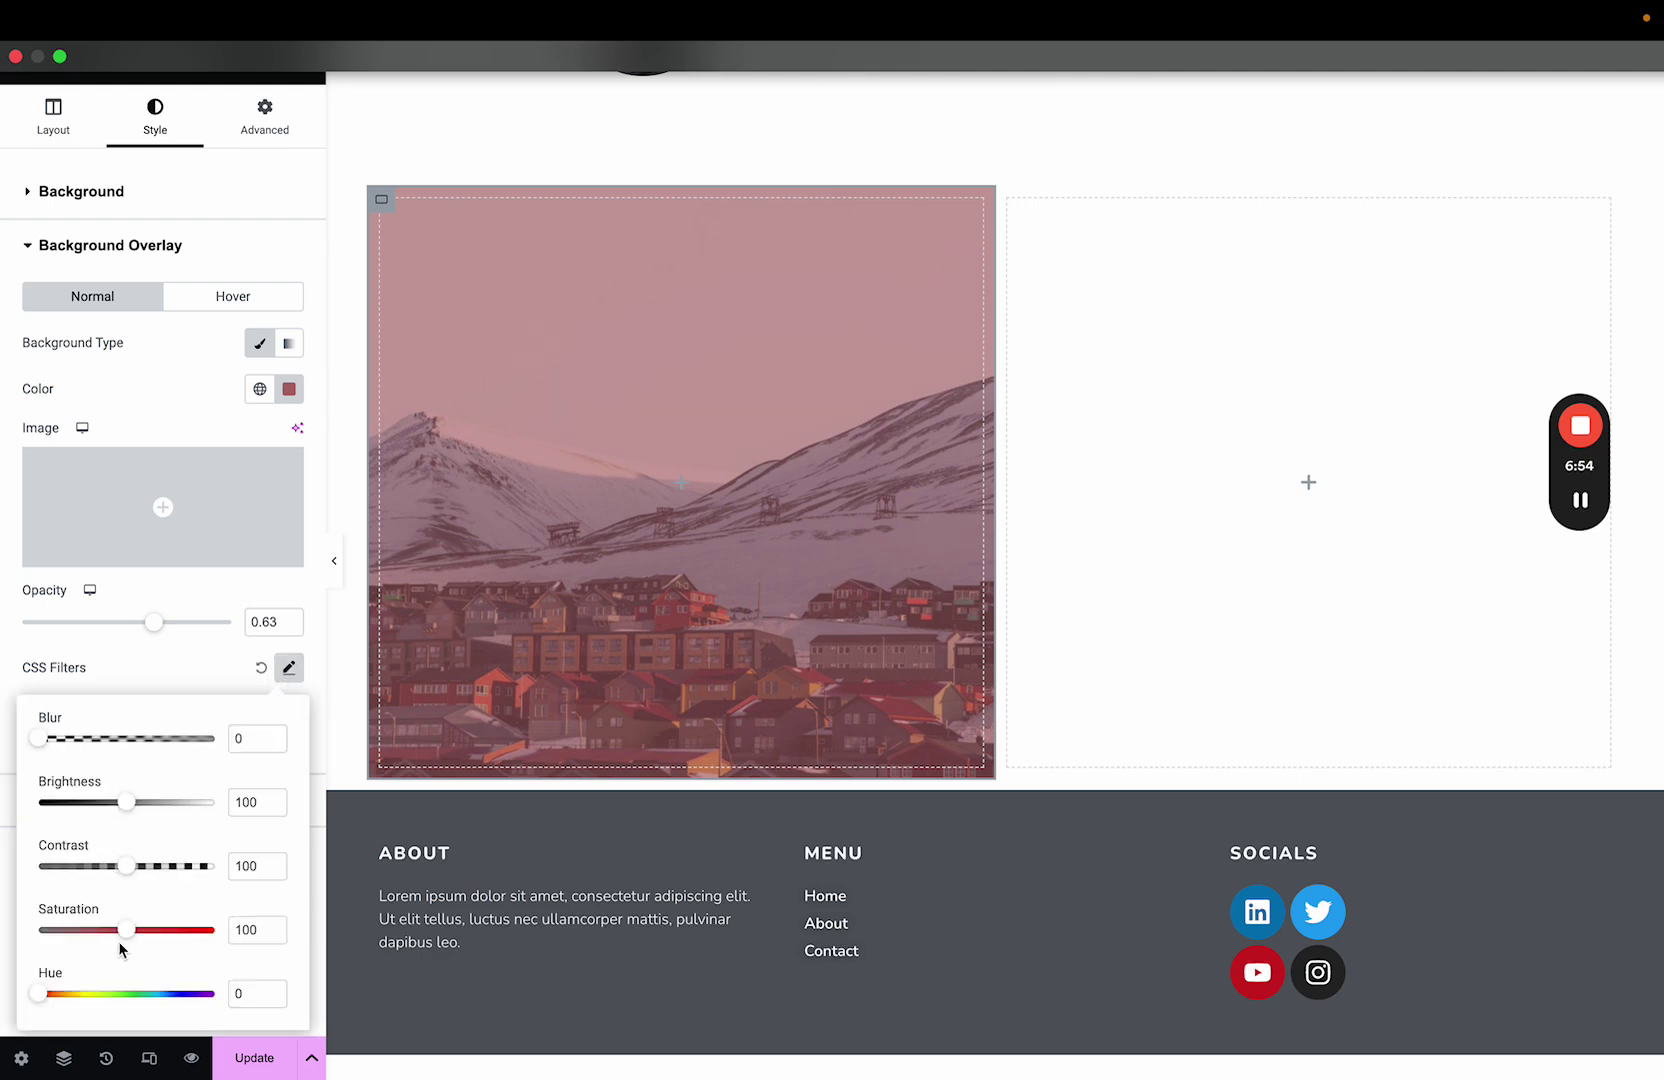
mouse_move(126, 930)
mouse_down()
mouse_move(4, 934)
mouse_move(214, 930)
mouse_move(73, 930)
mouse_move(142, 930)
mouse_up()
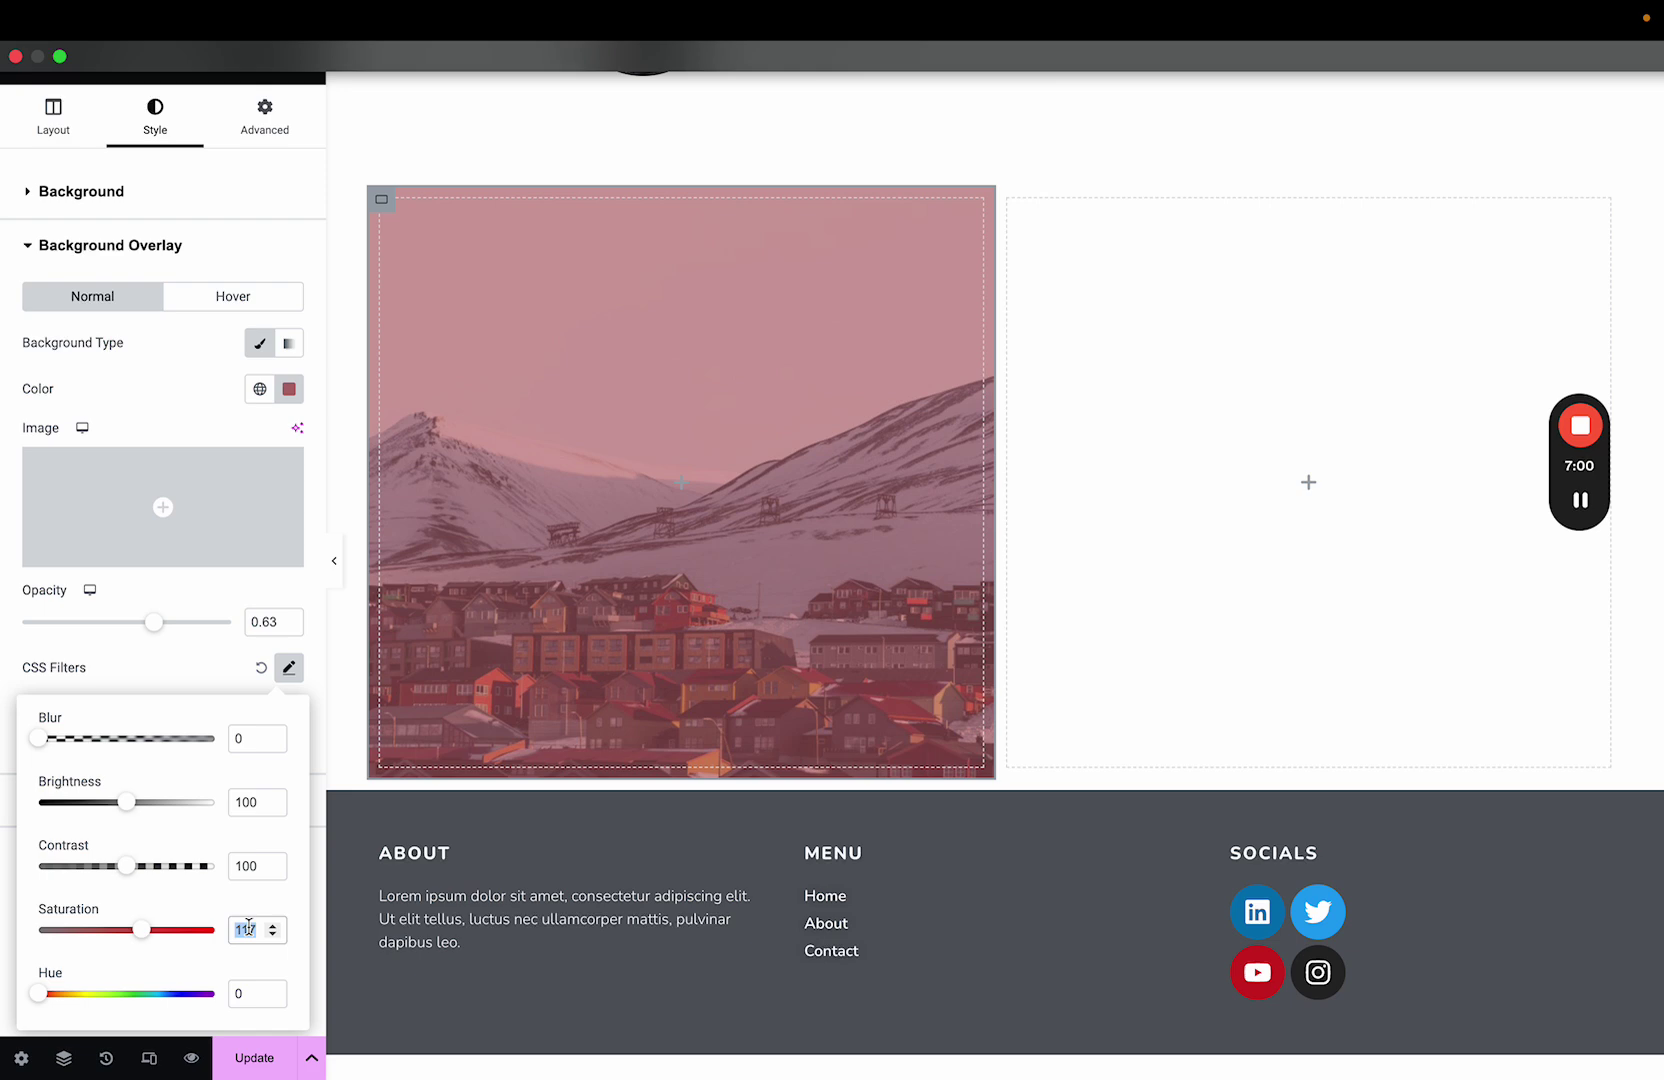
click(289, 667)
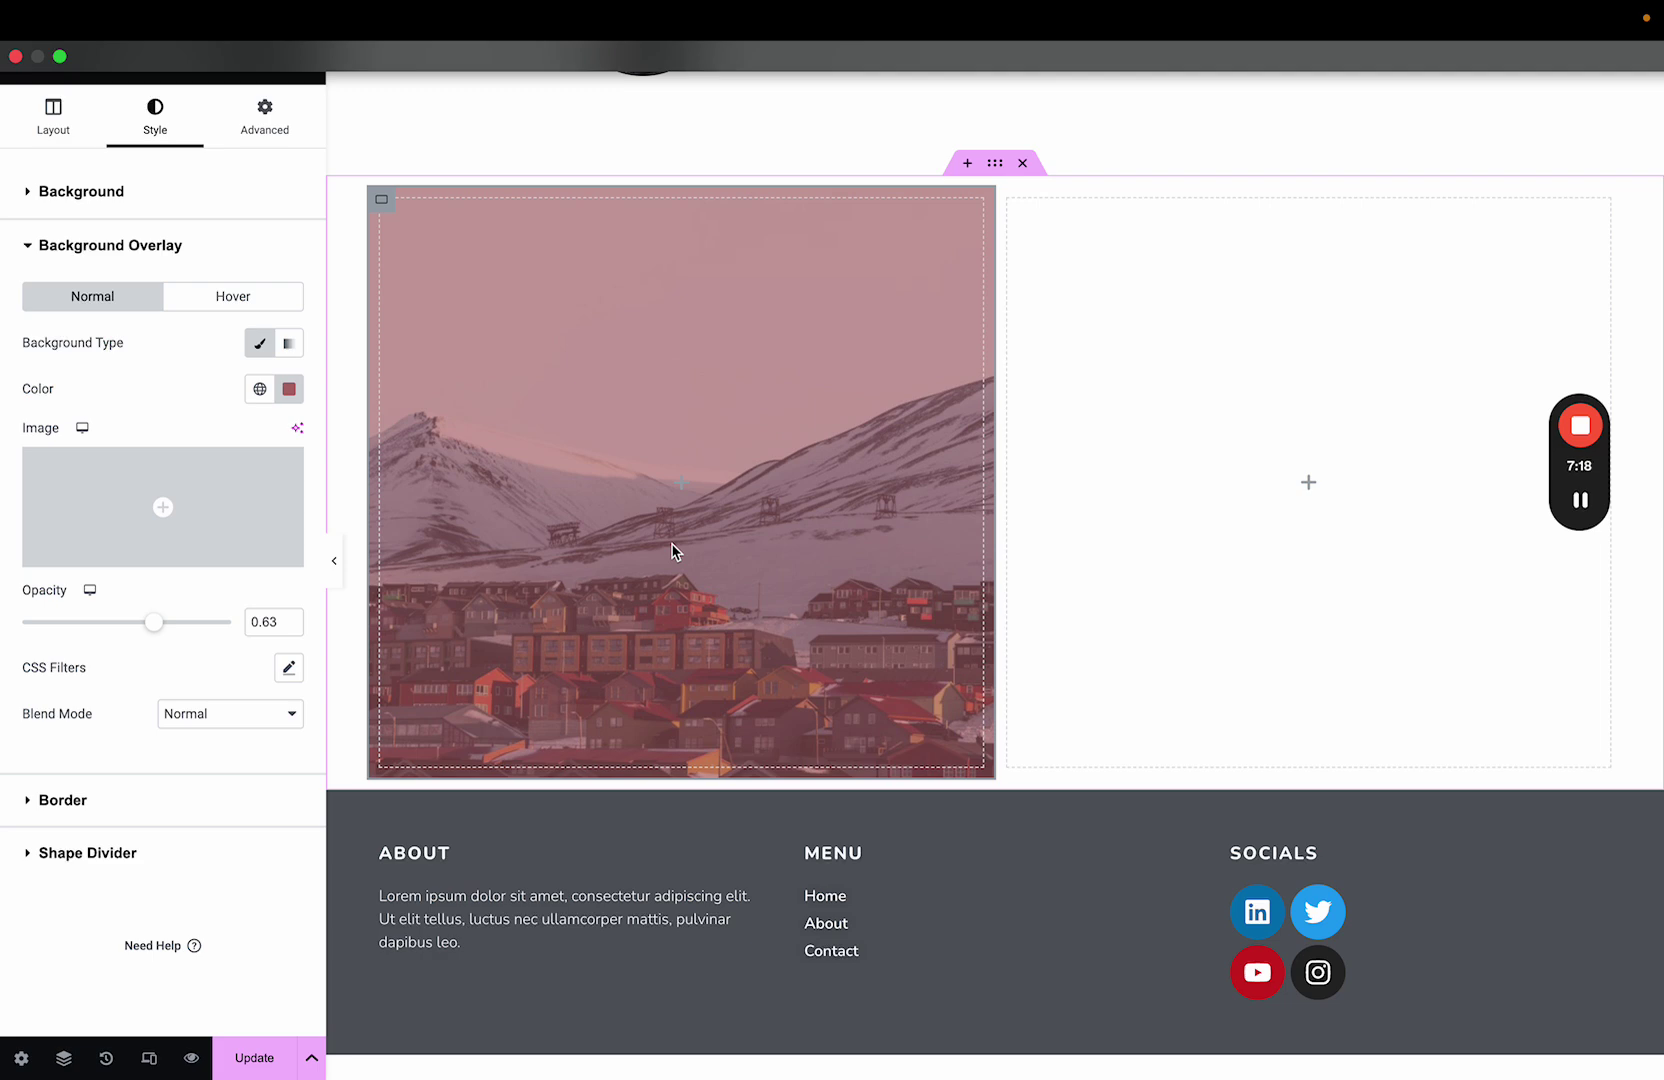
- Switch the overlay to a gradient and make its first color fully transparent white, #FFFFFF00
click(288, 344)
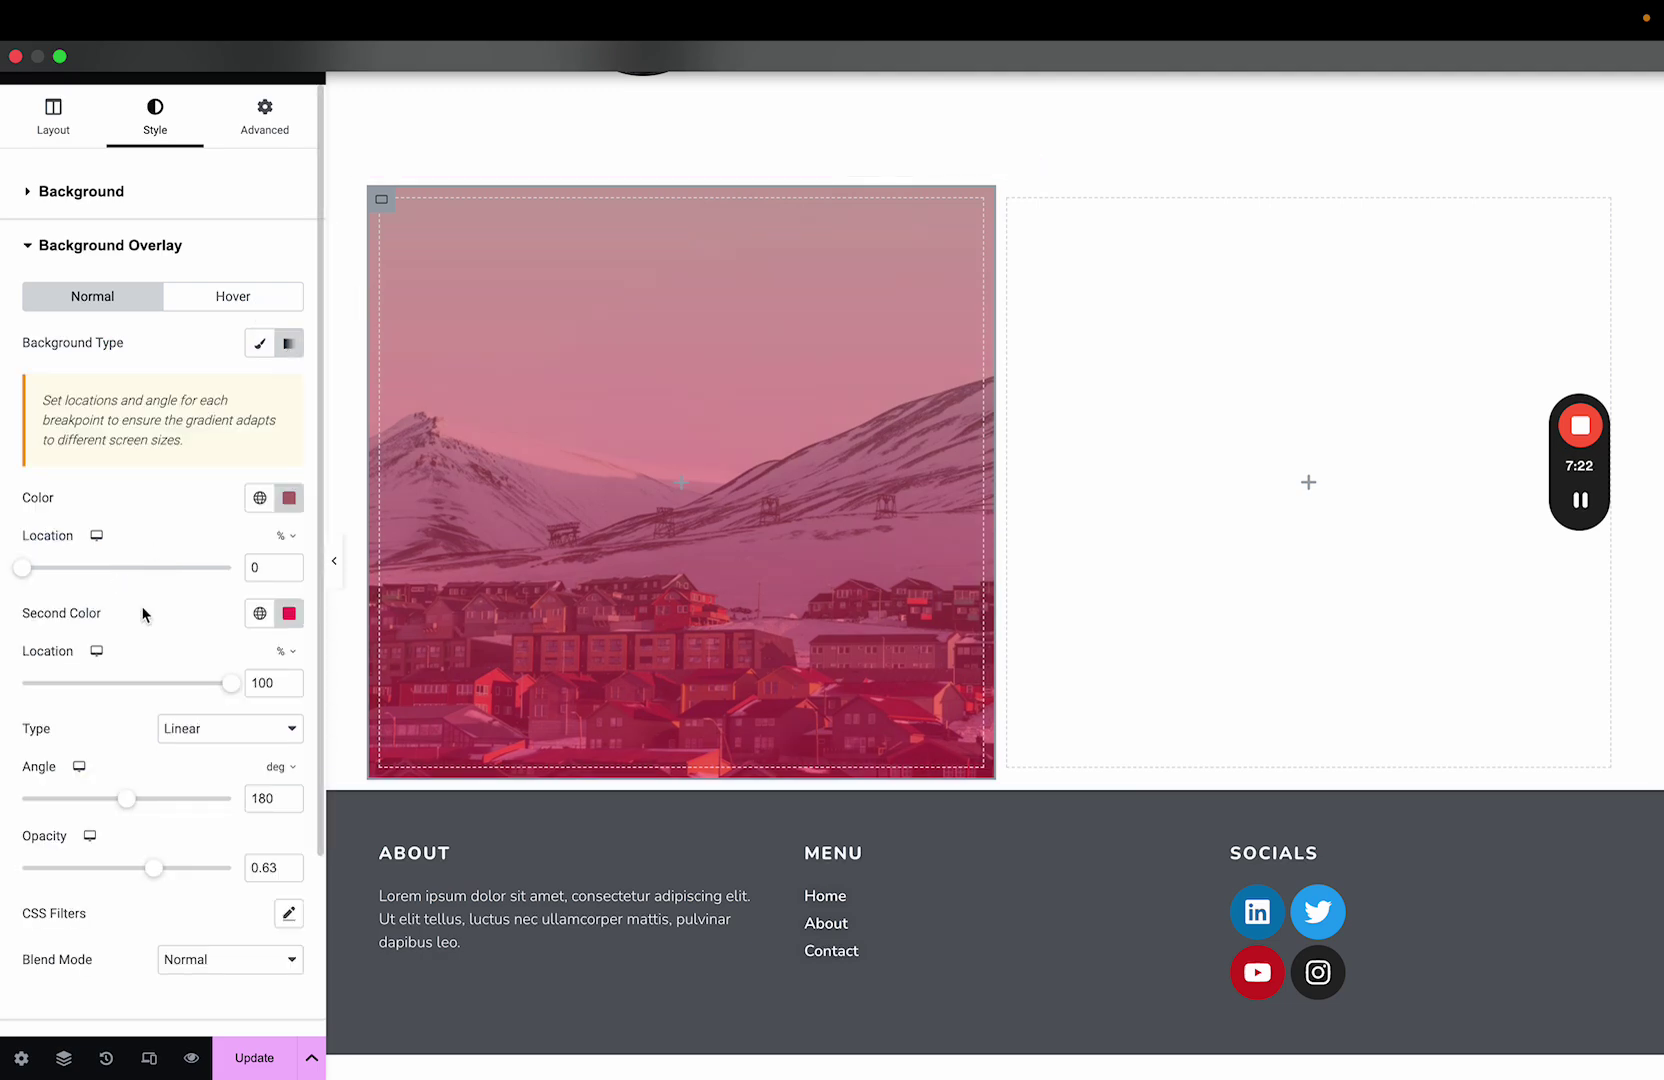
scroll(275, 546, down, 1)
click(289, 466)
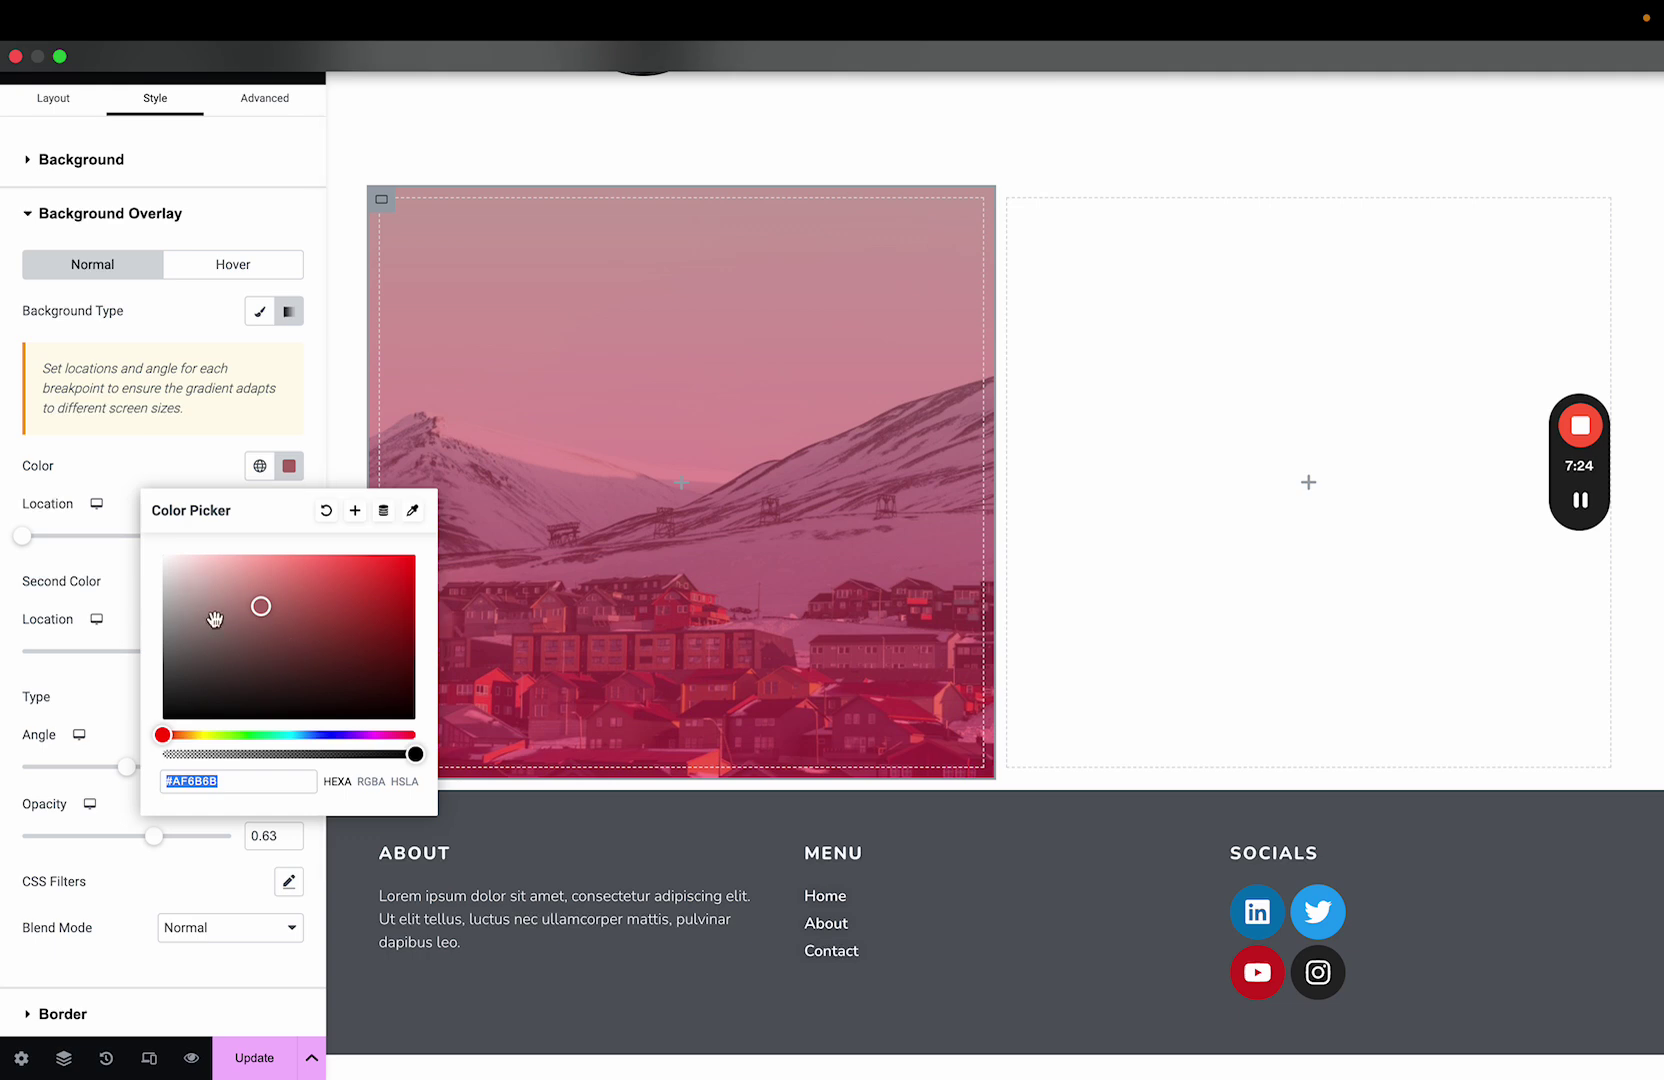
drag(214, 621, 162, 554)
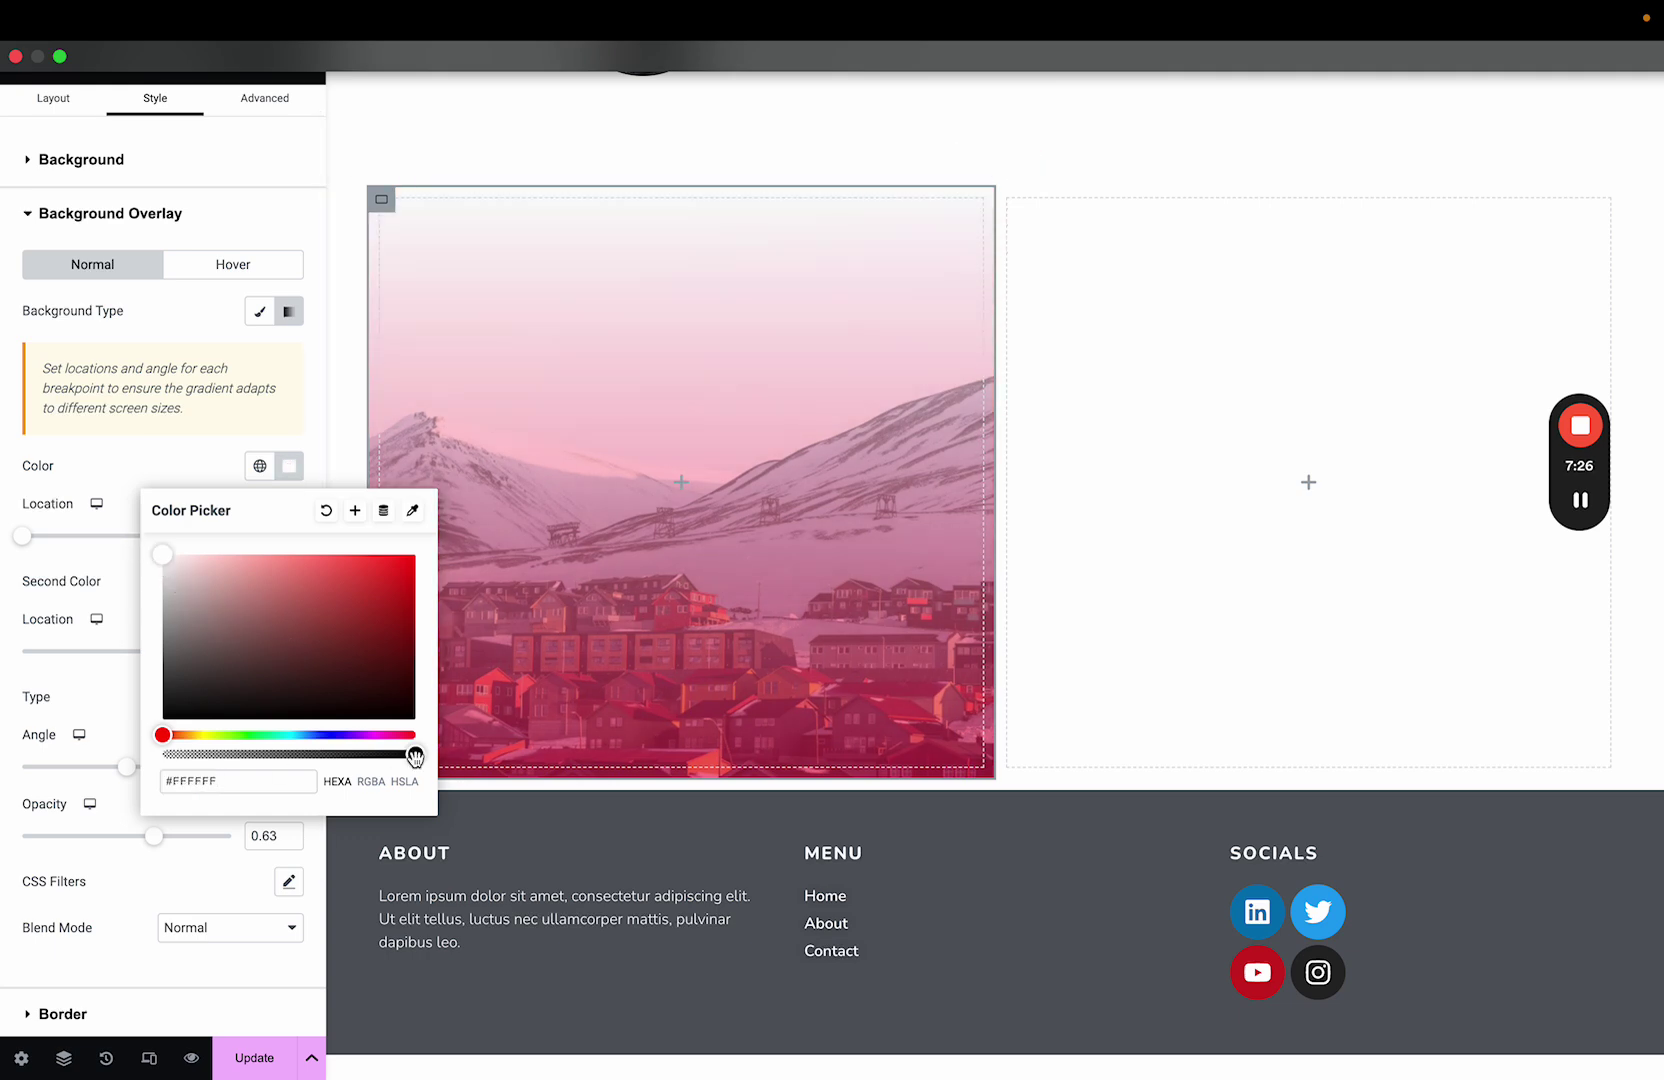
drag(415, 757, 108, 739)
click(128, 464)
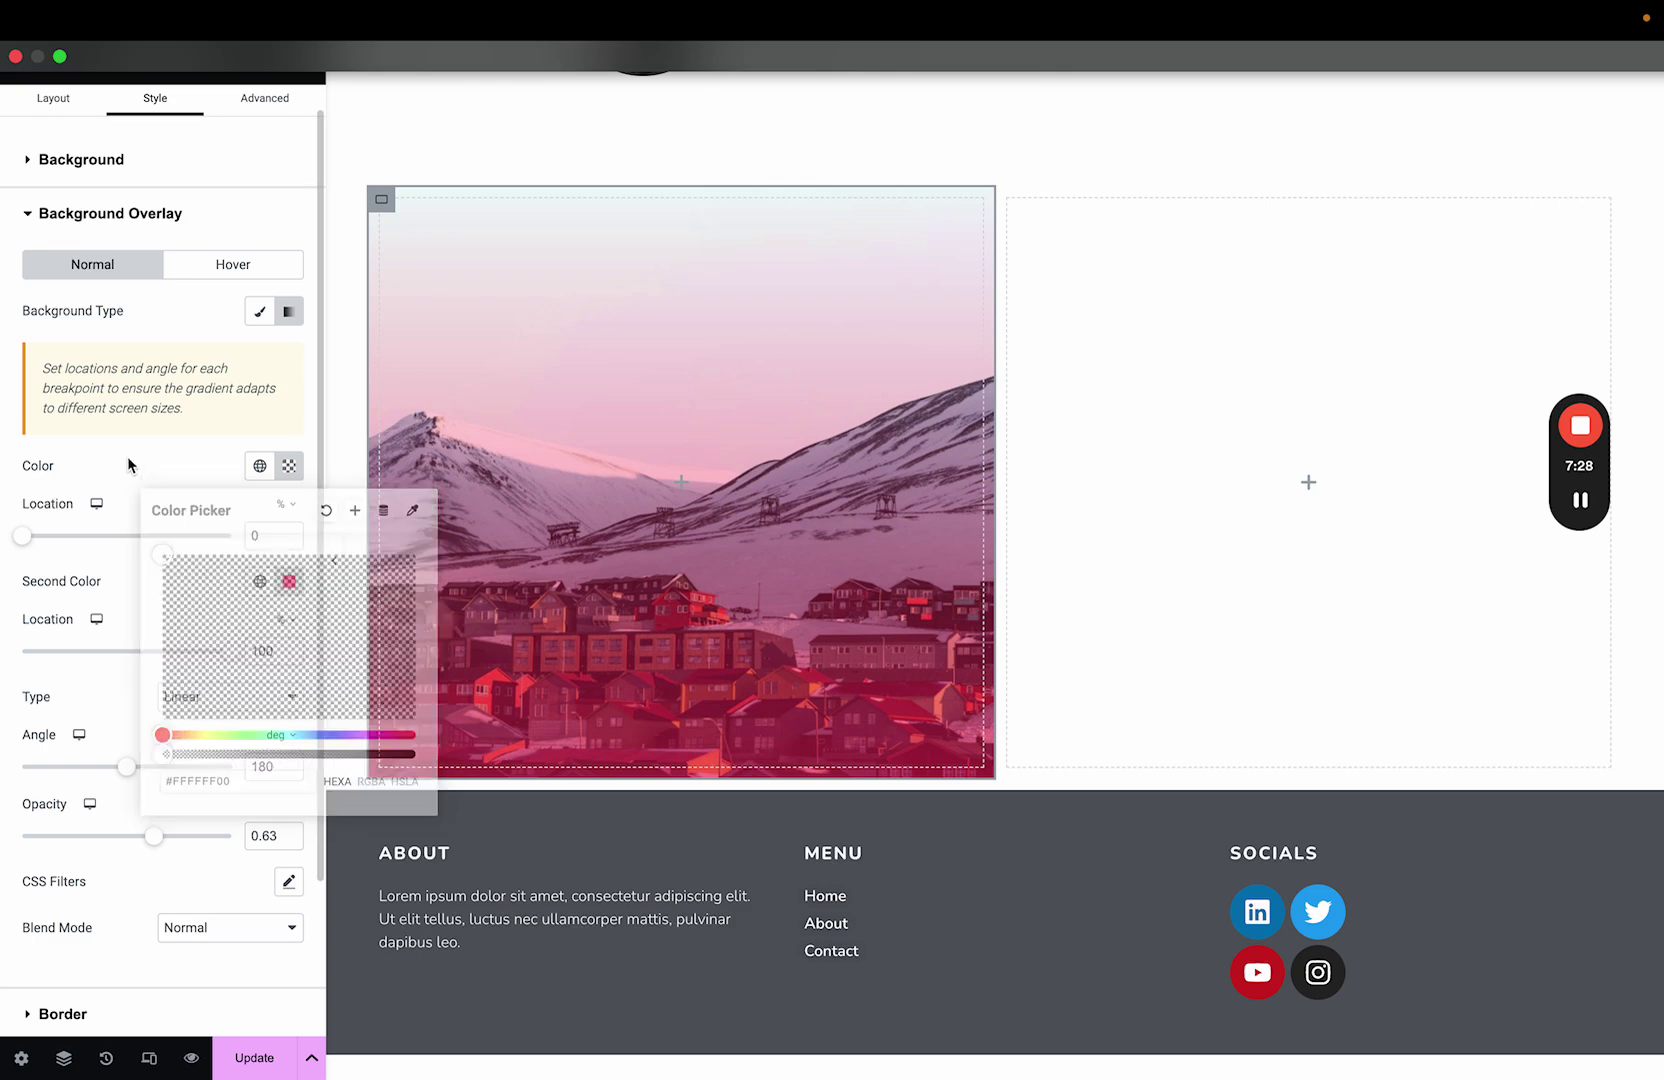
- Set the overlay gradient's second color to #FFFFFF and its type to Radial
click(289, 581)
drag(330, 700, 149, 661)
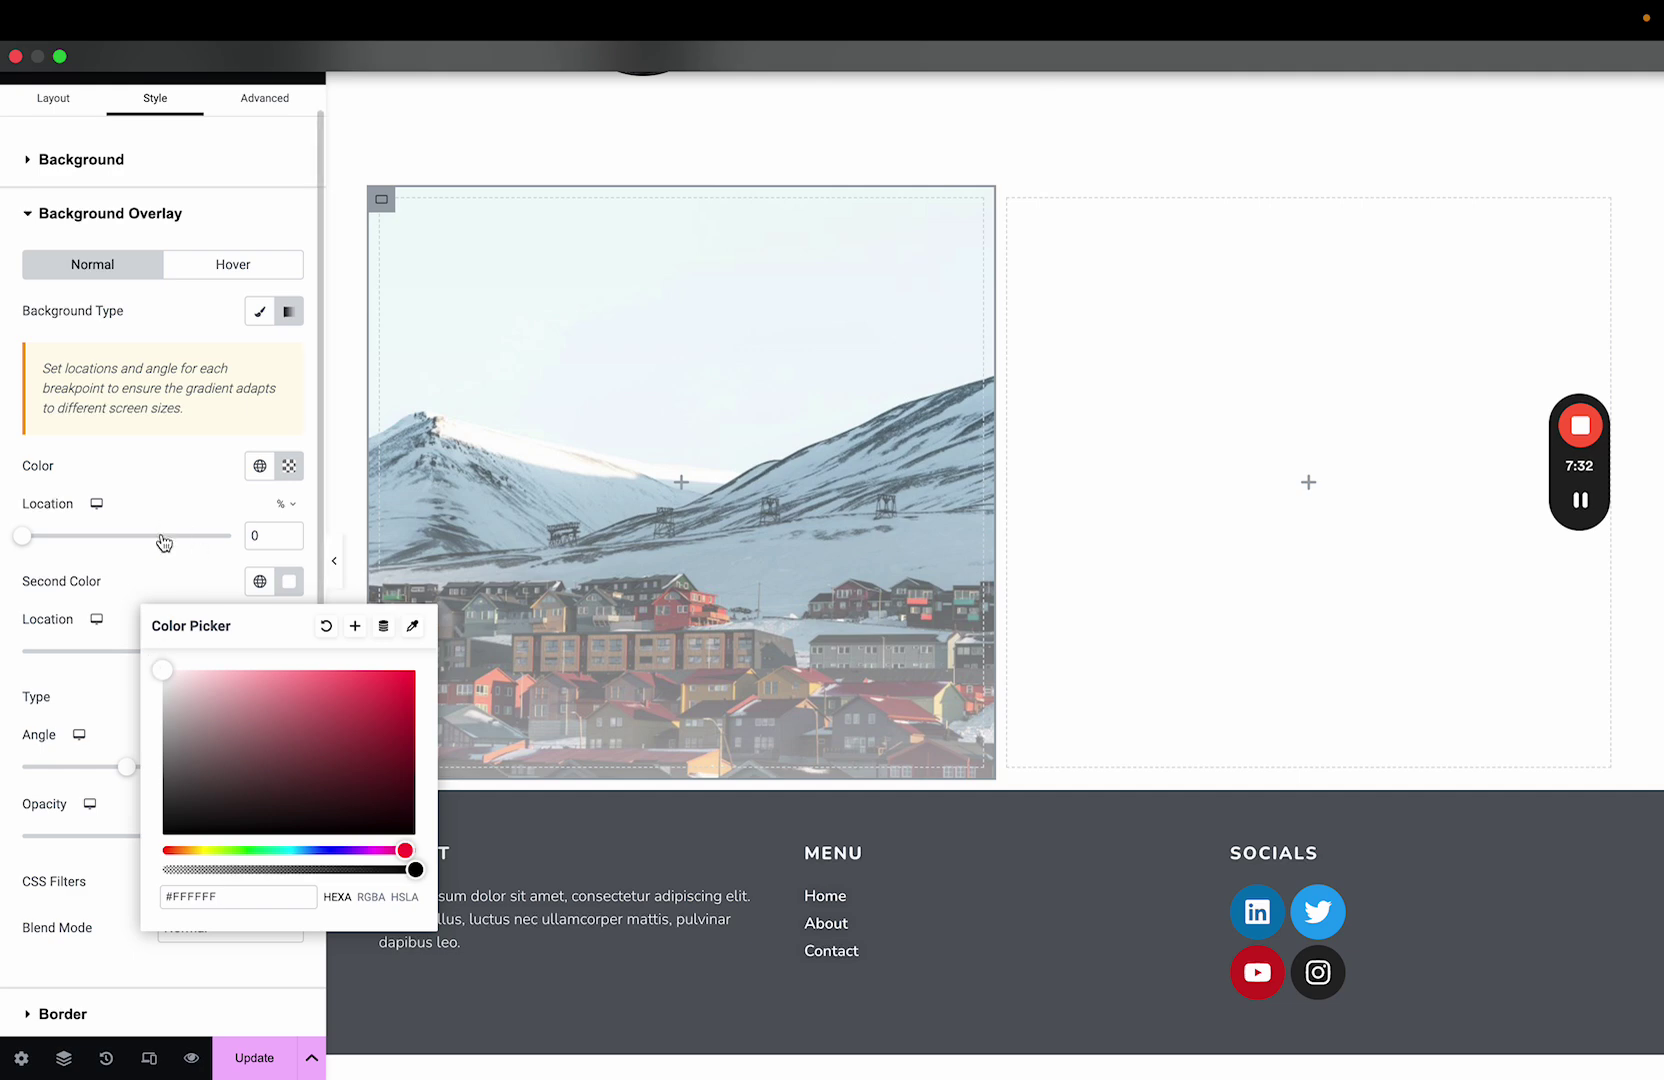
click(108, 702)
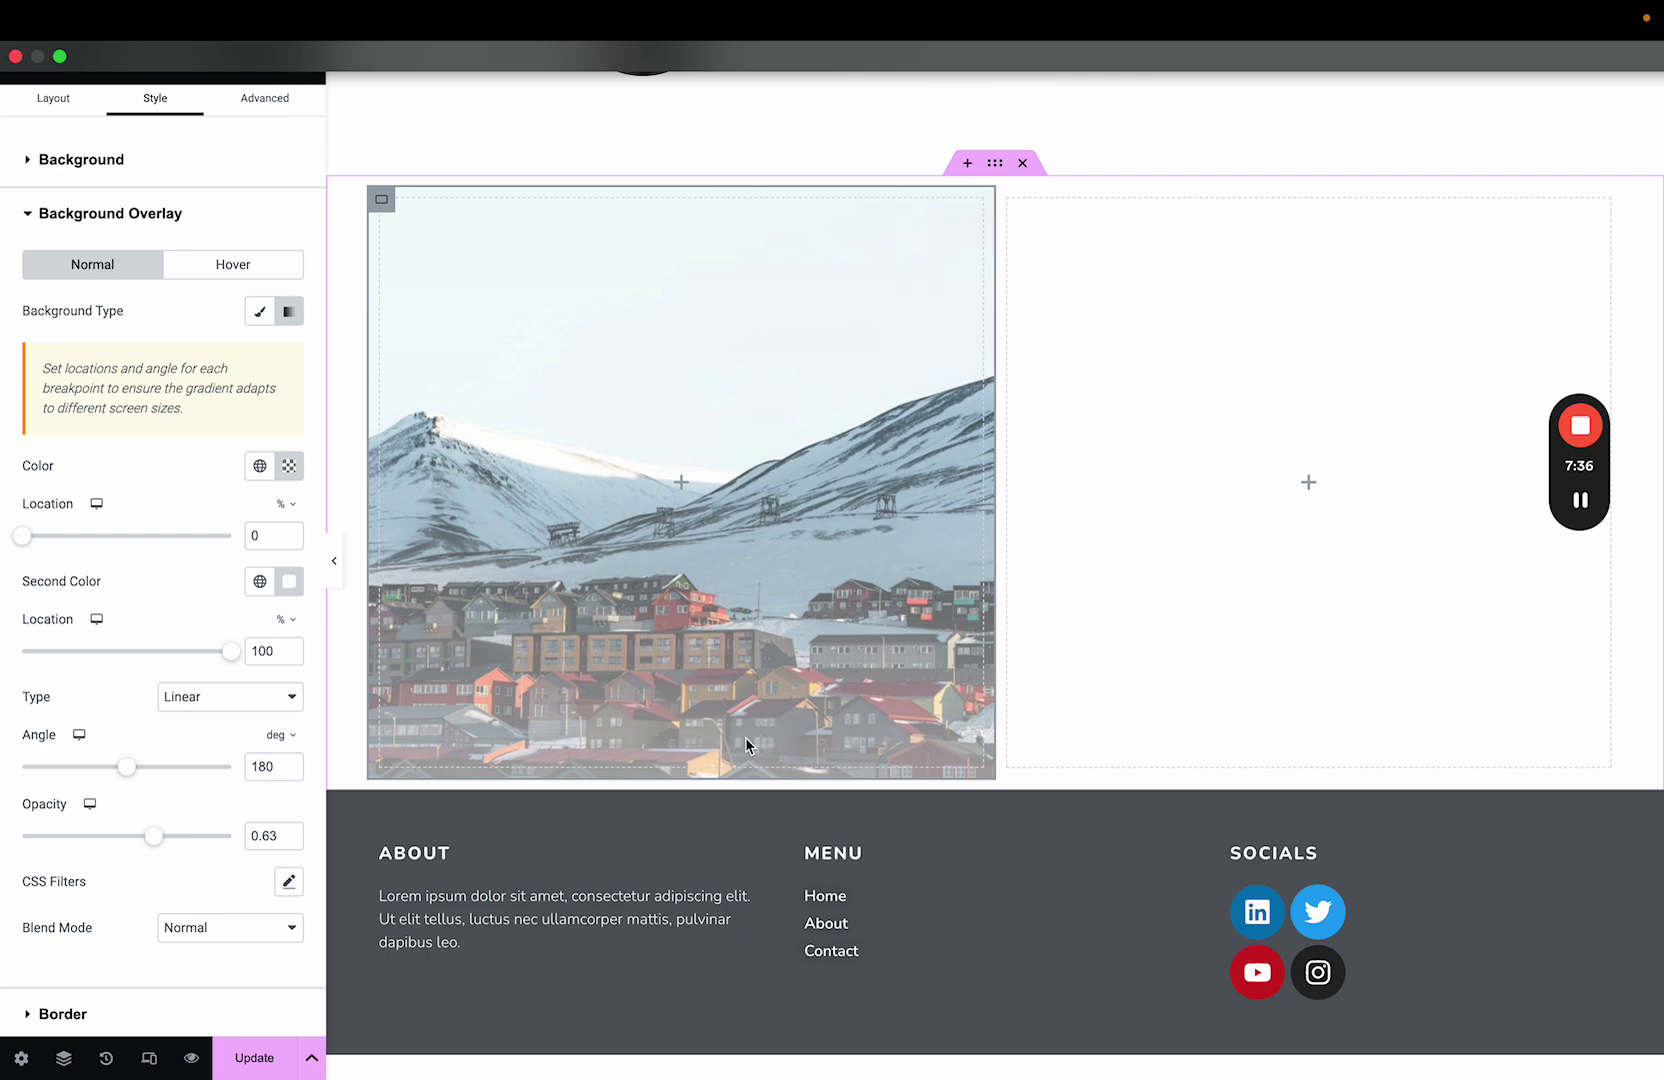
click(238, 697)
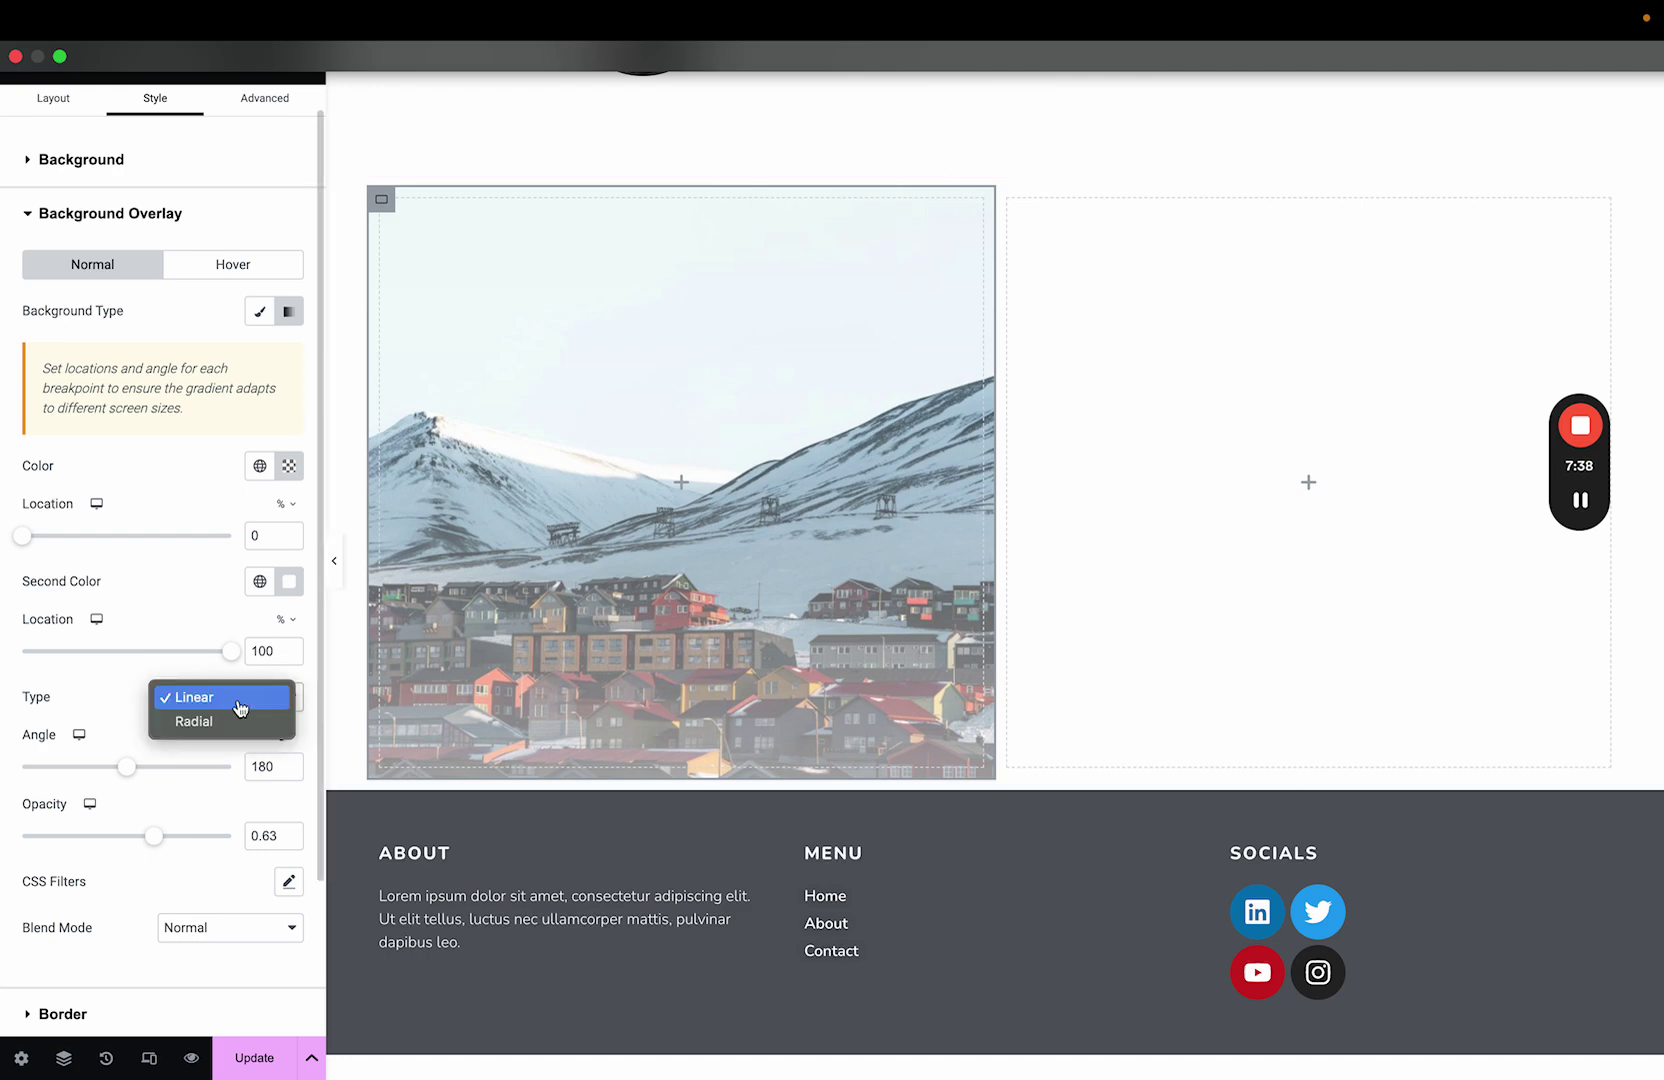
click(241, 722)
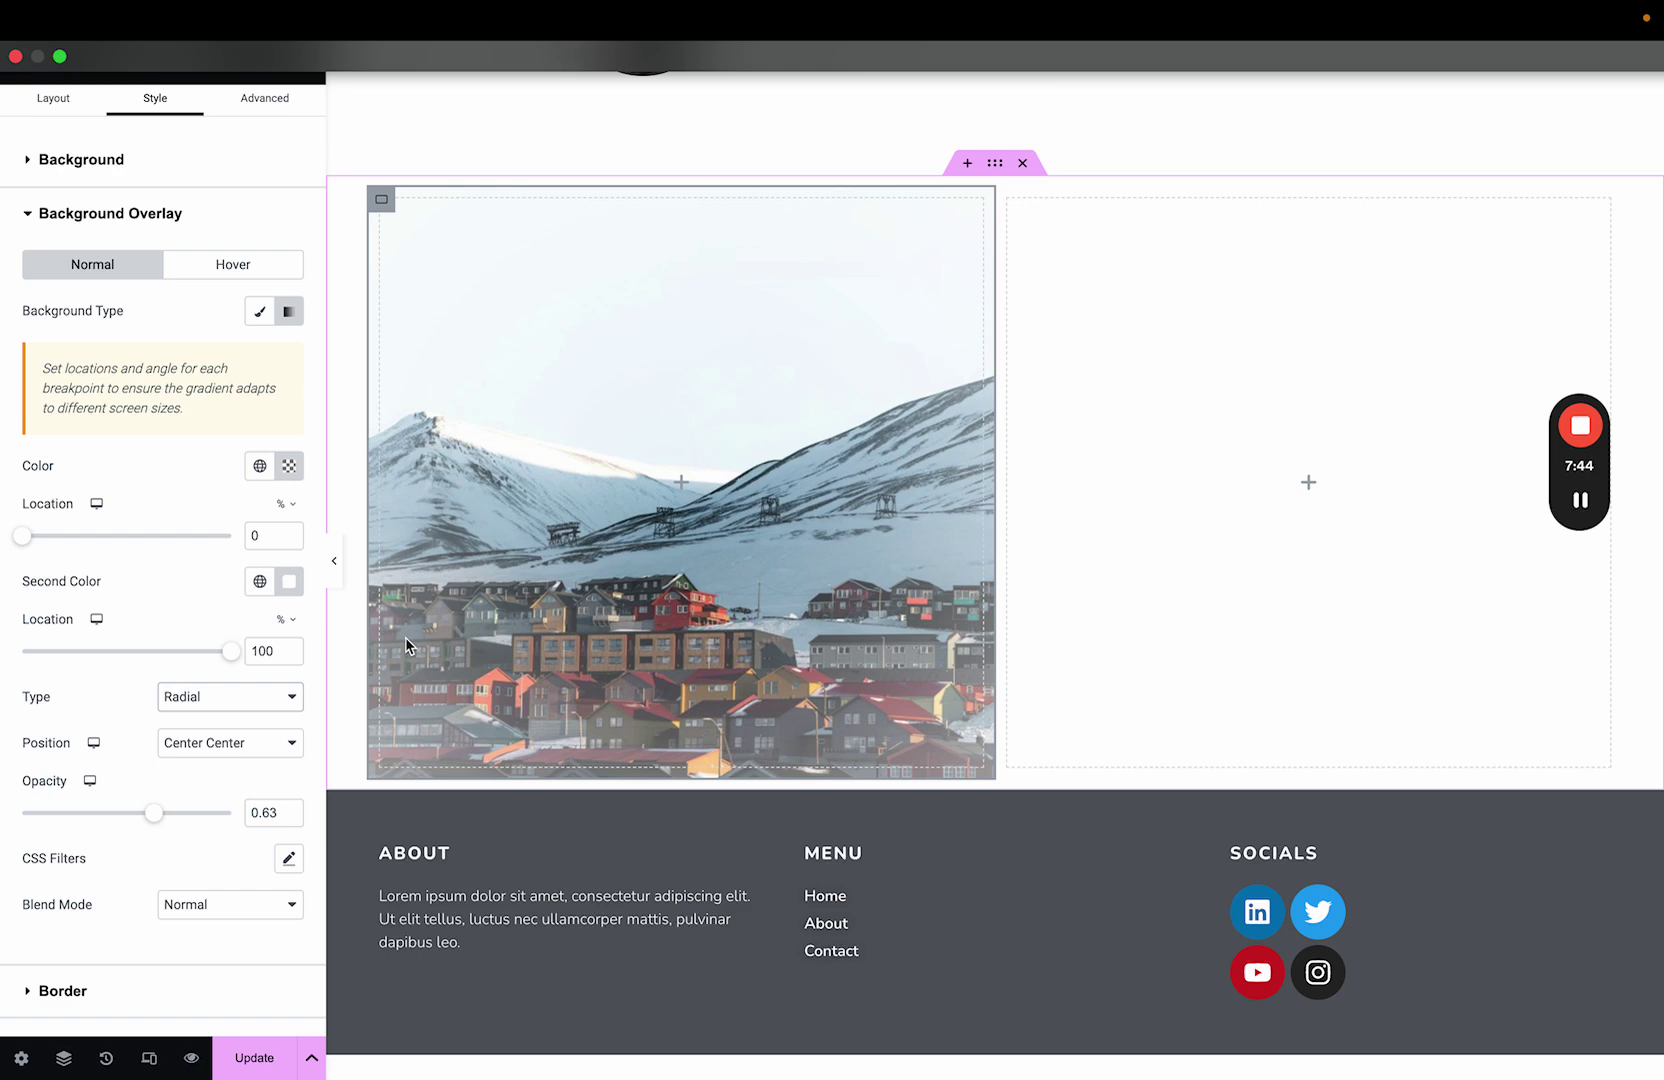
- Switch the overlay back to the classic type and set its color to the semi-transparent blue #4981BBC4
click(259, 314)
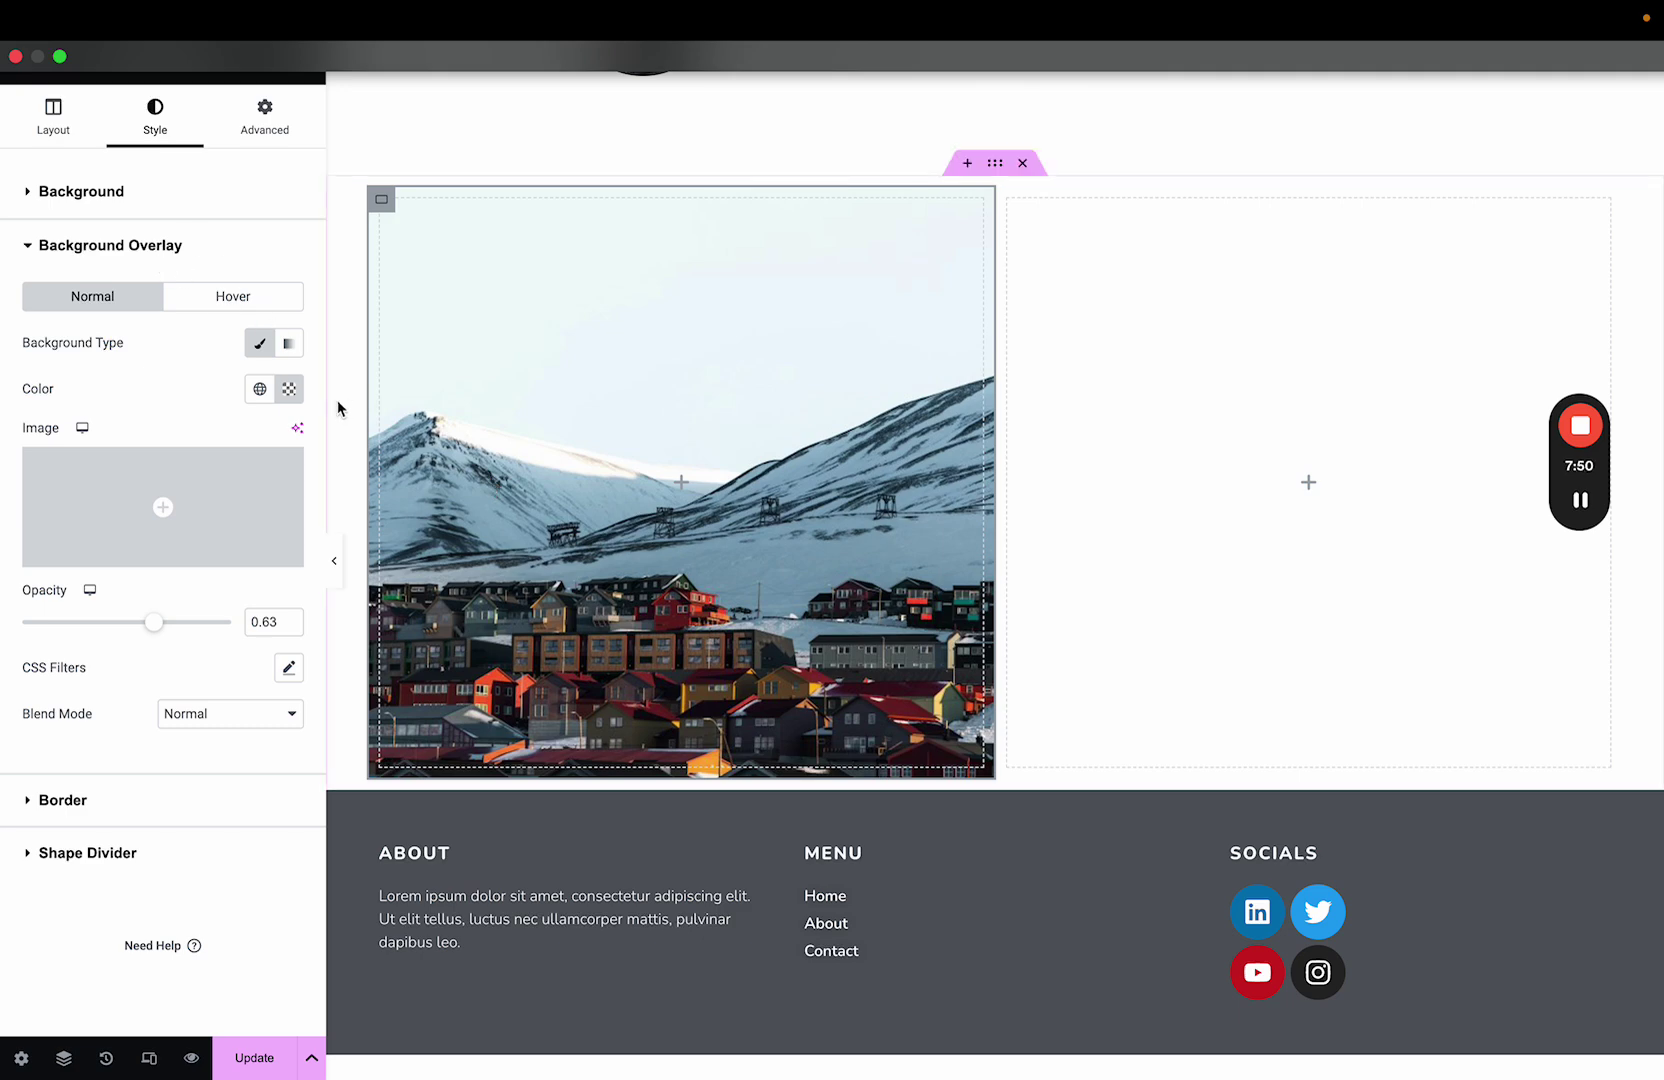
click(289, 389)
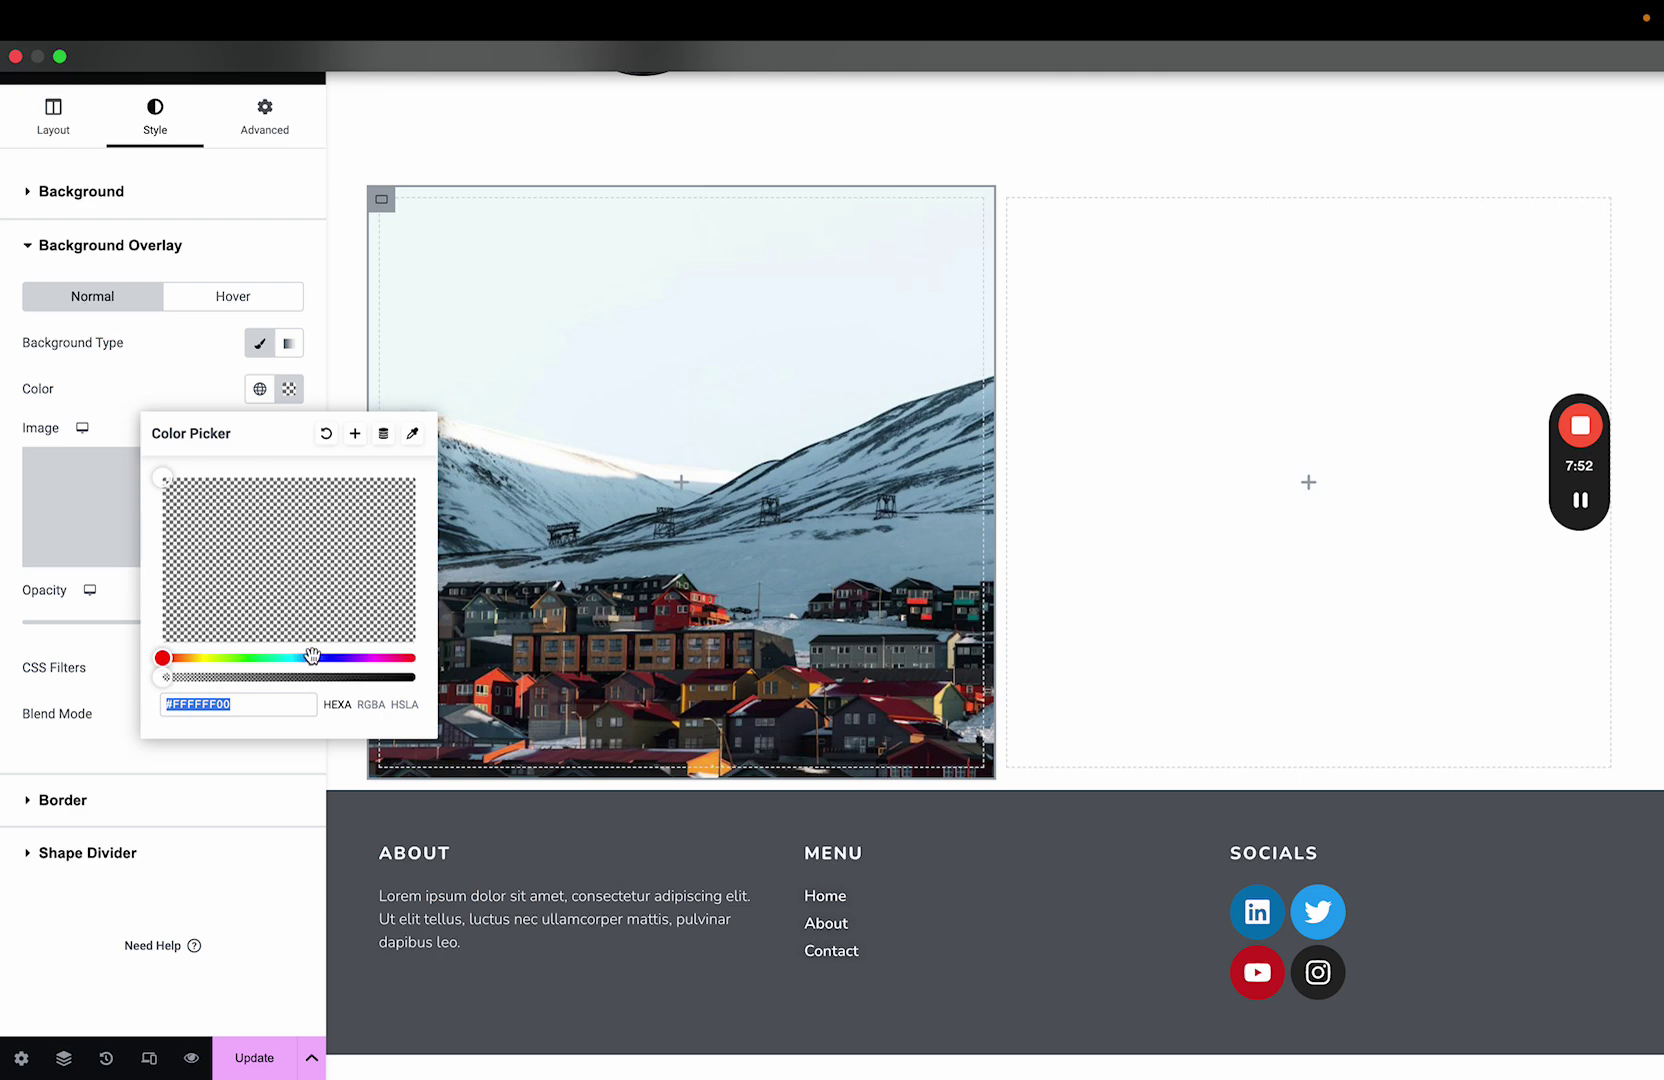
drag(331, 678, 442, 684)
drag(338, 549, 357, 571)
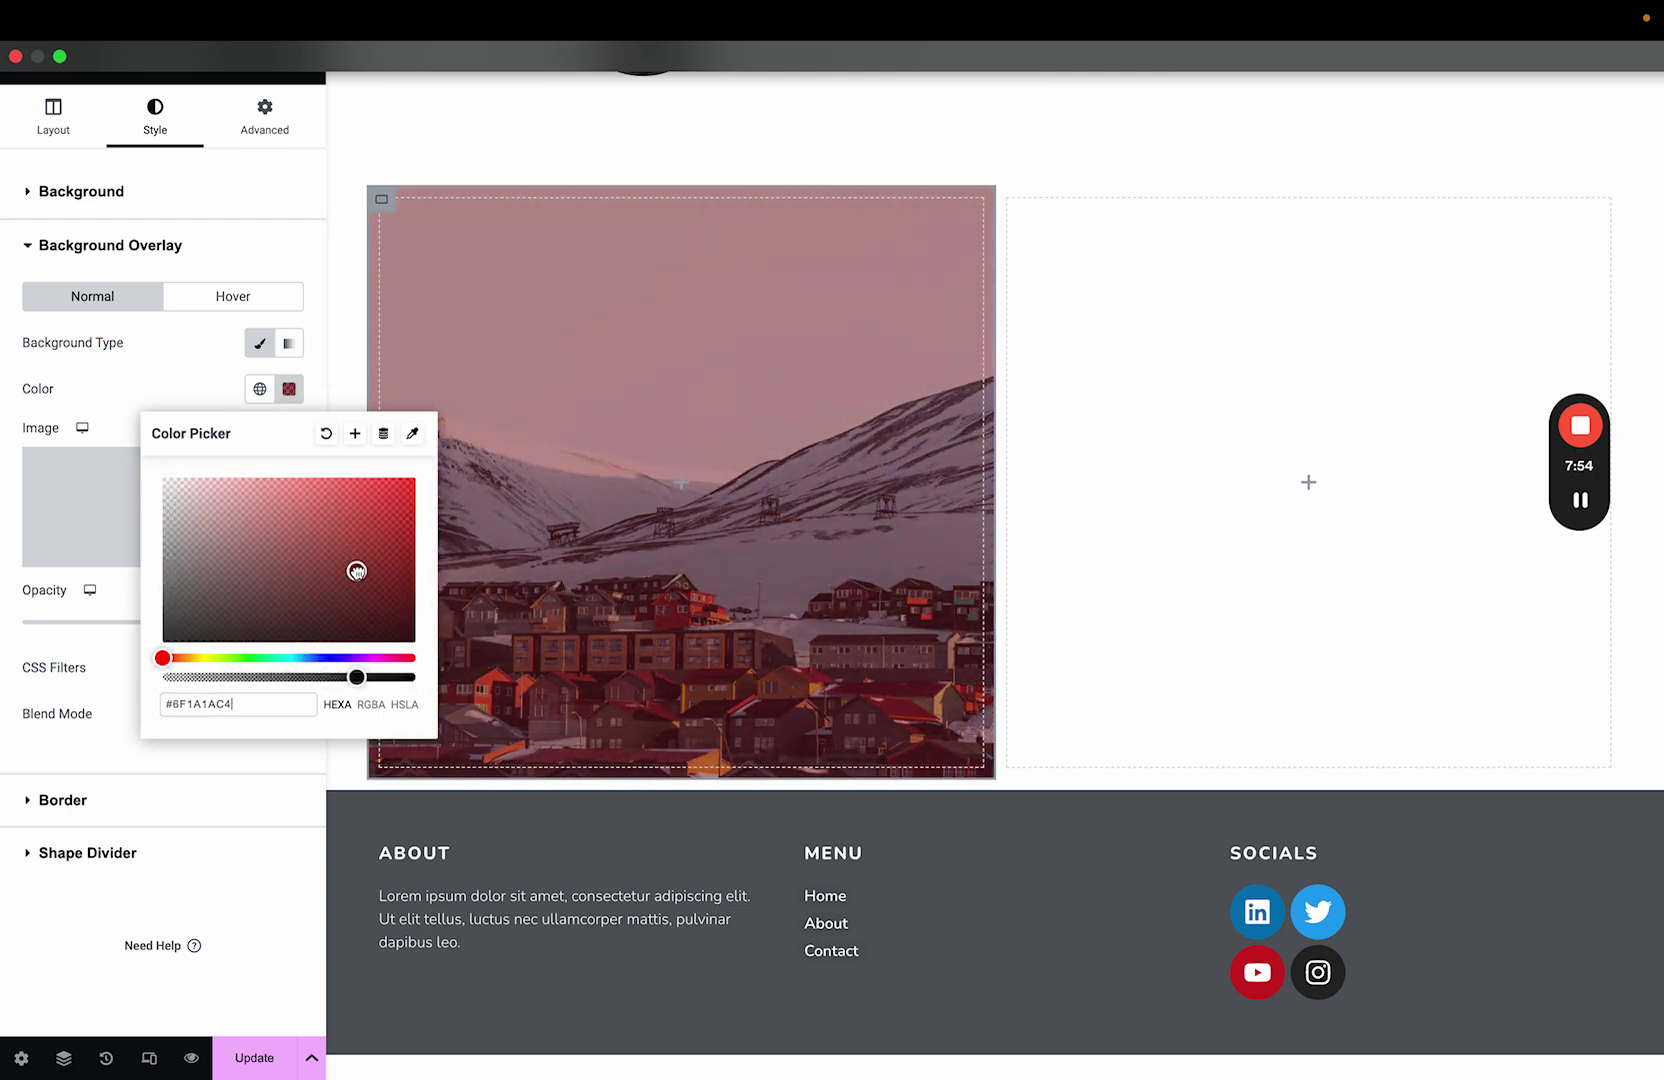
click(317, 521)
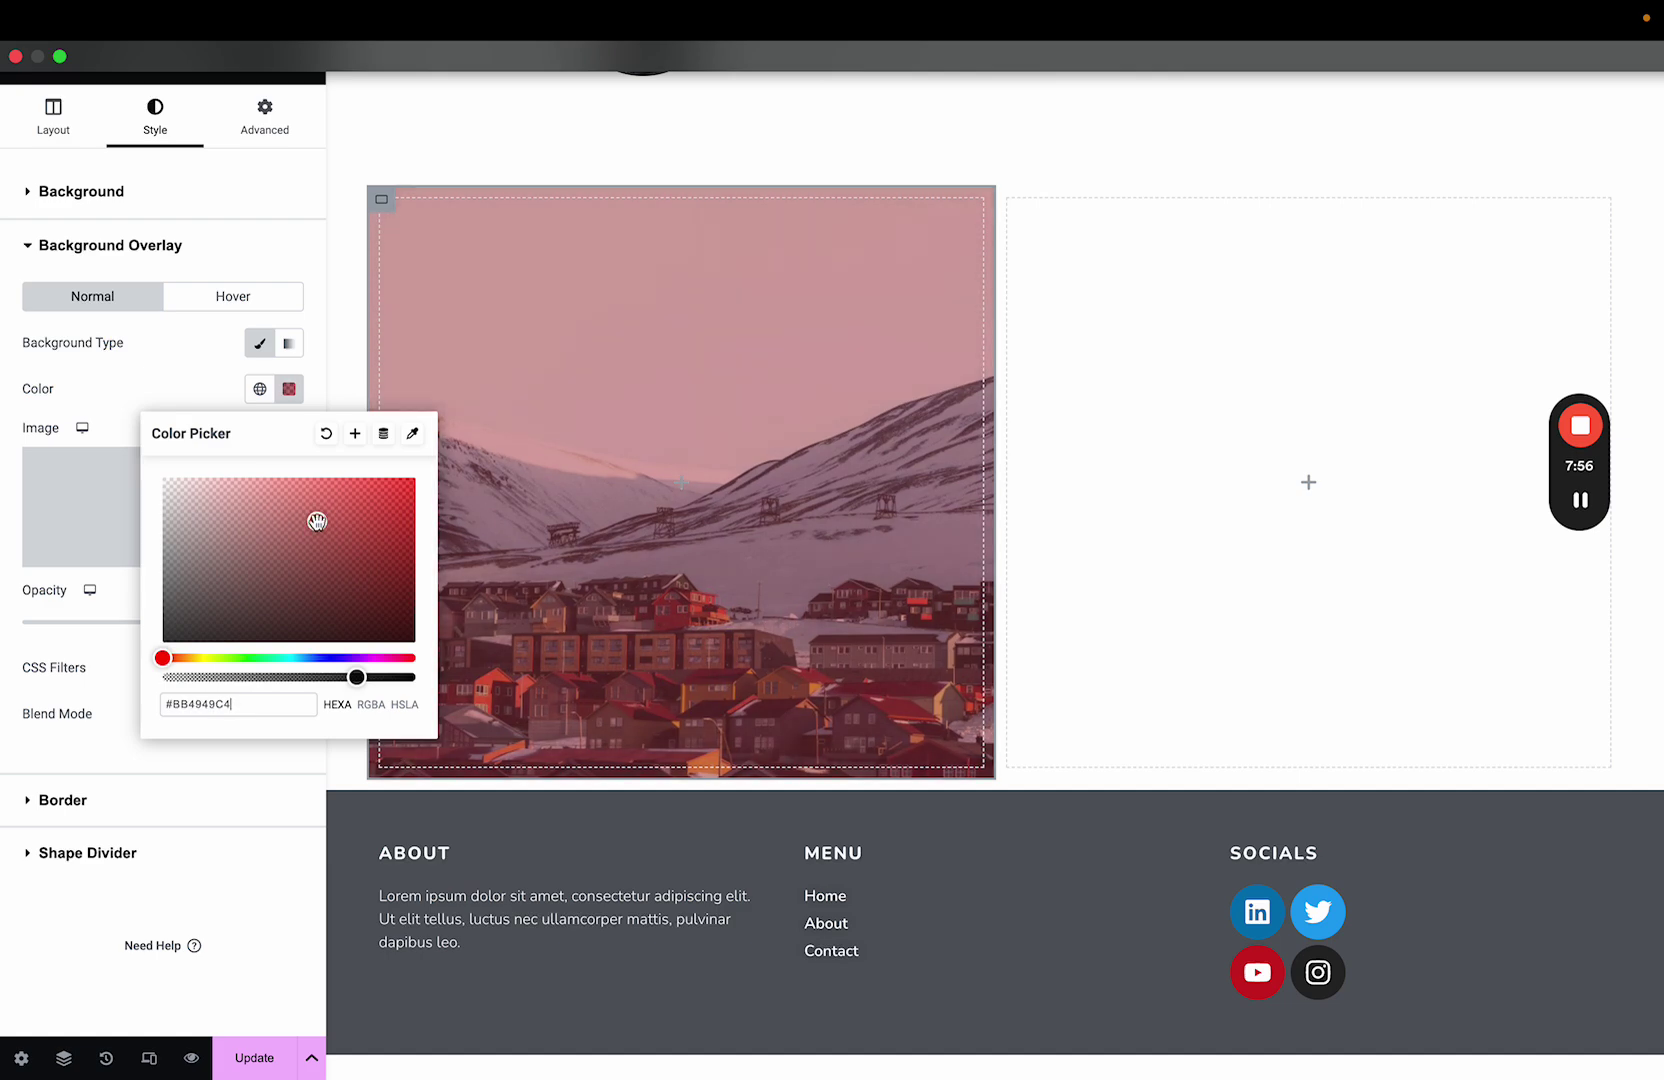
mouse_move(307, 657)
mouse_down()
mouse_move(331, 657)
mouse_move(311, 657)
mouse_up()
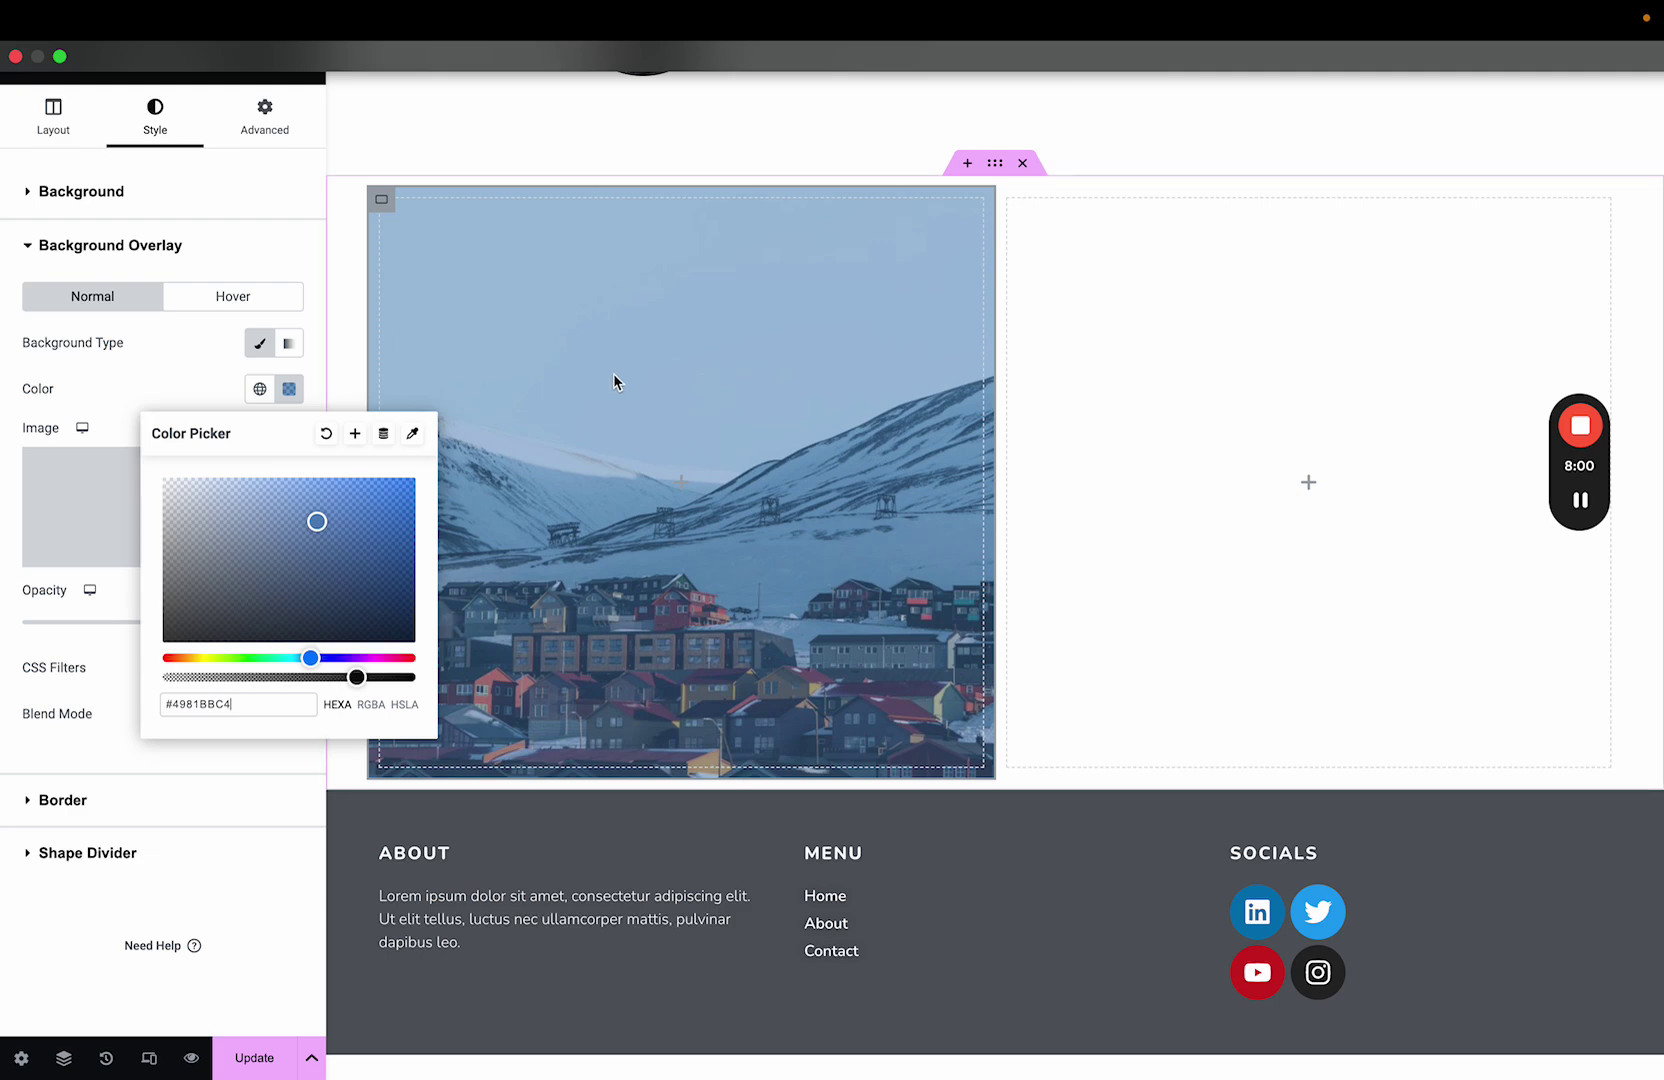
- Give the overlay's hover state a classic background with the image Beautiful-Free-Image-Kino-scaled.jpg at opacity 1
click(243, 300)
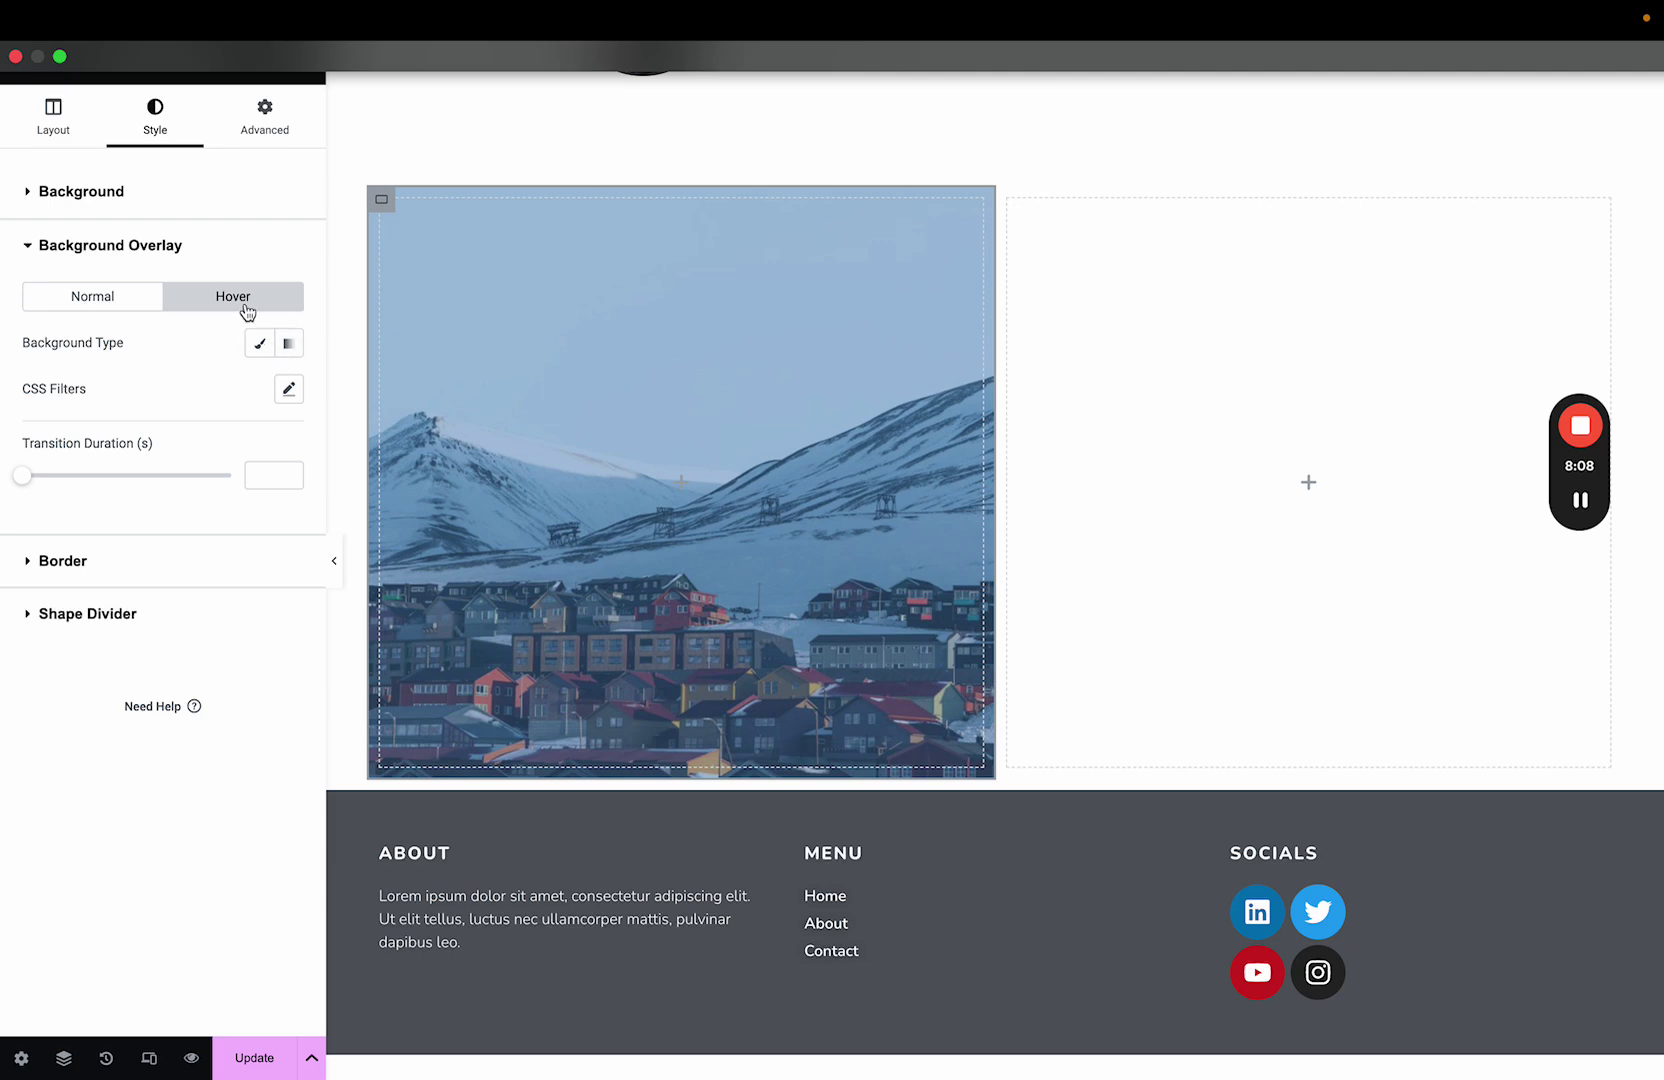
click(257, 343)
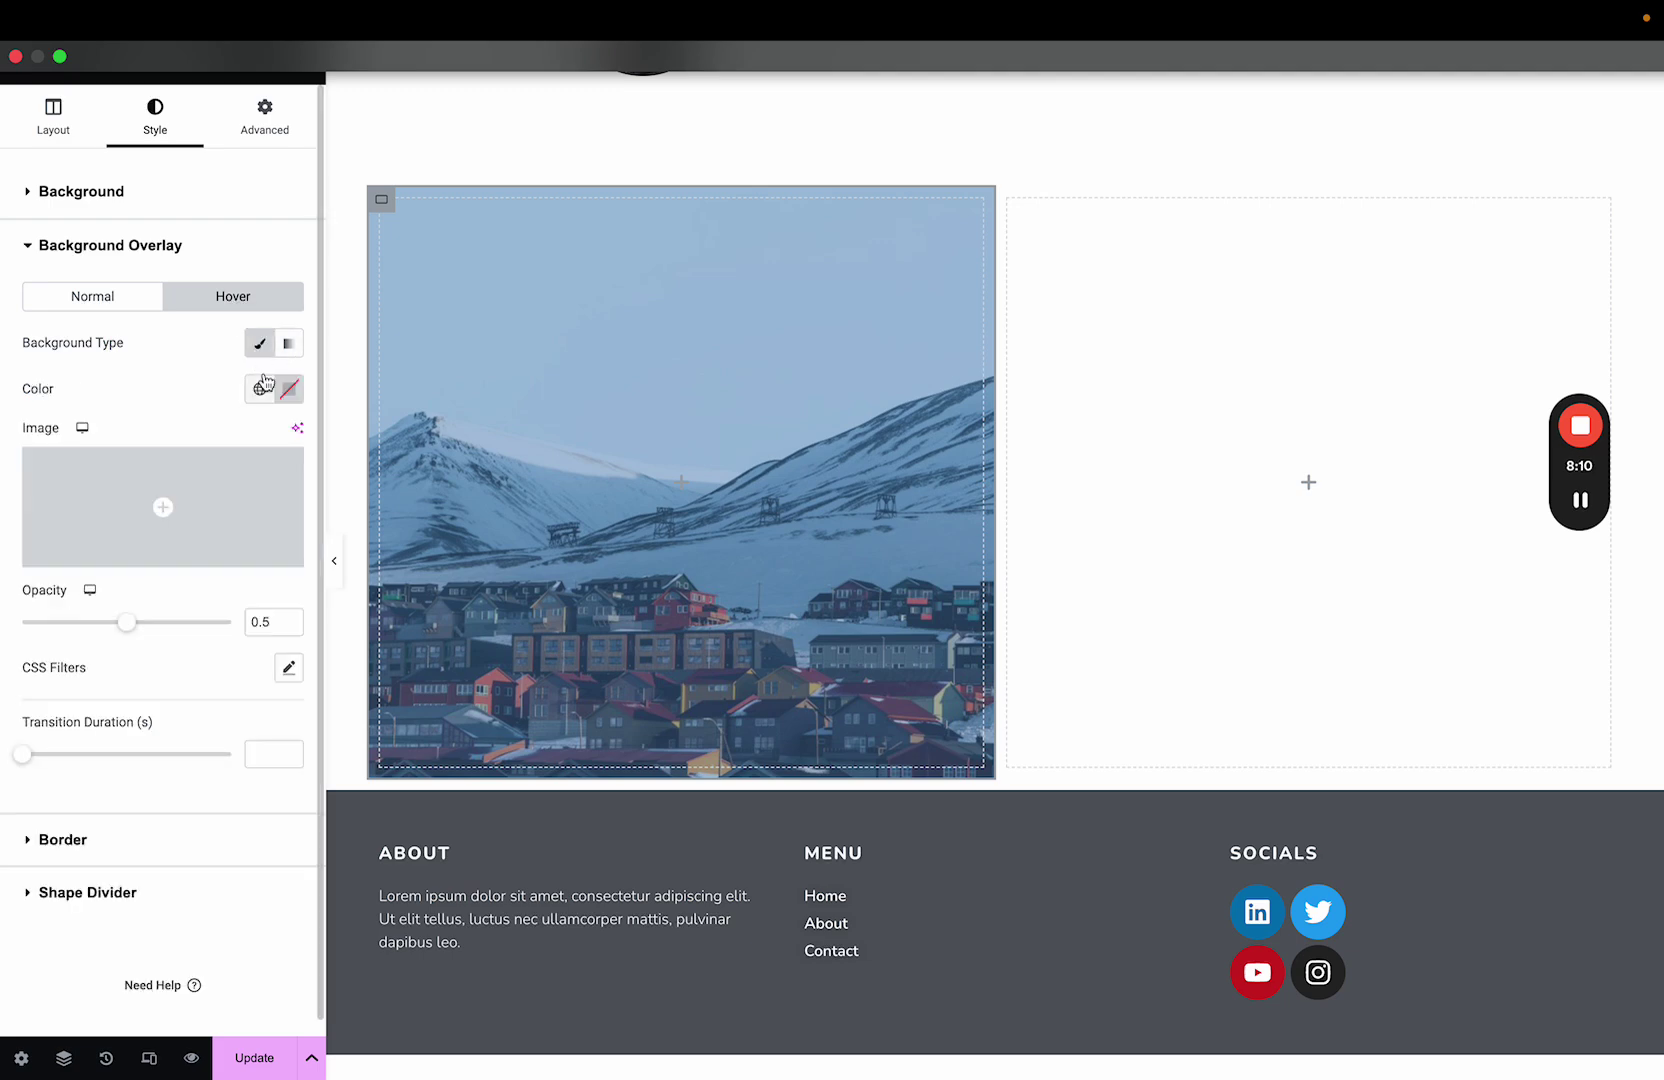
click(185, 530)
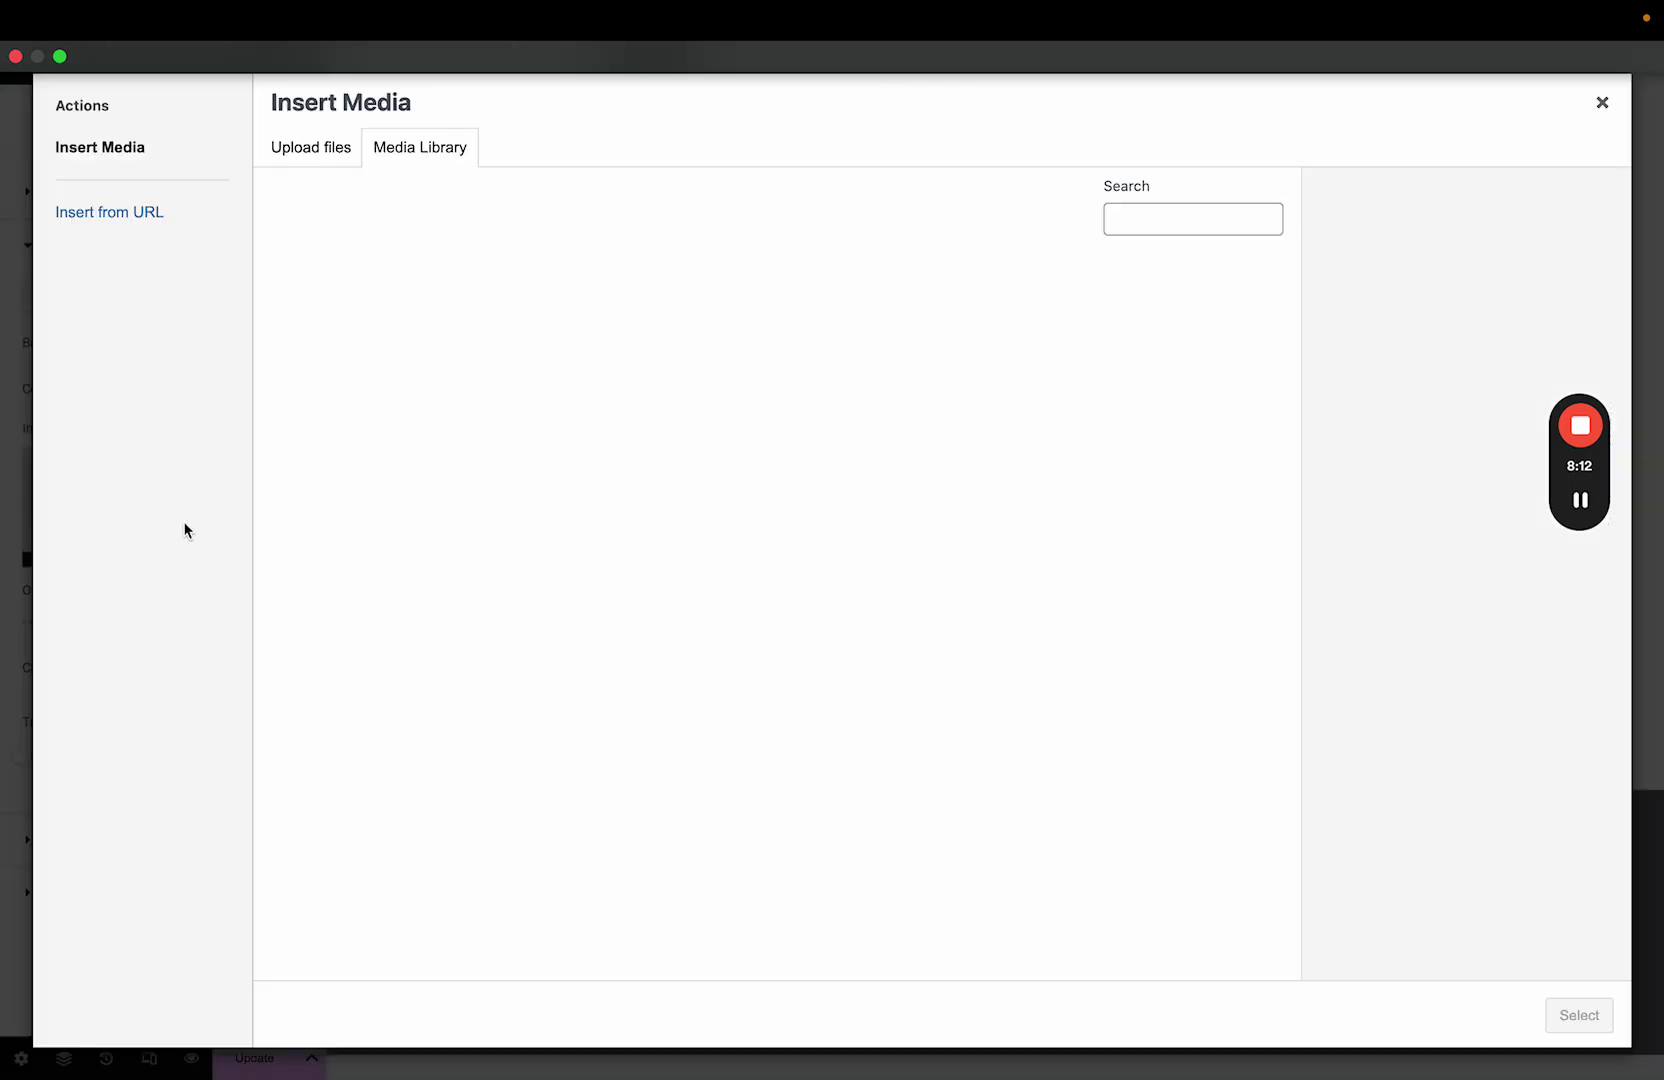
click(708, 343)
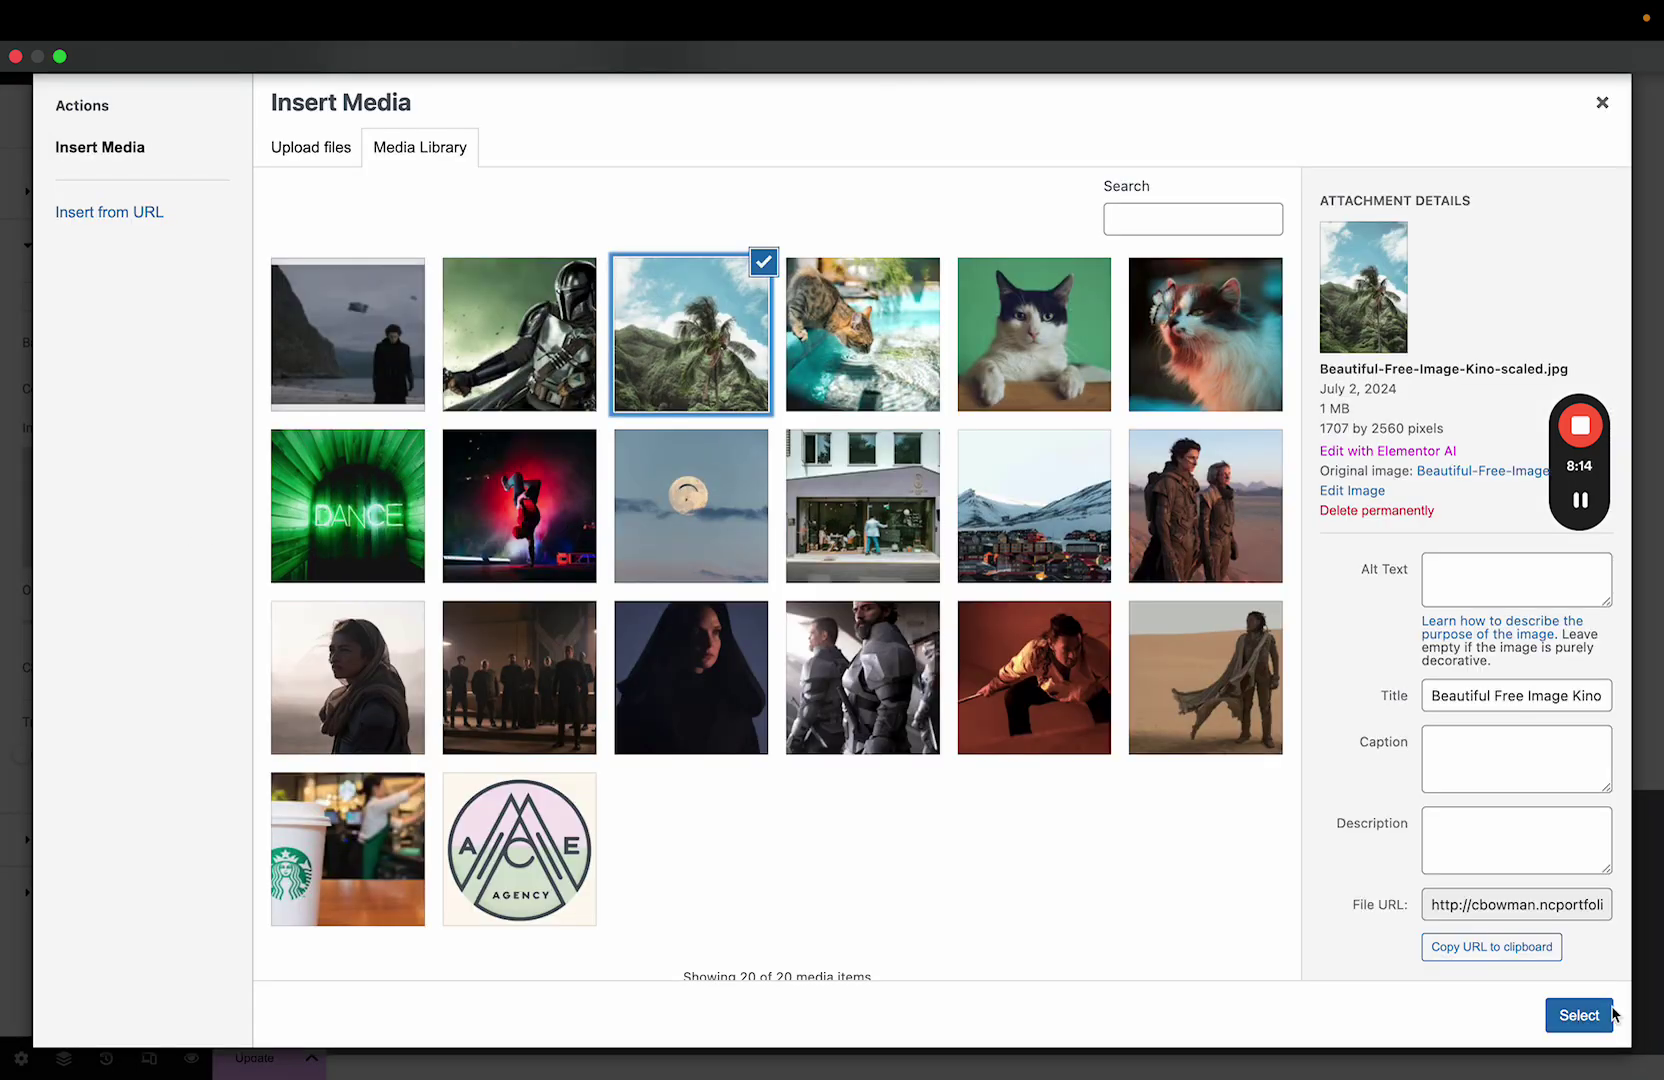
click(1579, 1014)
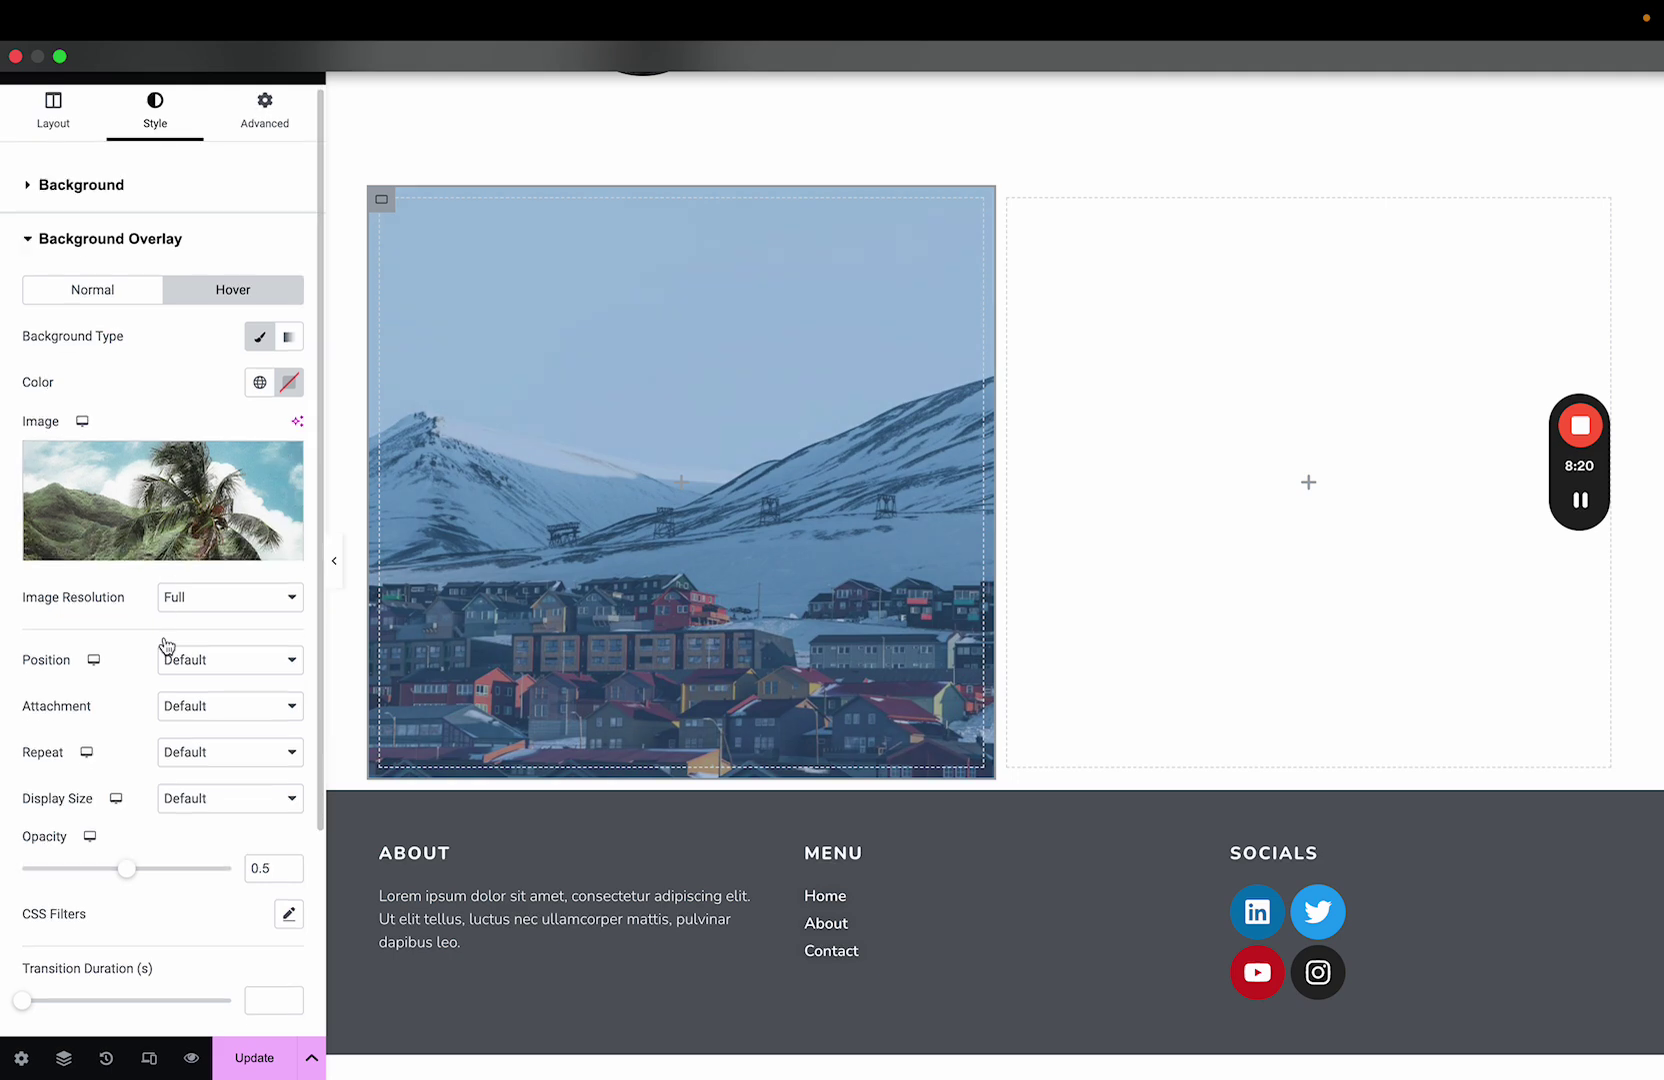
scroll(163, 642, down, 2)
drag(129, 784, 271, 787)
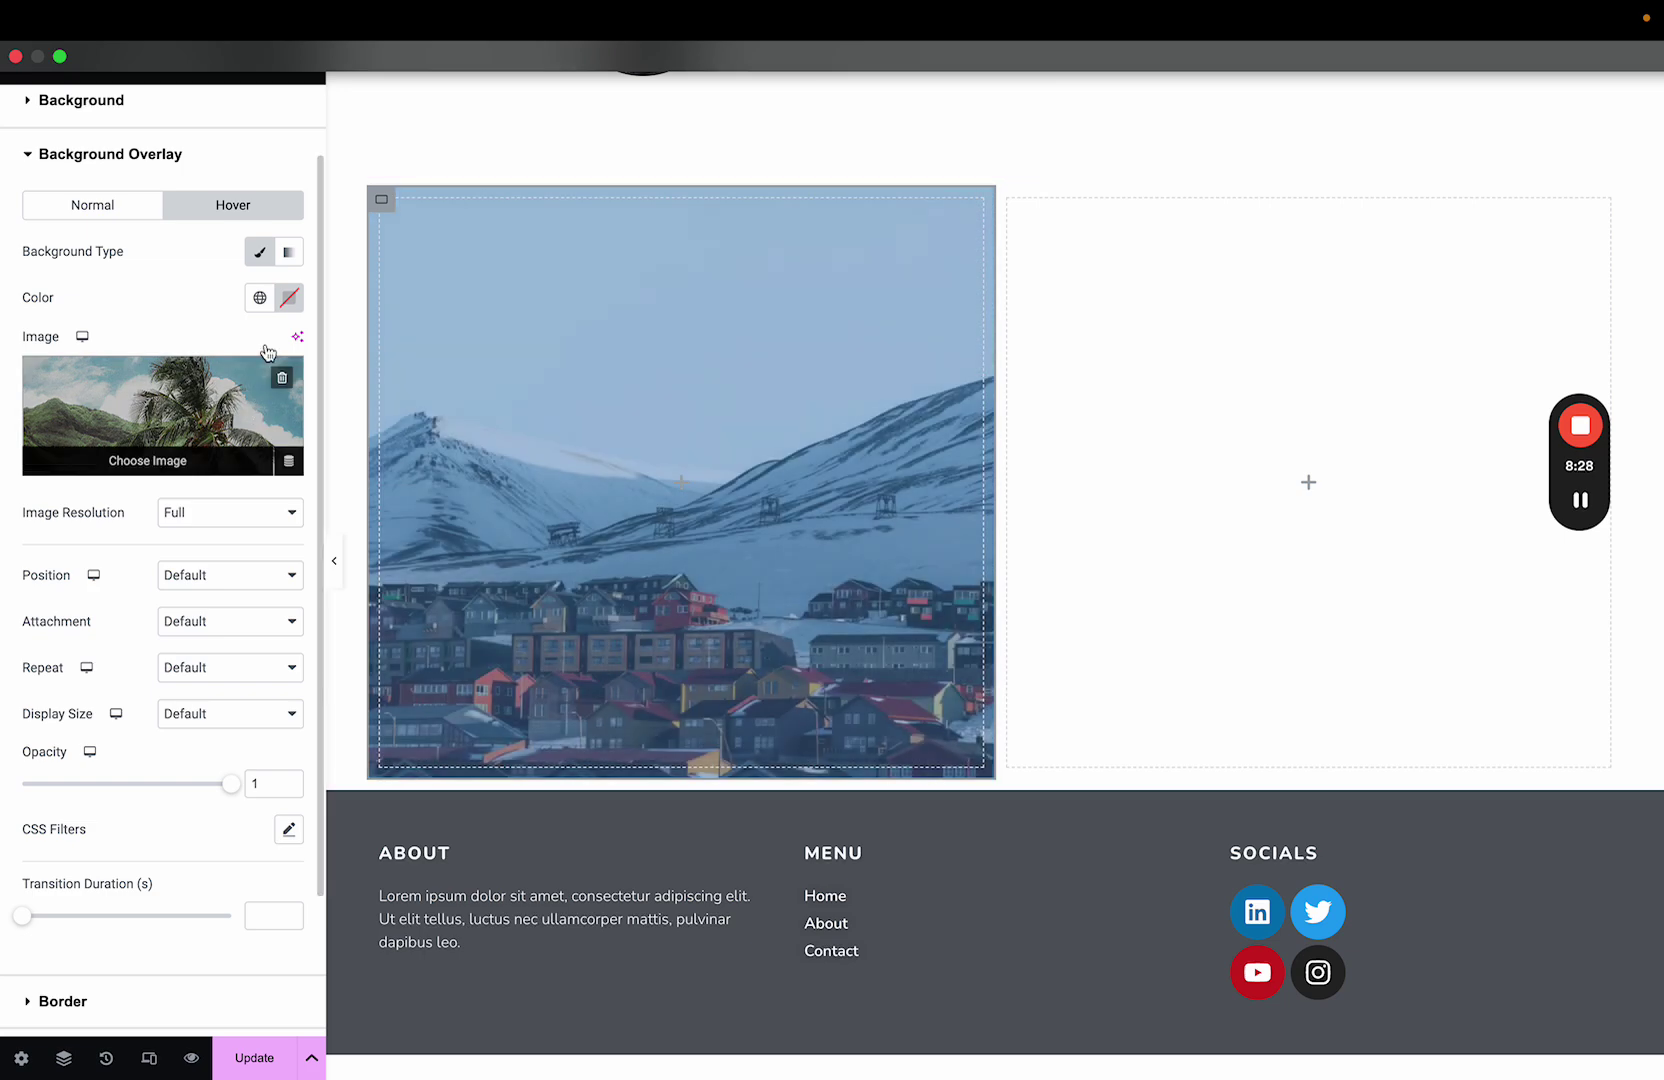
- Replace the hover overlay's image with a muted grey-brown color at 0.34 opacity
click(277, 306)
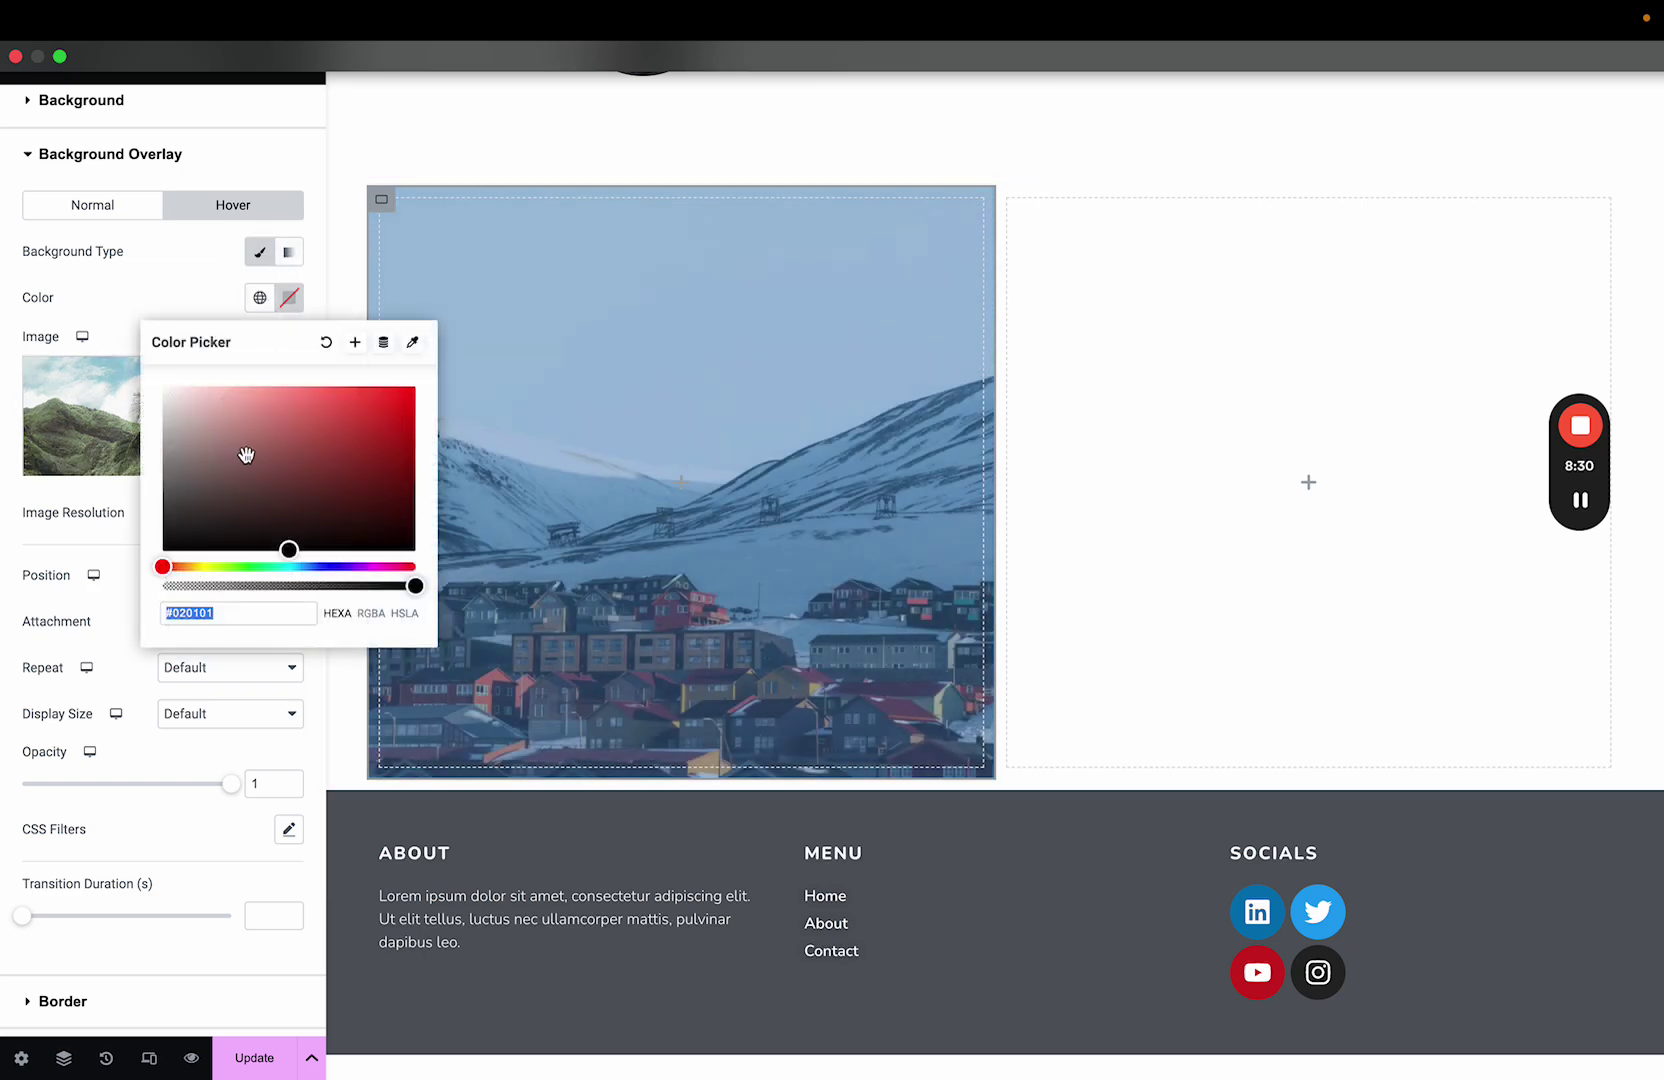
drag(245, 453, 178, 454)
click(123, 351)
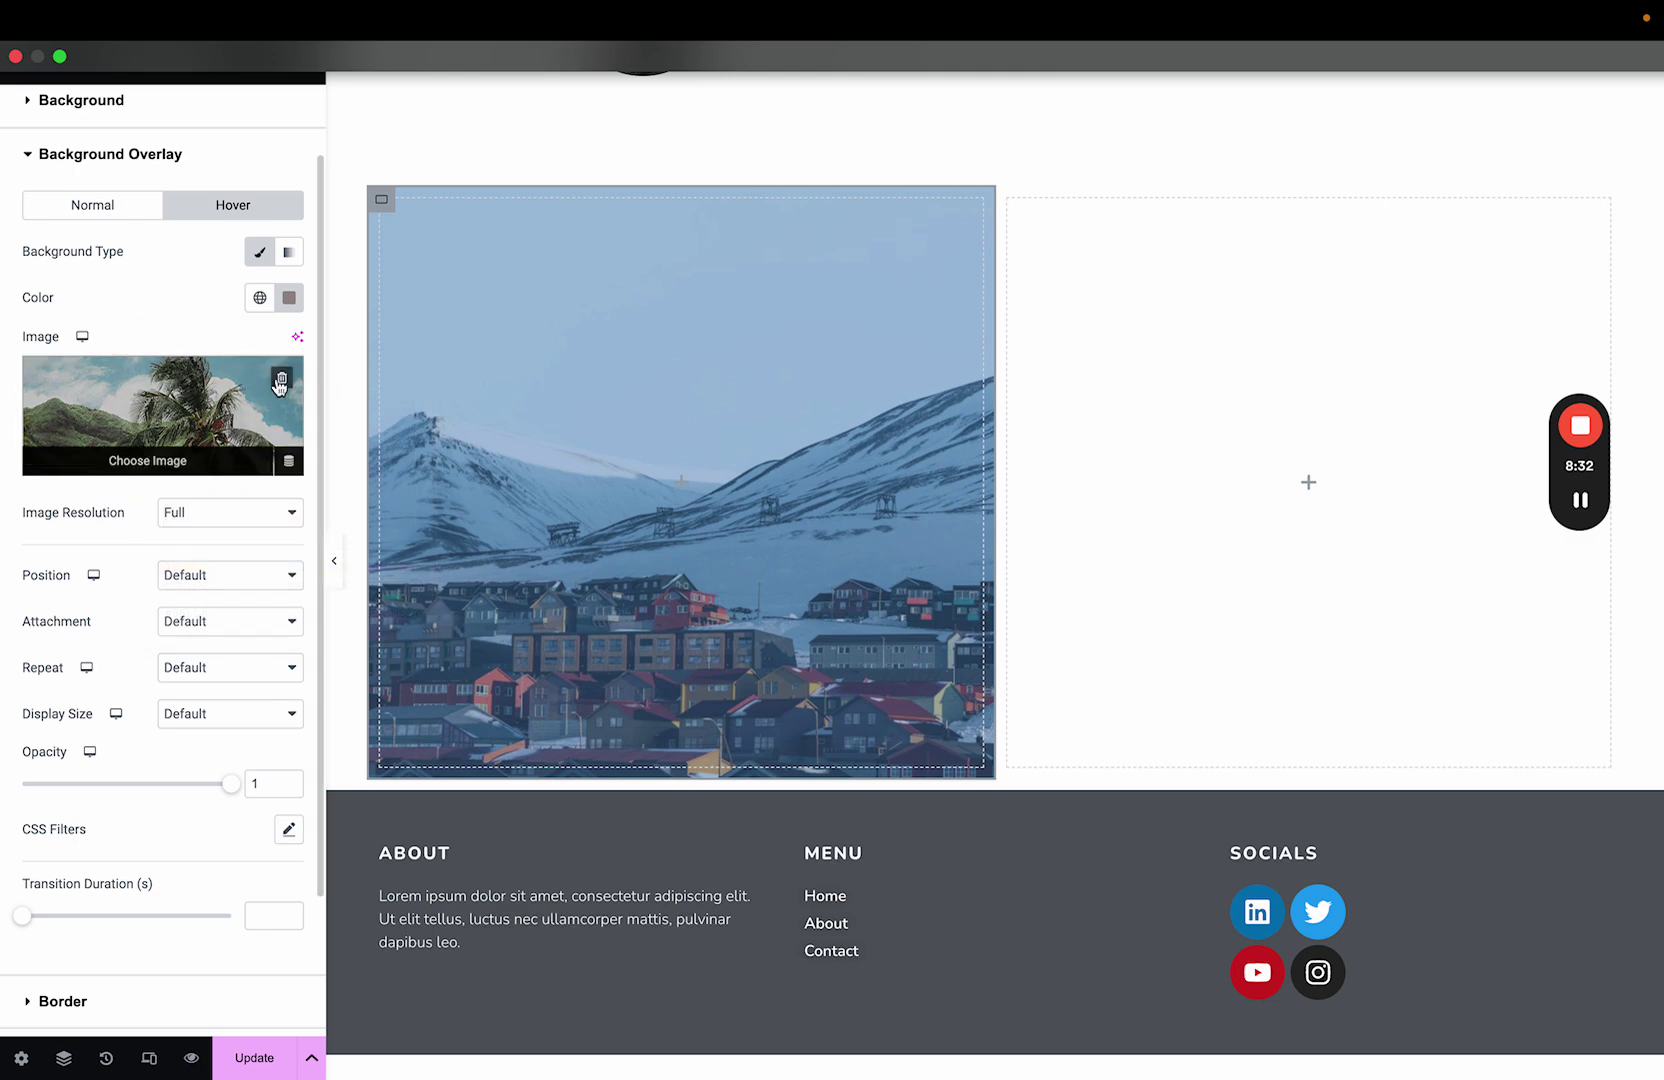
click(284, 383)
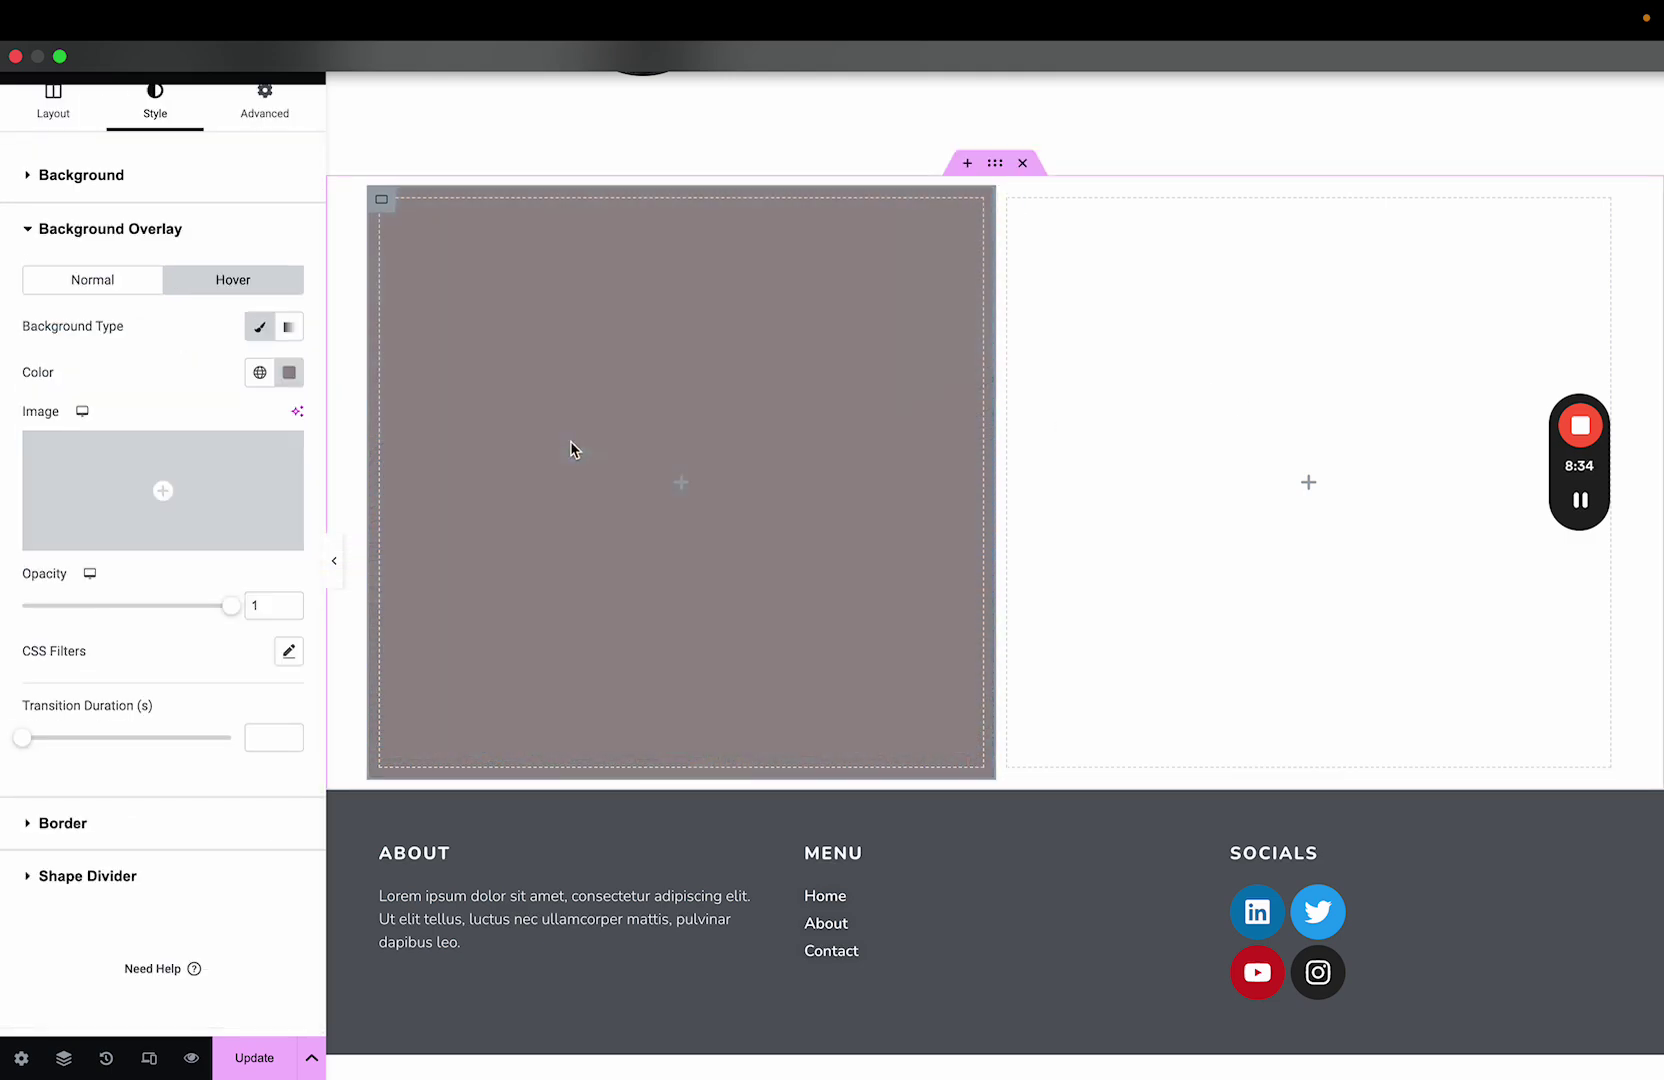
drag(228, 607, 93, 606)
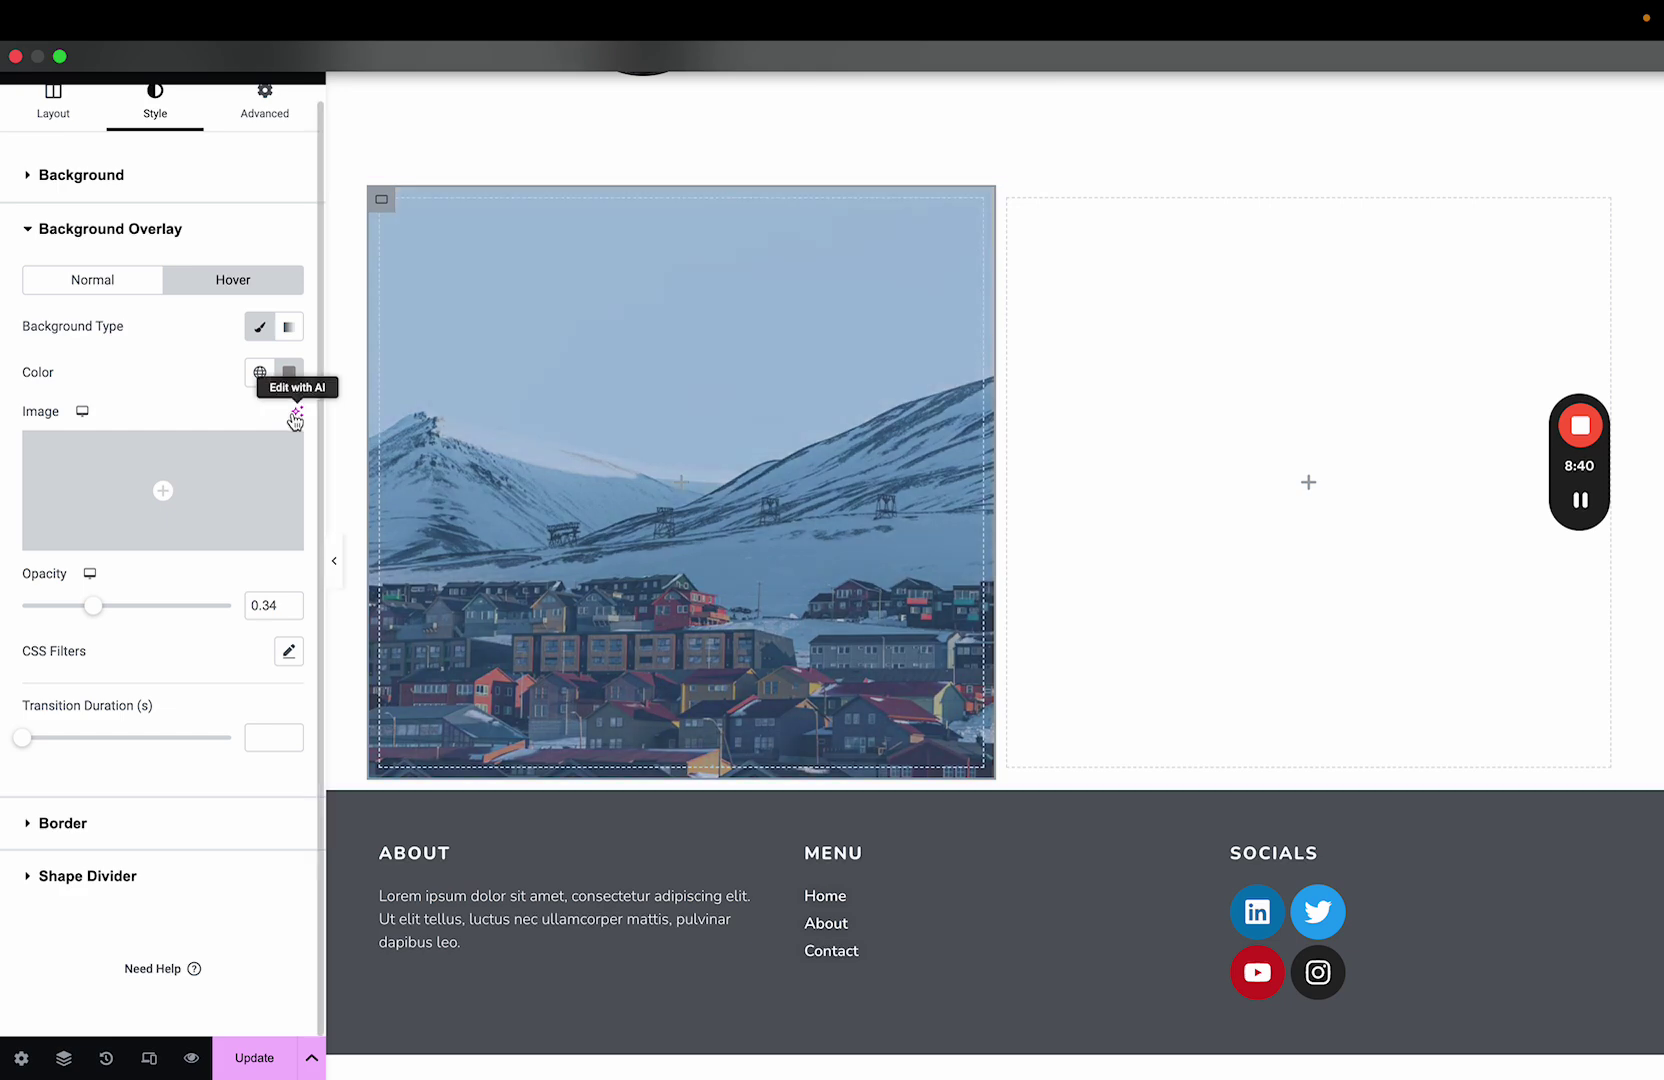
- Clear the hover overlay's color and classic background type, and return to the overlay's normal state
click(289, 372)
click(330, 422)
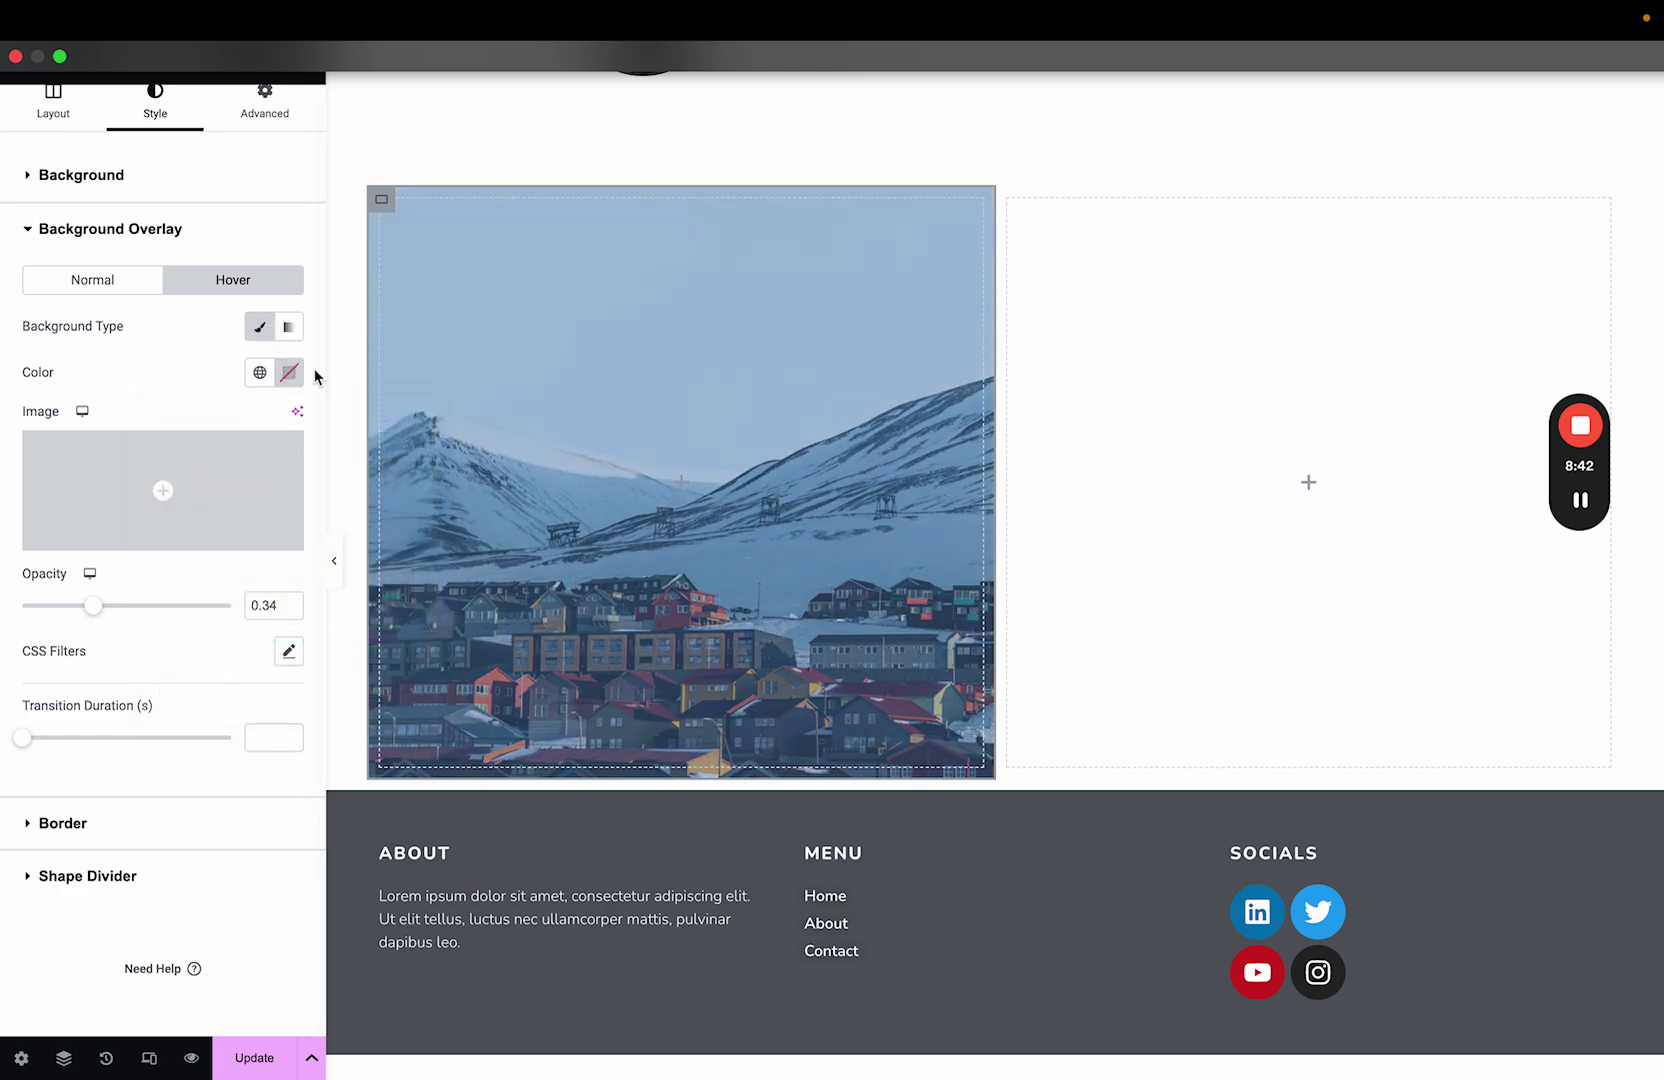
click(262, 327)
click(130, 298)
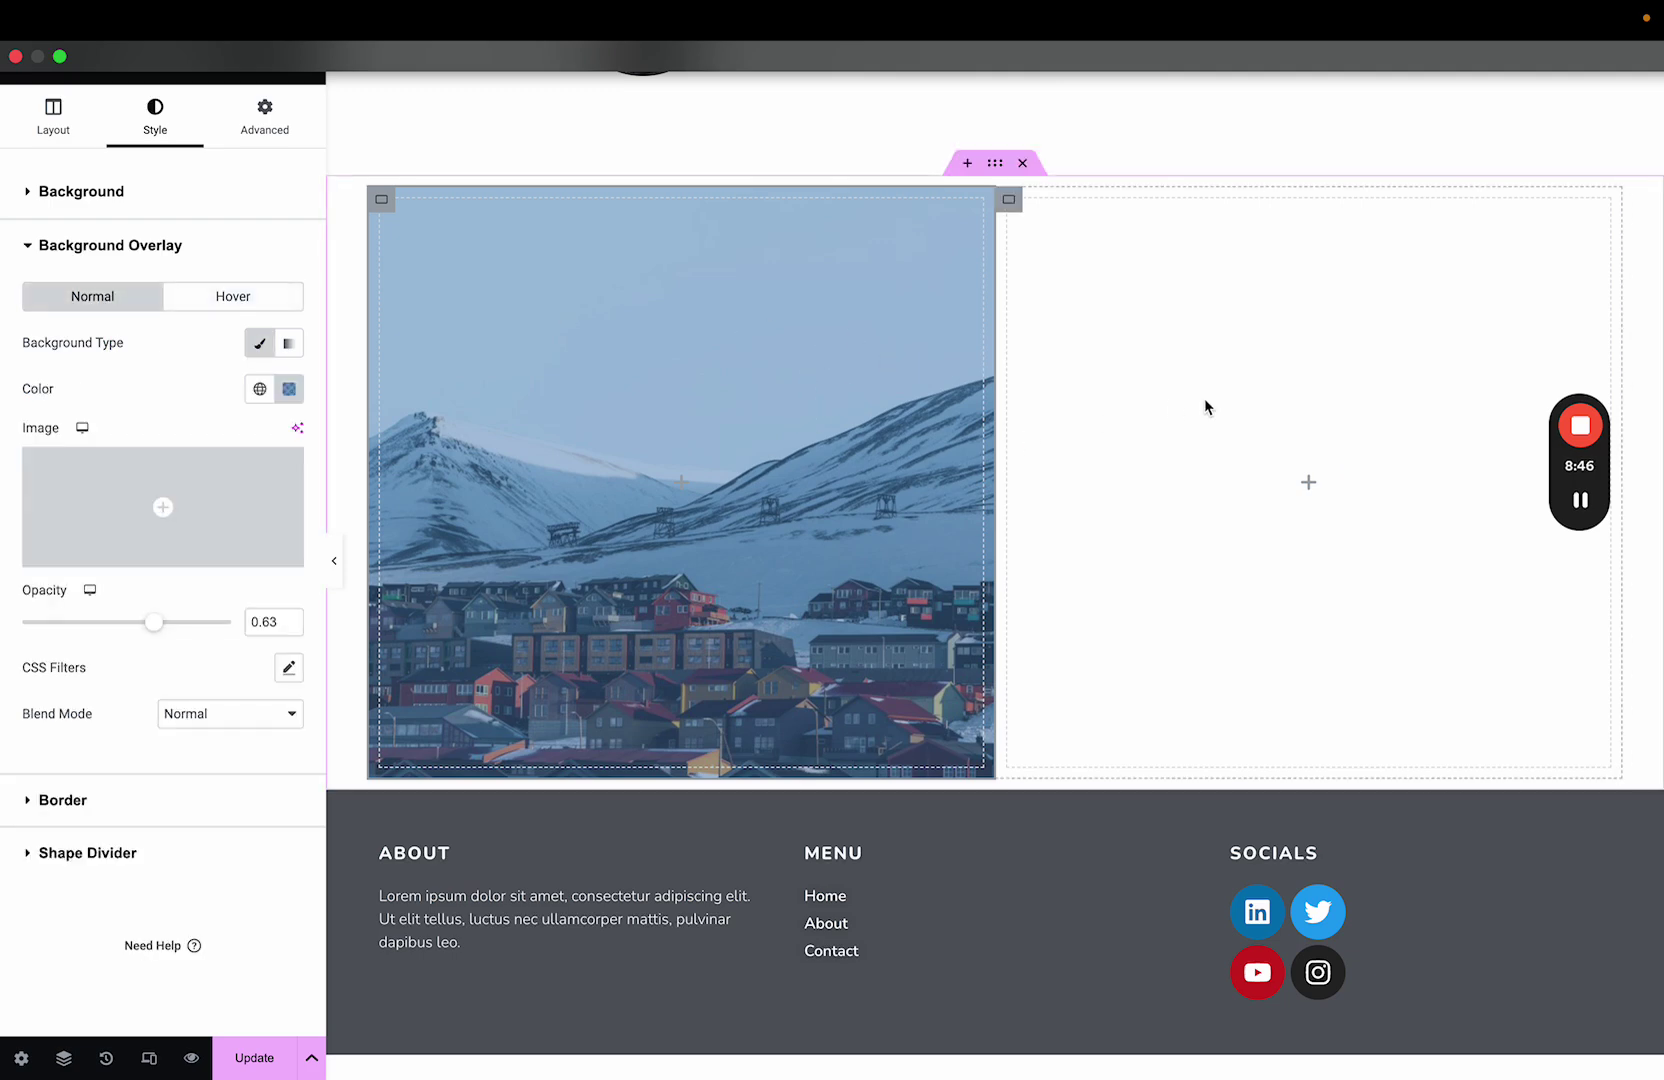
- Add an Image widget to the empty second column and set its picture to the cat photo with the green background
scroll(1204, 398, up, 1)
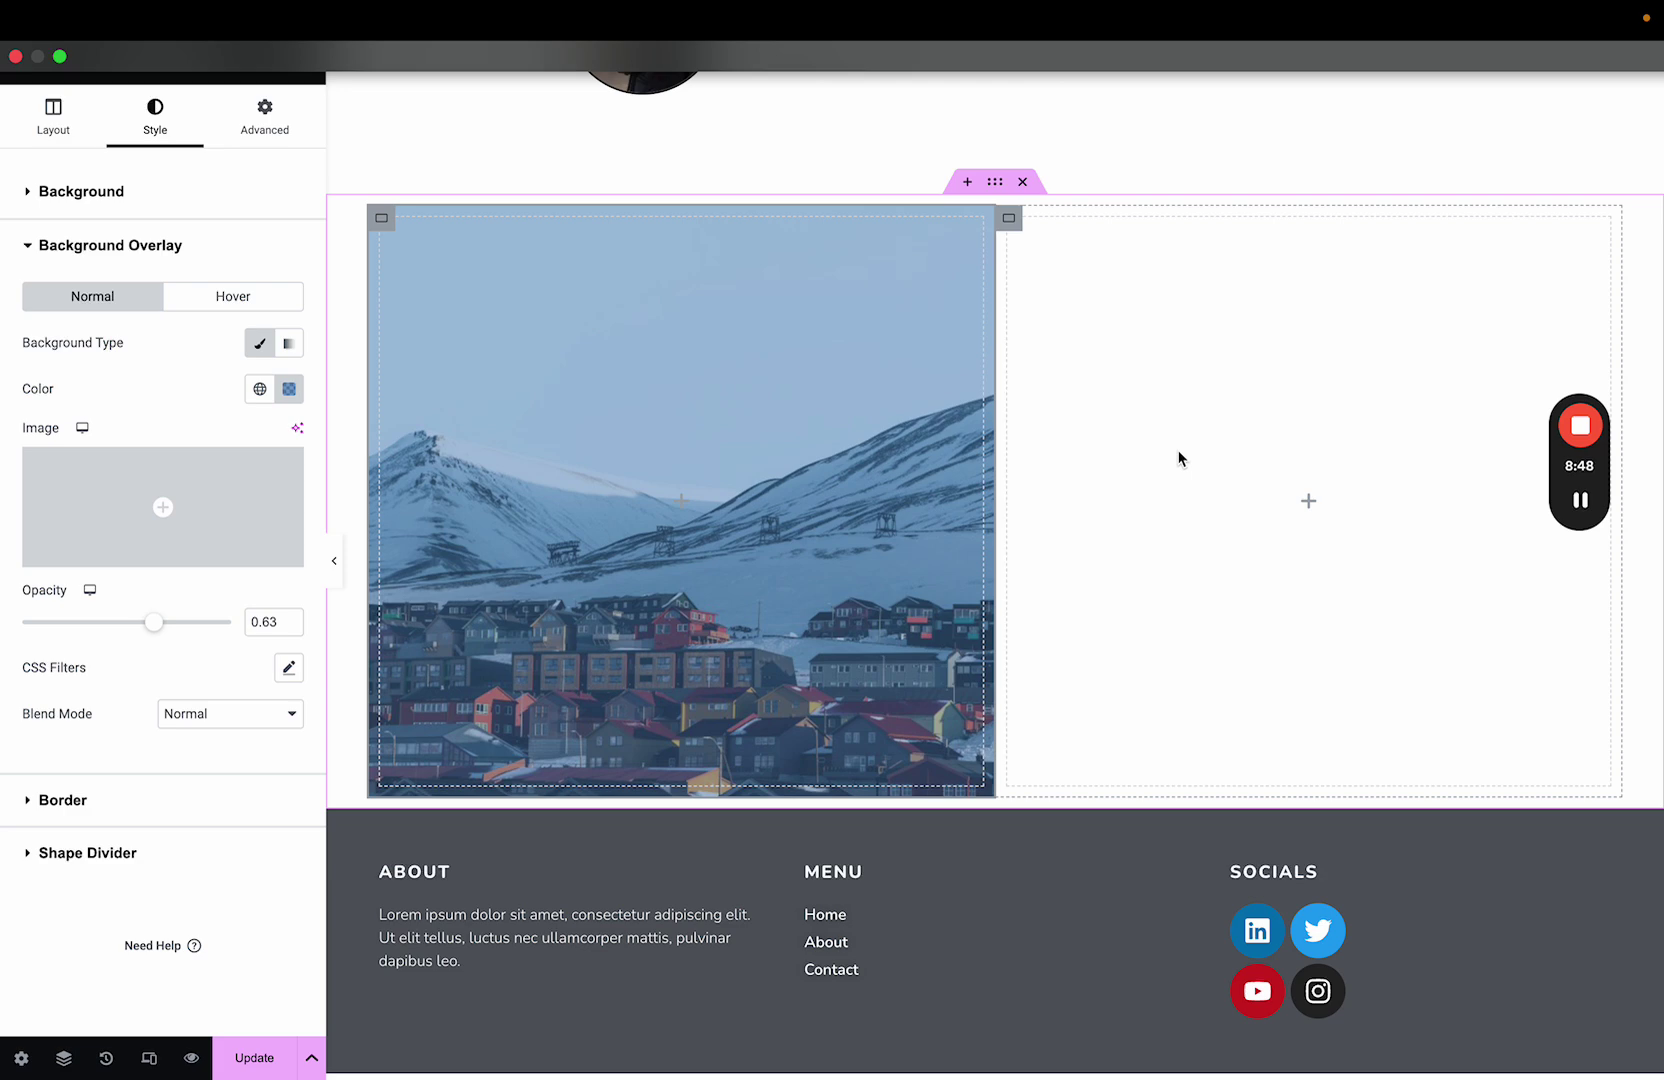
scroll(1163, 457, up, 3)
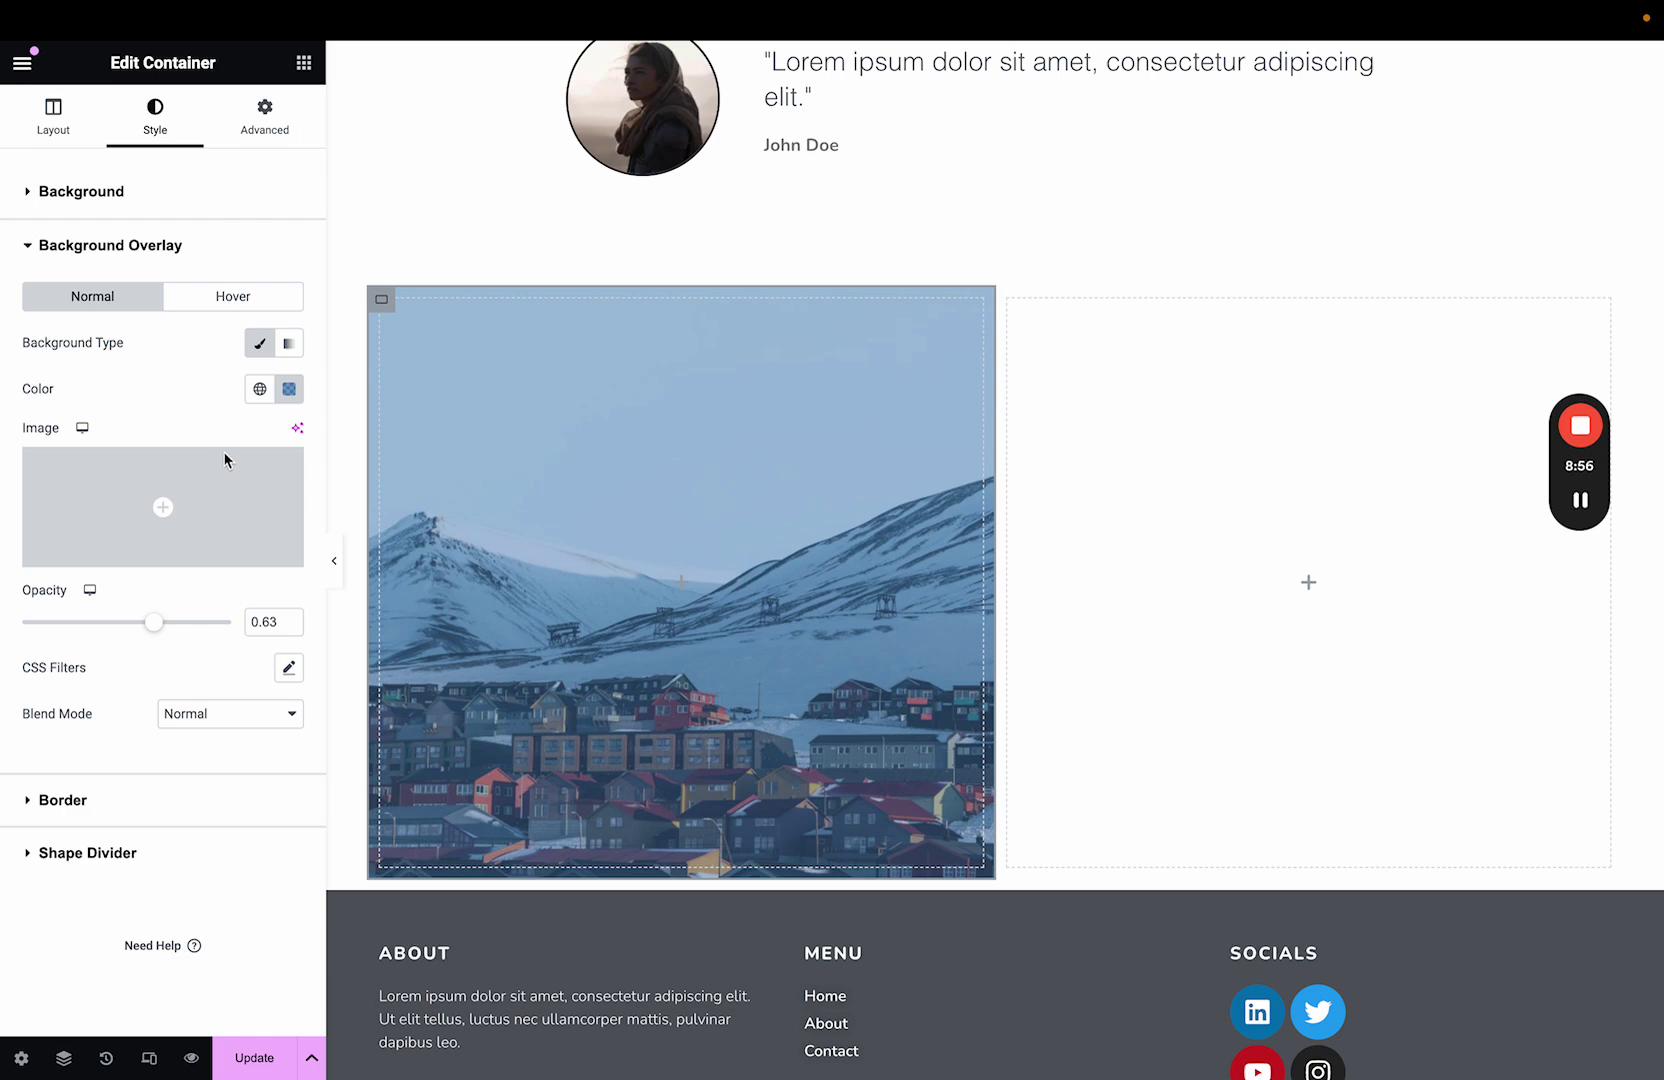
scroll(160, 604, down, 2)
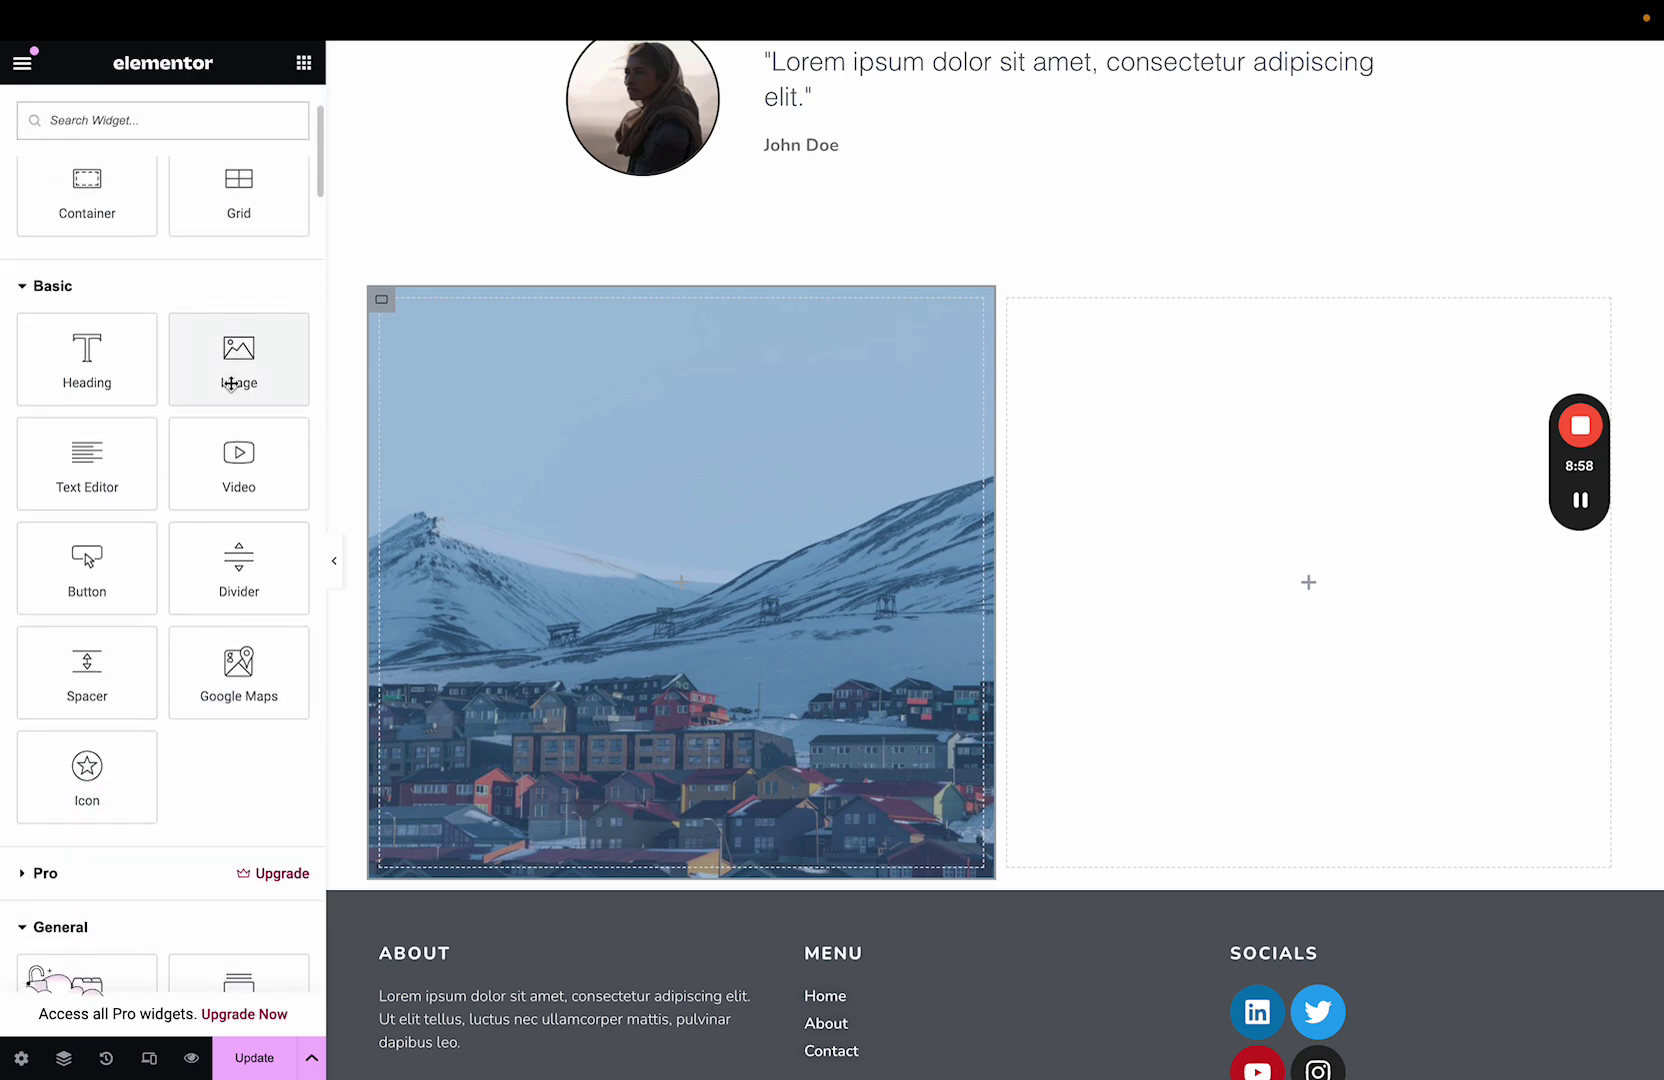
drag(238, 380, 1202, 551)
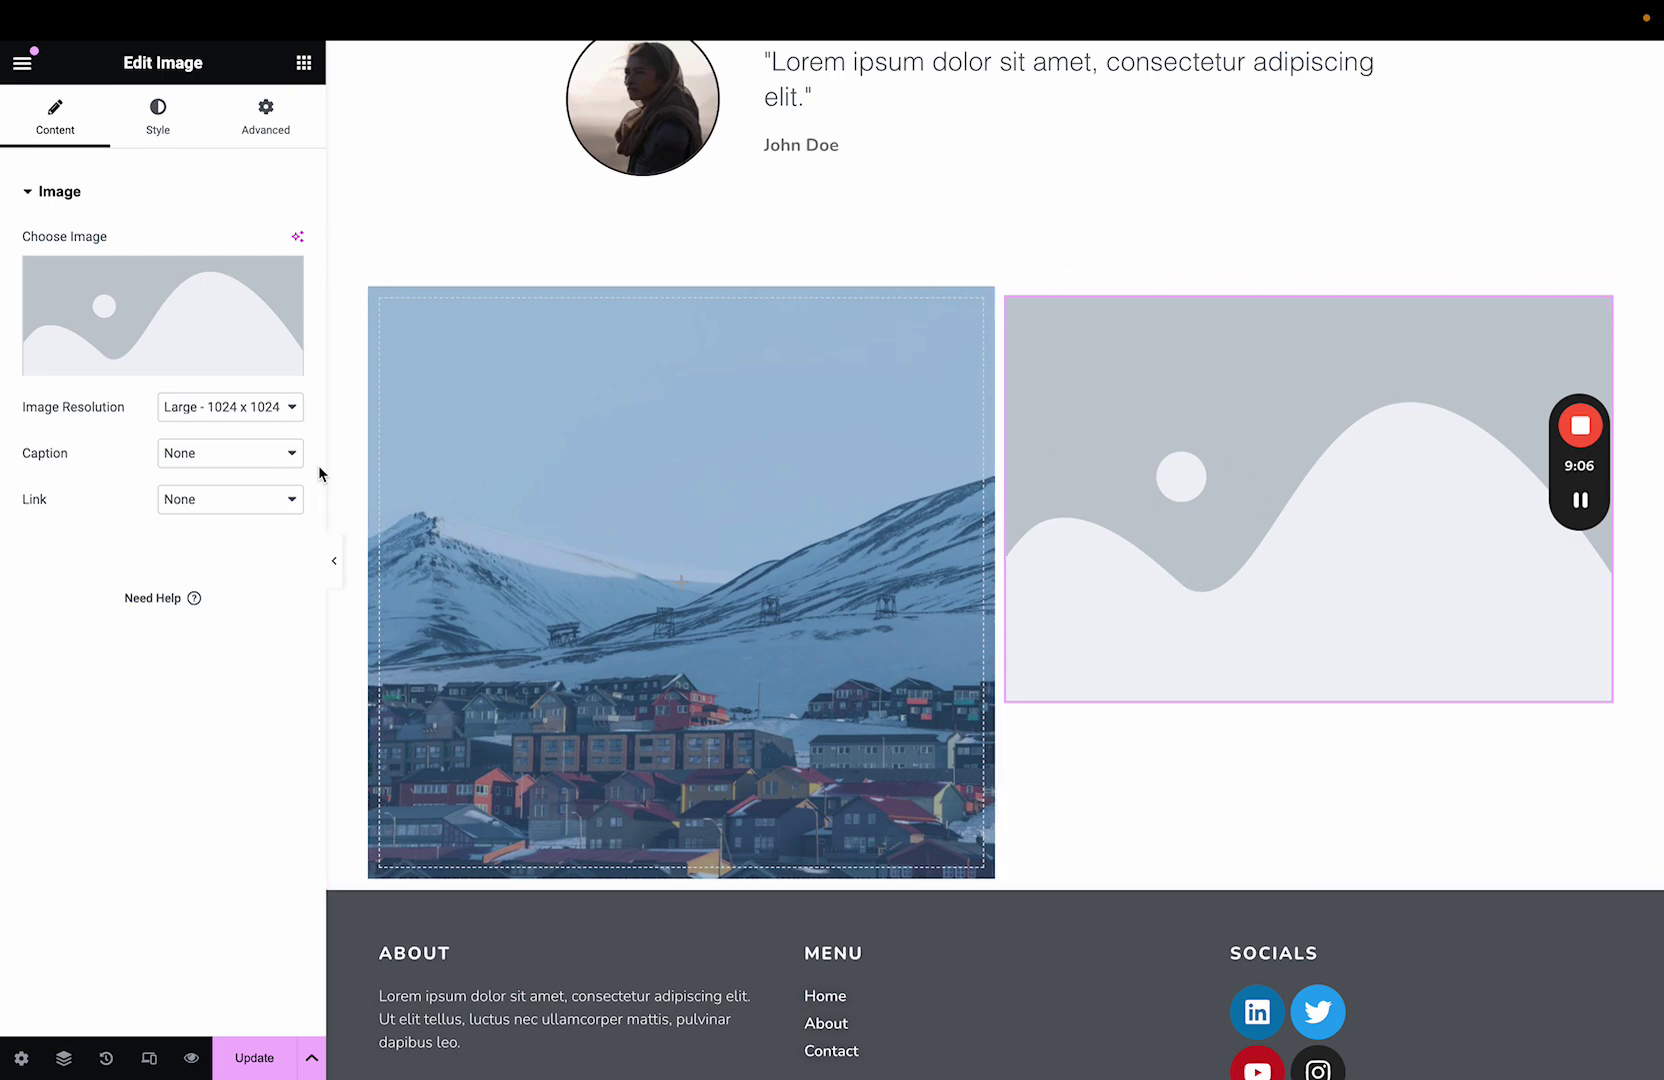
click(146, 307)
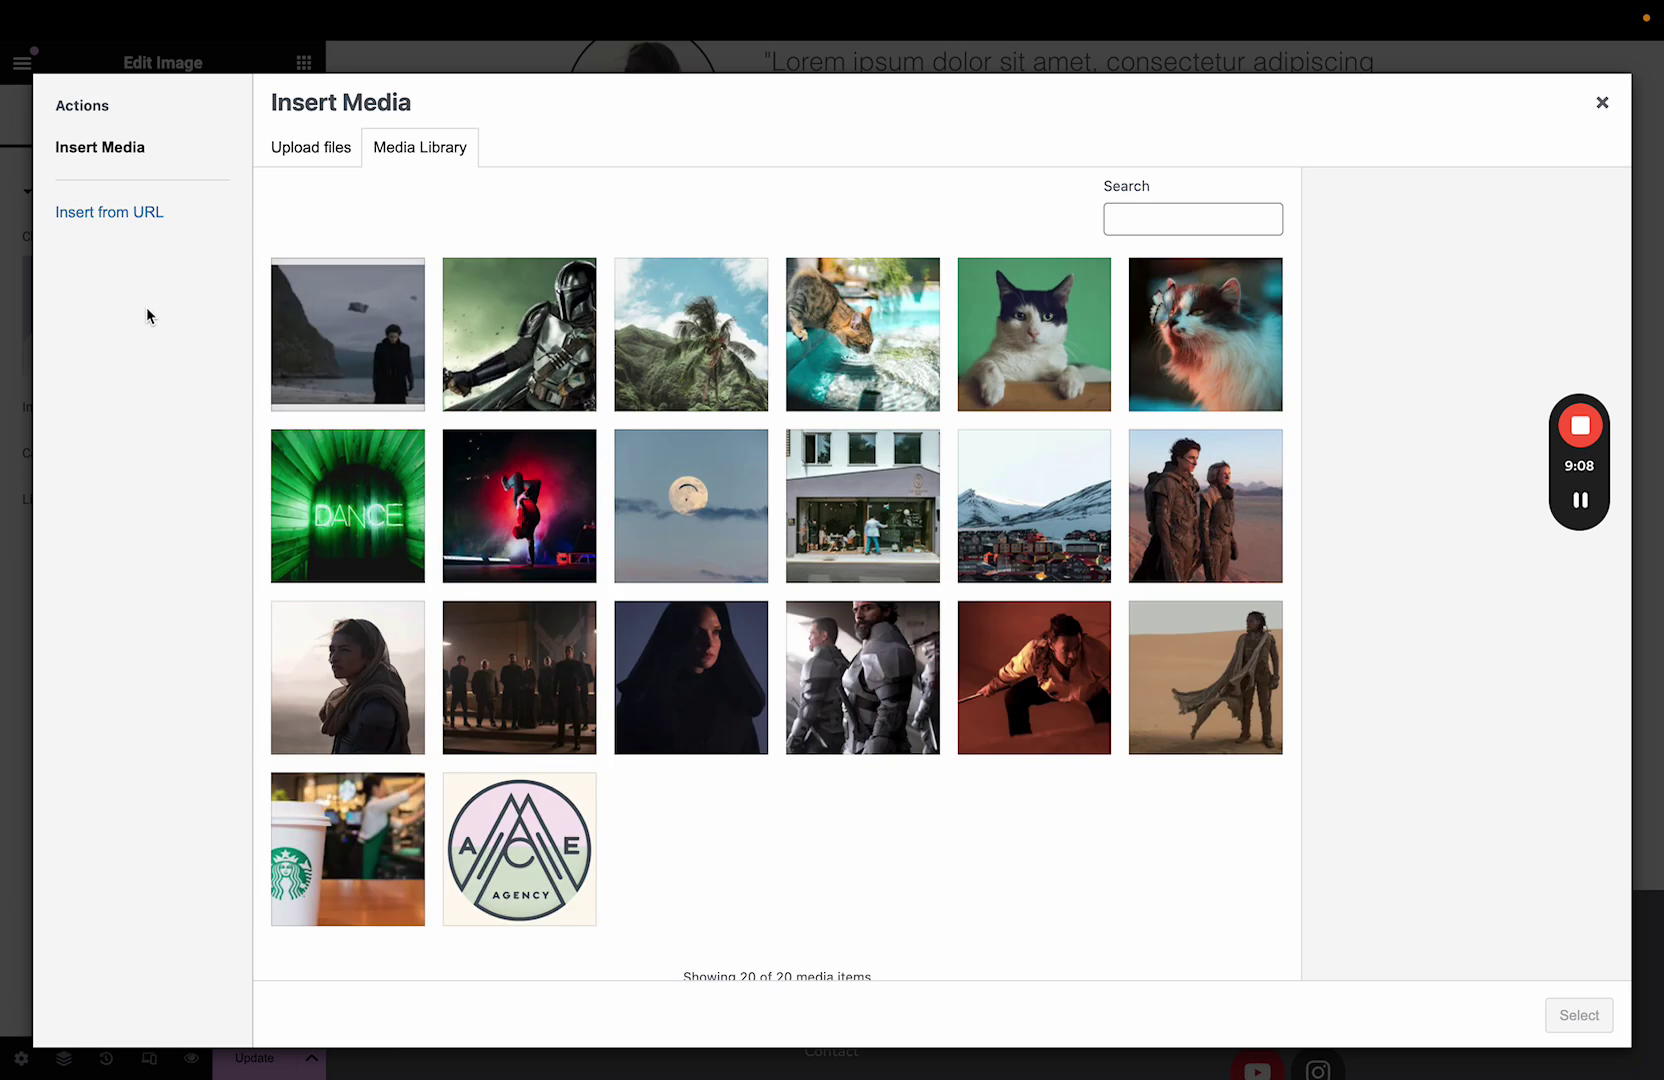
click(1080, 336)
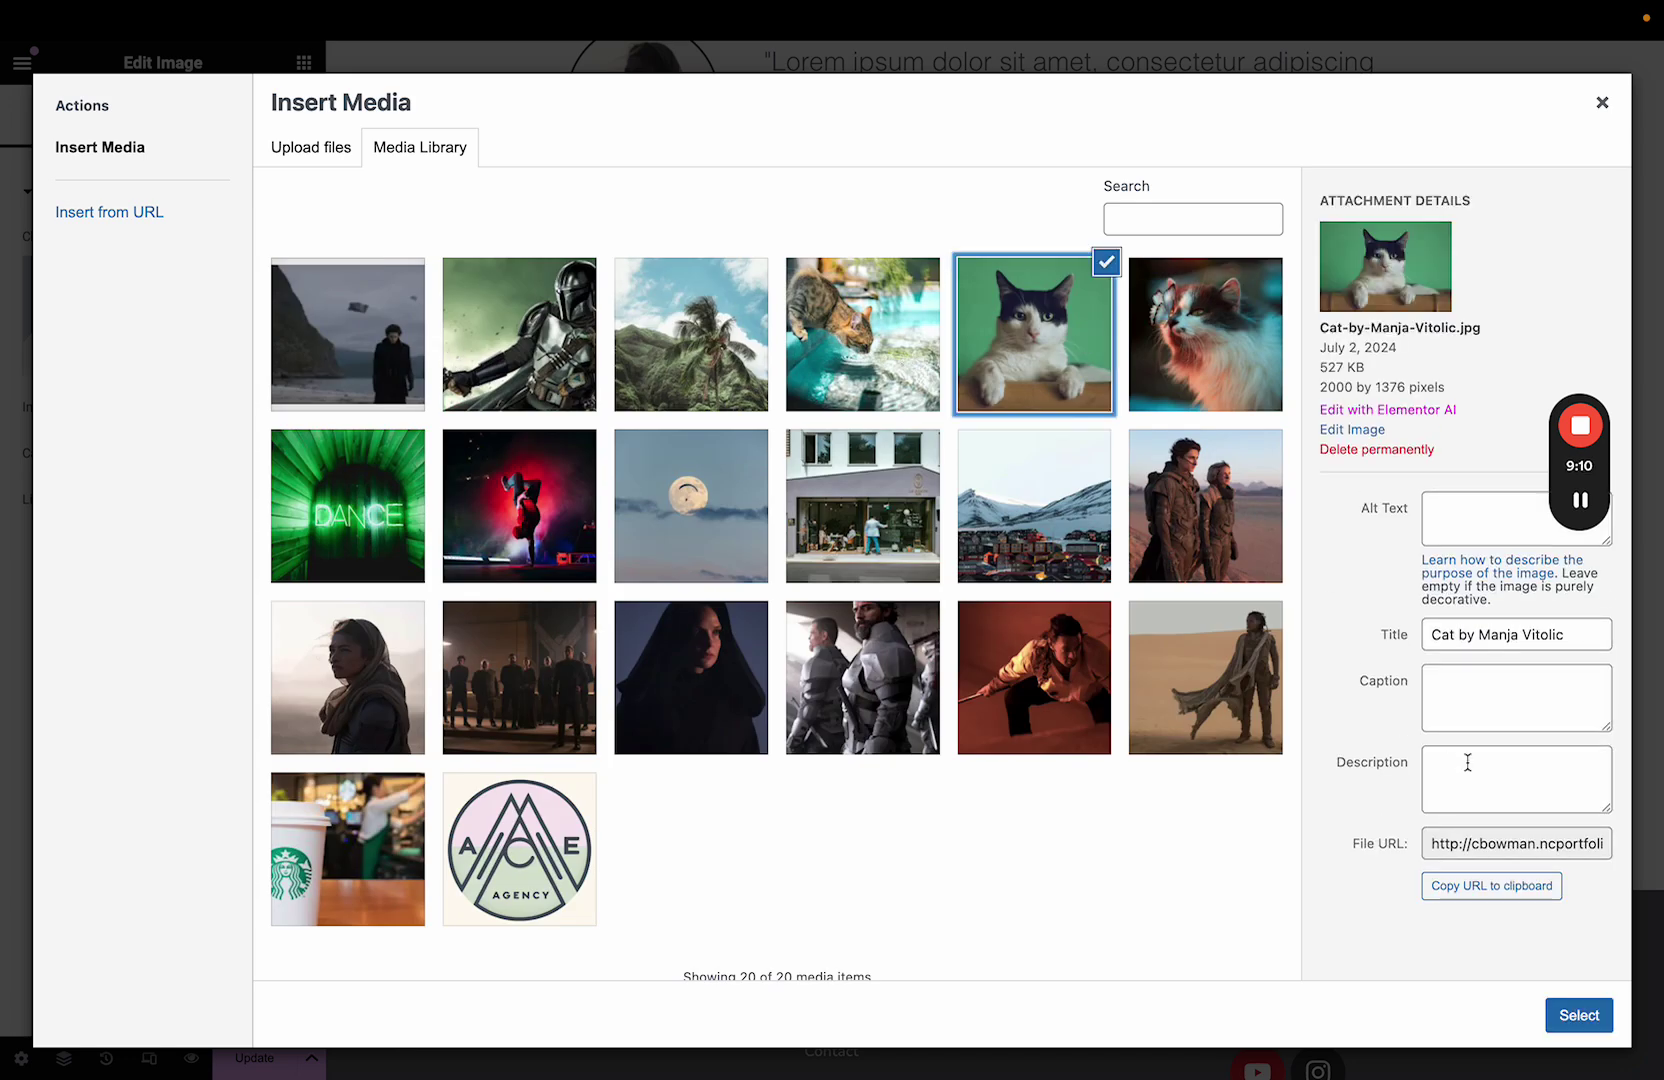
click(1596, 1014)
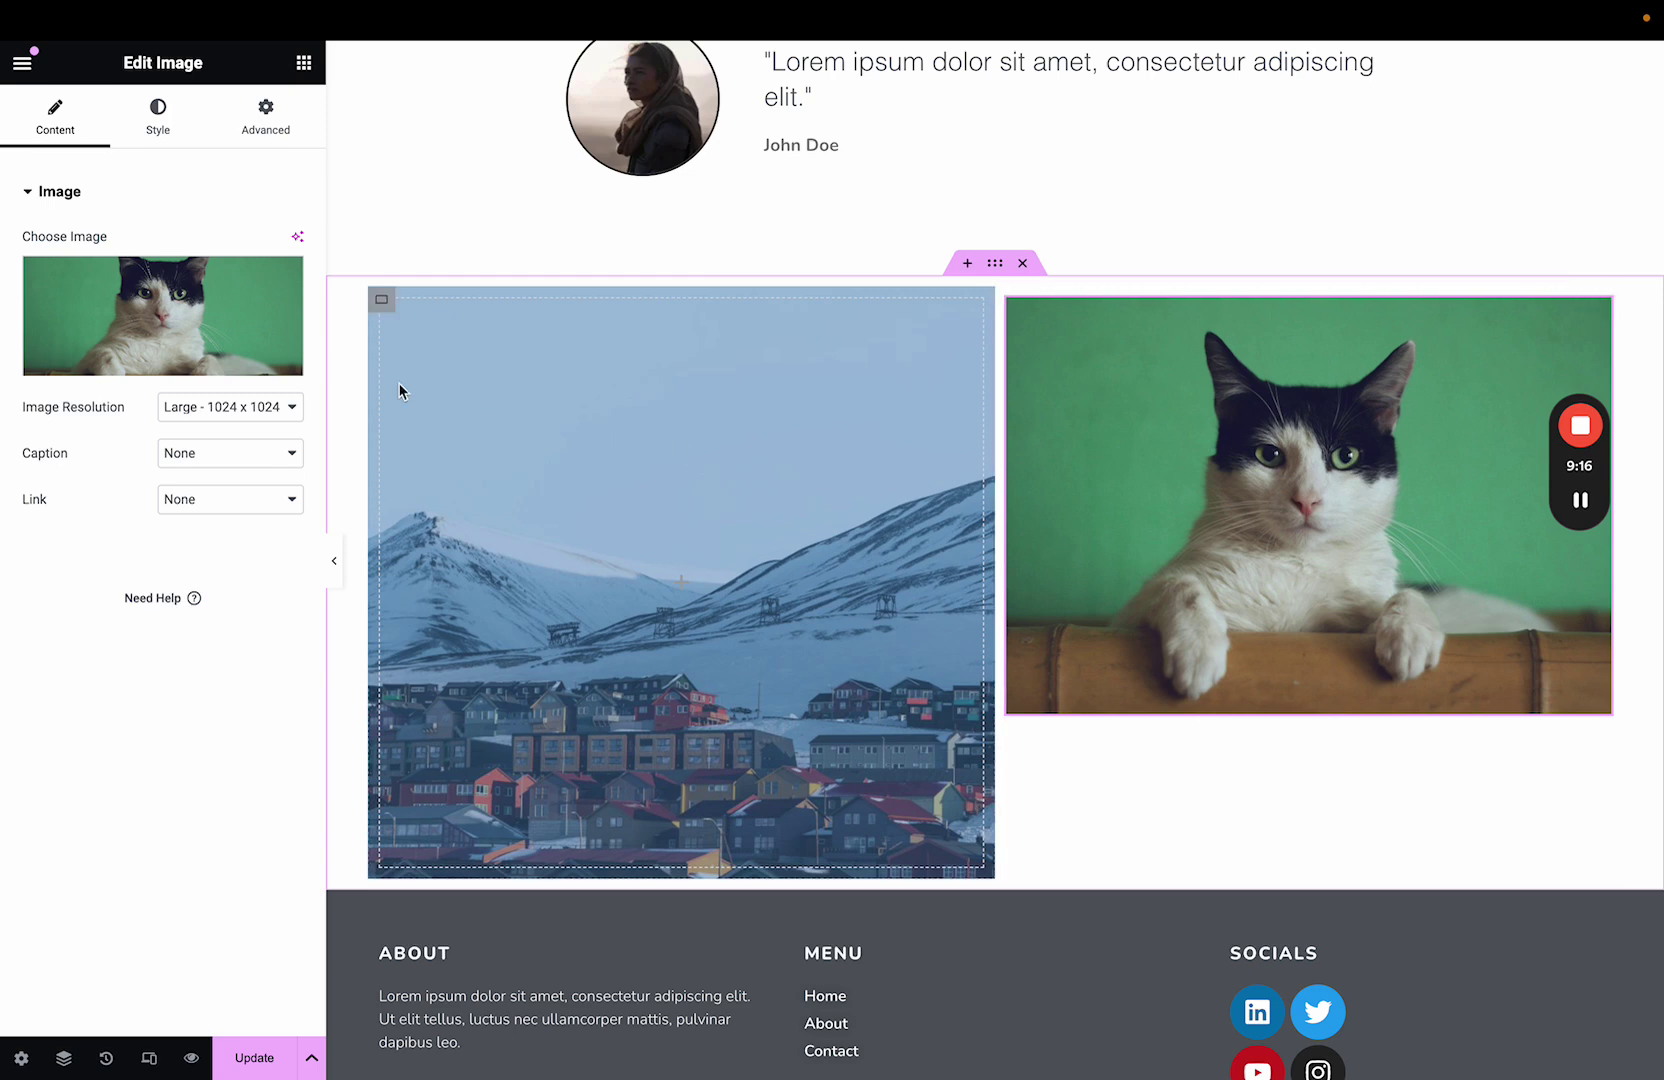
- Try the cat image's resolution at Medium - 300 x 300, and settle on Medium Large - 768 x 0
click(241, 408)
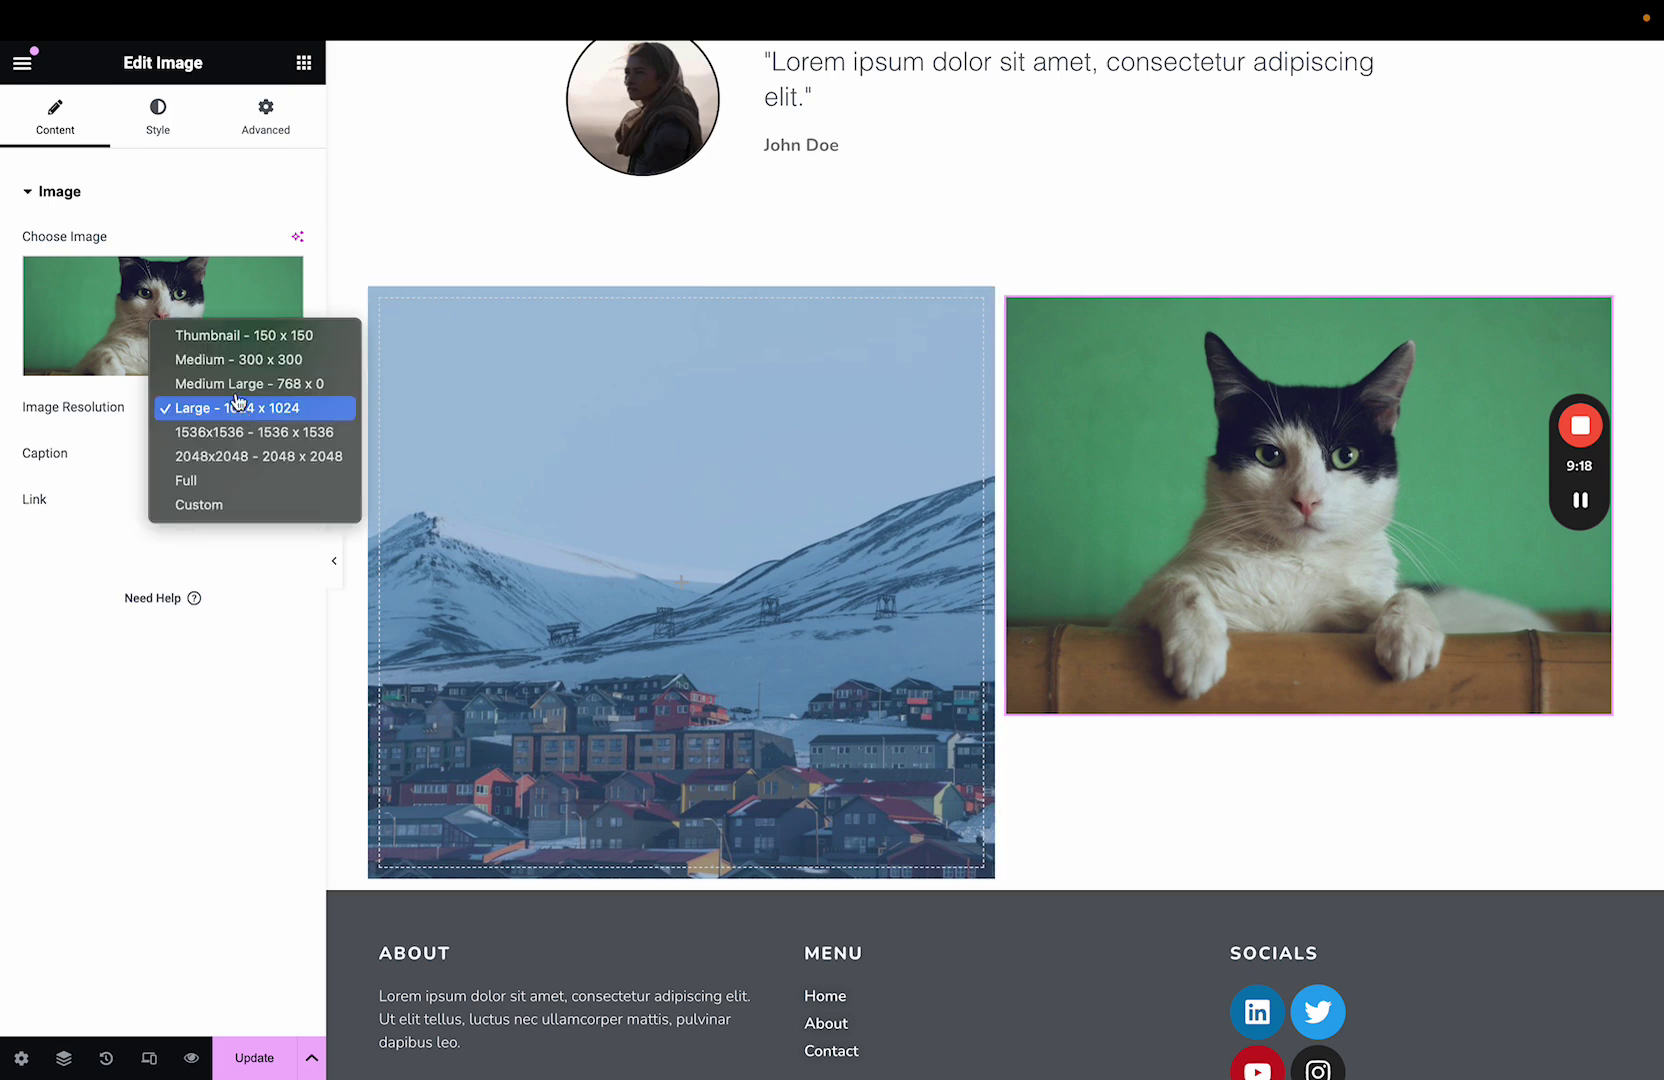
click(240, 384)
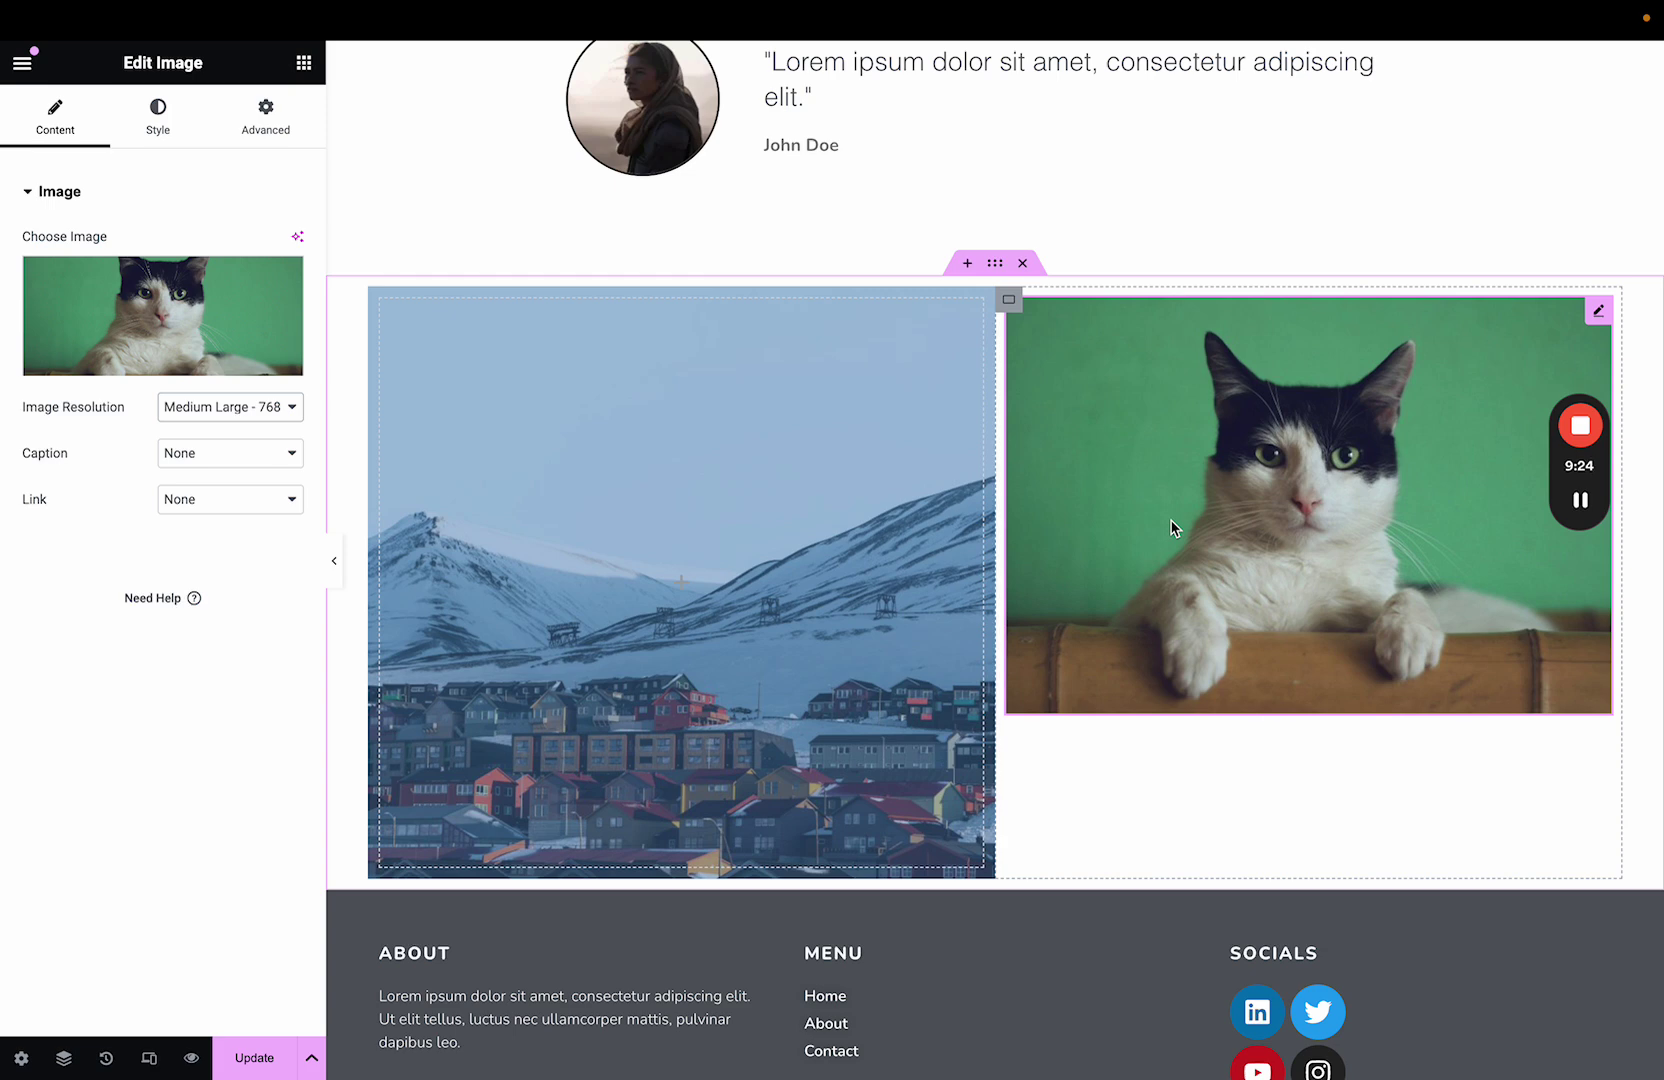
click(266, 408)
click(269, 385)
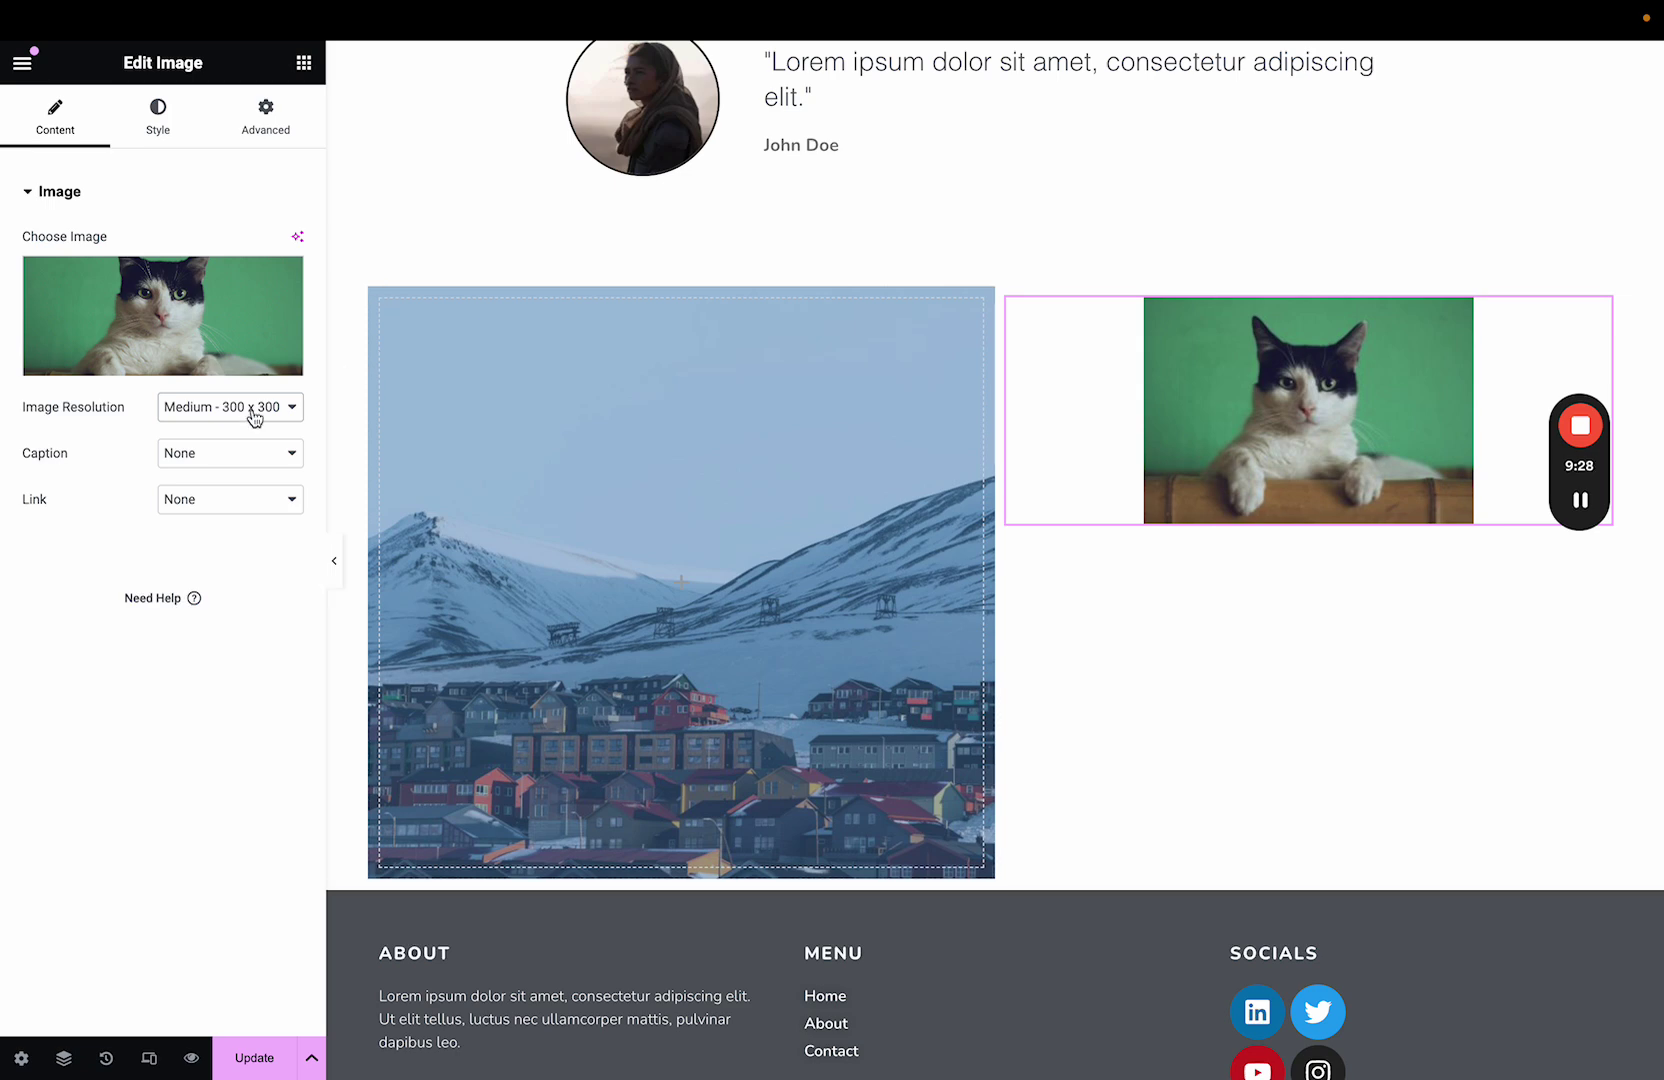
click(255, 410)
click(260, 433)
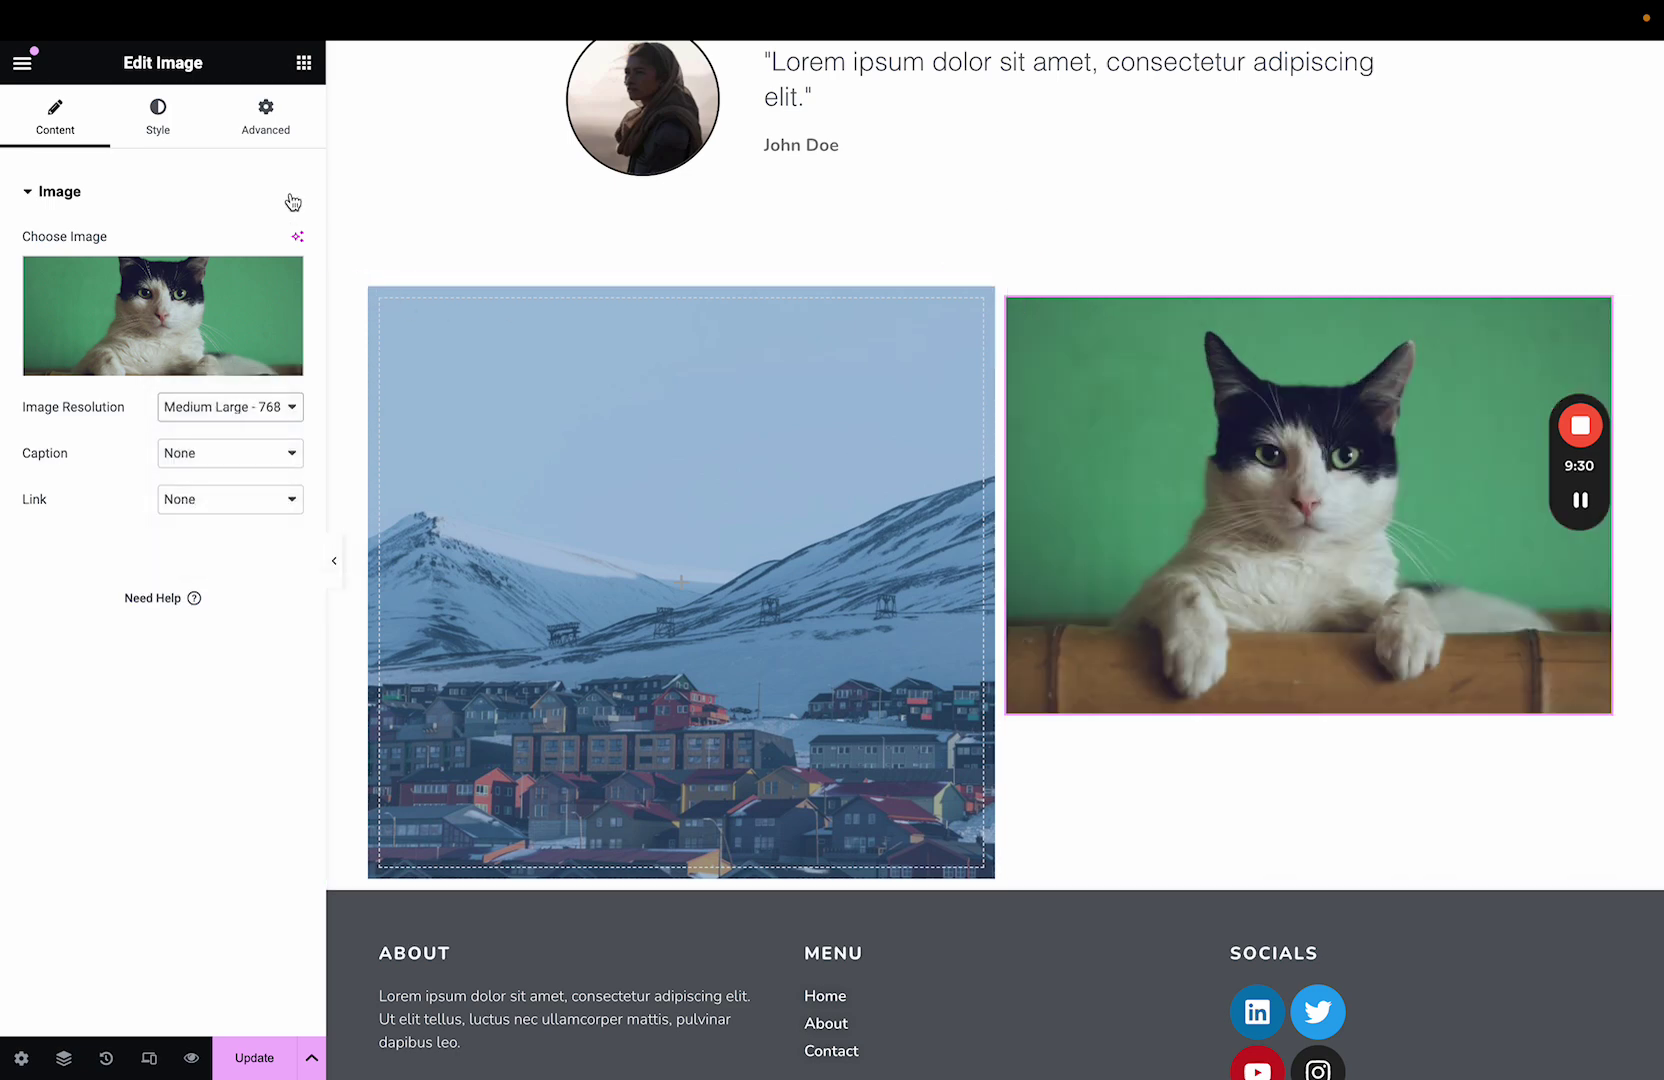
- Try a 100% width and border radii of 100 and 1000 px on the cat image, and clear these values
click(176, 132)
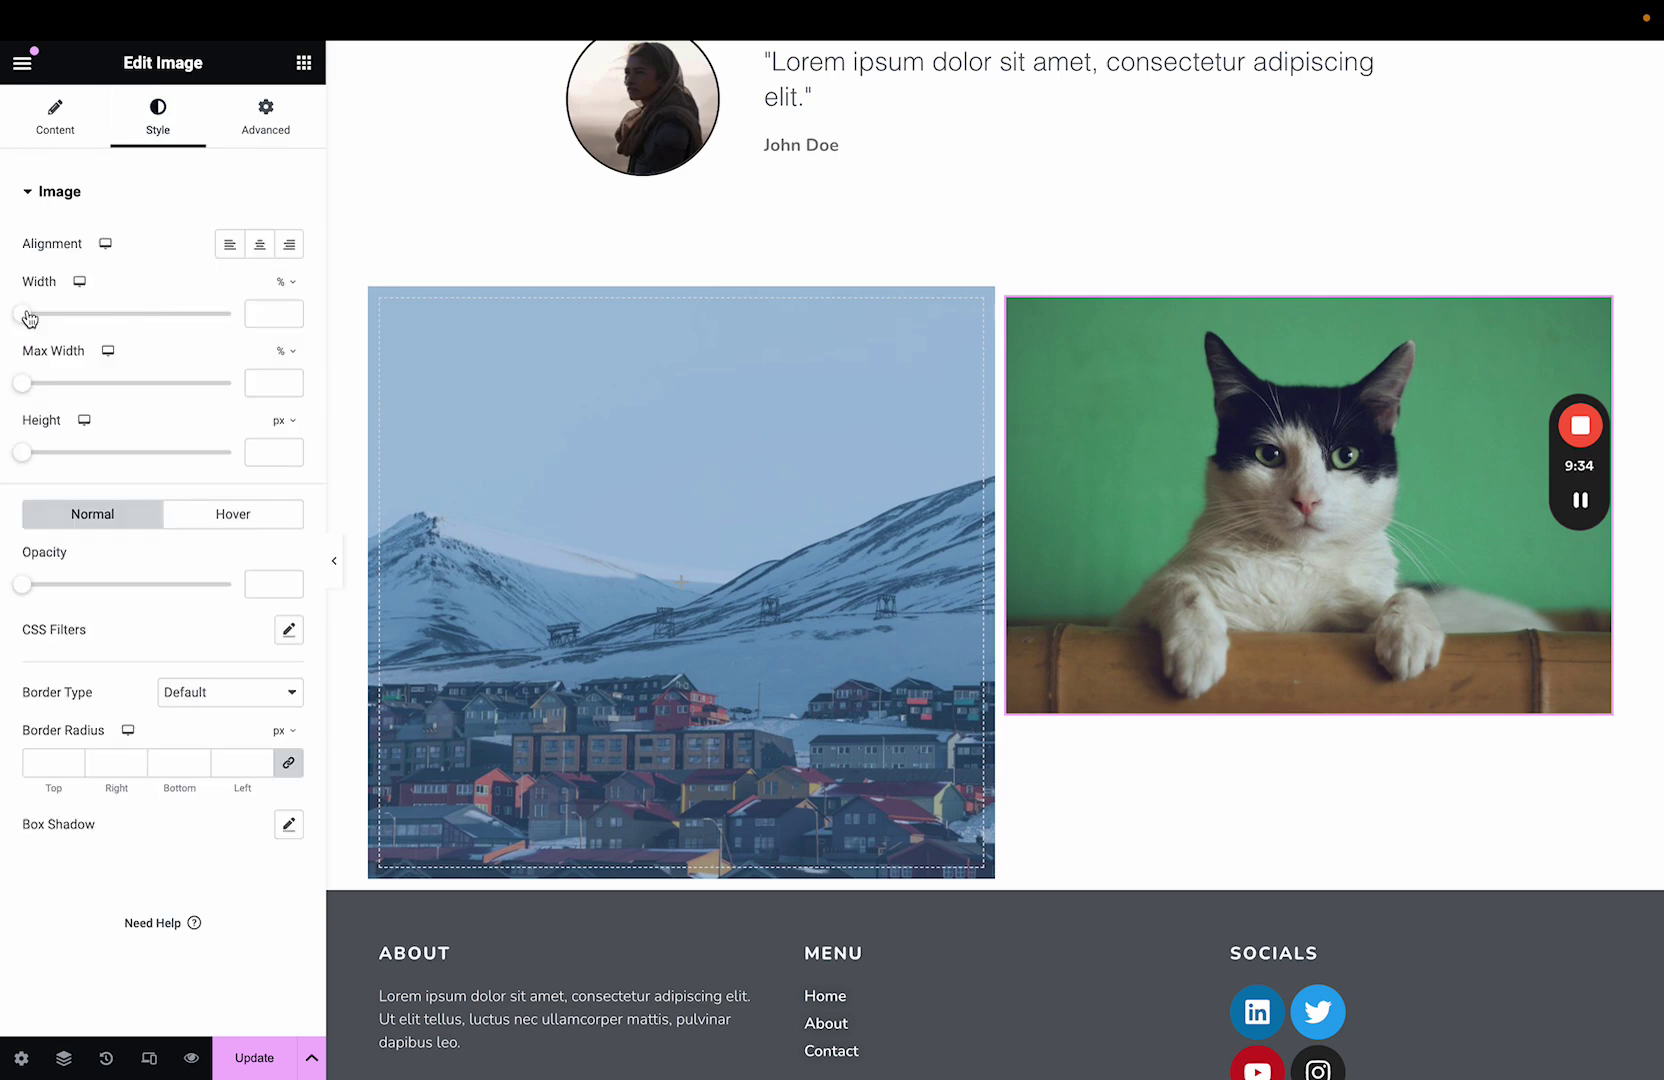
drag(29, 318, 256, 340)
text(100)
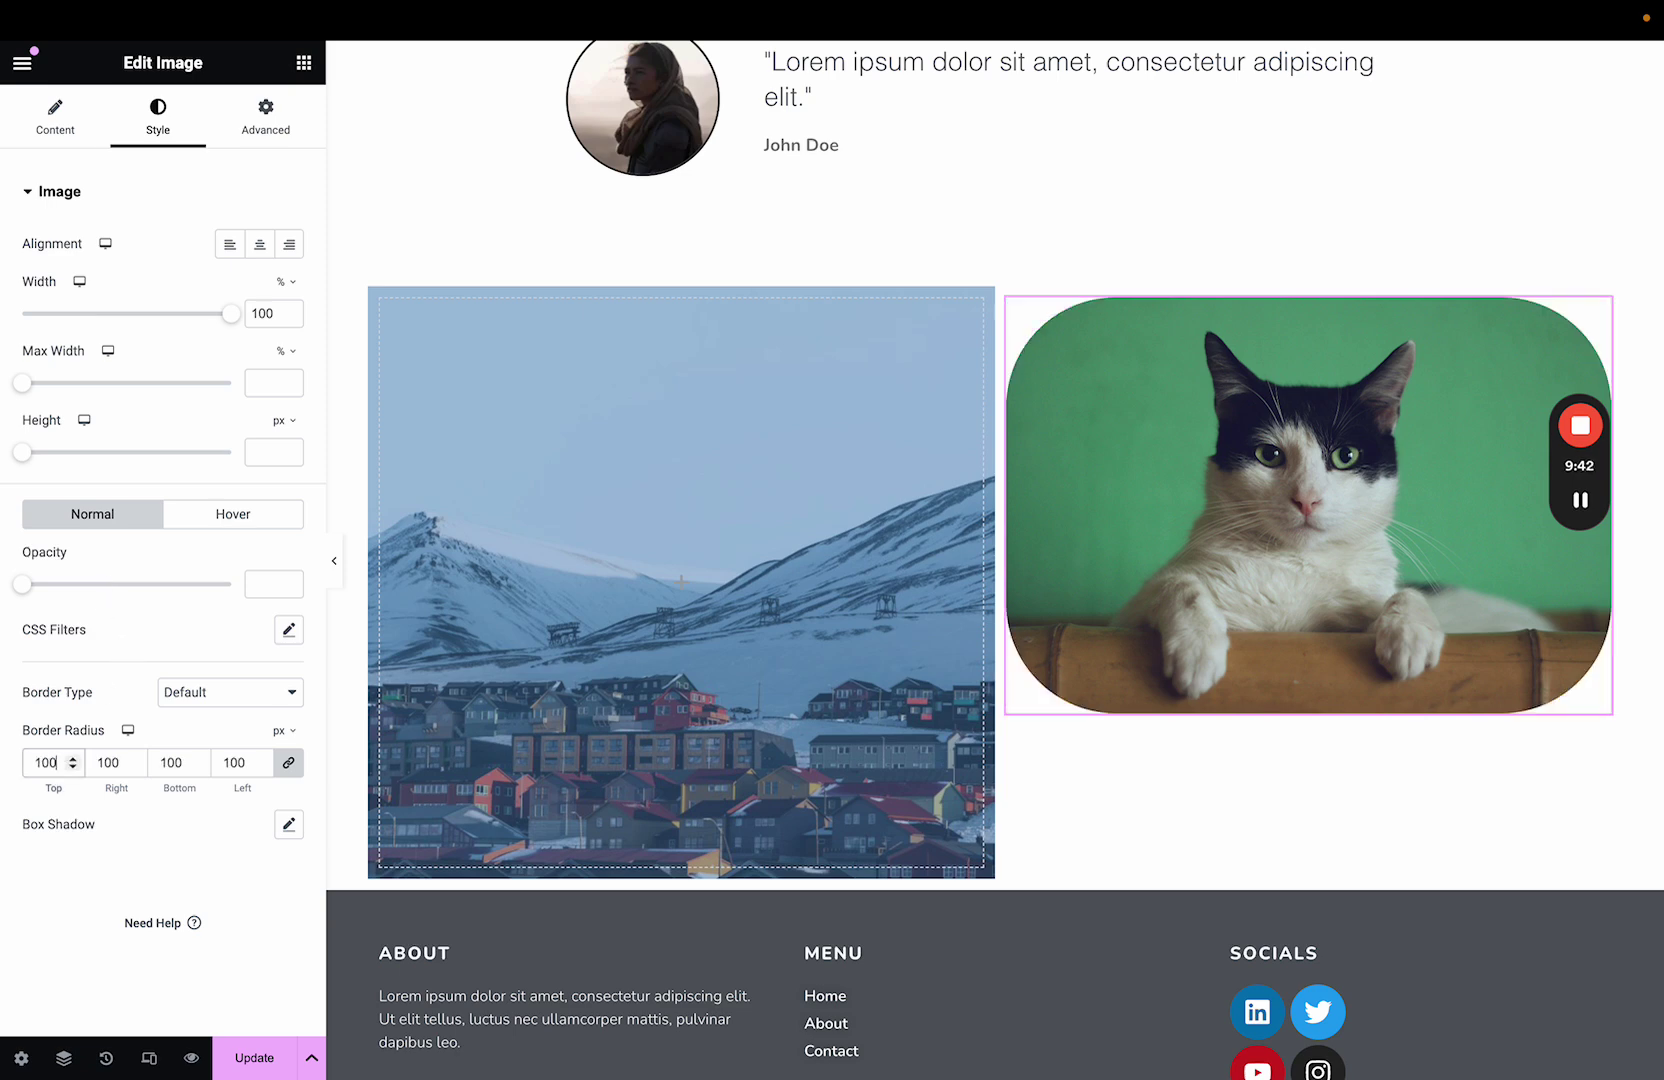
text(0)
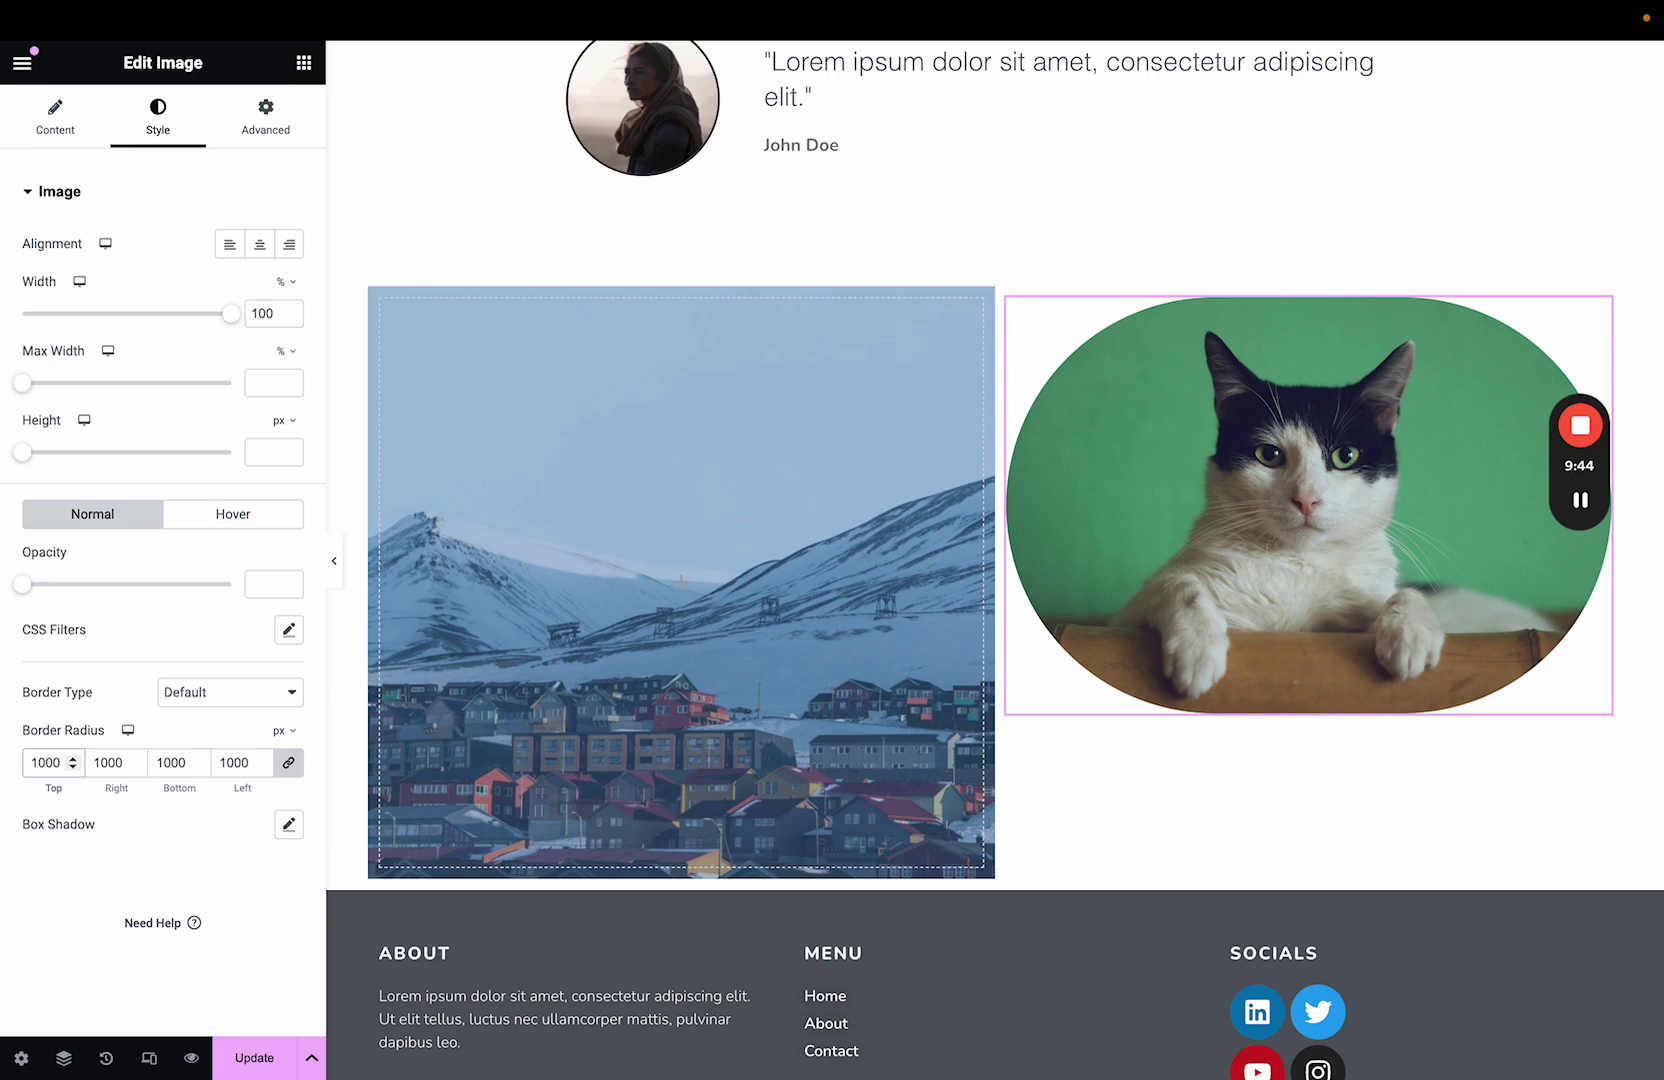
key(super+a)
key(BackSpace)
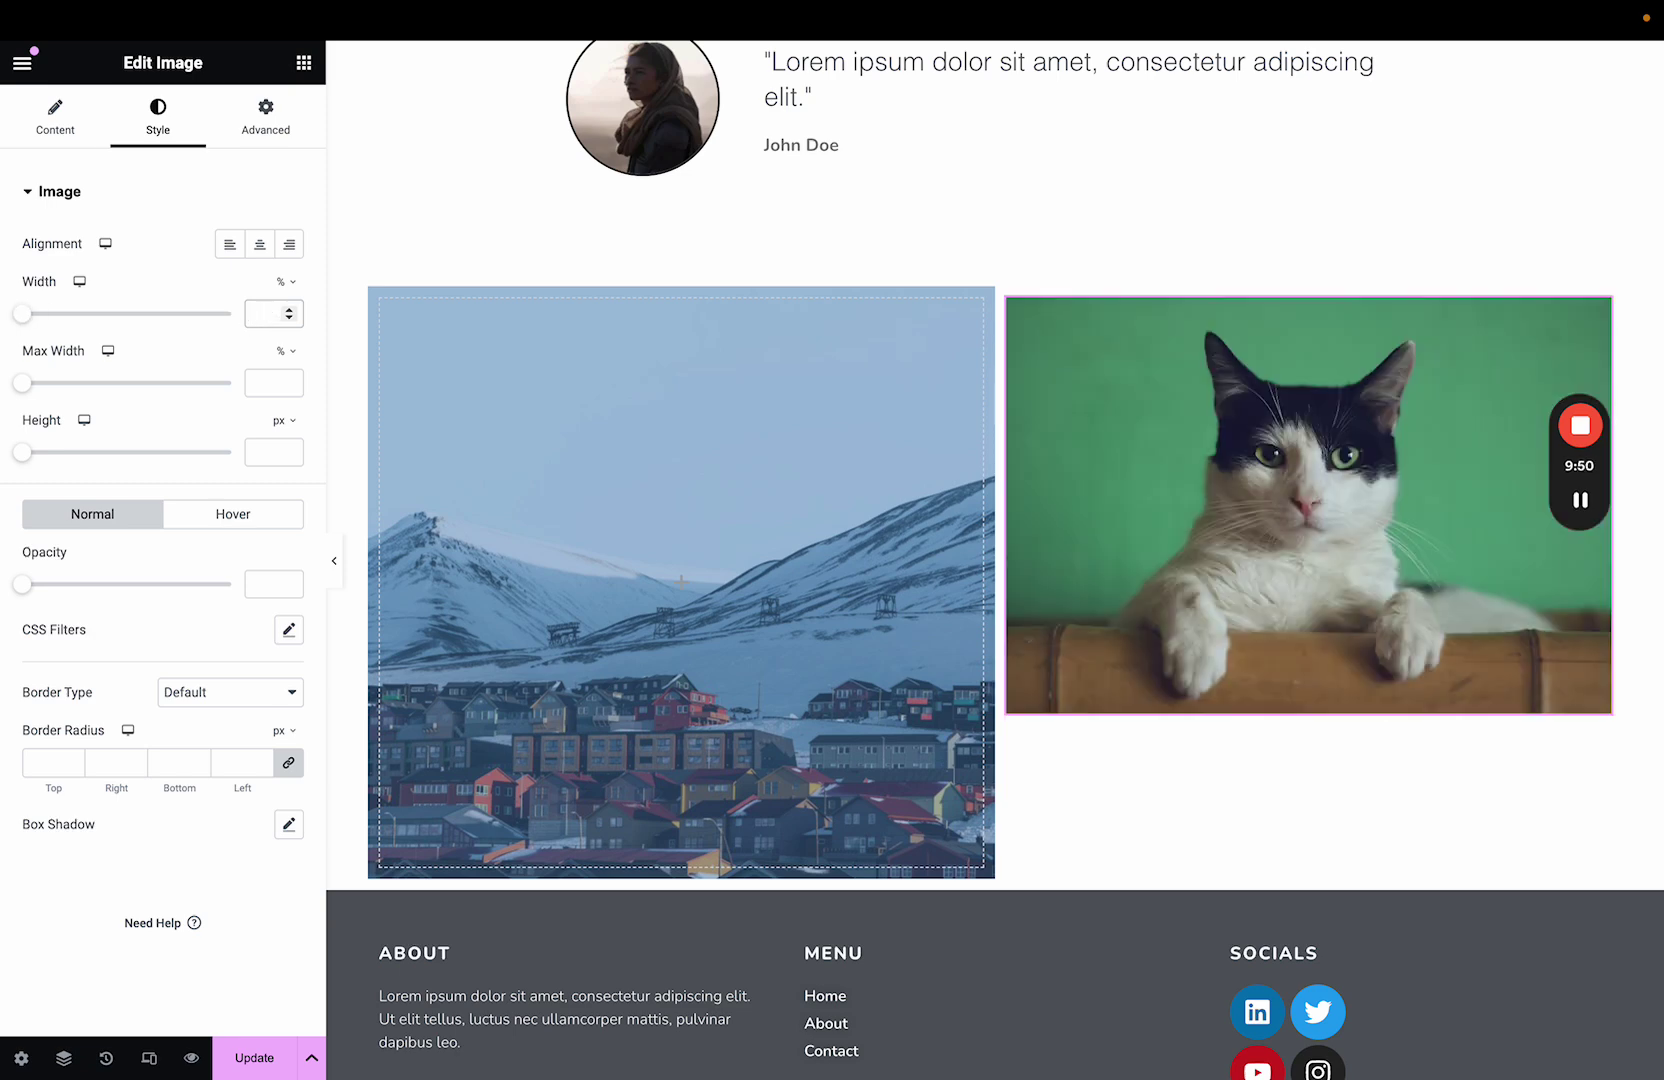
- Replace the widget's cat picture with the media library photo of the moon above clouds
click(50, 115)
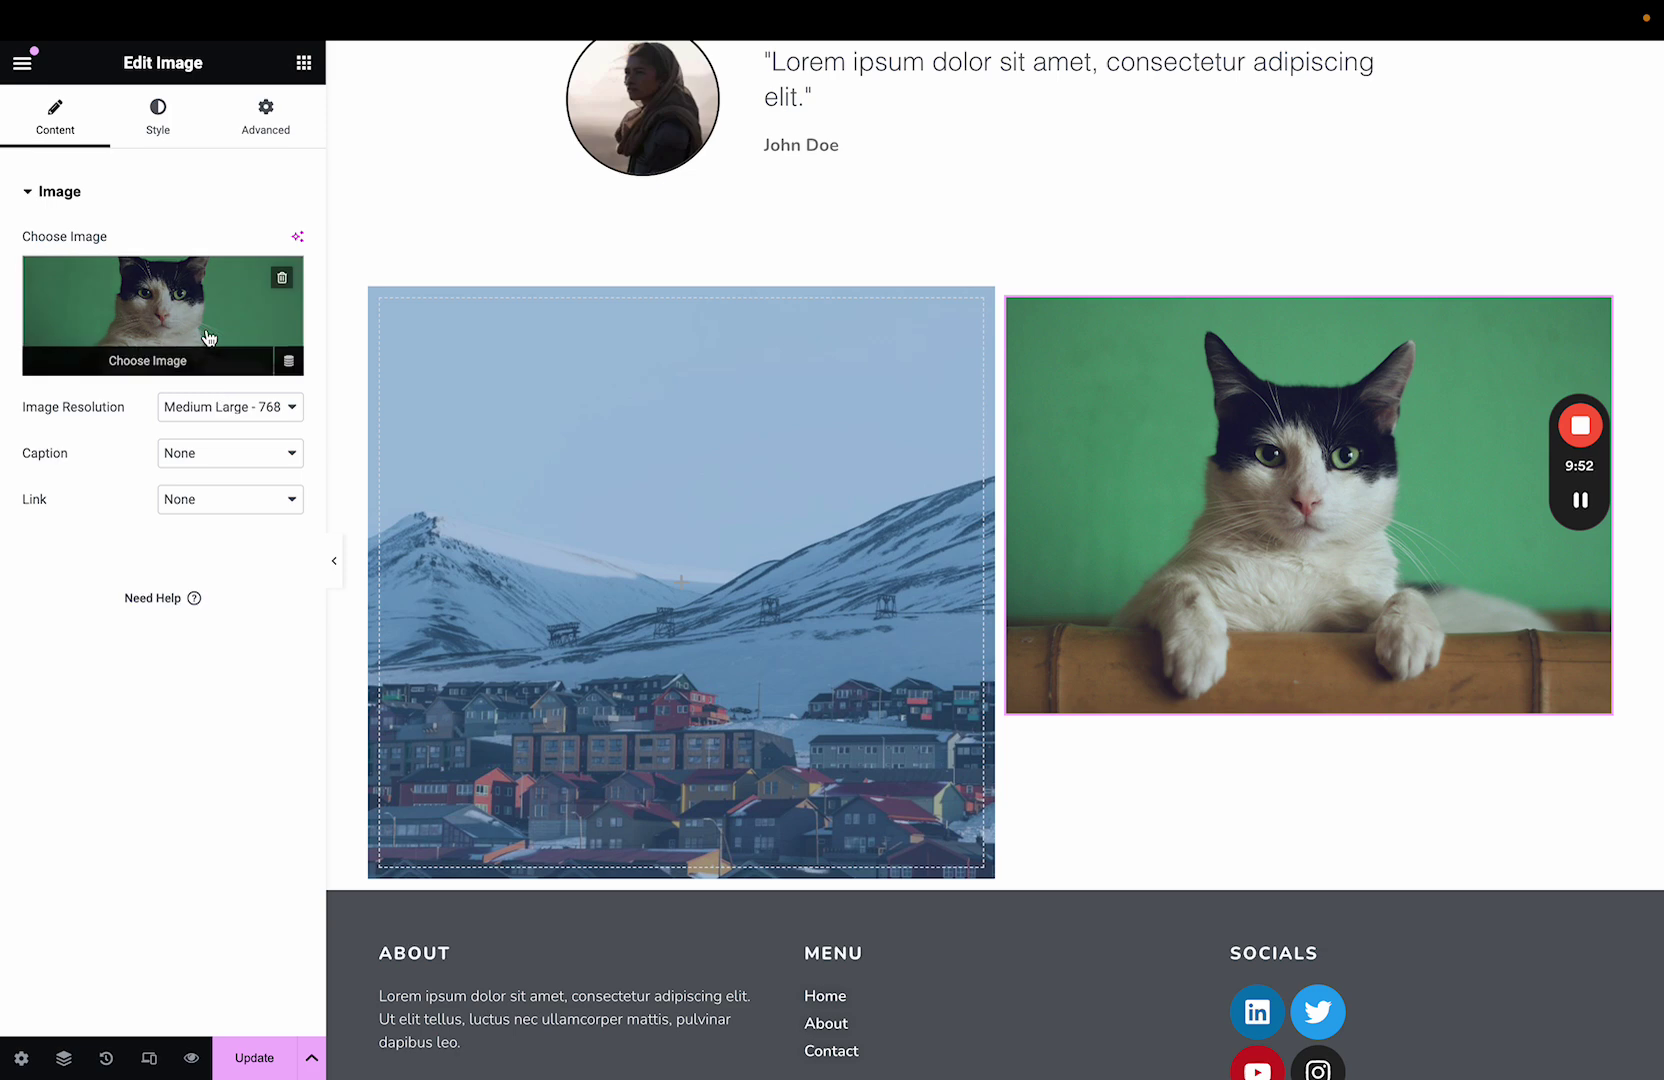
click(163, 355)
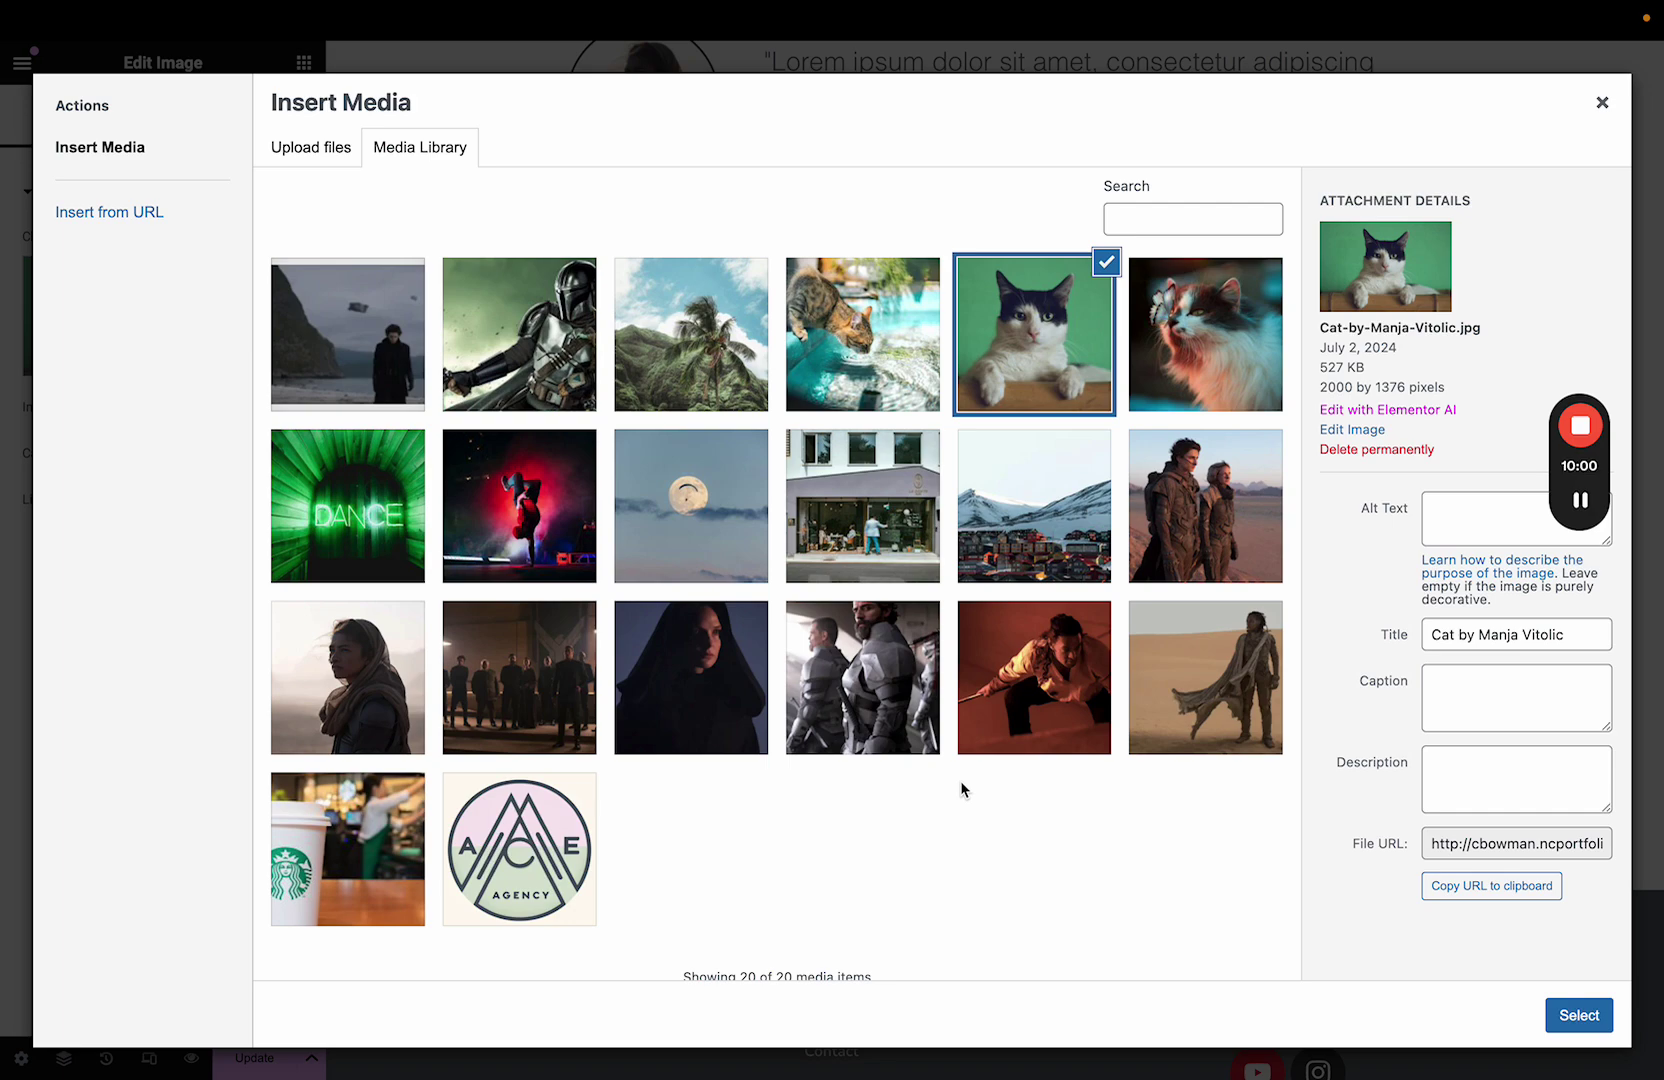
click(710, 541)
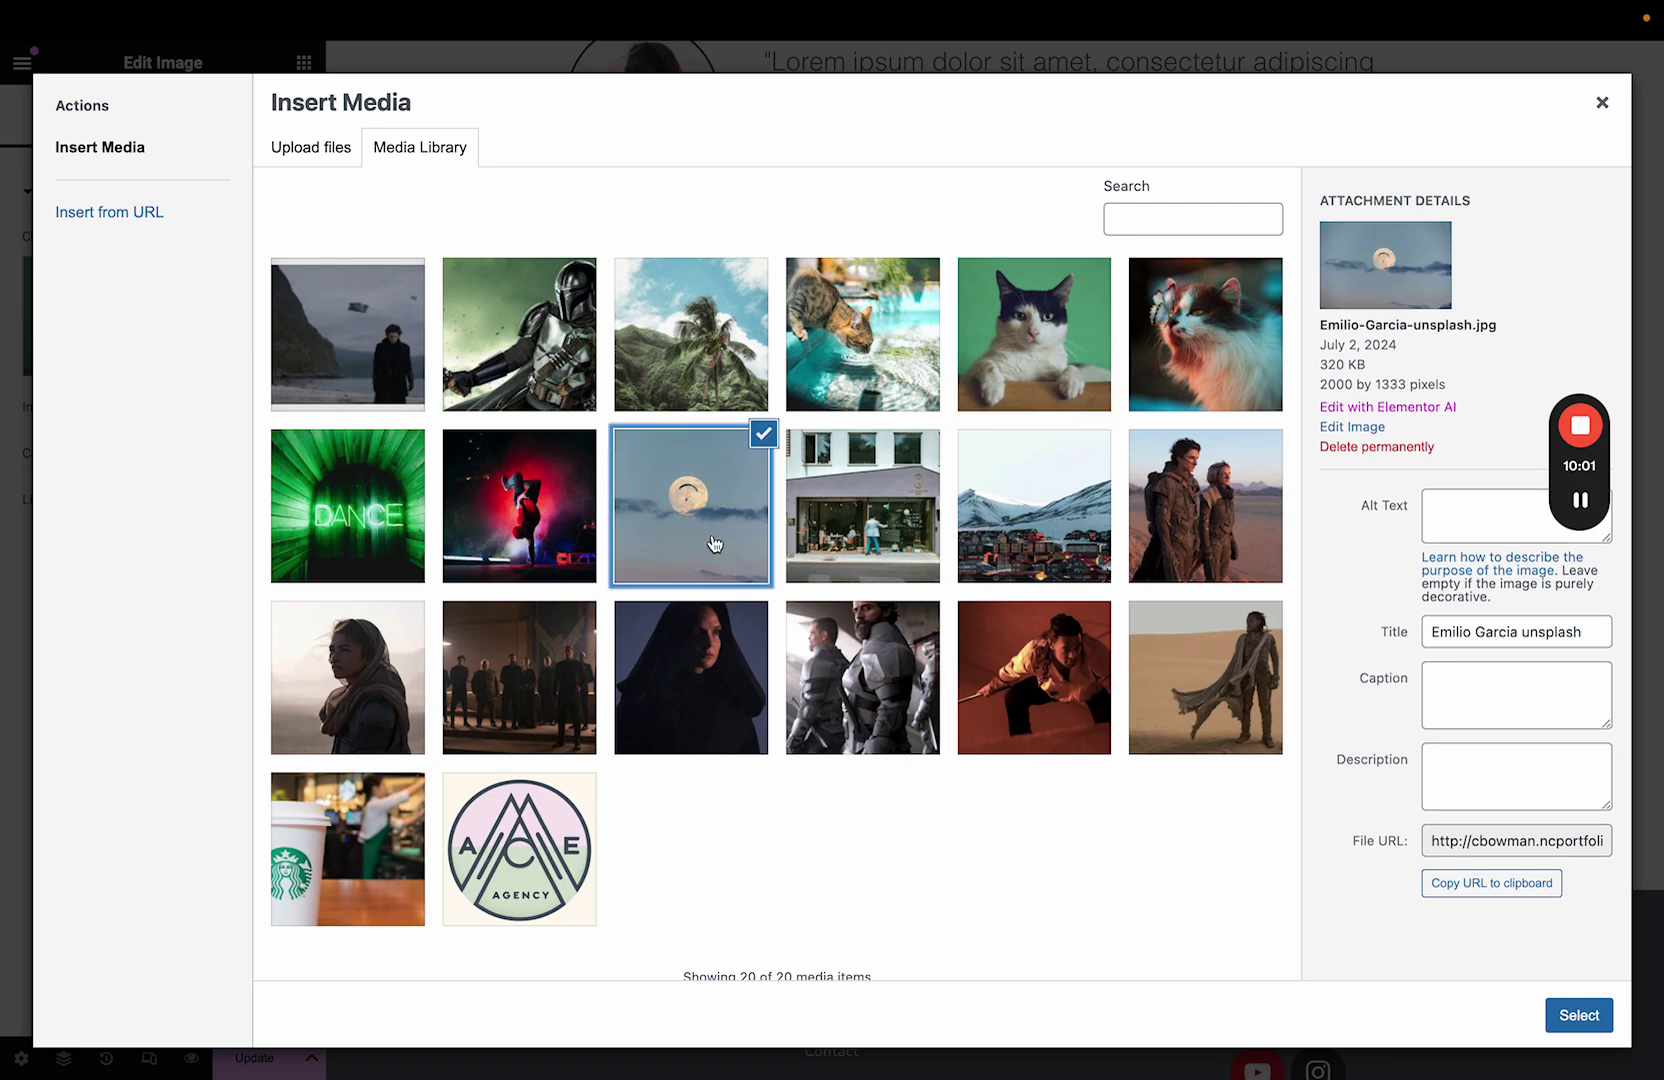
click(1572, 1012)
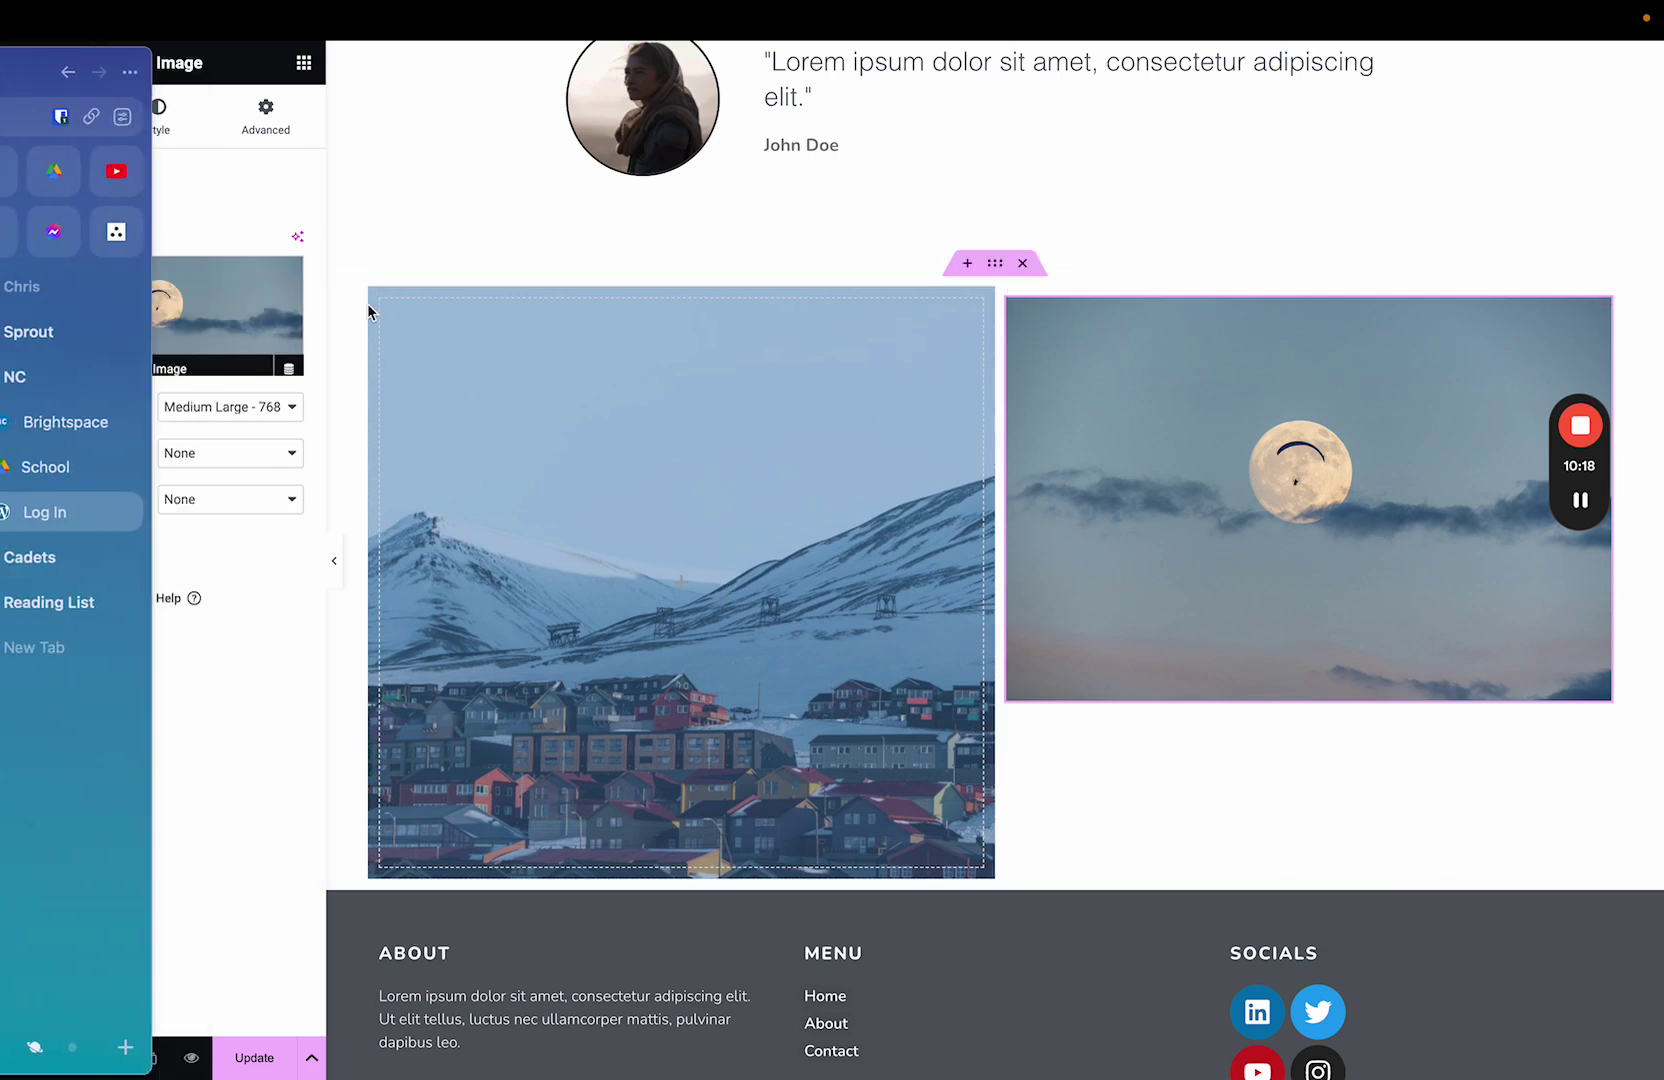
- Open the moon photo for image editing and draw a crop selection of about 1190 × 427 px starting at about 740 × 367
click(219, 320)
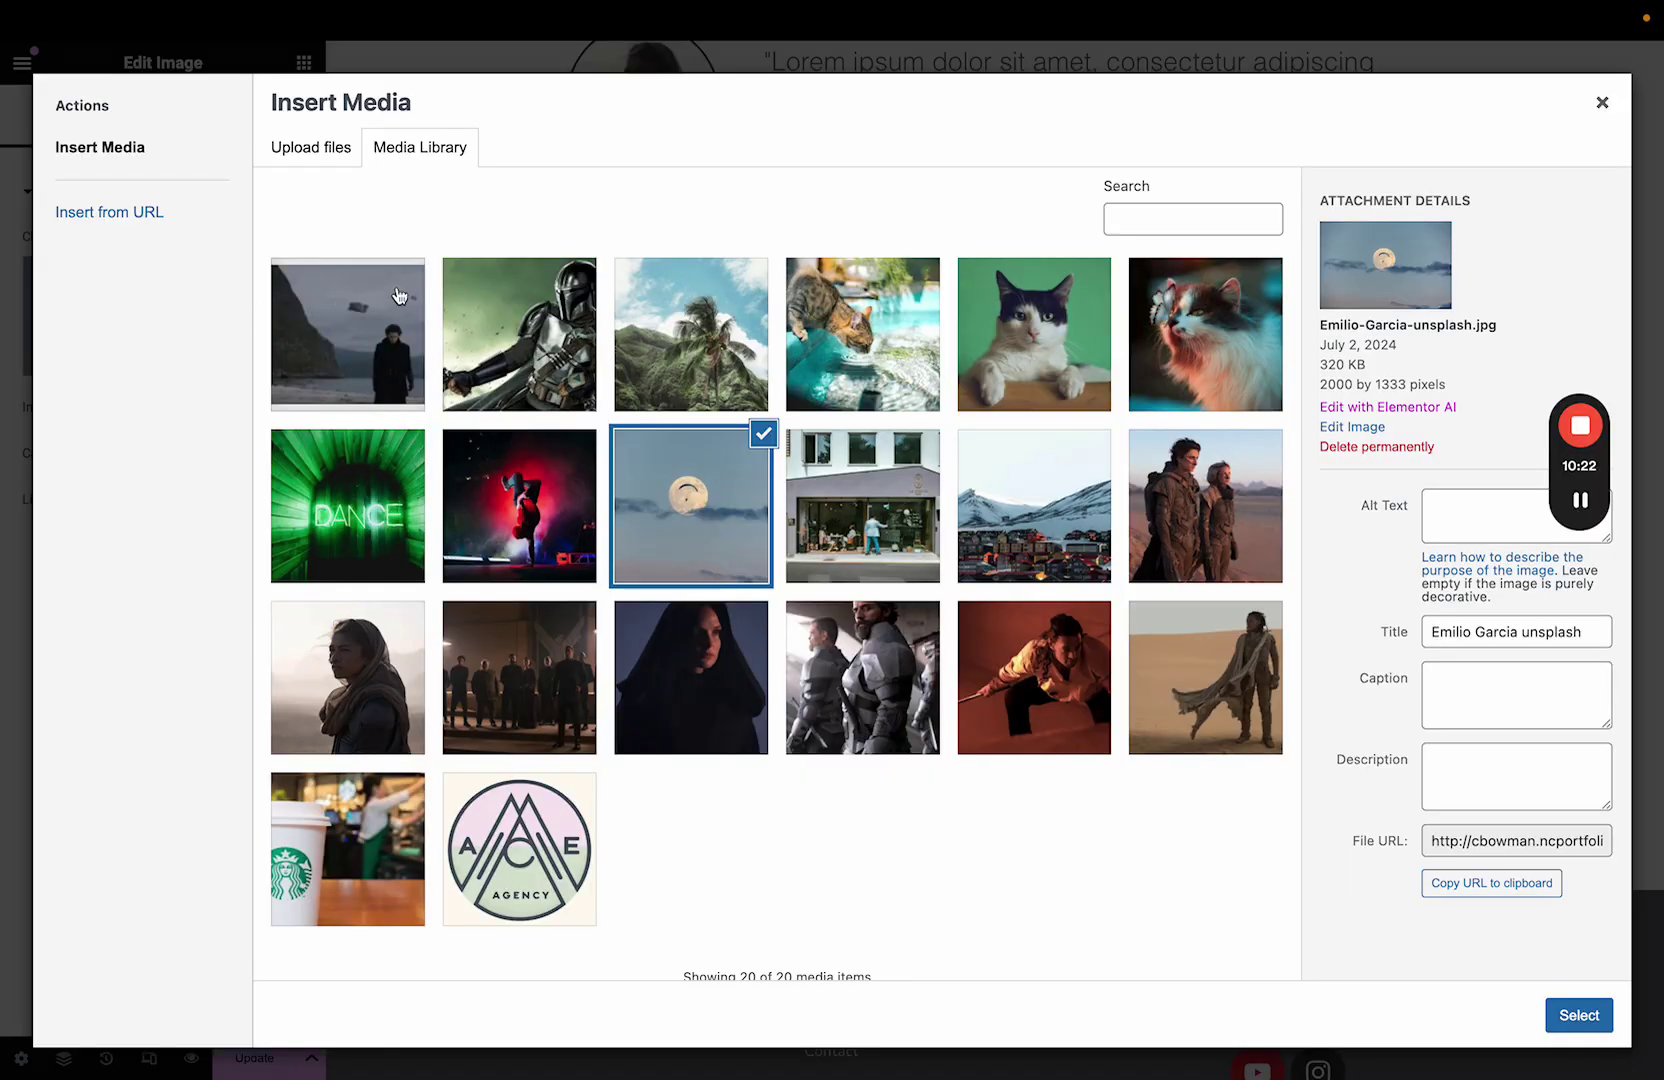
click(1370, 428)
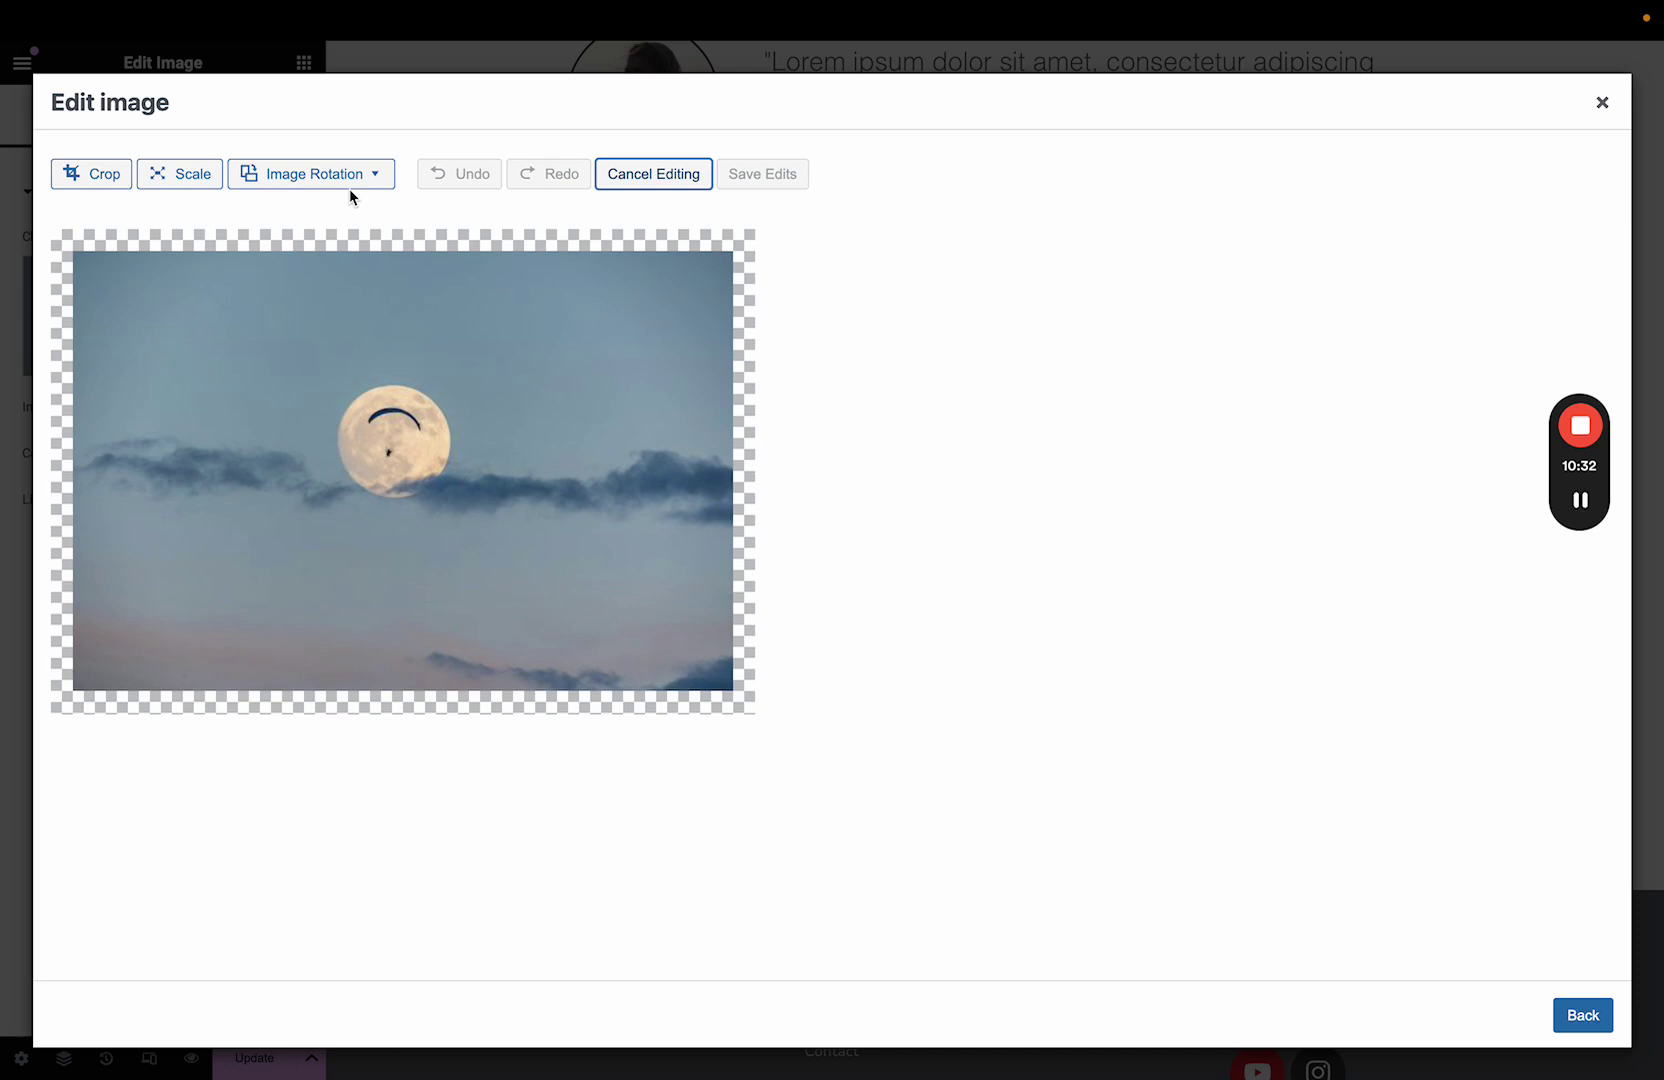
click(84, 174)
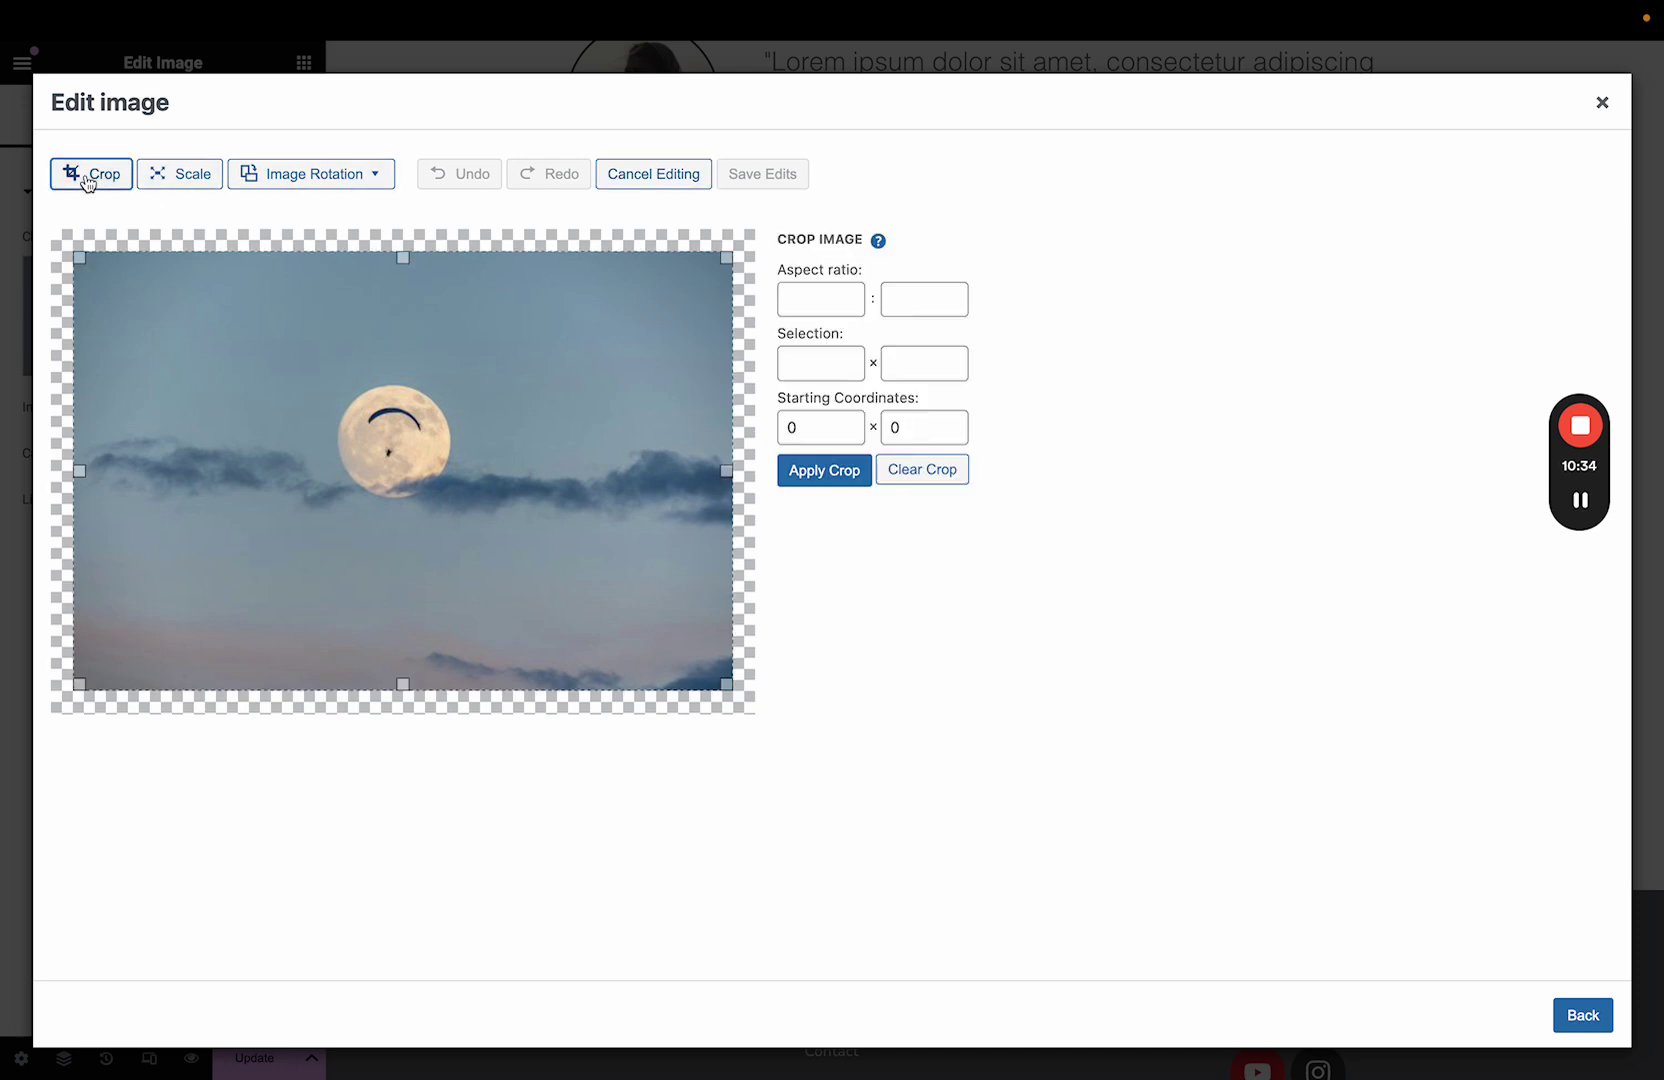
drag(79, 257, 185, 327)
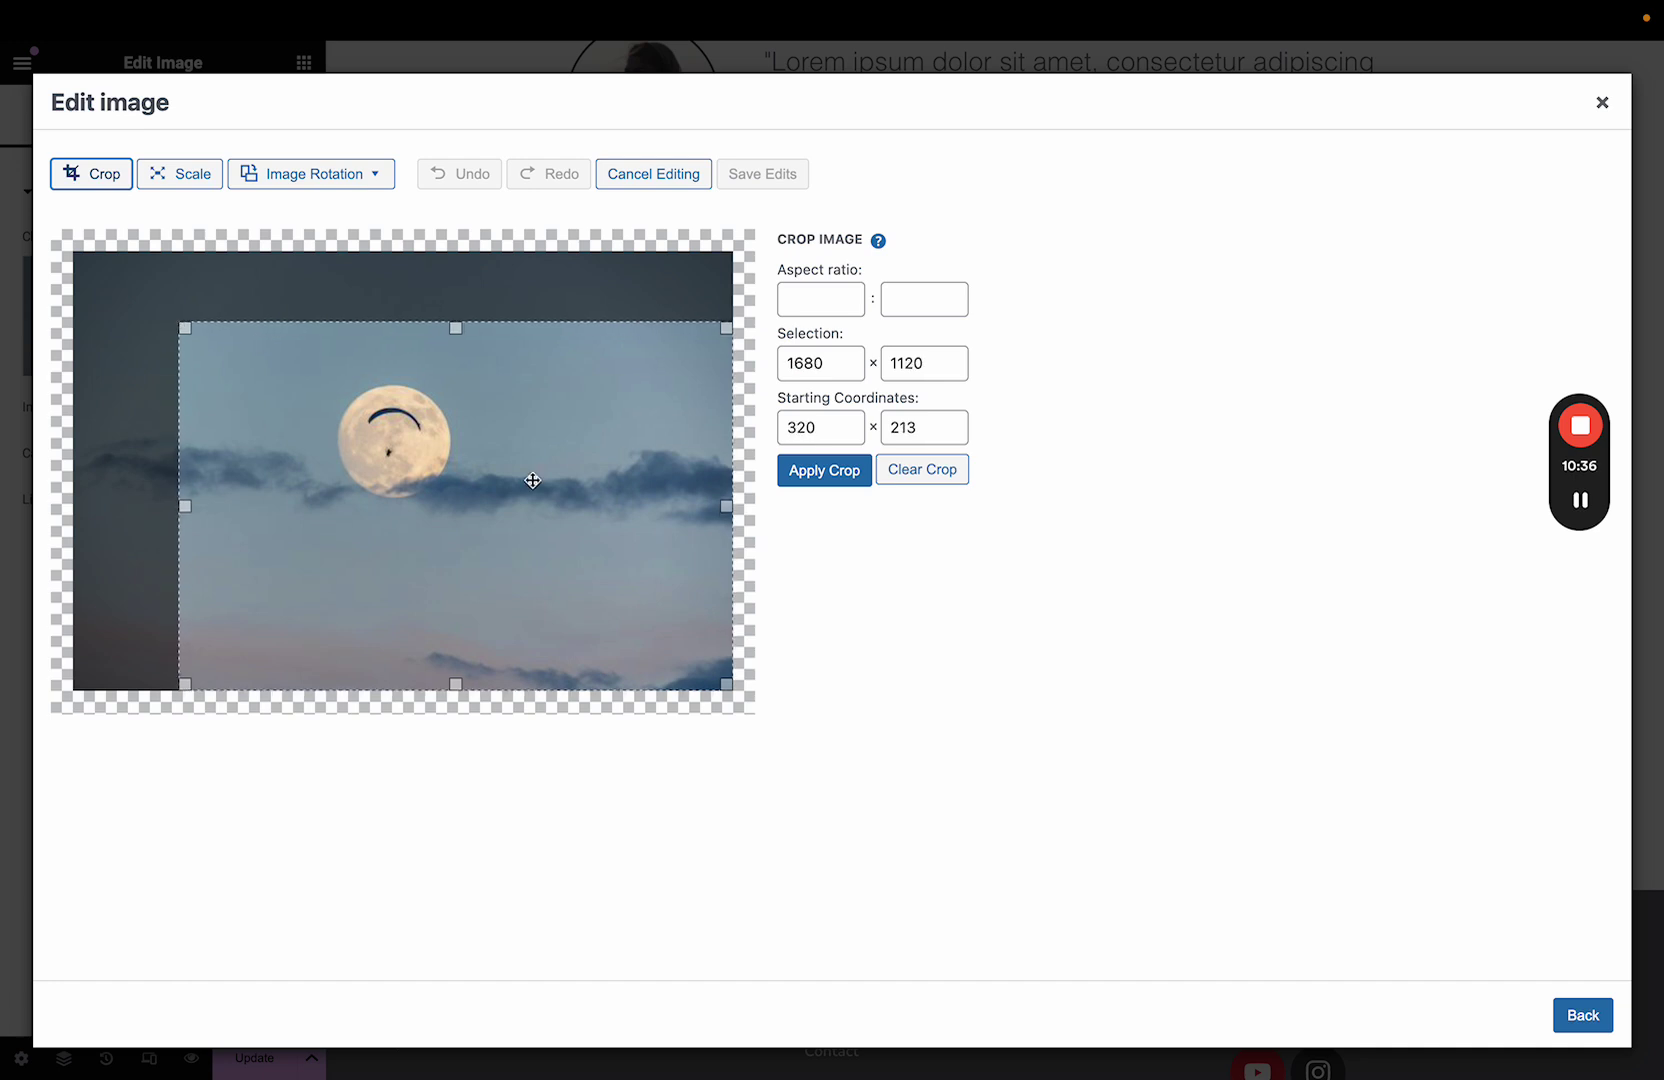
drag(726, 684, 603, 565)
drag(393, 563, 394, 449)
drag(479, 400, 564, 453)
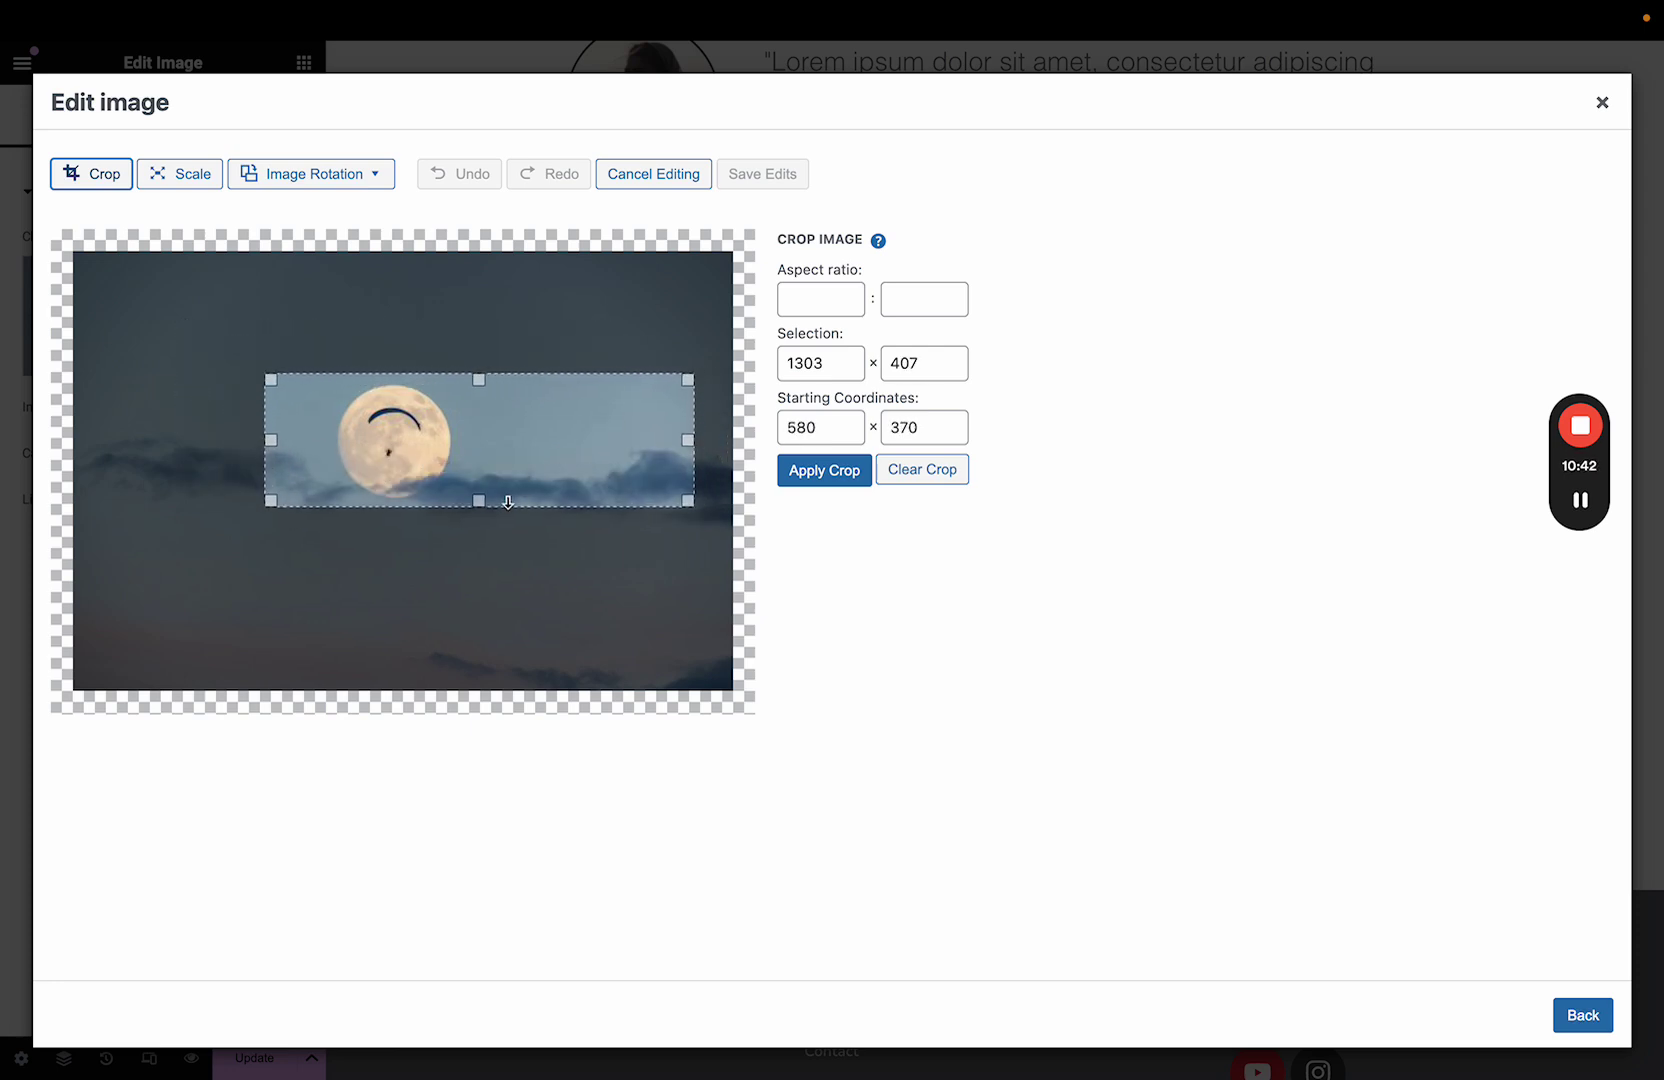
drag(489, 500, 489, 508)
drag(570, 454, 587, 453)
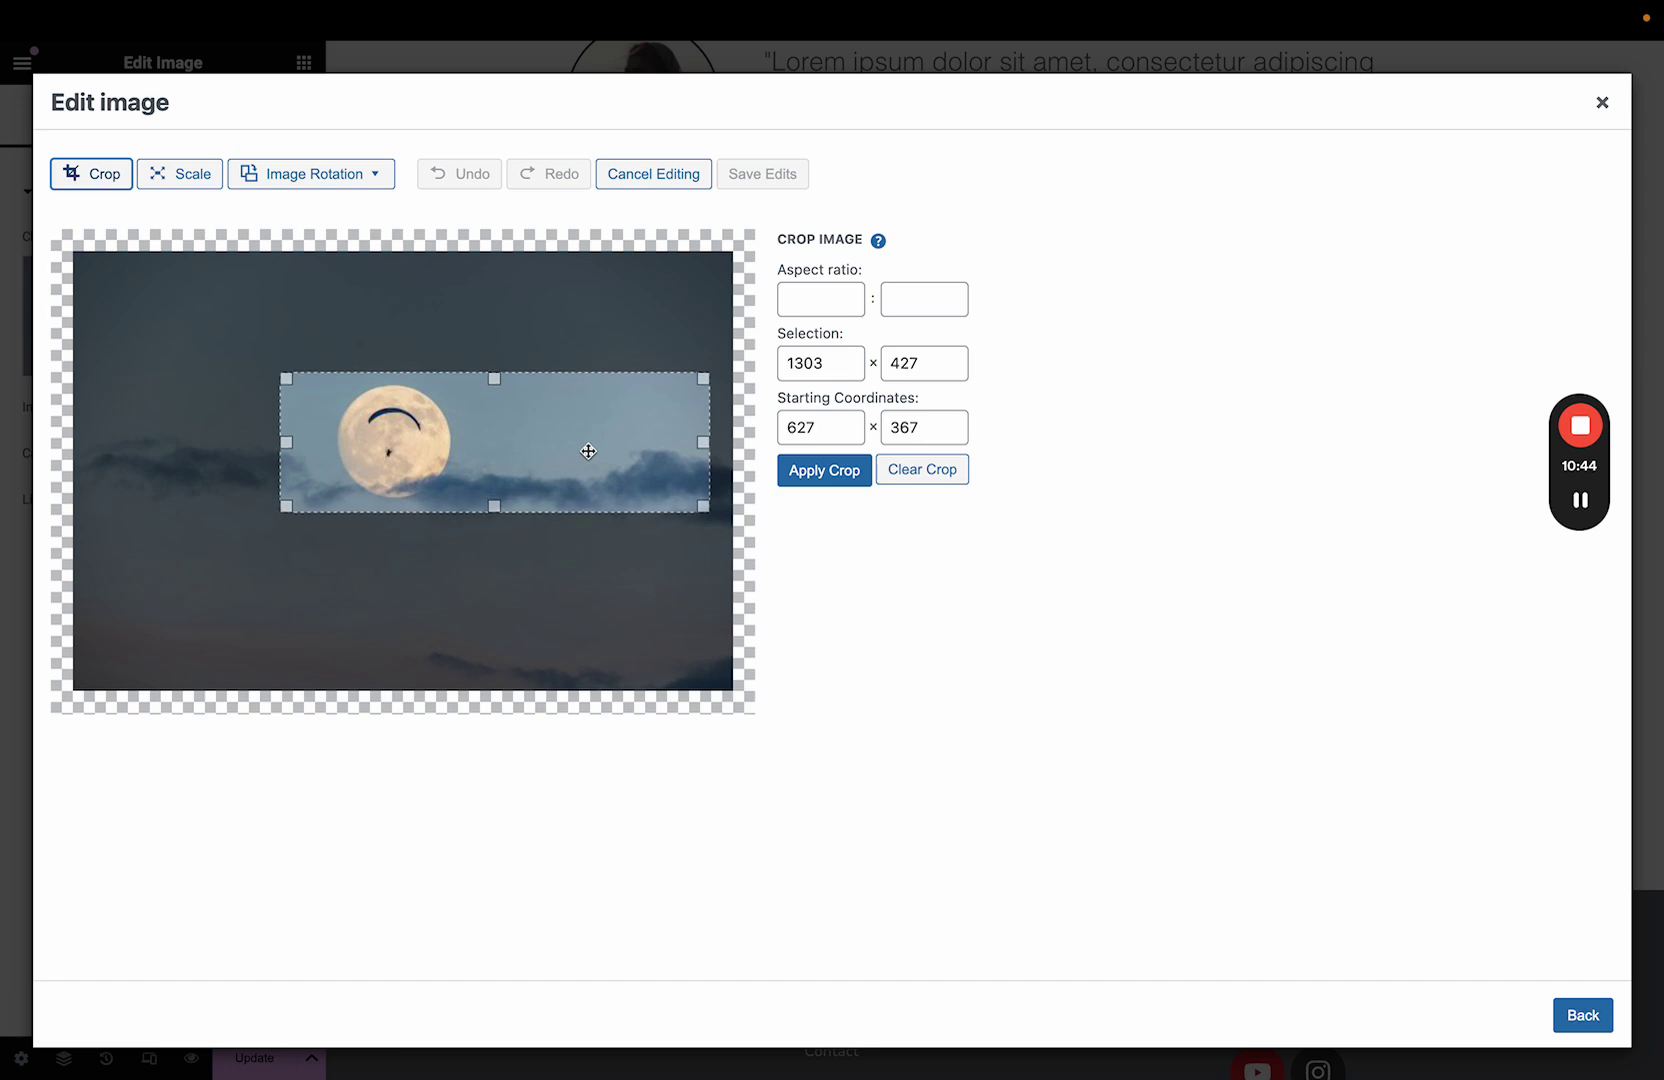
drag(281, 460, 322, 455)
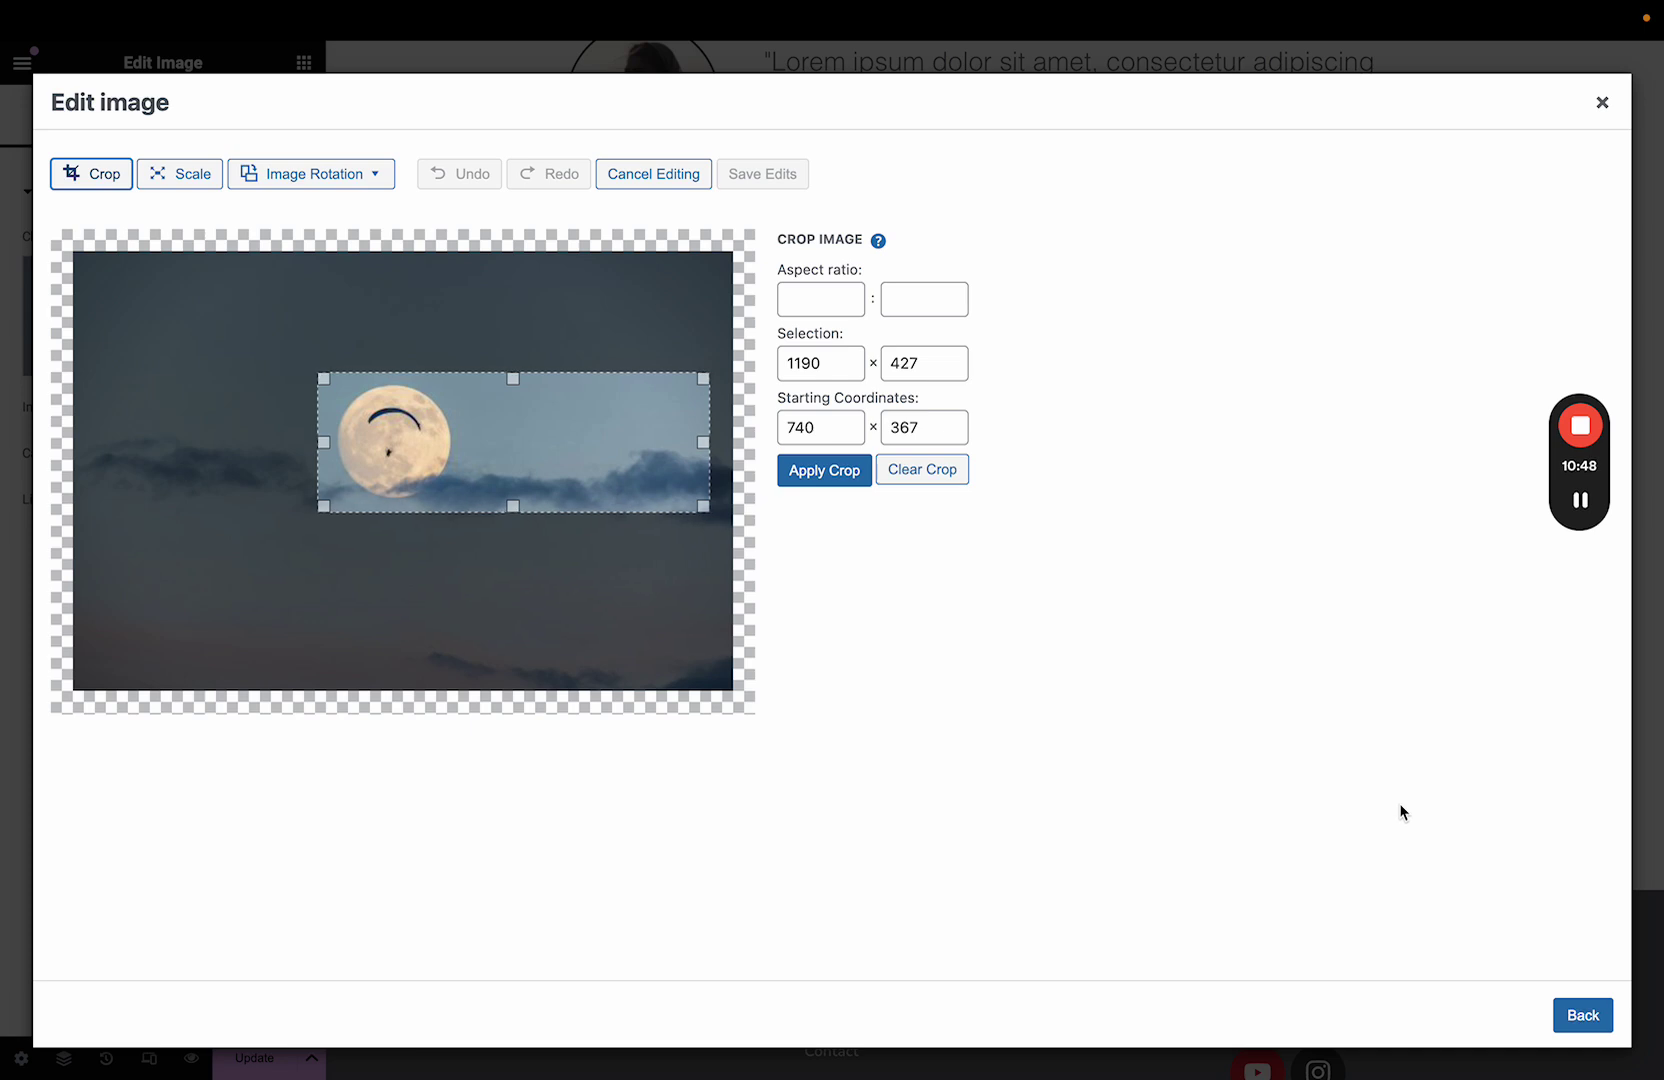
- Apply and save the crop, and use the cropped moon photo in the Image widget
click(795, 471)
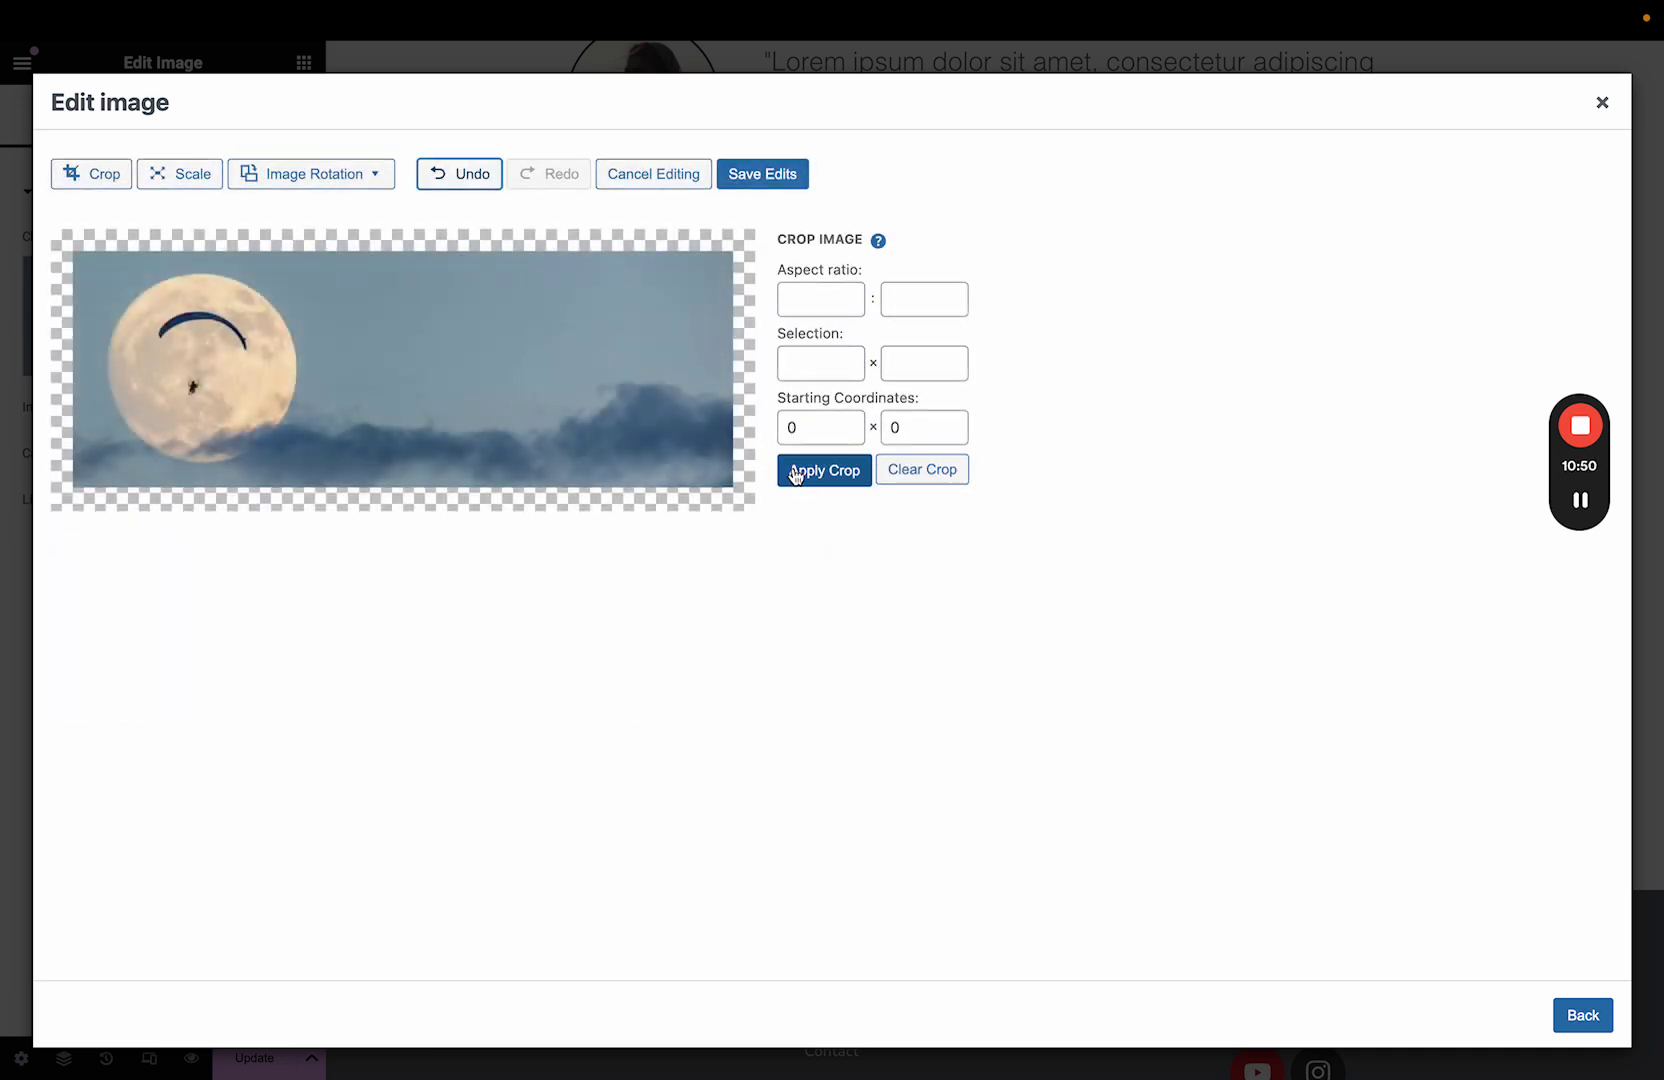
click(778, 174)
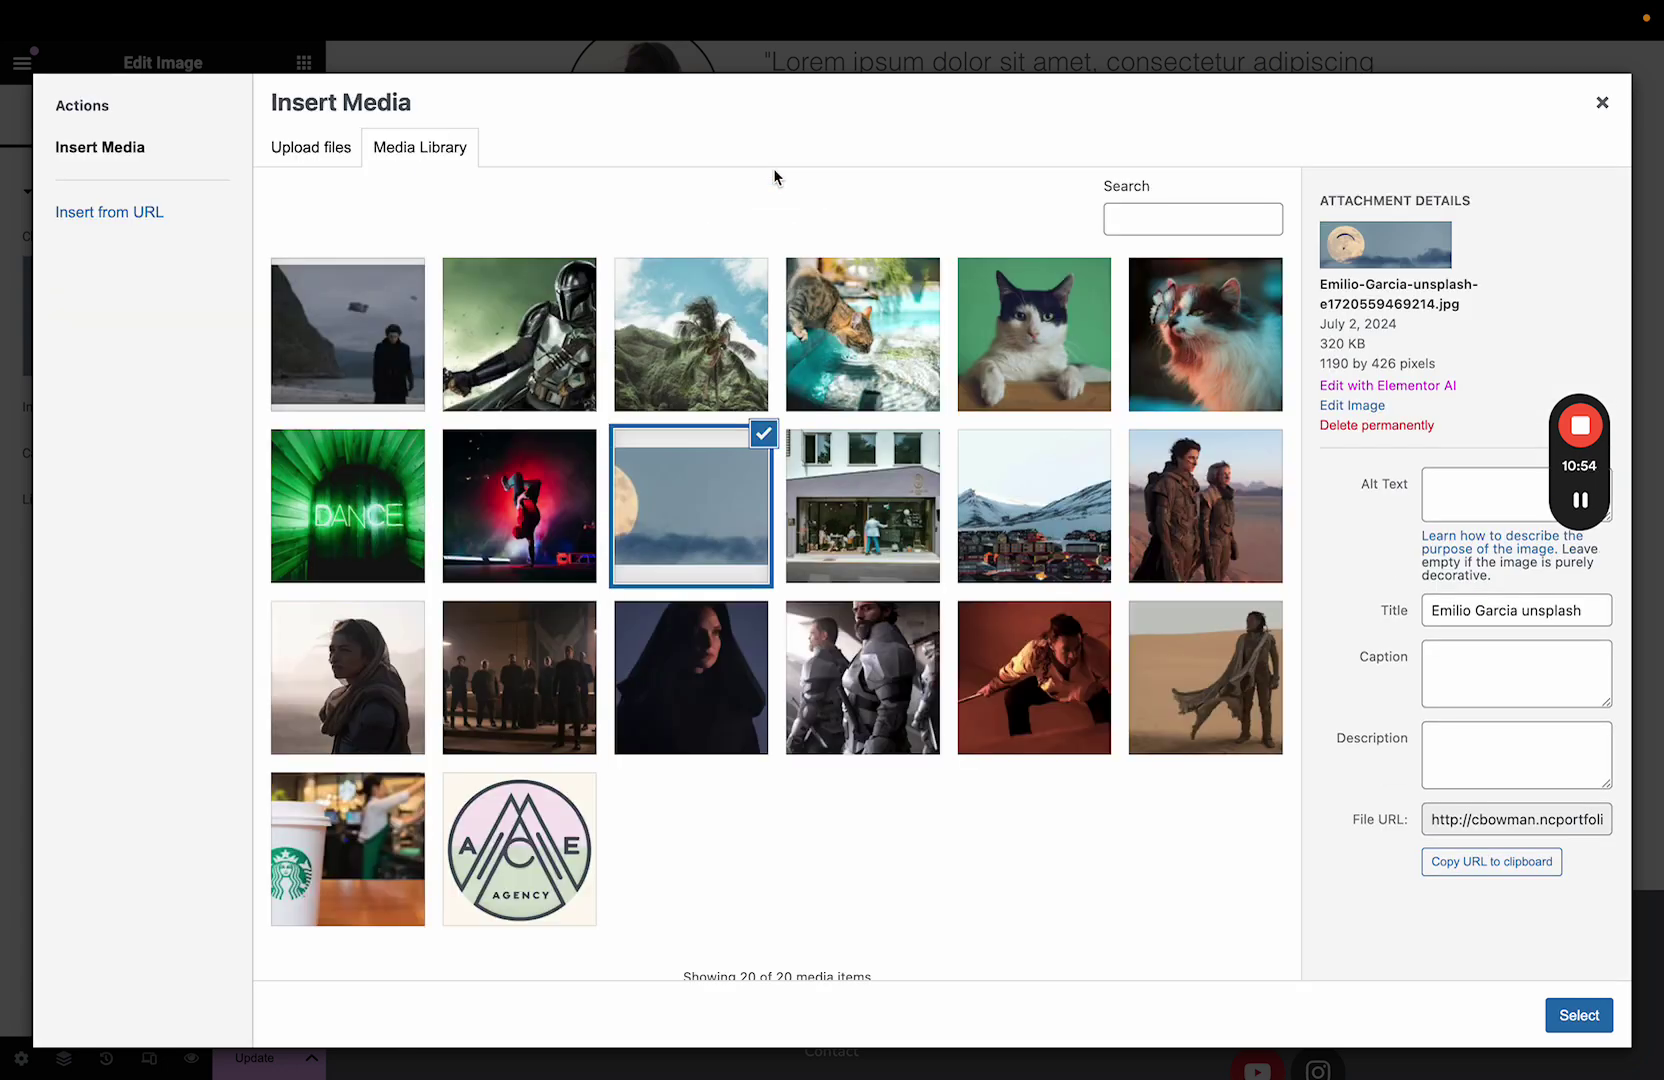
click(1568, 1017)
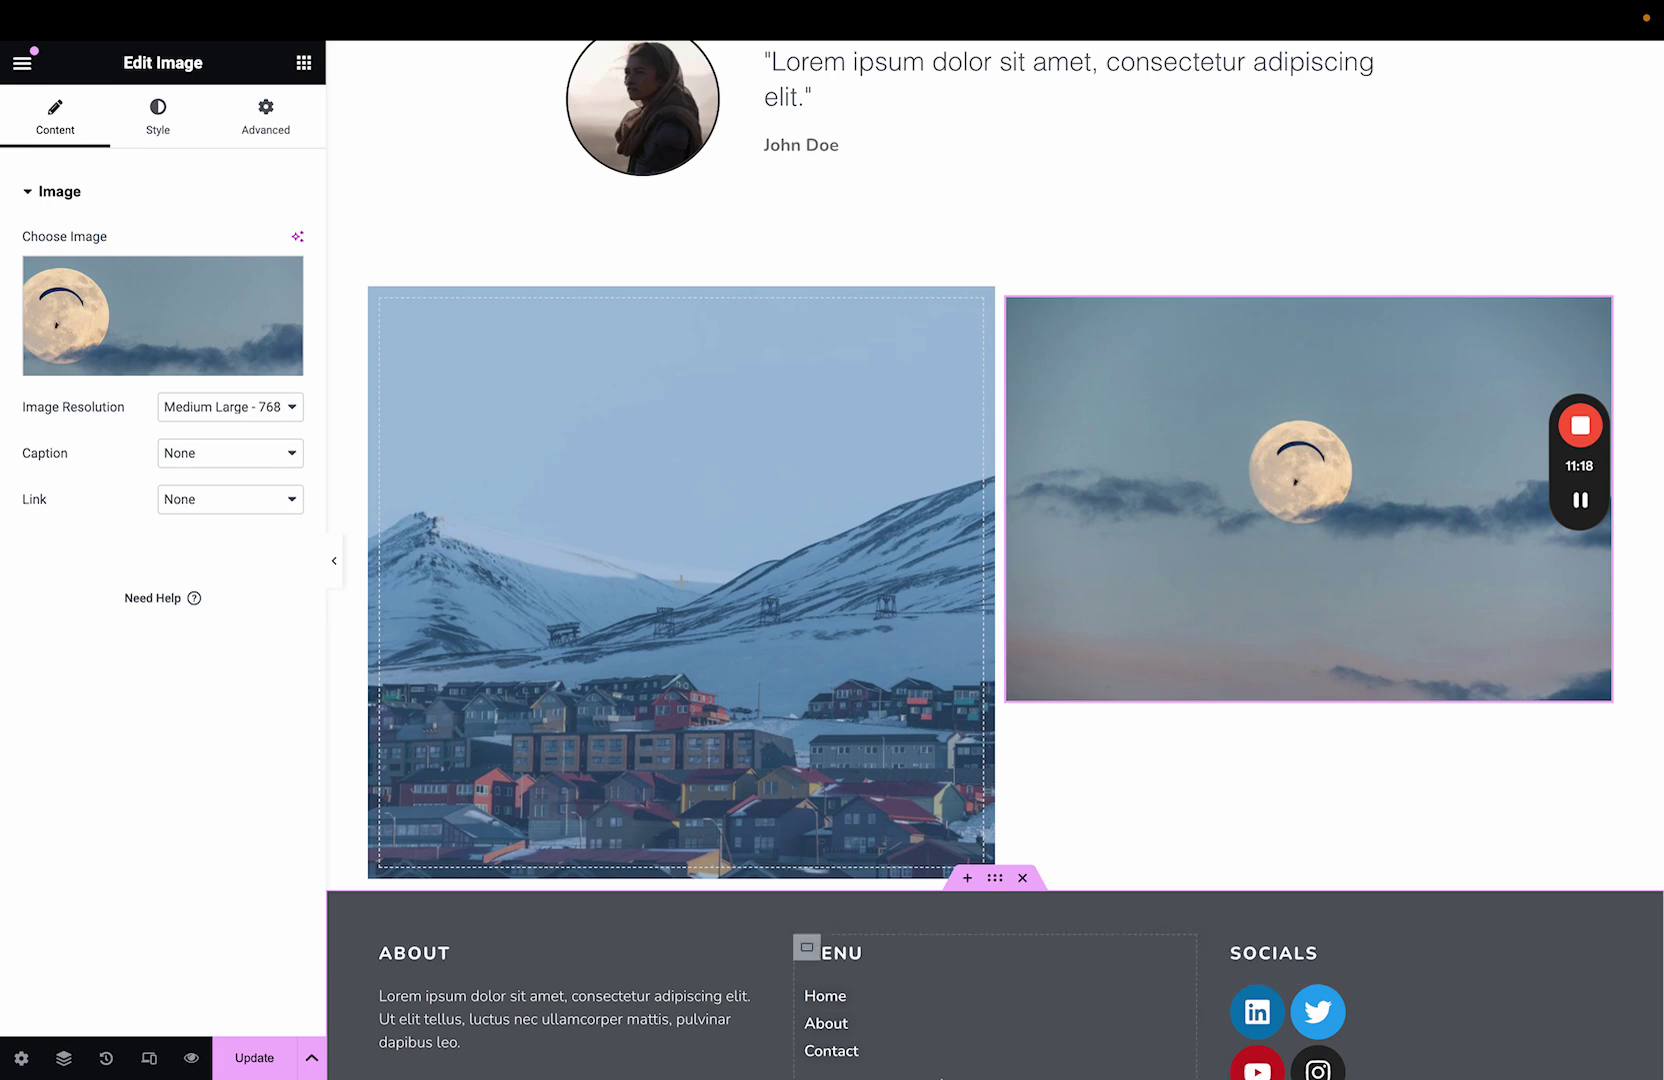
- Update the page and reload the editor, reopening the settings of the moon image in the second column
click(243, 1060)
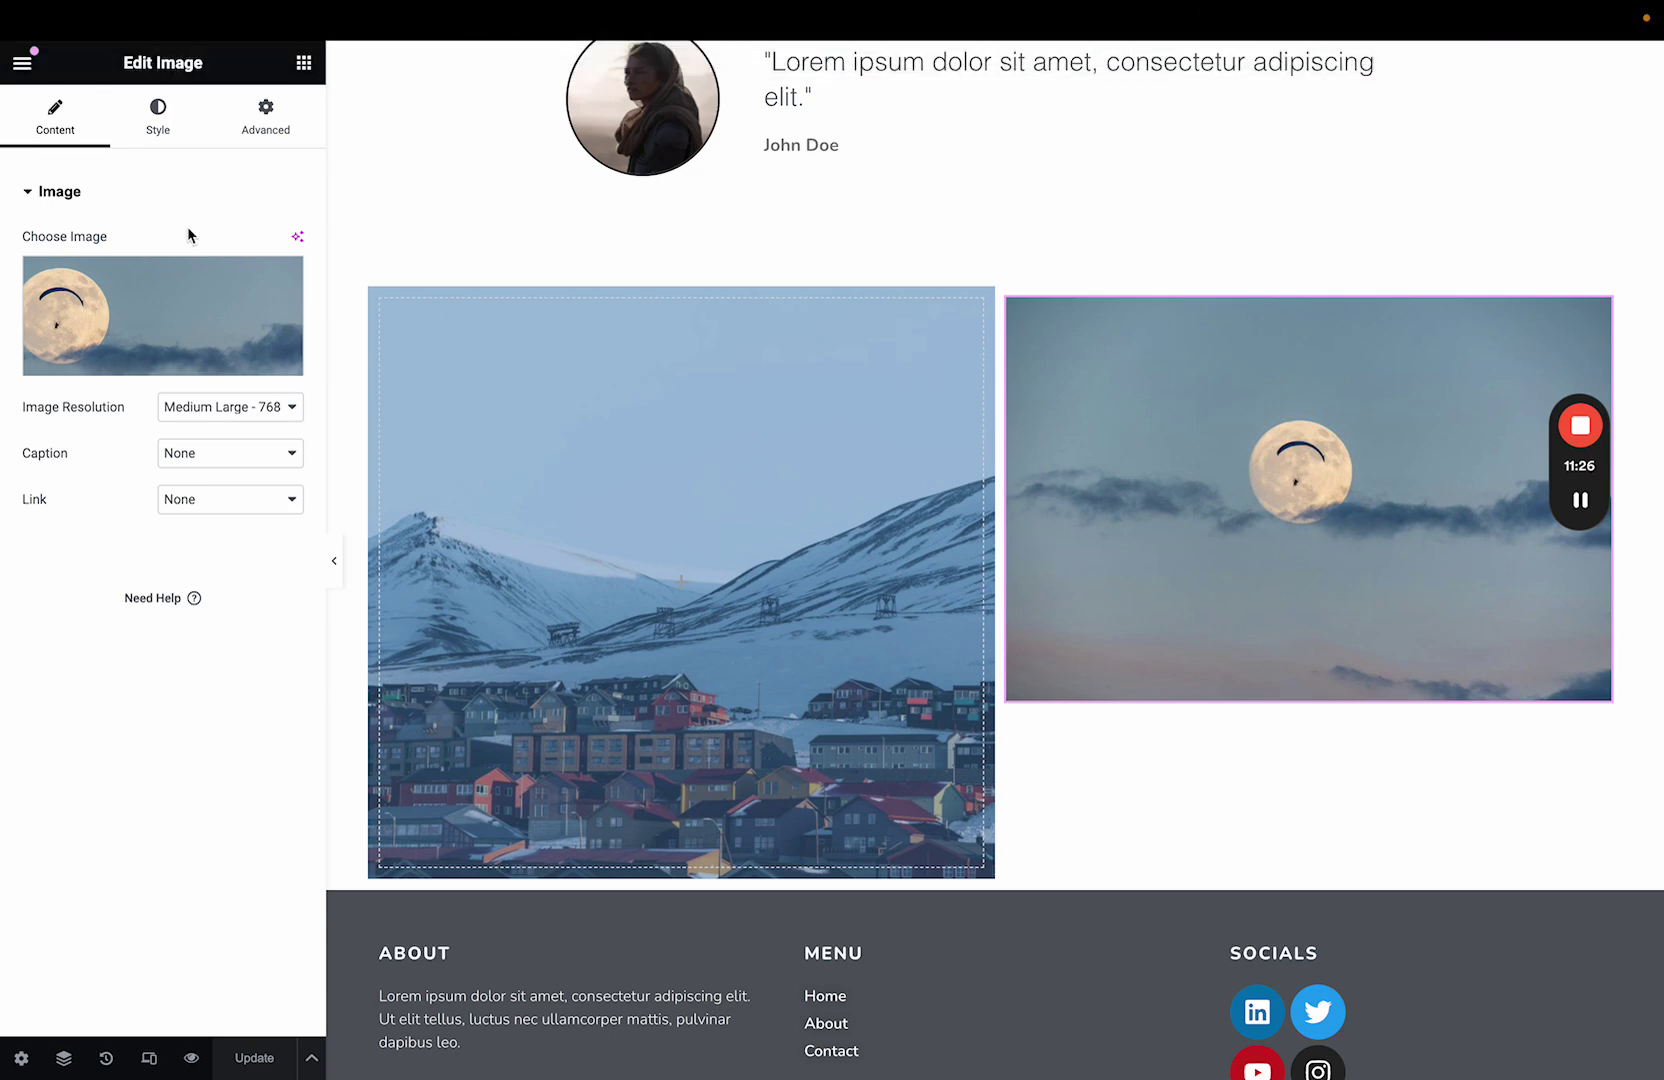
key(super+r)
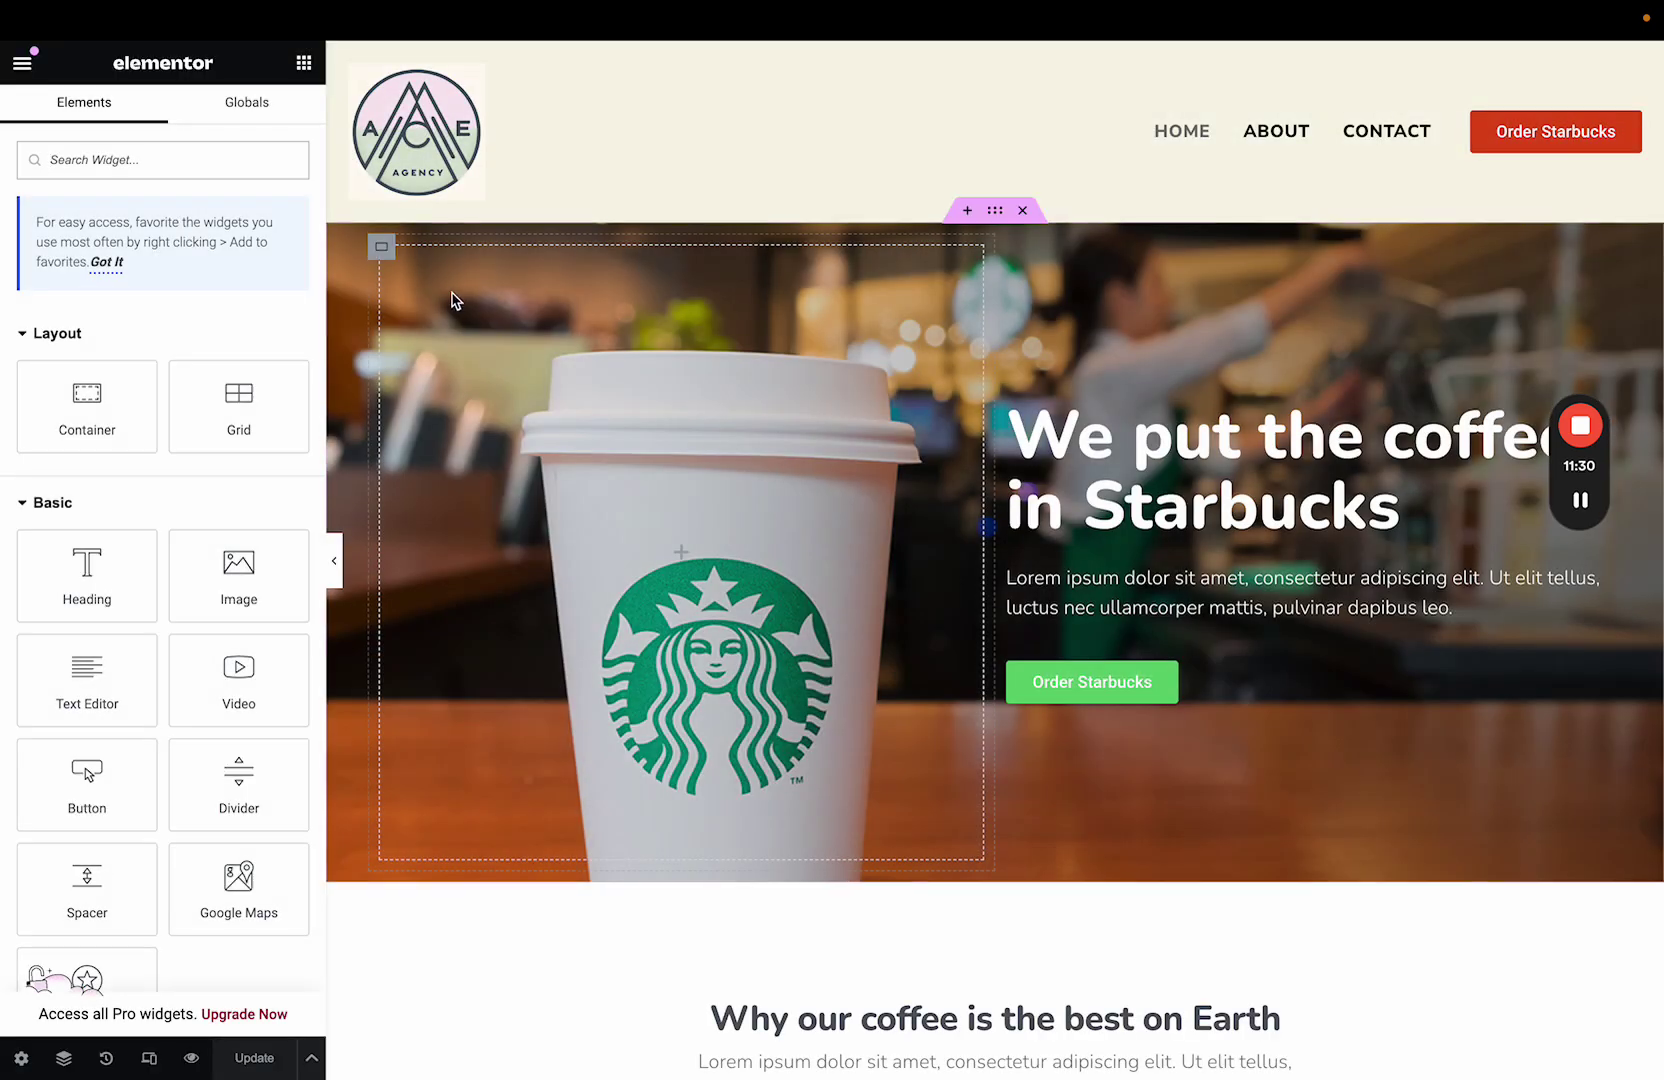
scroll(508, 472, down, 15)
scroll(508, 472, down, 5)
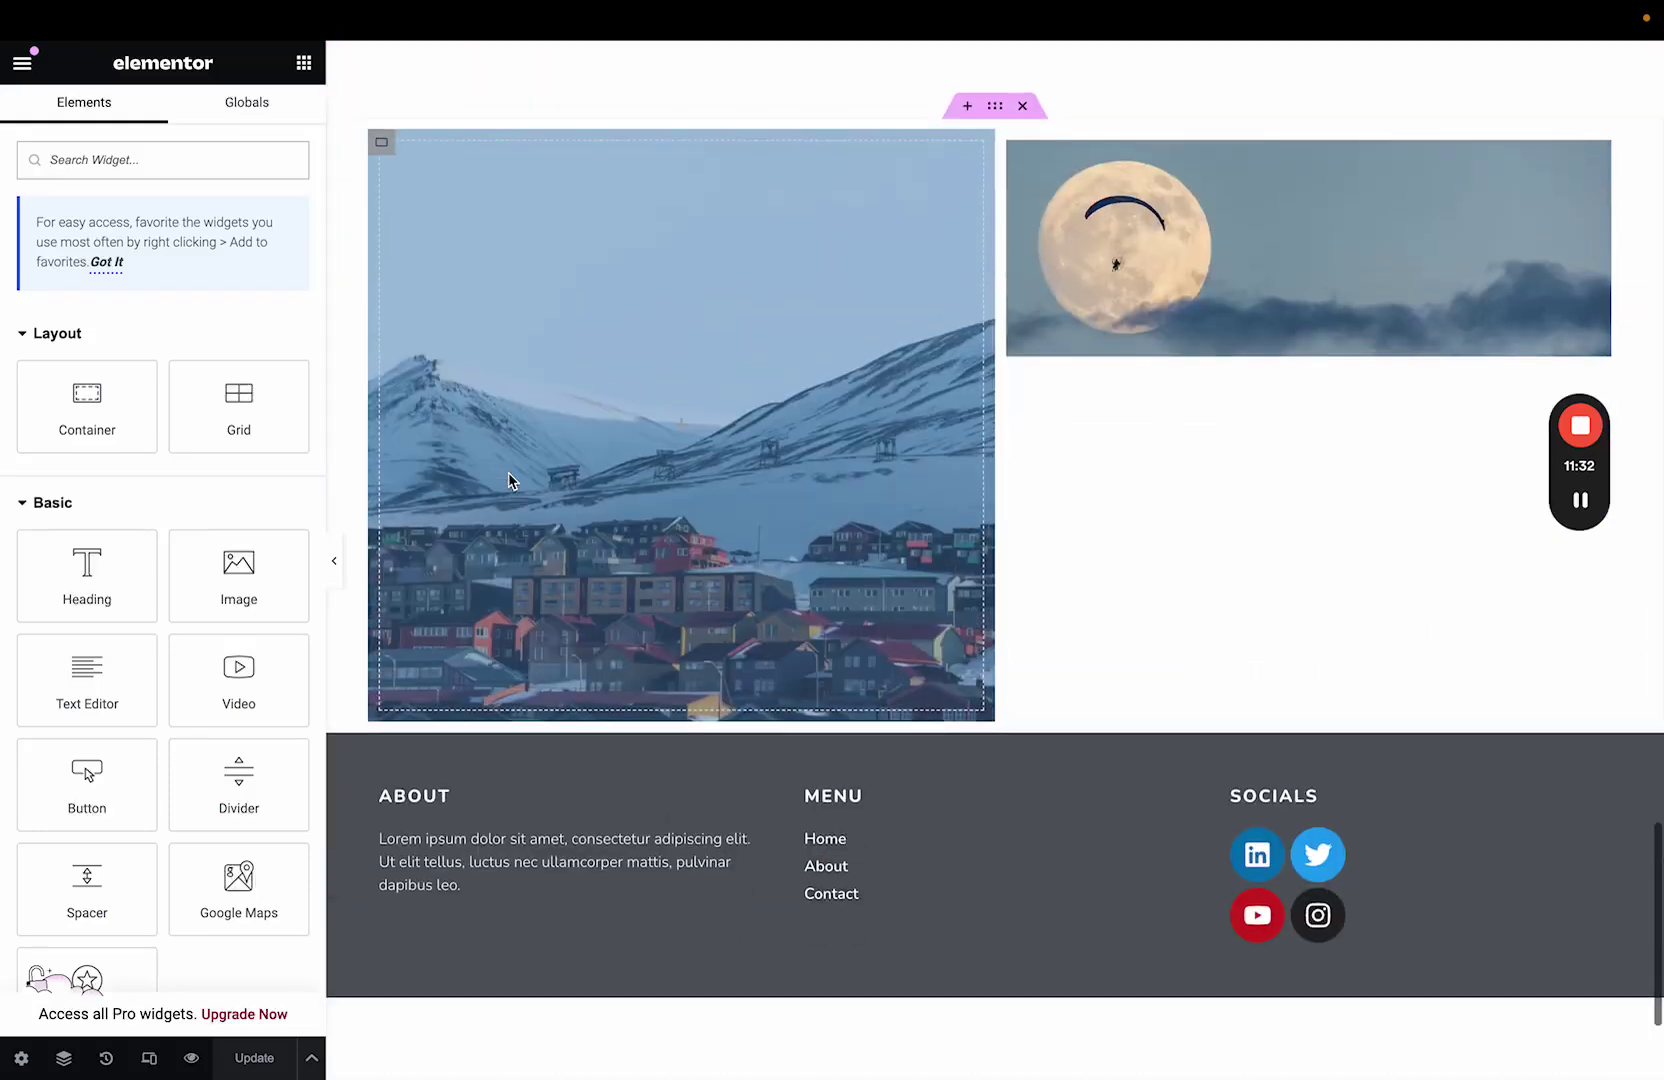
scroll(508, 472, up, 3)
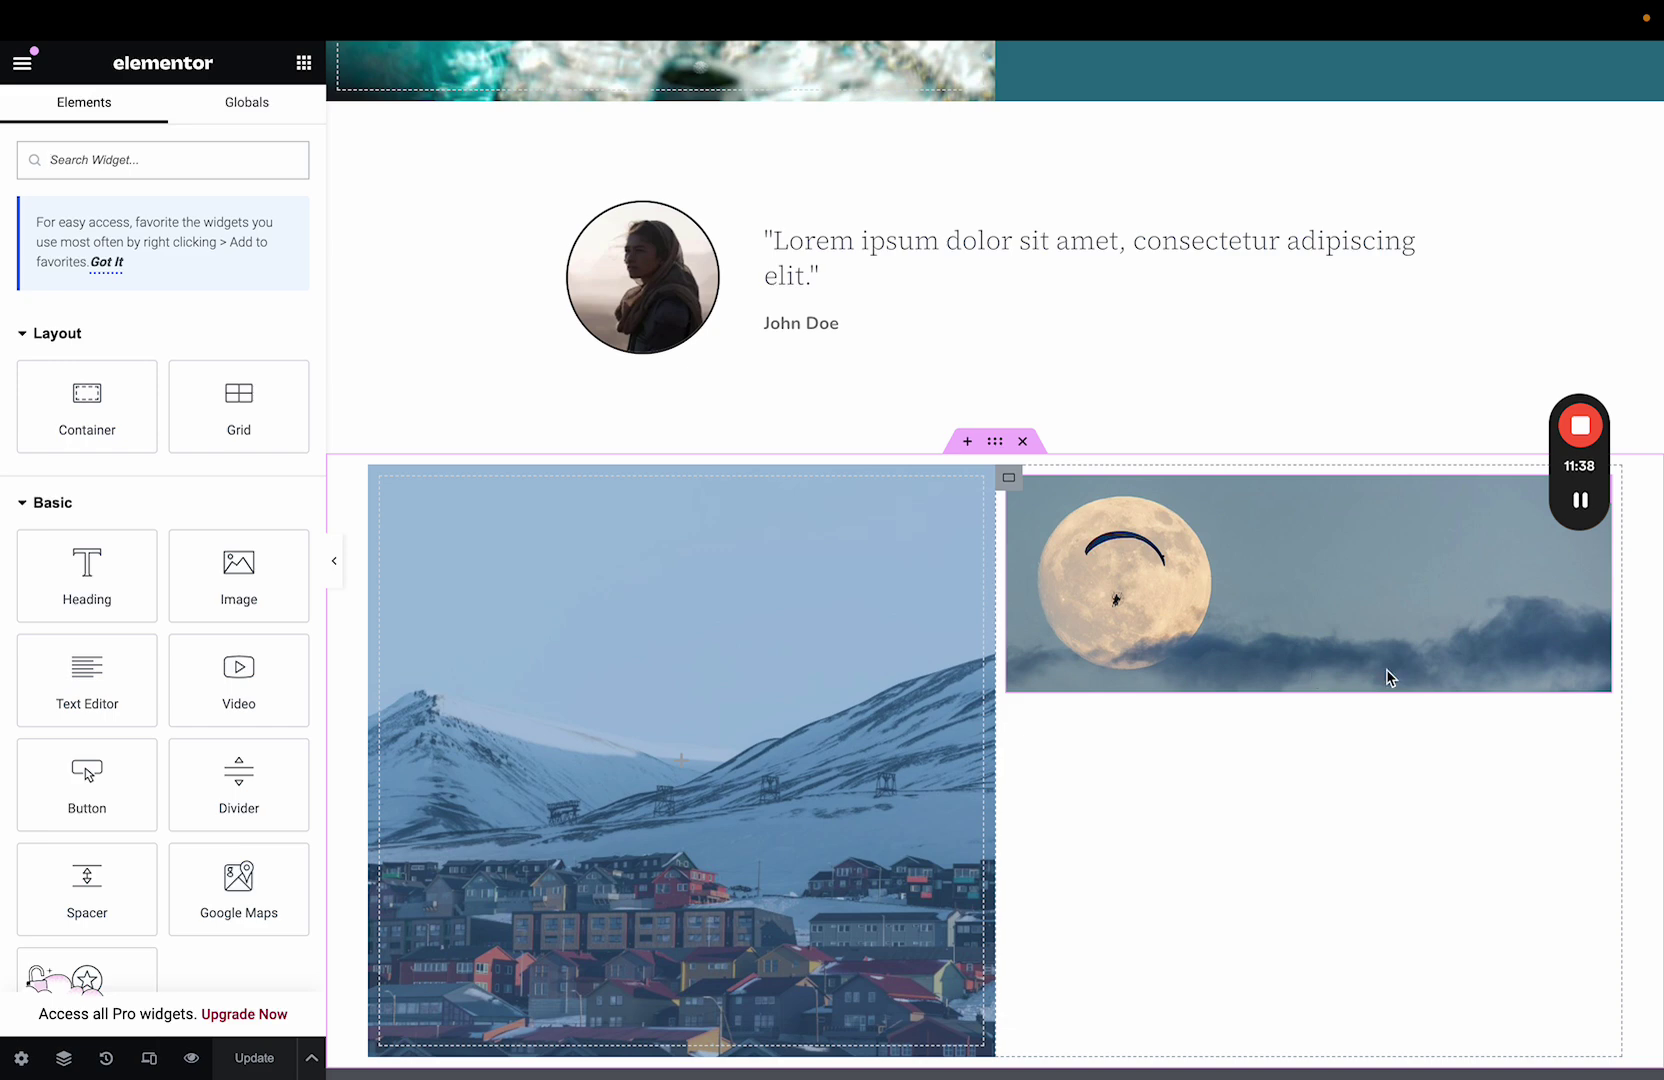
click(1335, 655)
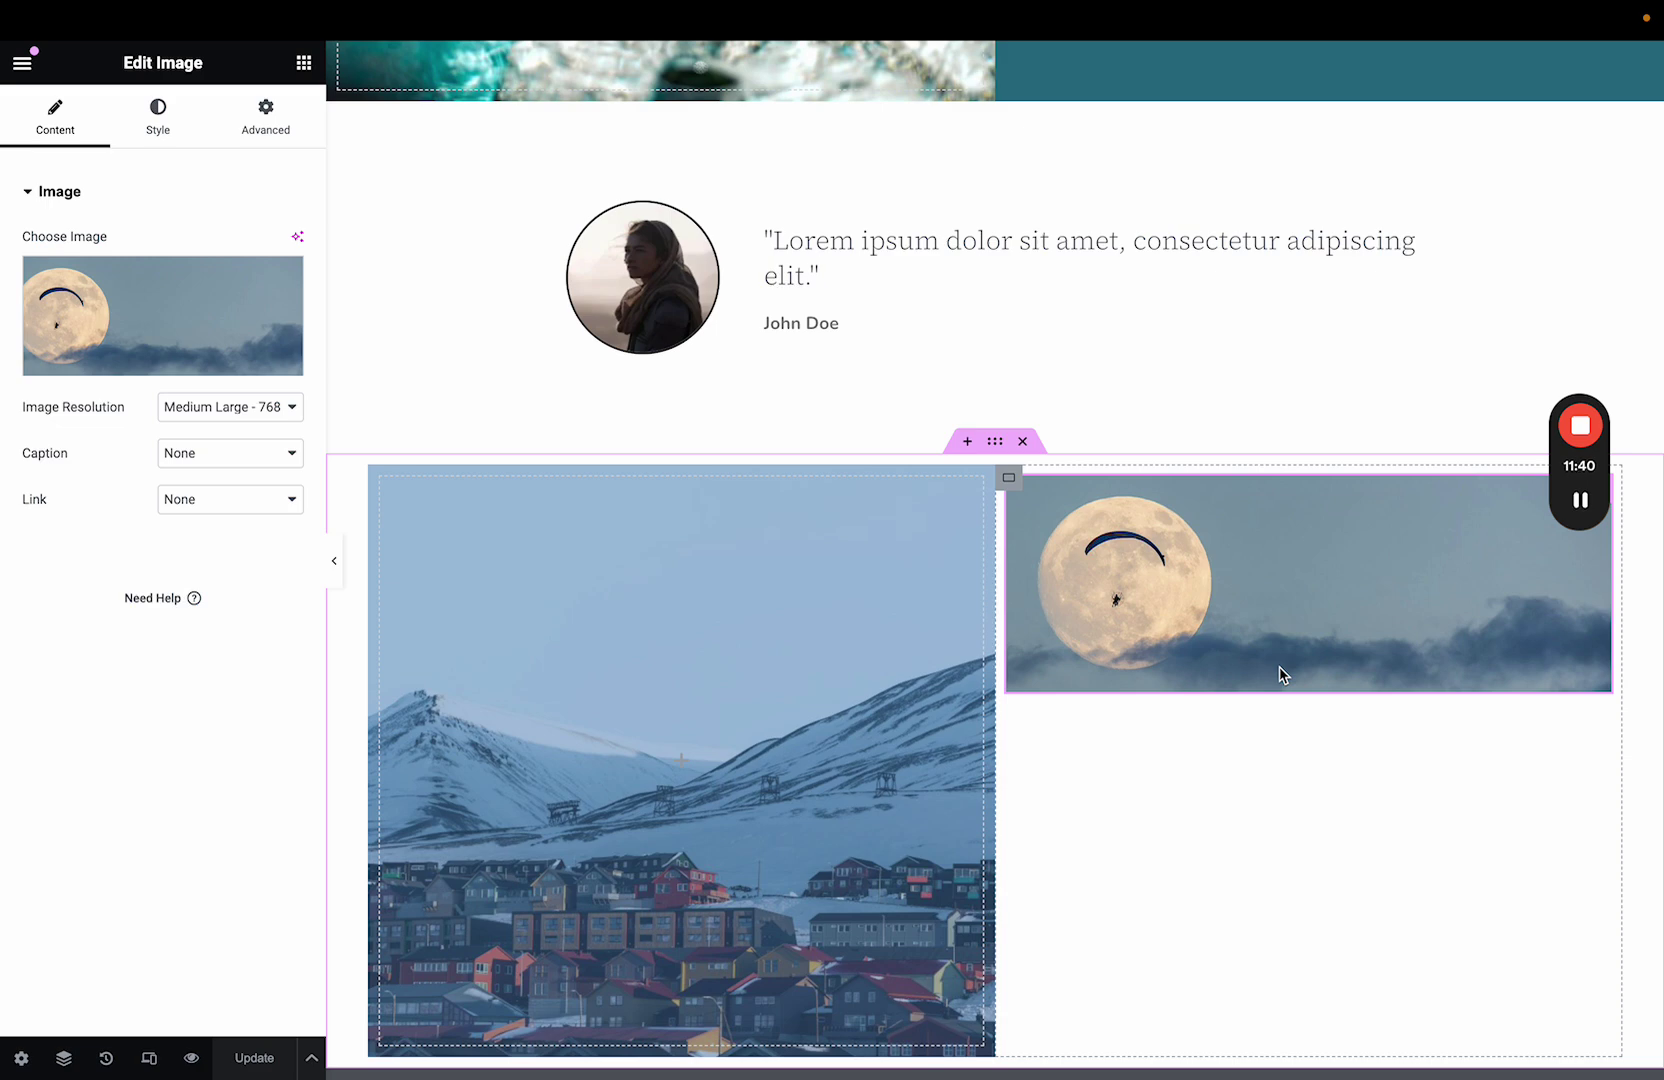